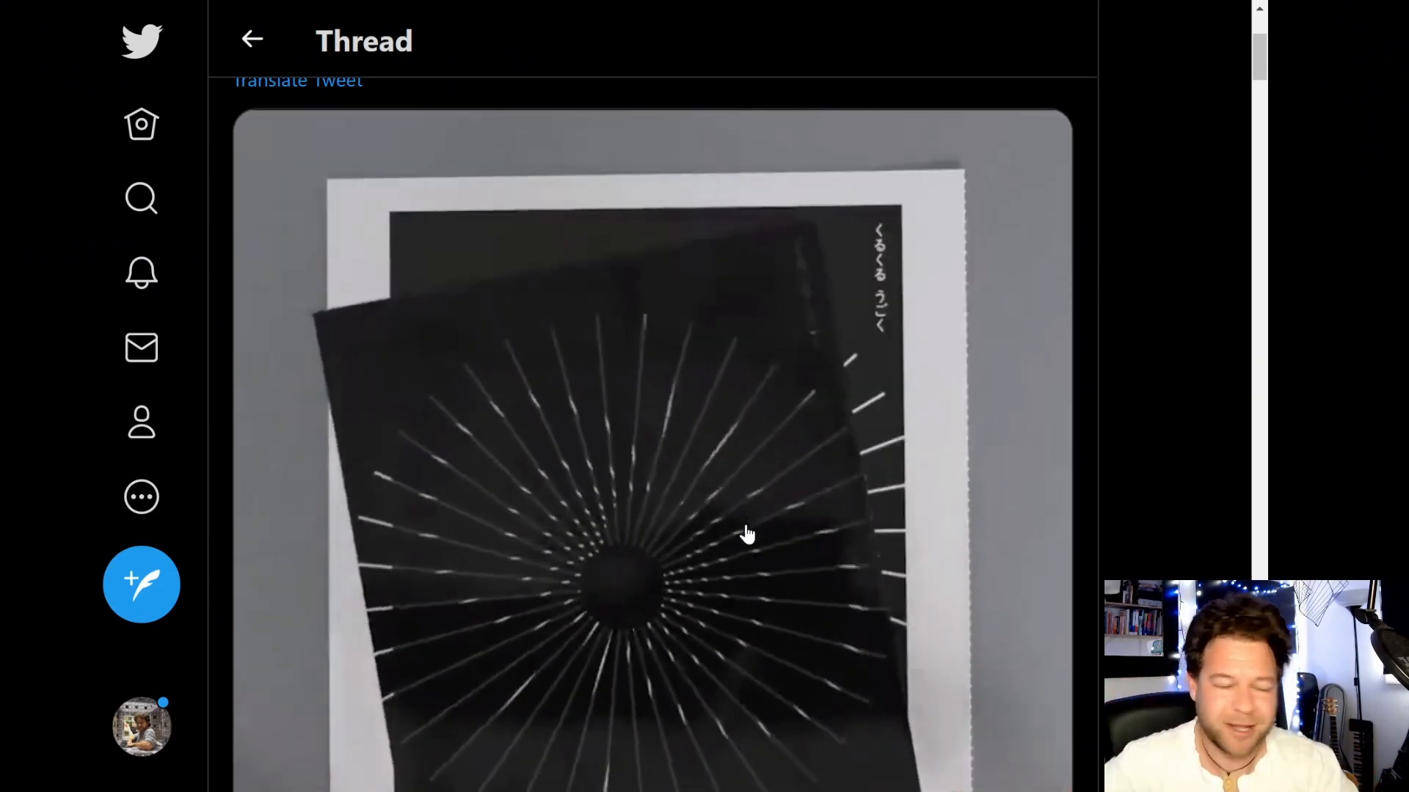
- Look over the "Layers Act" tweet and its video of overlapping radial line patterns
{"action": "scroll", "coordinate": [807, 447], "scroll_direction": "up", "scroll_amount": 4}
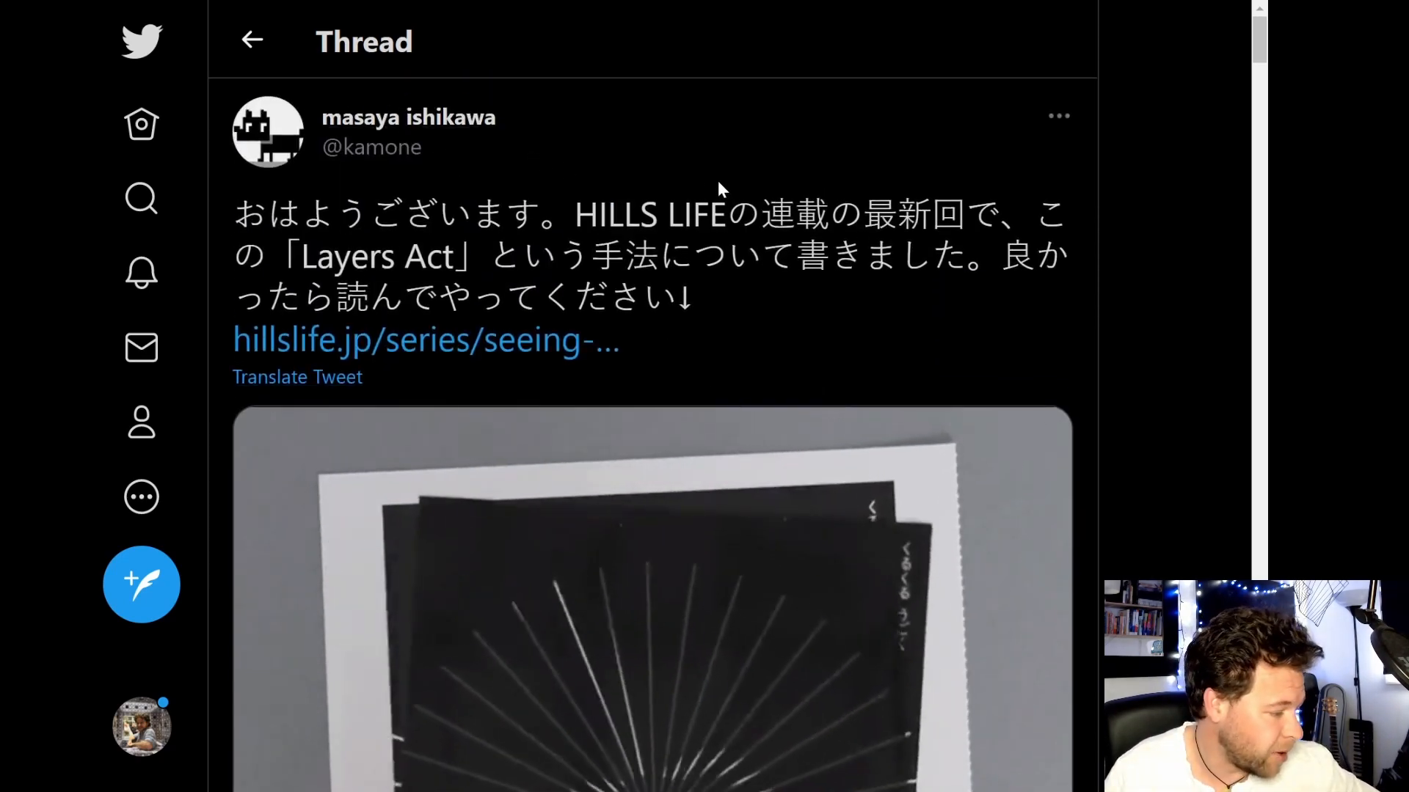
{"action": "scroll", "coordinate": [953, 447], "scroll_direction": "down", "scroll_amount": 5}
{"action": "scroll", "coordinate": [954, 448], "scroll_direction": "down", "scroll_amount": 4}
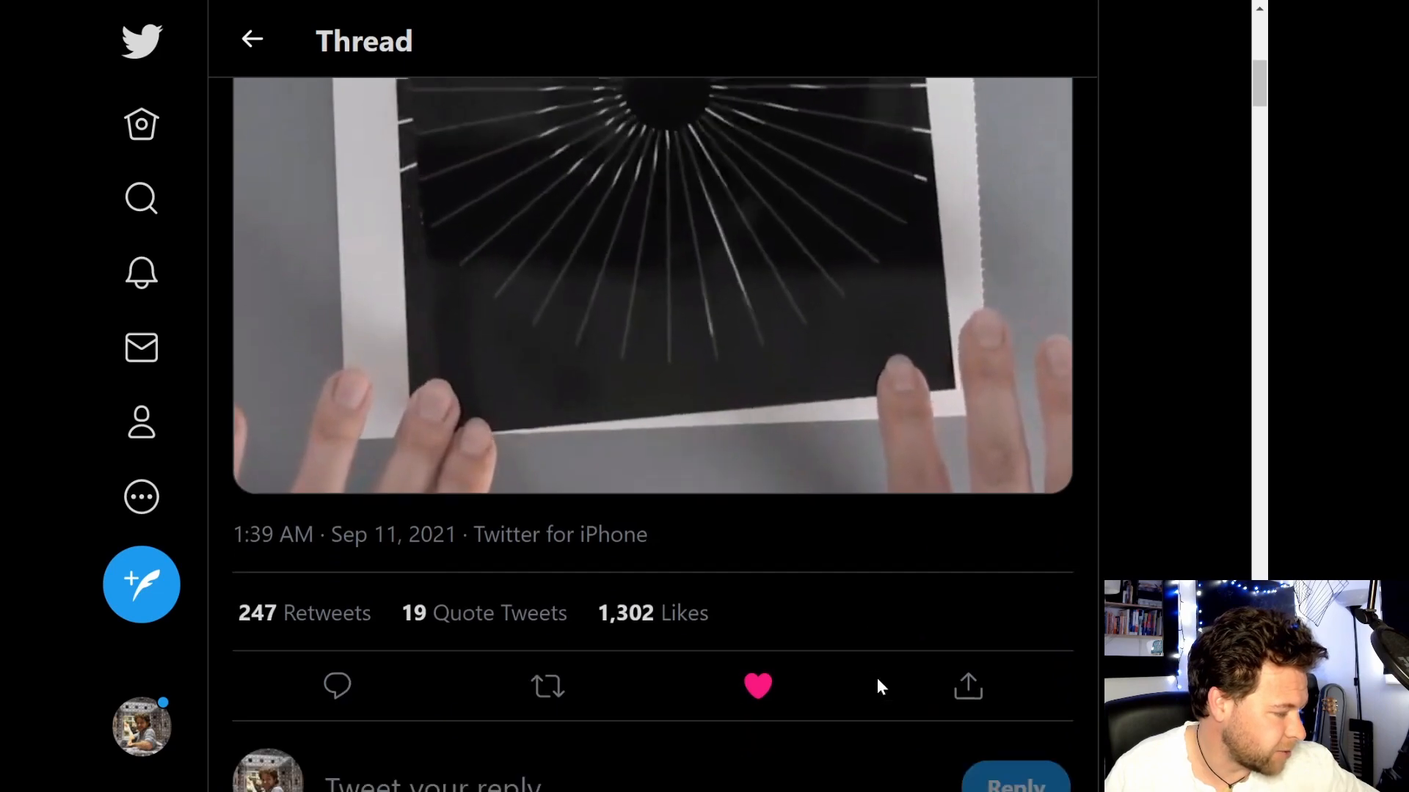
{"action": "scroll", "coordinate": [990, 609], "scroll_direction": "up", "scroll_amount": 5}
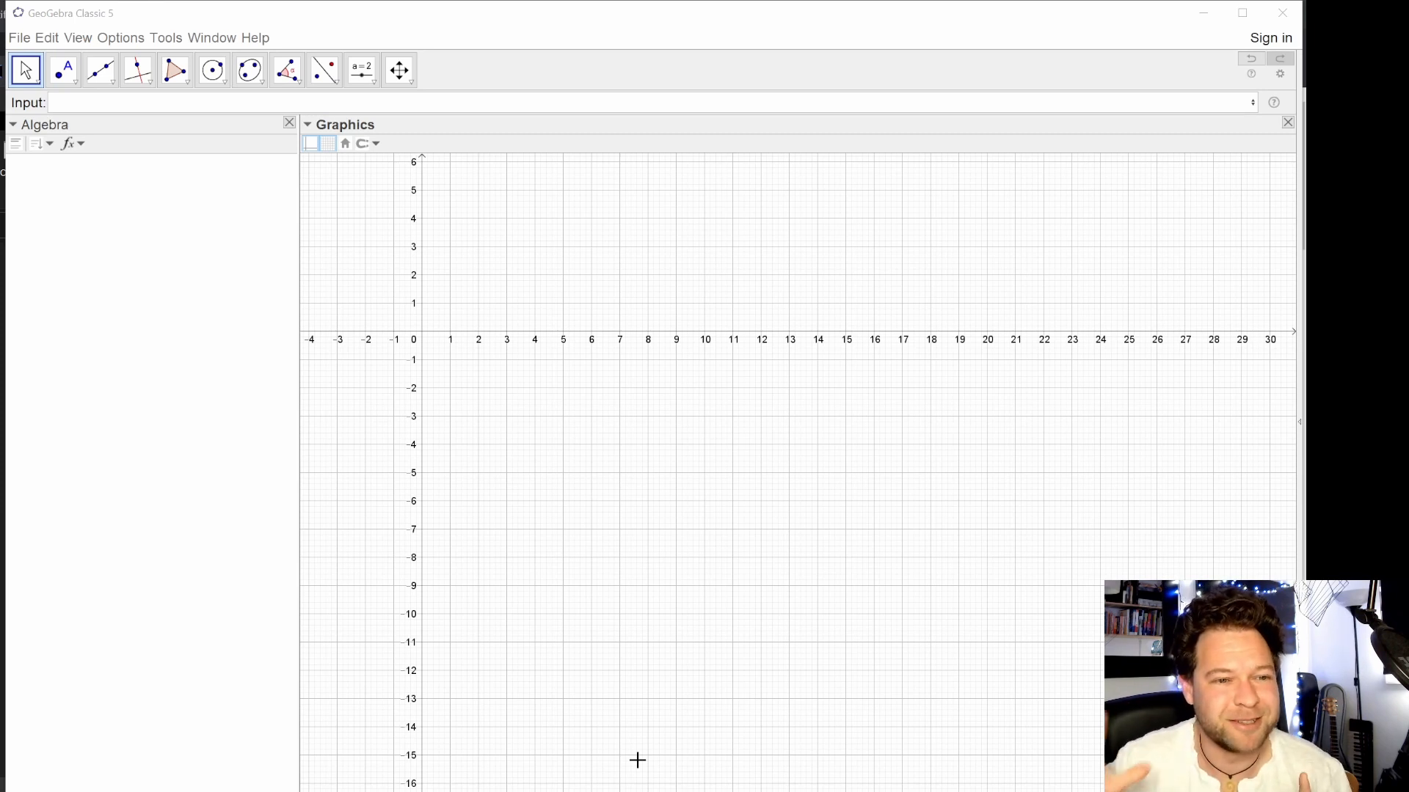
- Switch to GeoGebra Classic 5 and set the Graphics view's background colour to black
{"action": "right_click", "coordinate": [498, 248]}
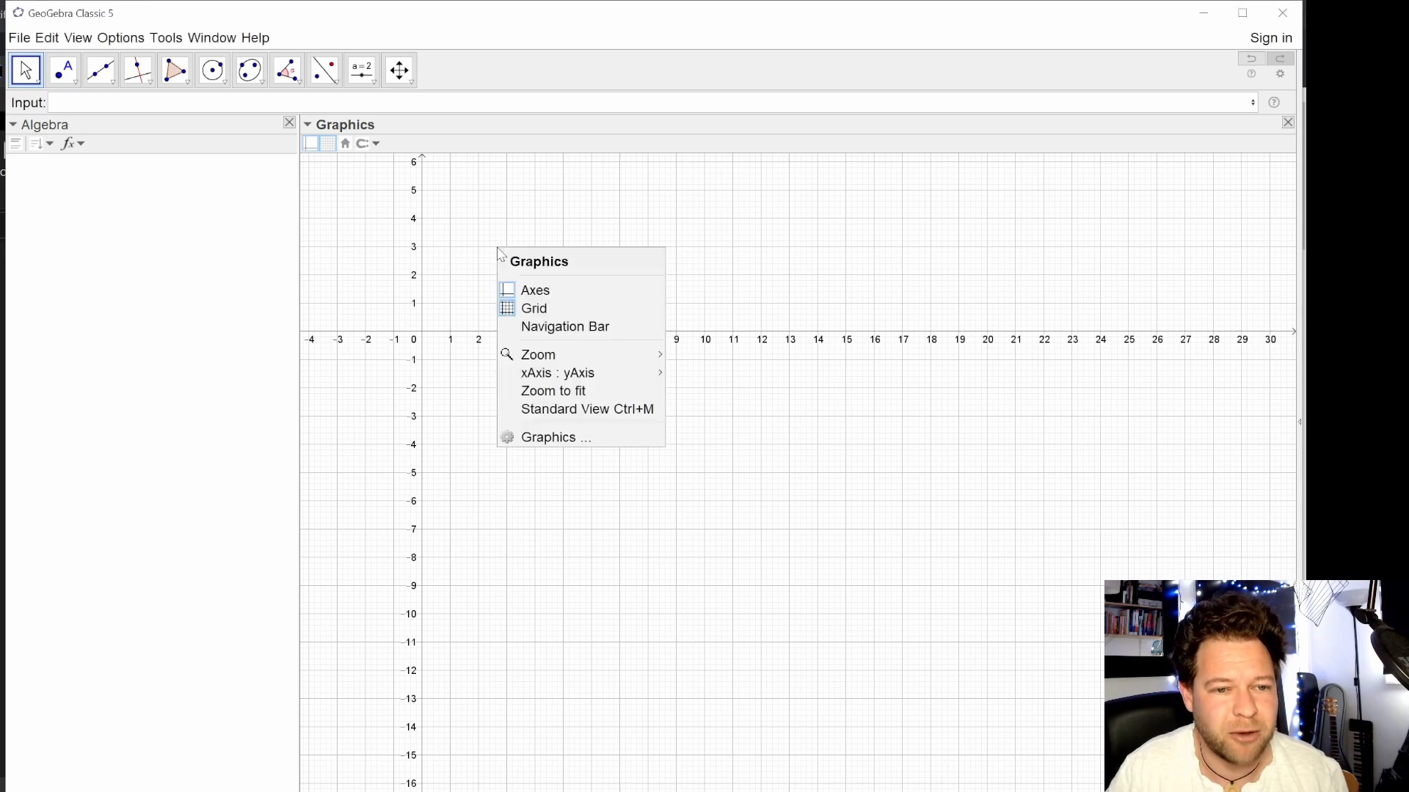
{"action": "left_click", "coordinate": [562, 444]}
{"action": "left_click", "coordinate": [366, 622]}
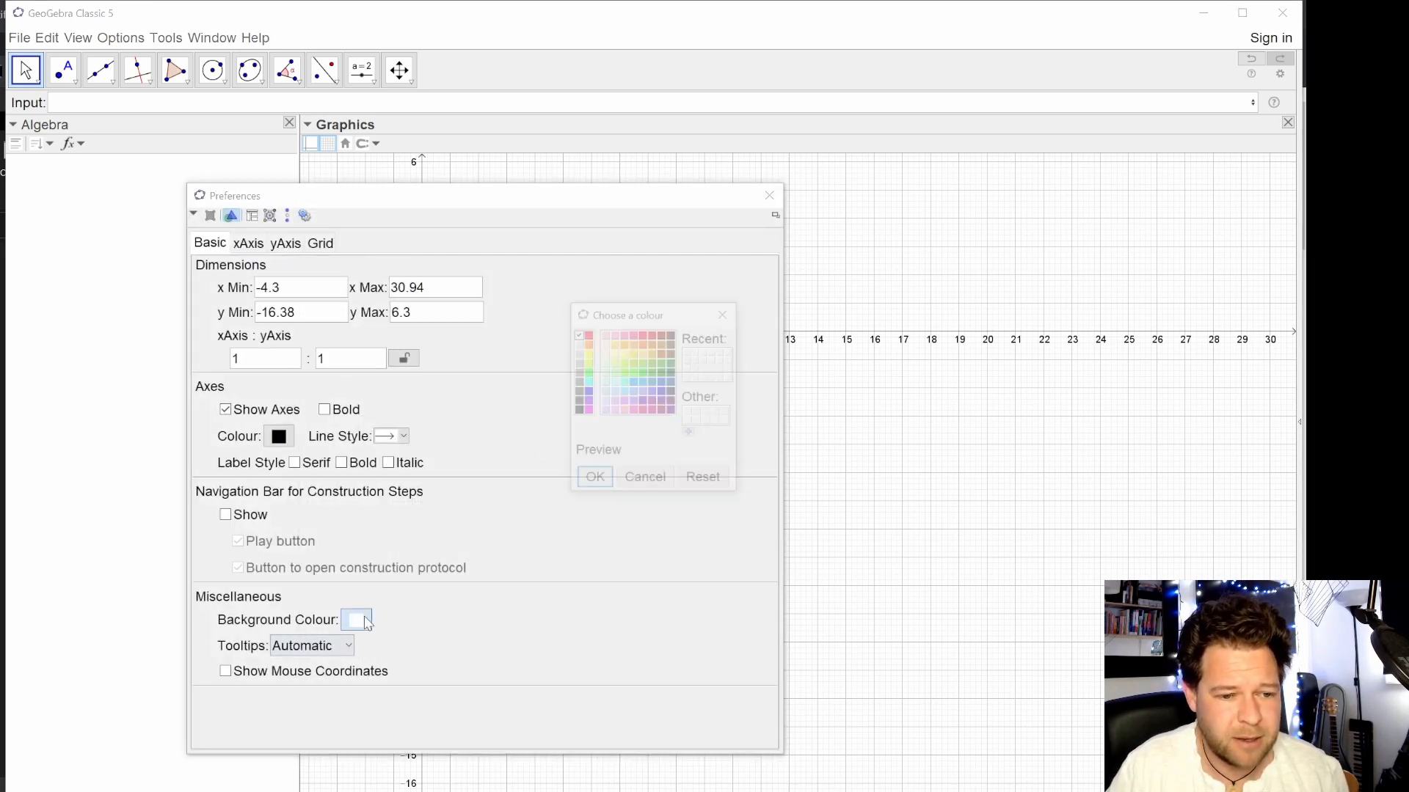
{"action": "left_click", "coordinate": [577, 411]}
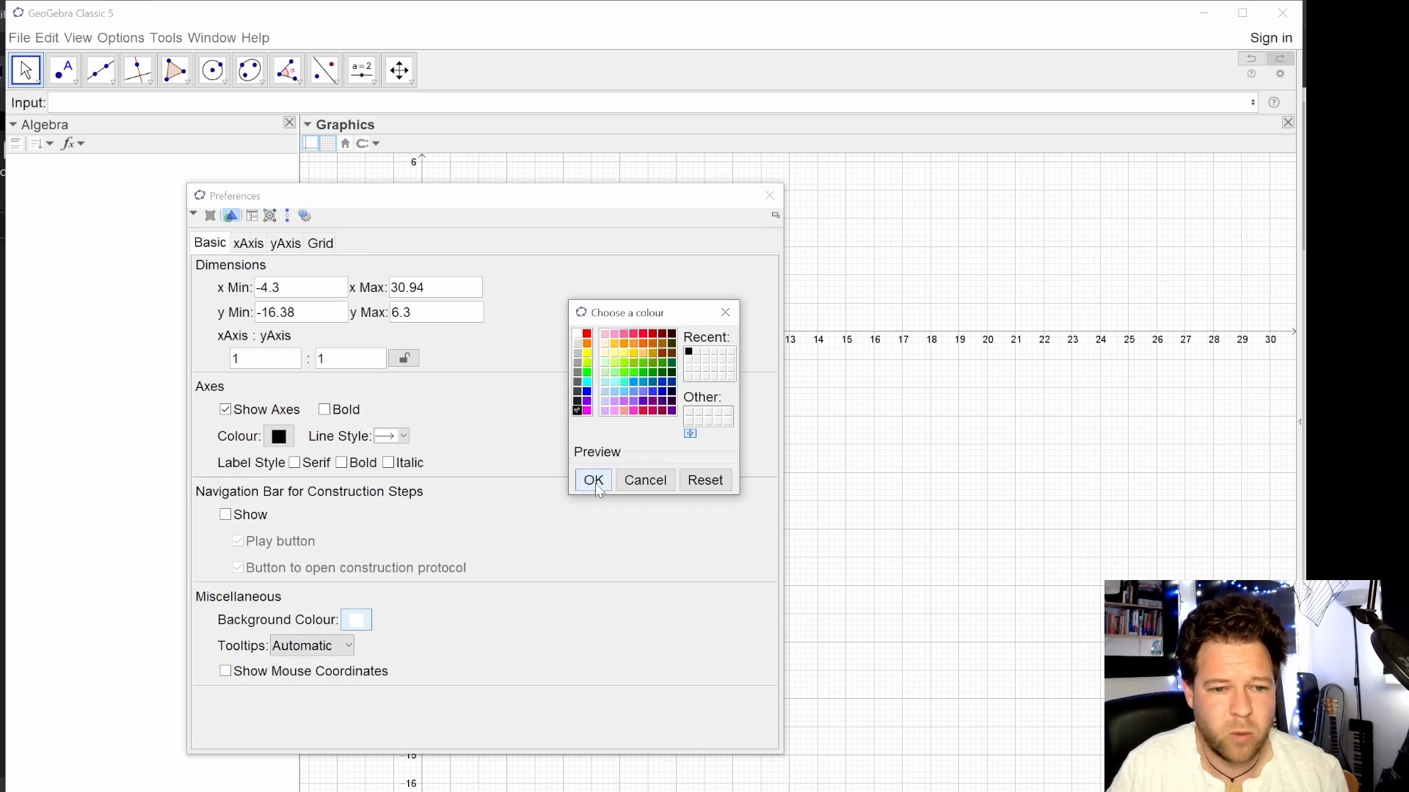
{"action": "left_click", "coordinate": [593, 481]}
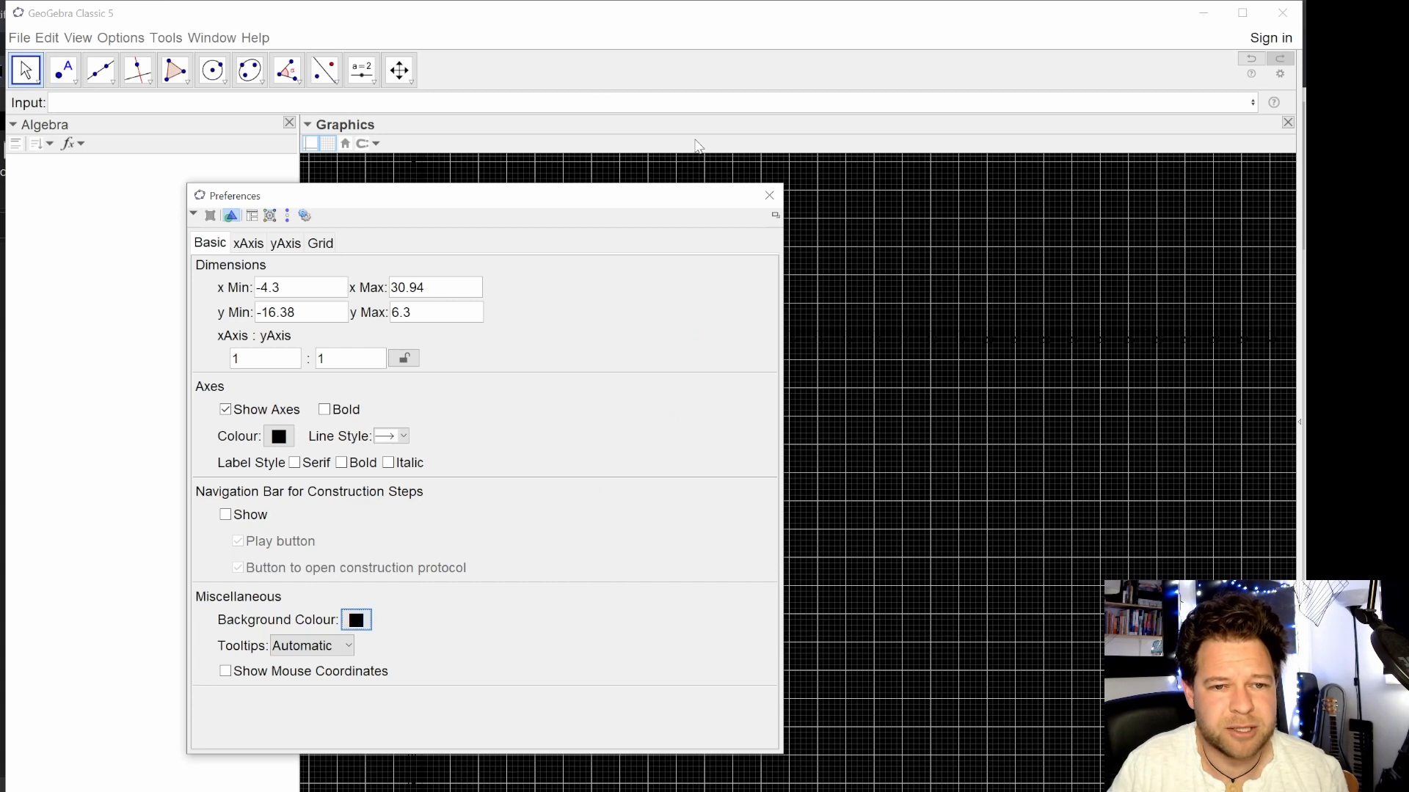
{"action": "left_click", "coordinate": [769, 195]}
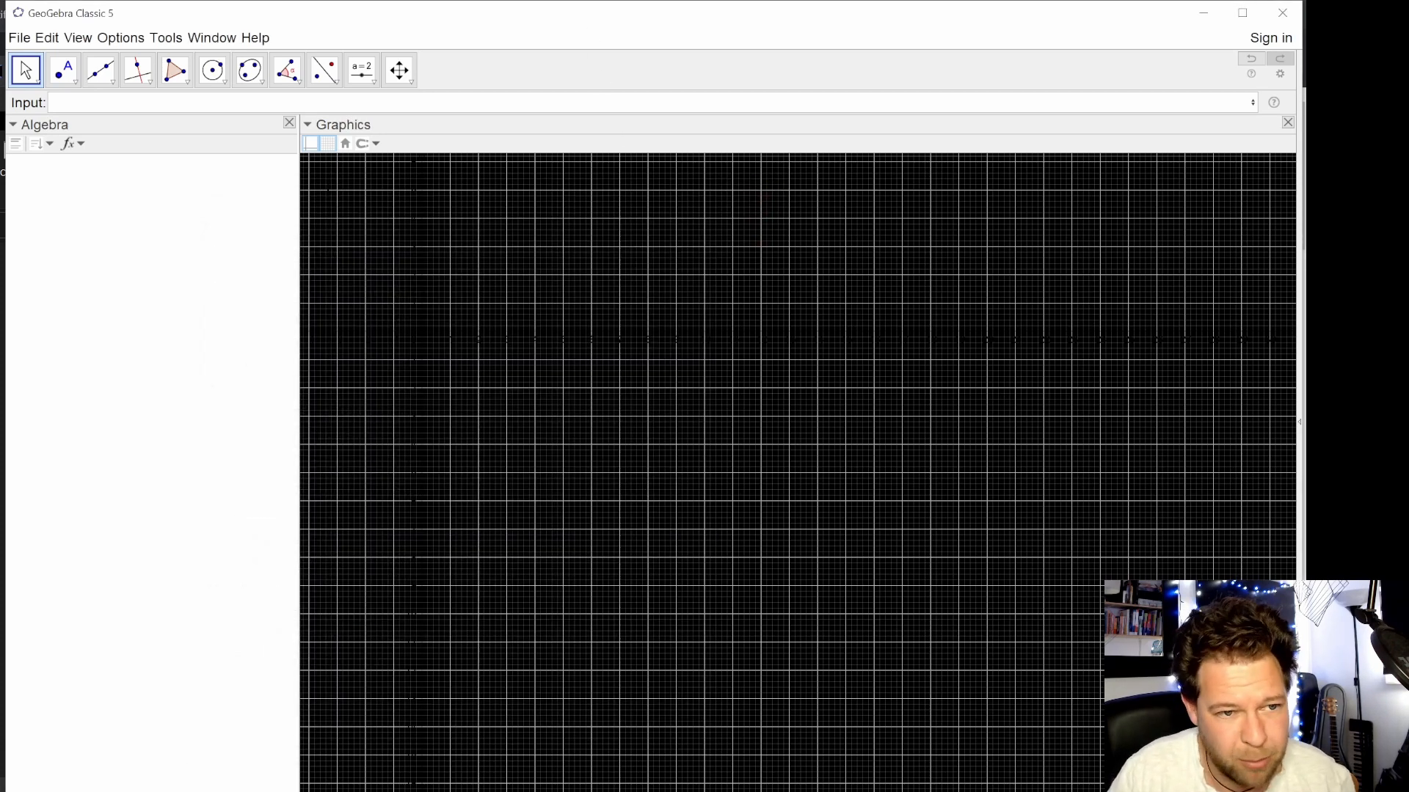
- Set the colour of the Graphics view's axes to white
{"action": "right_click", "coordinate": [450, 304]}
{"action": "left_click", "coordinate": [535, 495]}
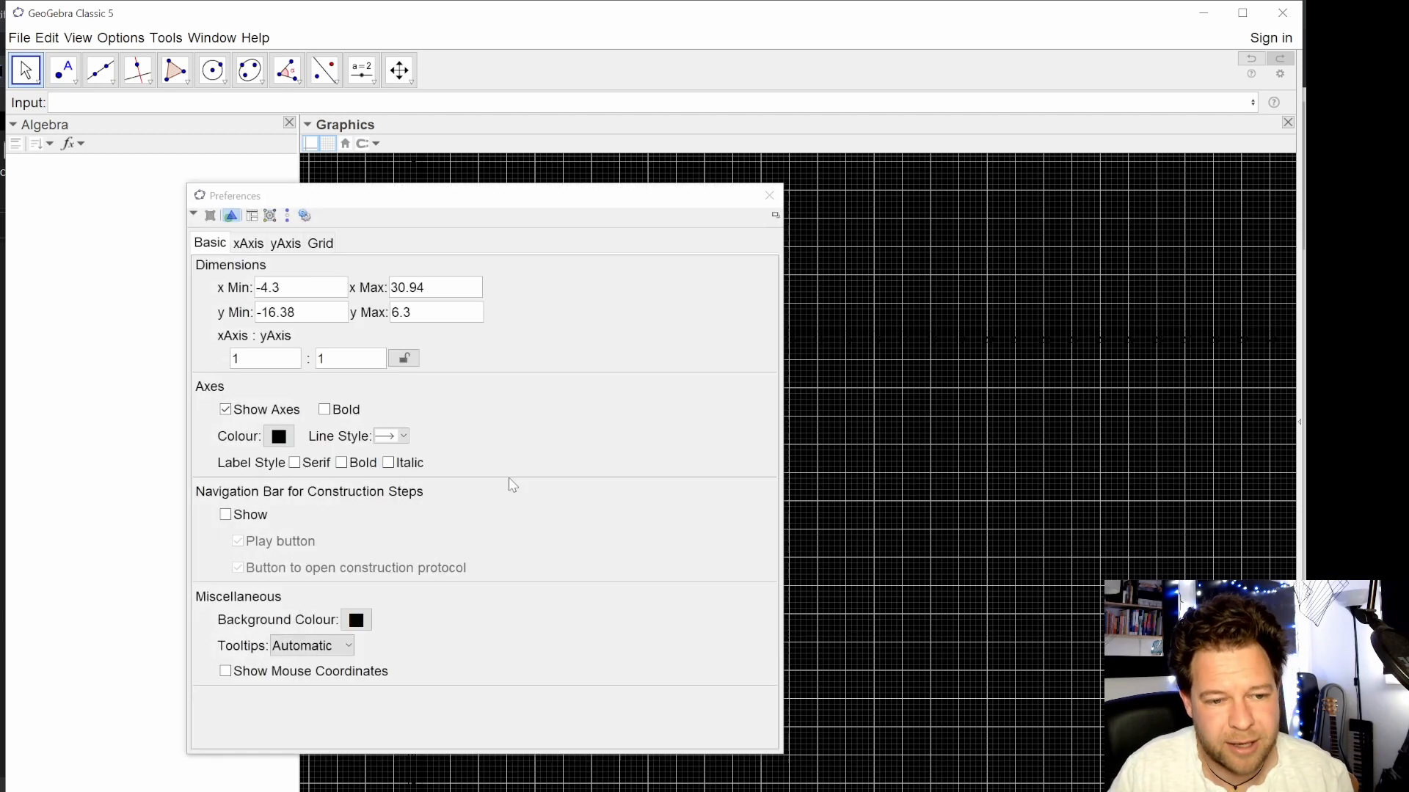
{"action": "left_click", "coordinate": [279, 436]}
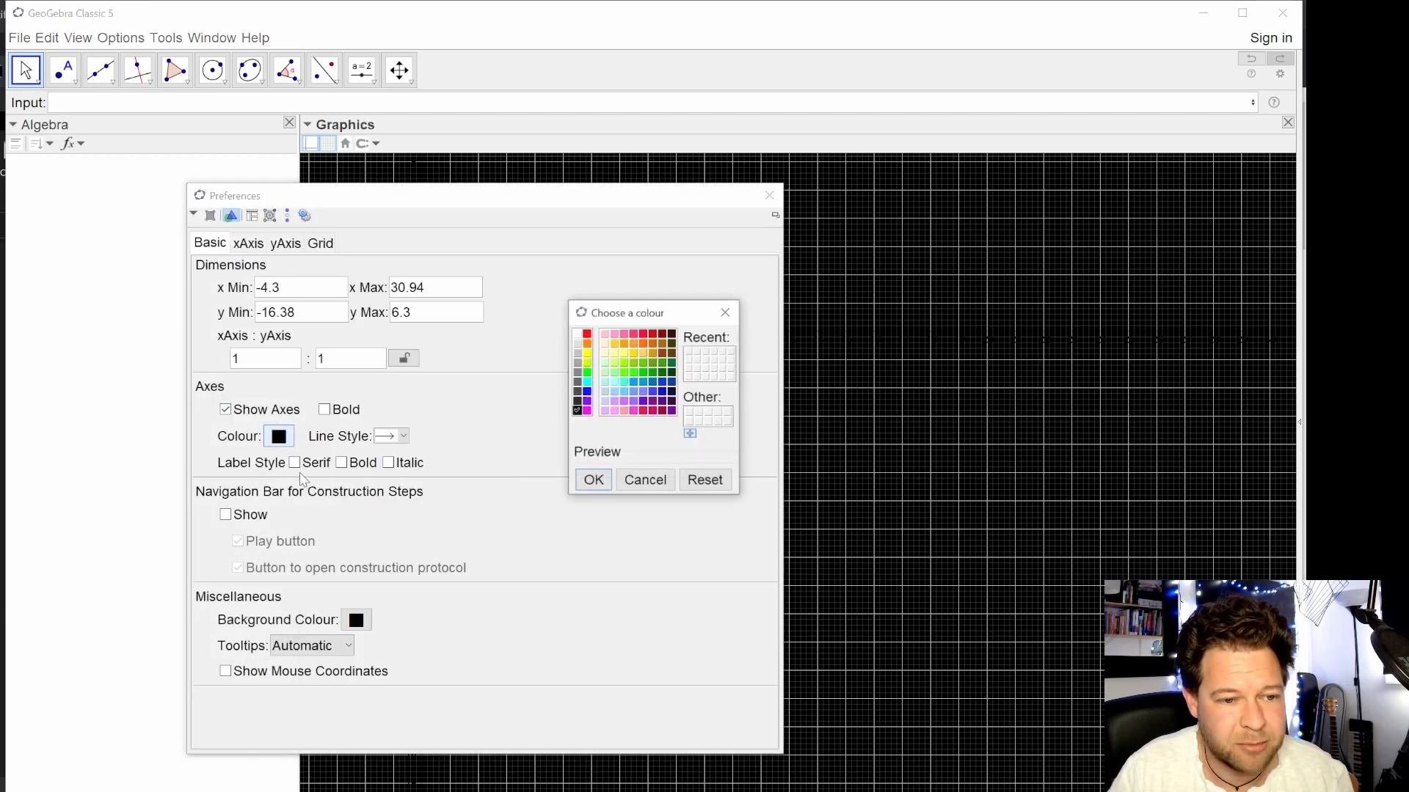
{"action": "left_click", "coordinate": [578, 335]}
{"action": "left_click", "coordinate": [593, 480]}
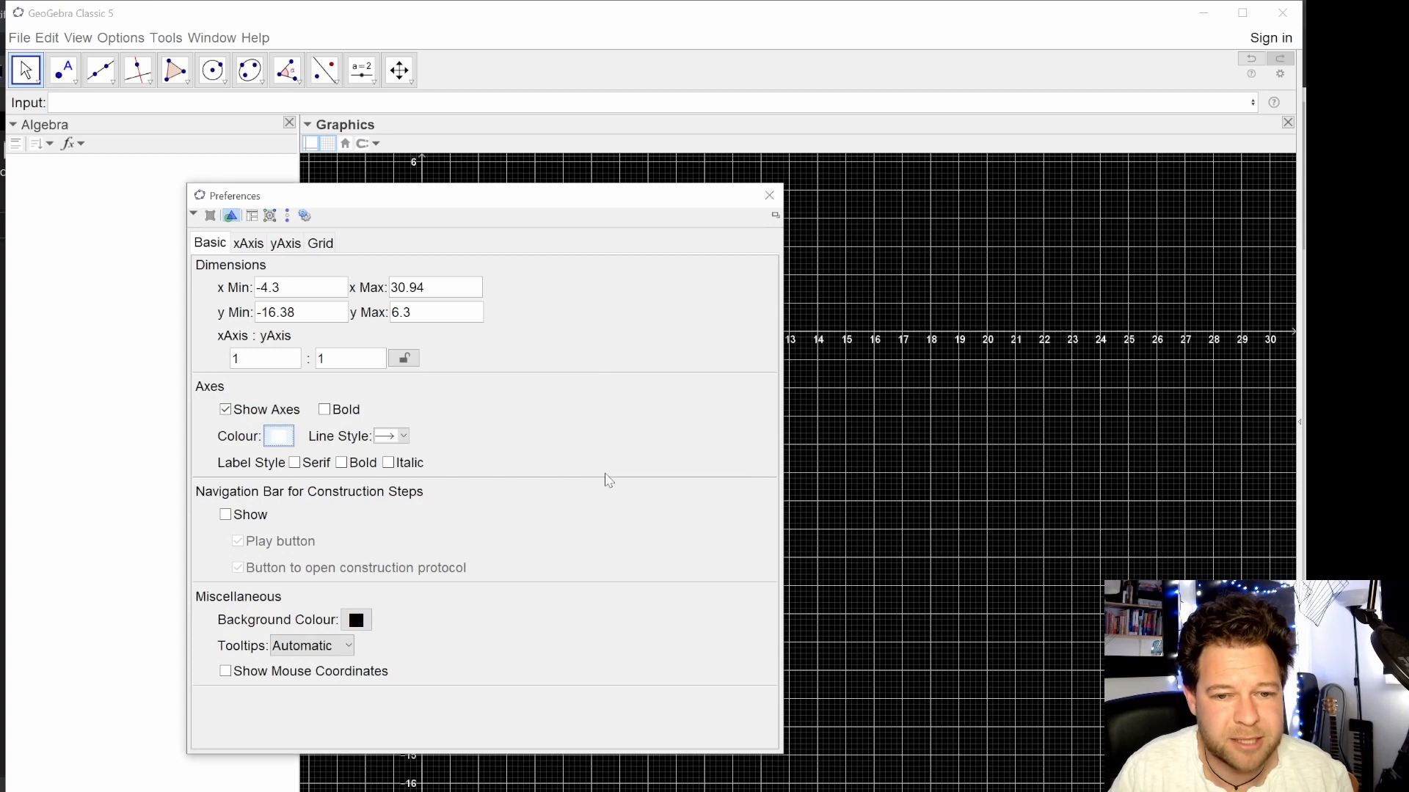
{"action": "left_click", "coordinate": [768, 195]}
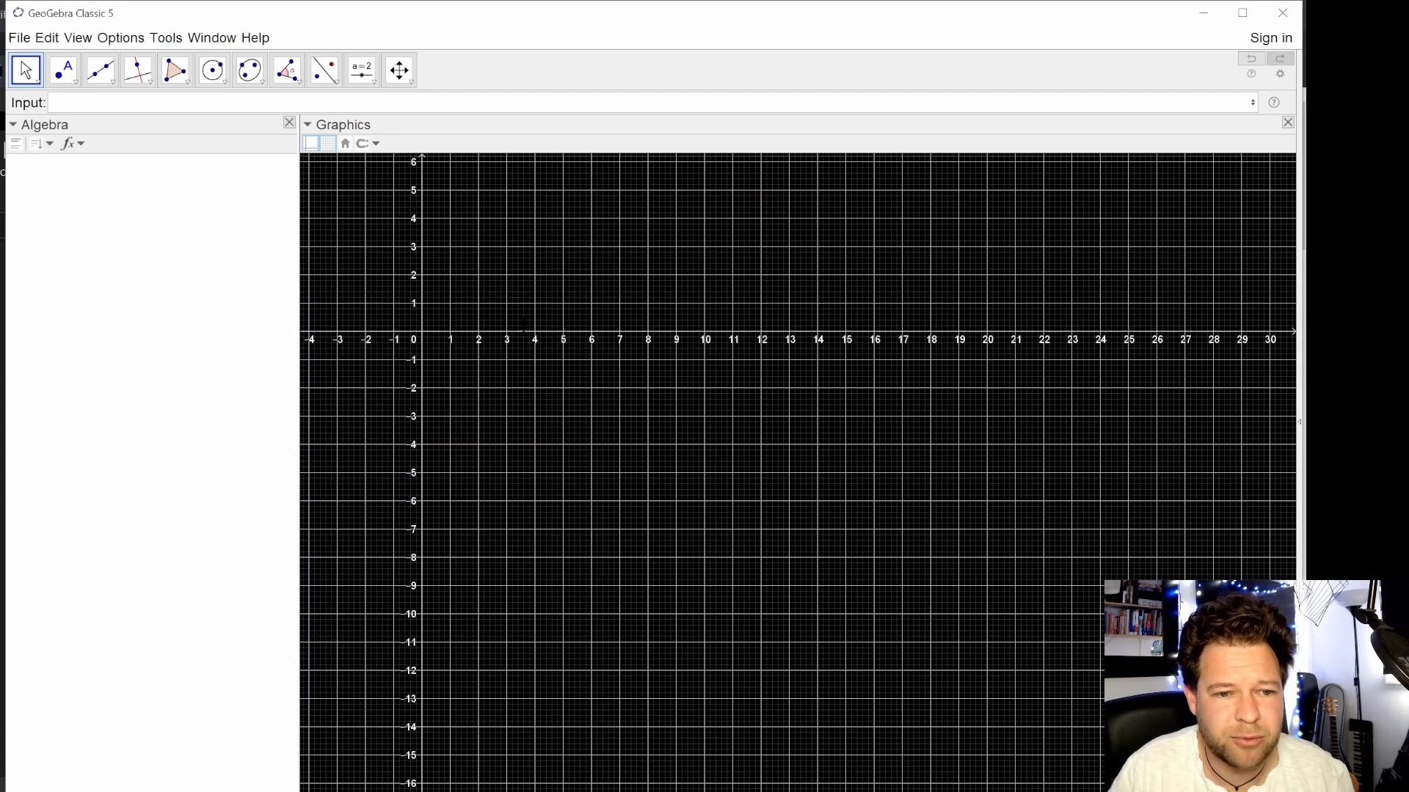
- Hide the grid in the Graphics view while keeping the axes displayed
{"action": "left_click_drag", "start_coordinate": [525, 324], "coordinate": [676, 486]}
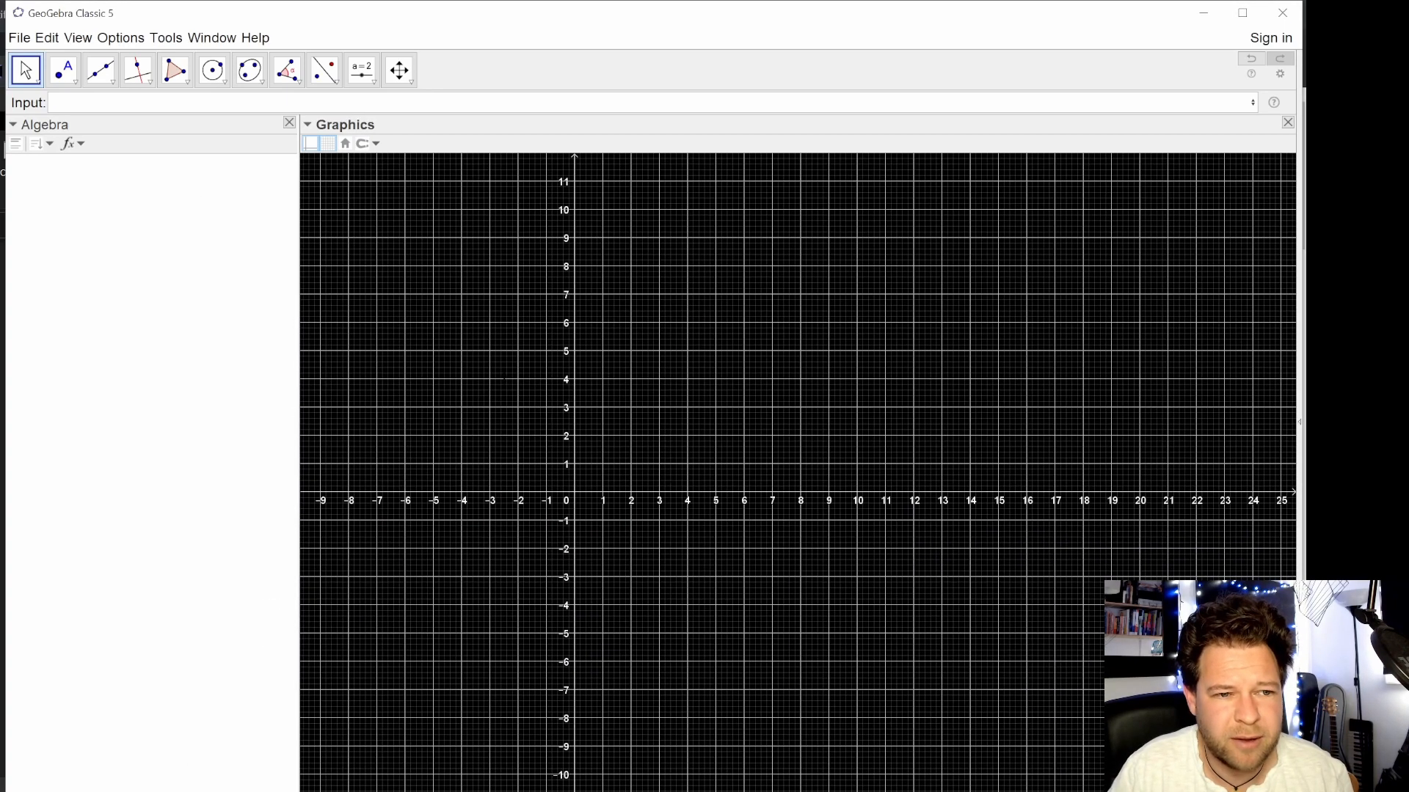
{"action": "left_click", "coordinate": [328, 143]}
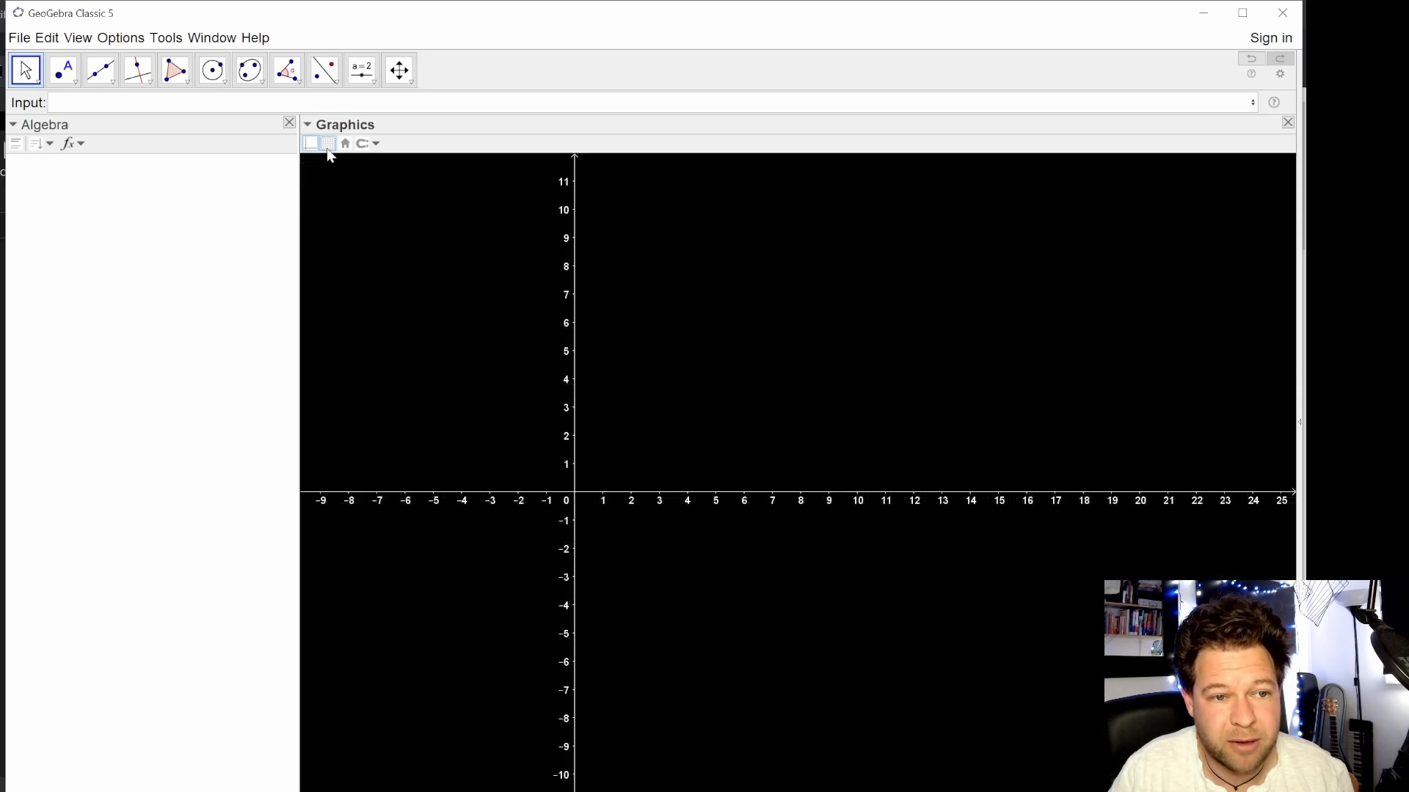
{"action": "left_click", "coordinate": [310, 126]}
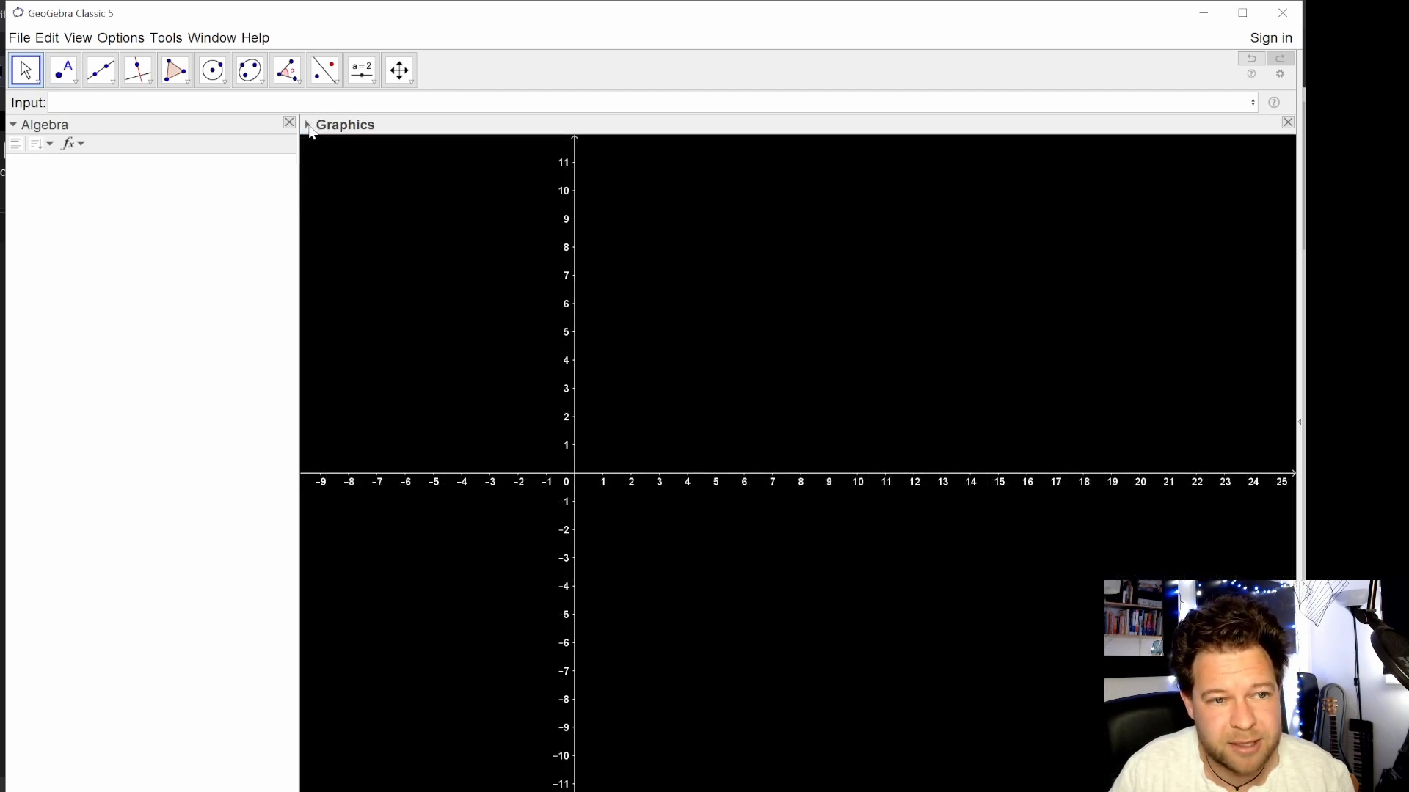
{"action": "left_click", "coordinate": [308, 125]}
{"action": "left_click", "coordinate": [311, 144]}
{"action": "left_click", "coordinate": [312, 144]}
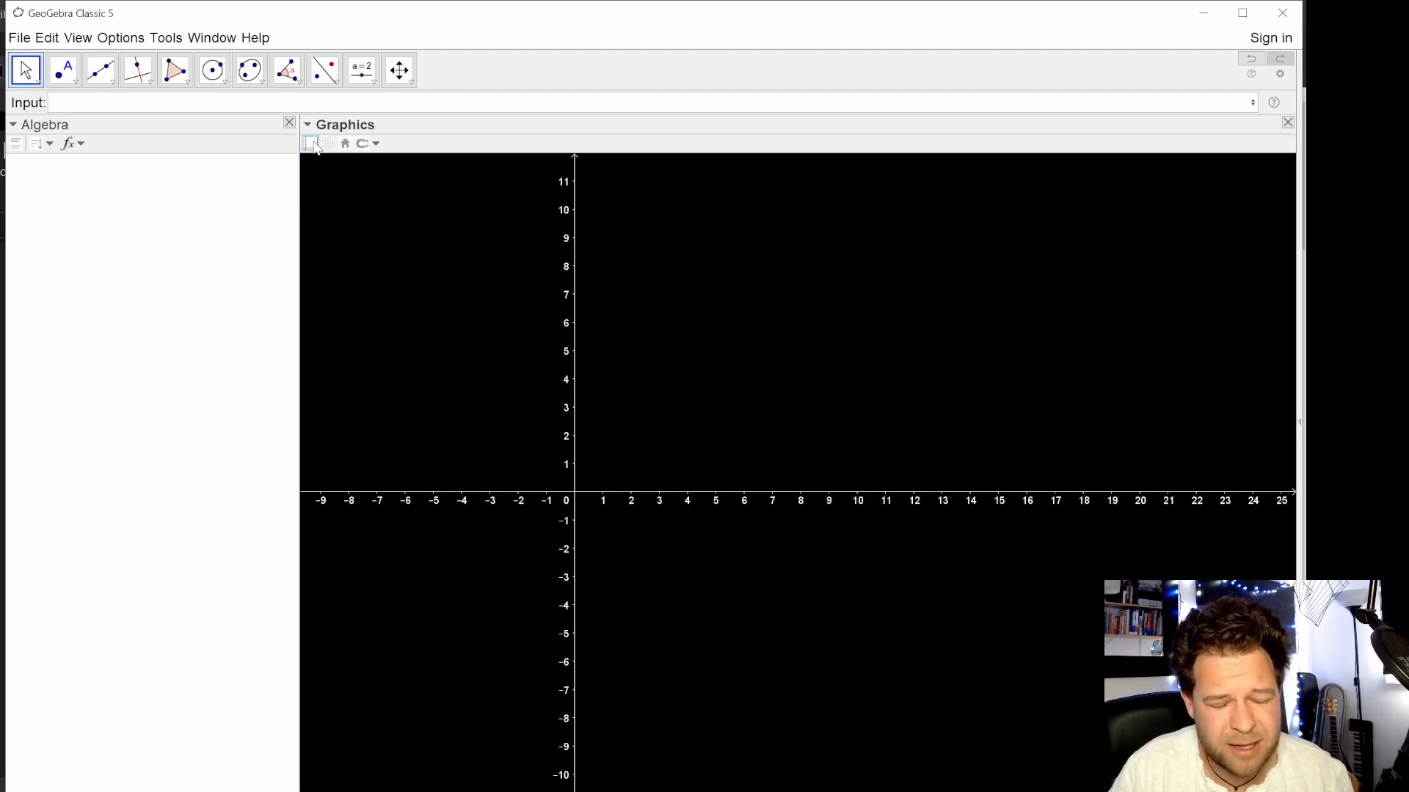
- Show the Graphics 2 view and dock it as a short full-width strip above the Algebra and Graphics views
{"action": "left_click", "coordinate": [78, 37]}
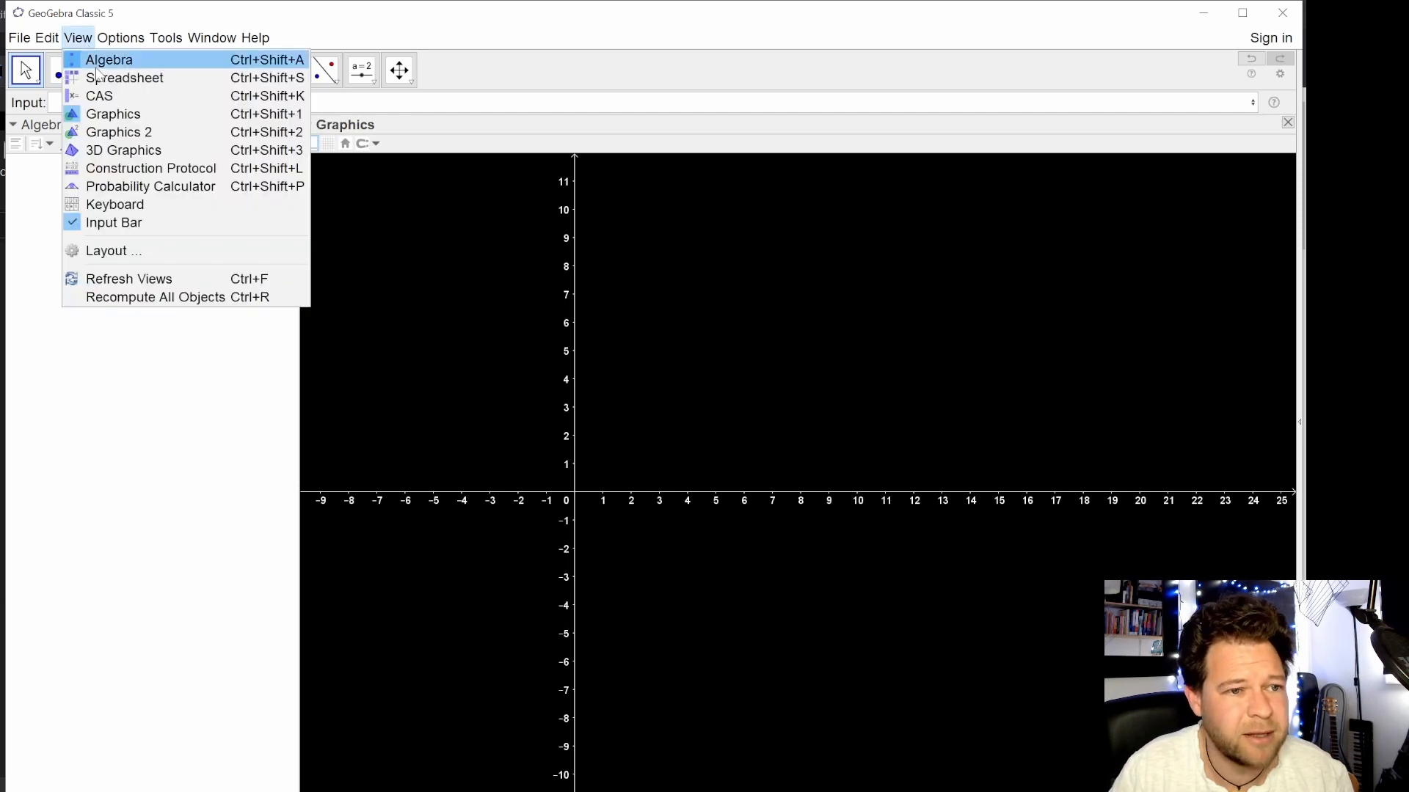
{"action": "left_click", "coordinate": [141, 139]}
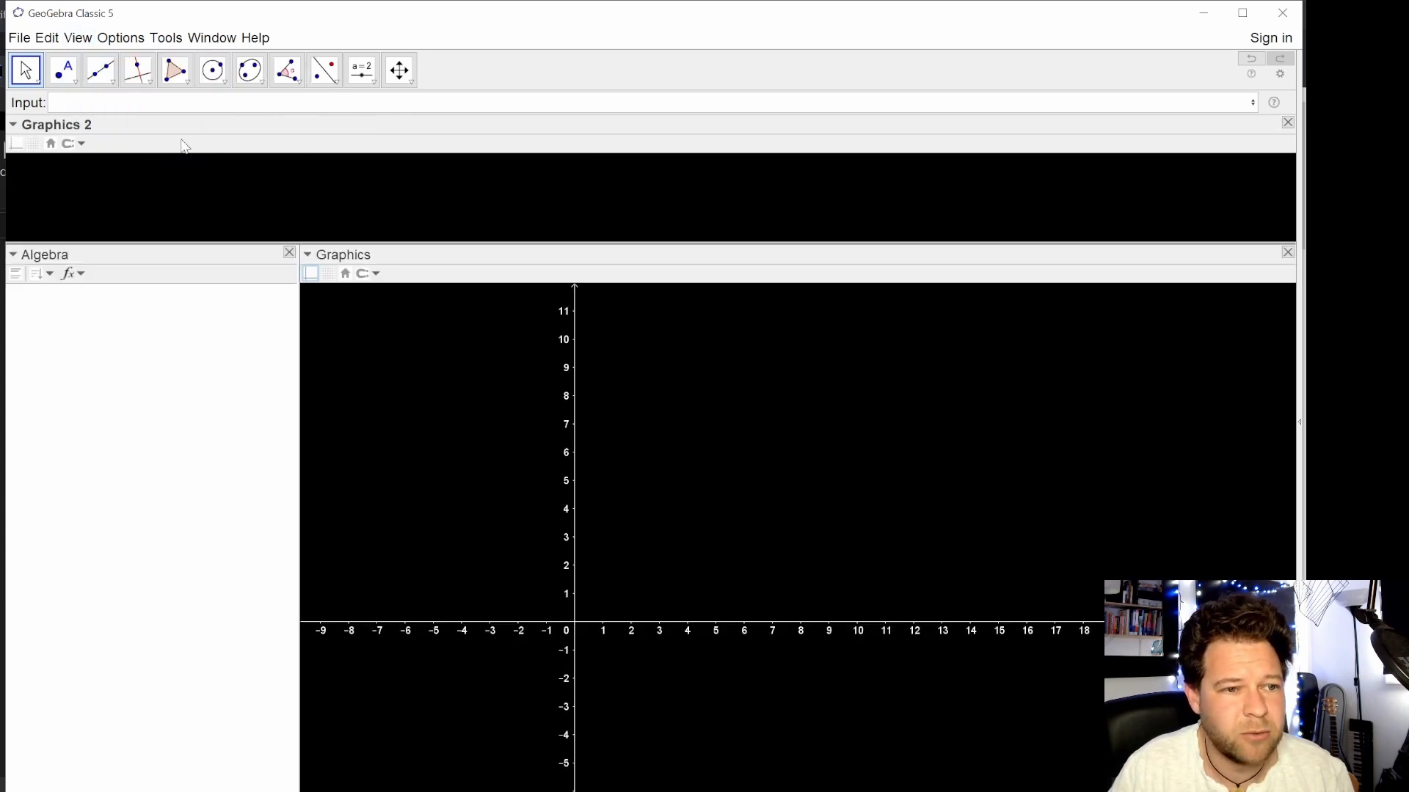
{"action": "mouse_move", "coordinate": [206, 129]}
{"action": "left_mouse_down"}
{"action": "mouse_move", "coordinate": [257, 146]}
{"action": "mouse_move", "coordinate": [200, 123]}
{"action": "left_mouse_up"}
{"action": "left_click_drag", "start_coordinate": [309, 133], "coordinate": [1274, 449]}
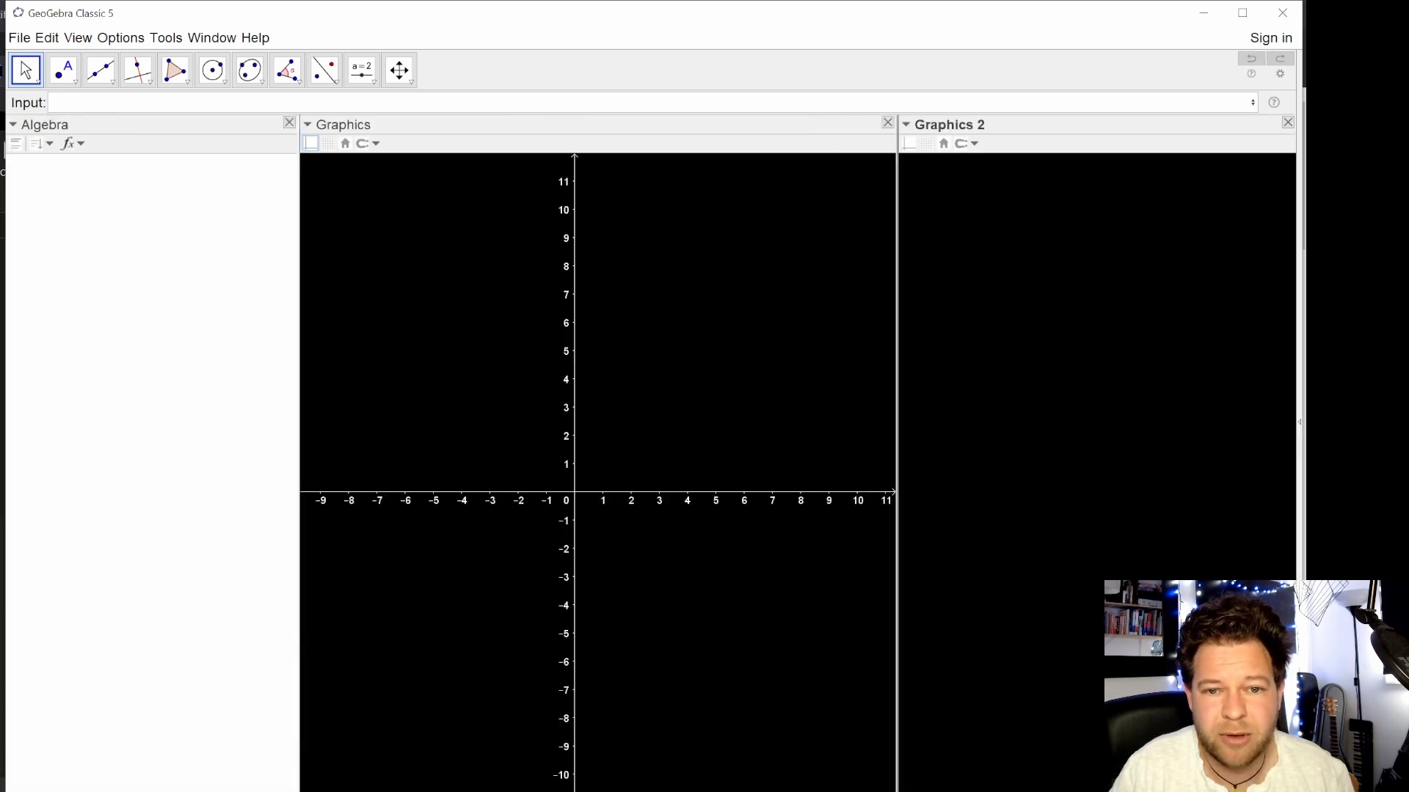
{"action": "left_click_drag", "start_coordinate": [1047, 139], "coordinate": [203, 146]}
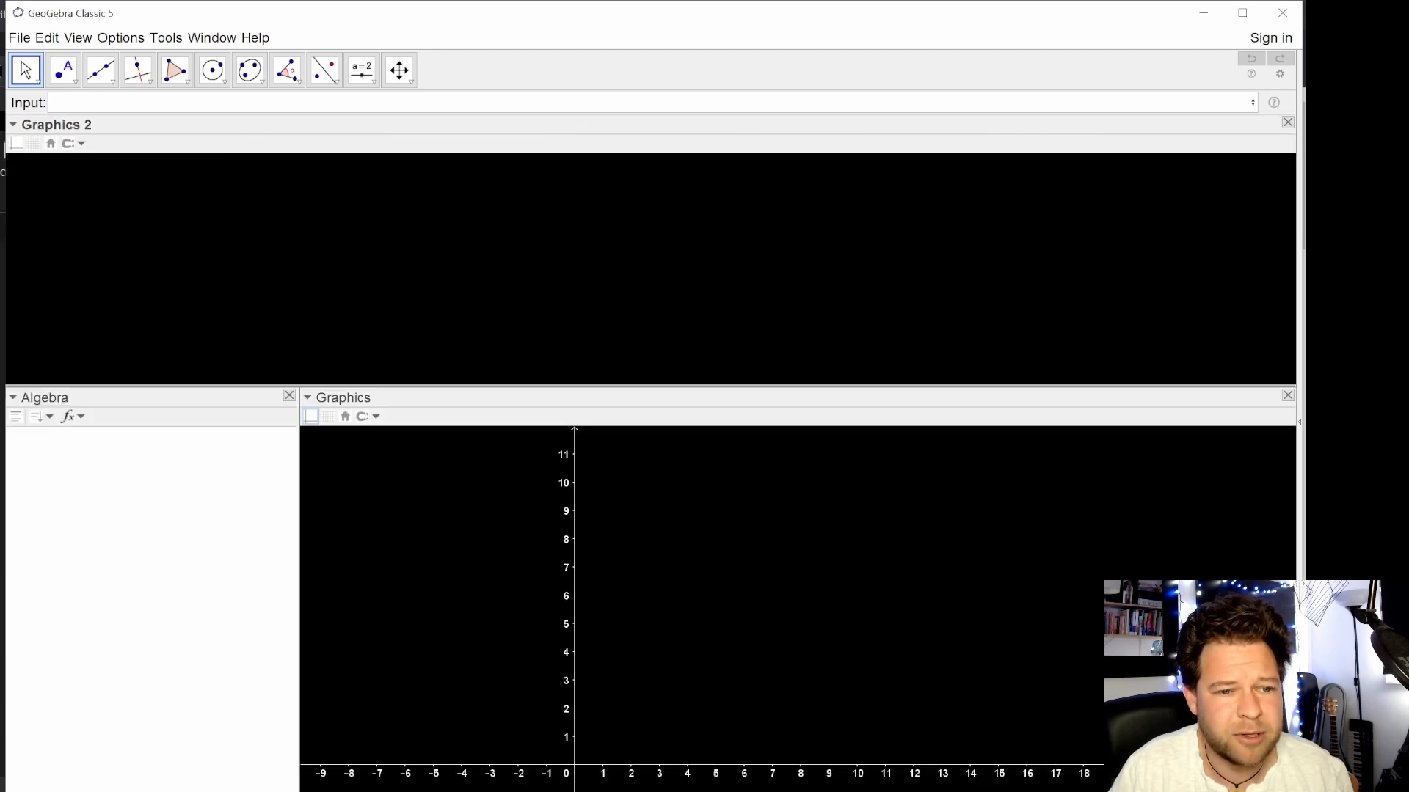
{"action": "left_click_drag", "start_coordinate": [460, 385], "coordinate": [466, 250]}
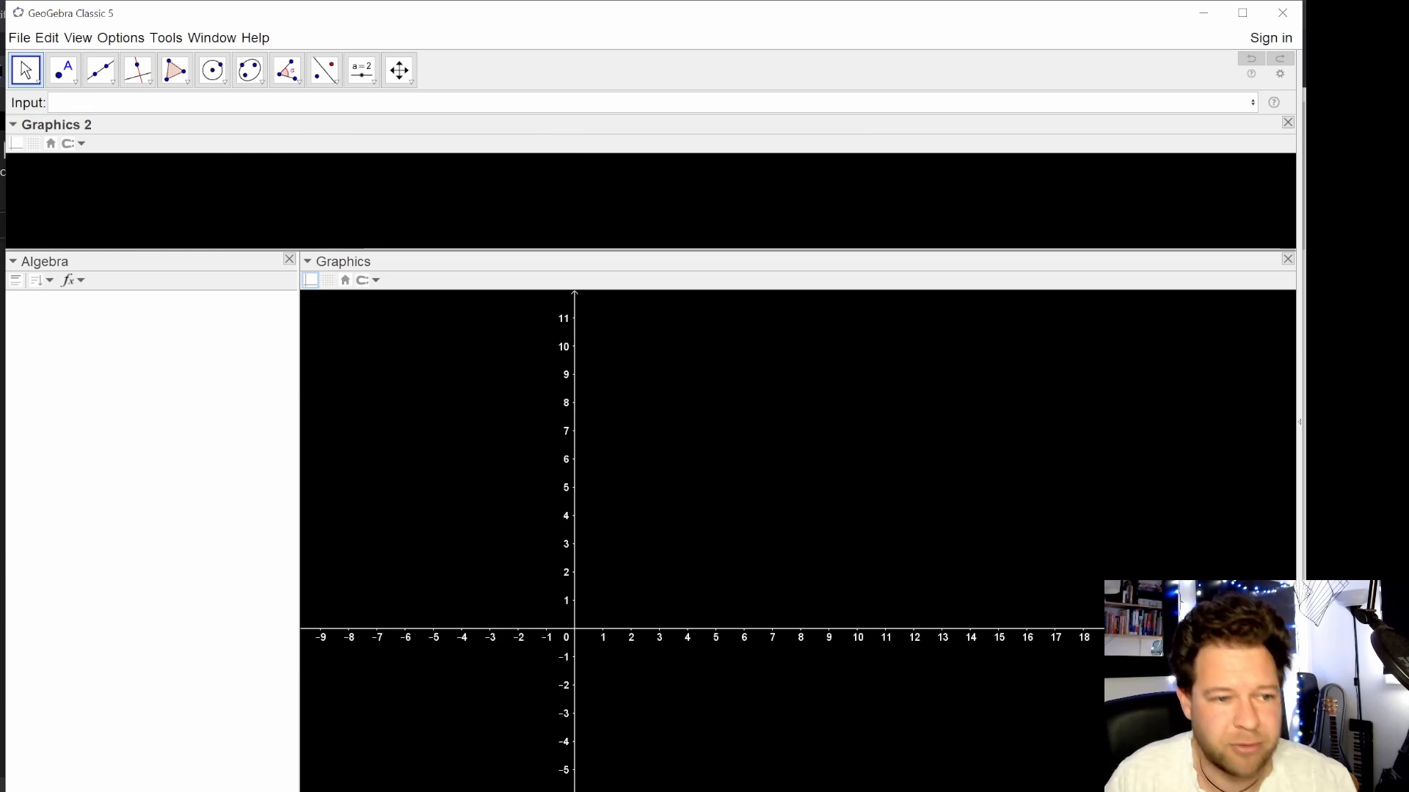
{"action": "left_click", "coordinate": [289, 259]}
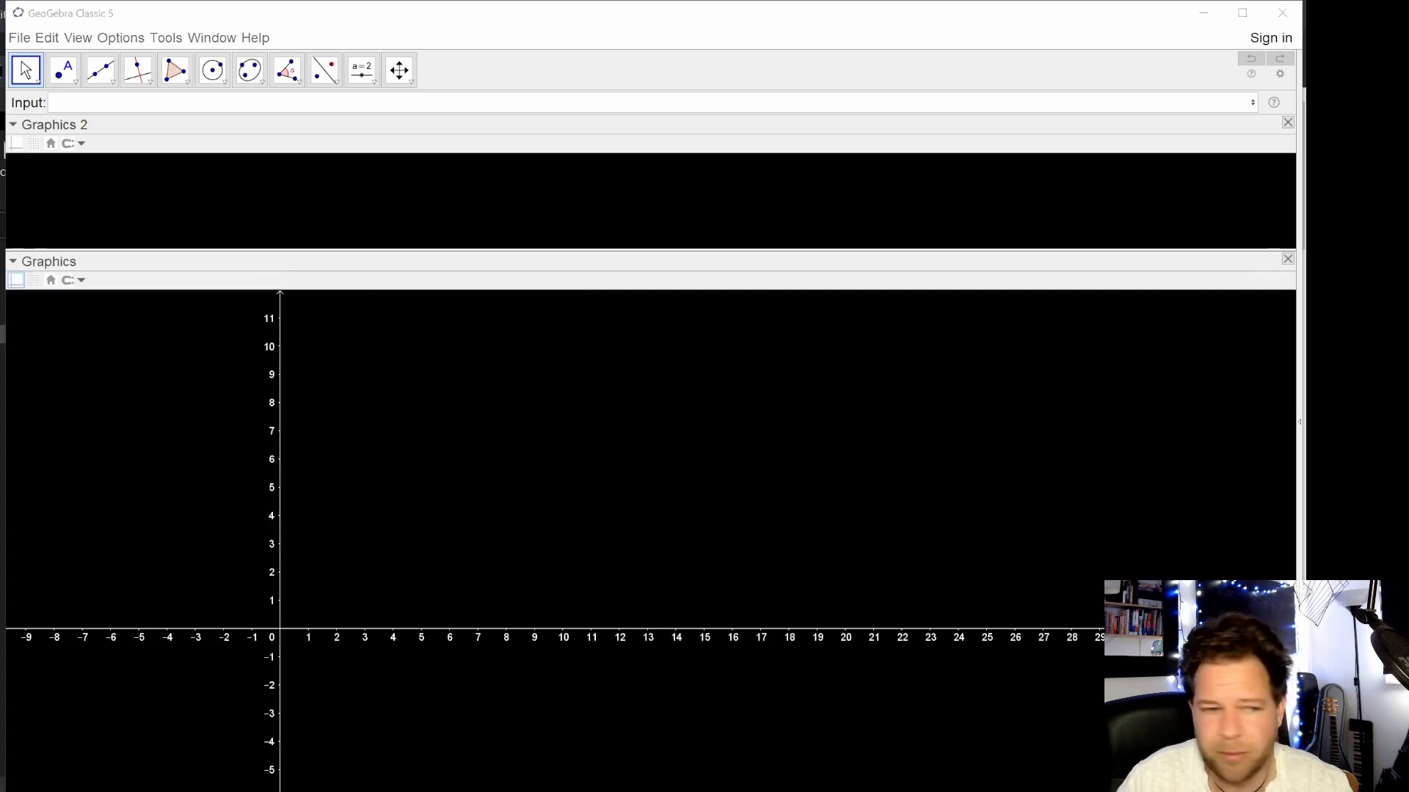
{"action": "left_click_drag", "start_coordinate": [0, 293], "coordinate": [207, 288]}
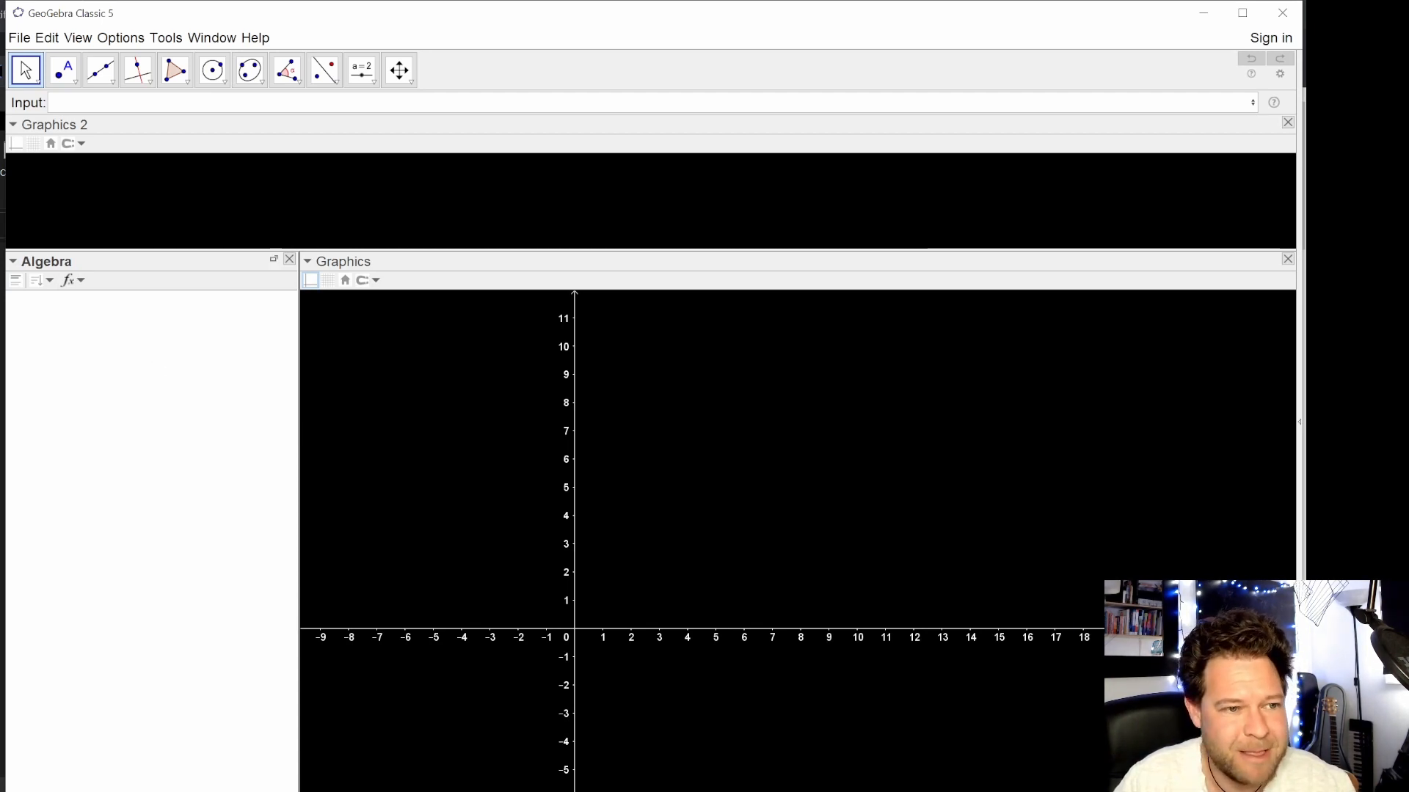
- Create point O at the origin with the definition O=(0,0)
{"action": "left_click", "coordinate": [176, 103]}
{"action": "type", "text": "o="}
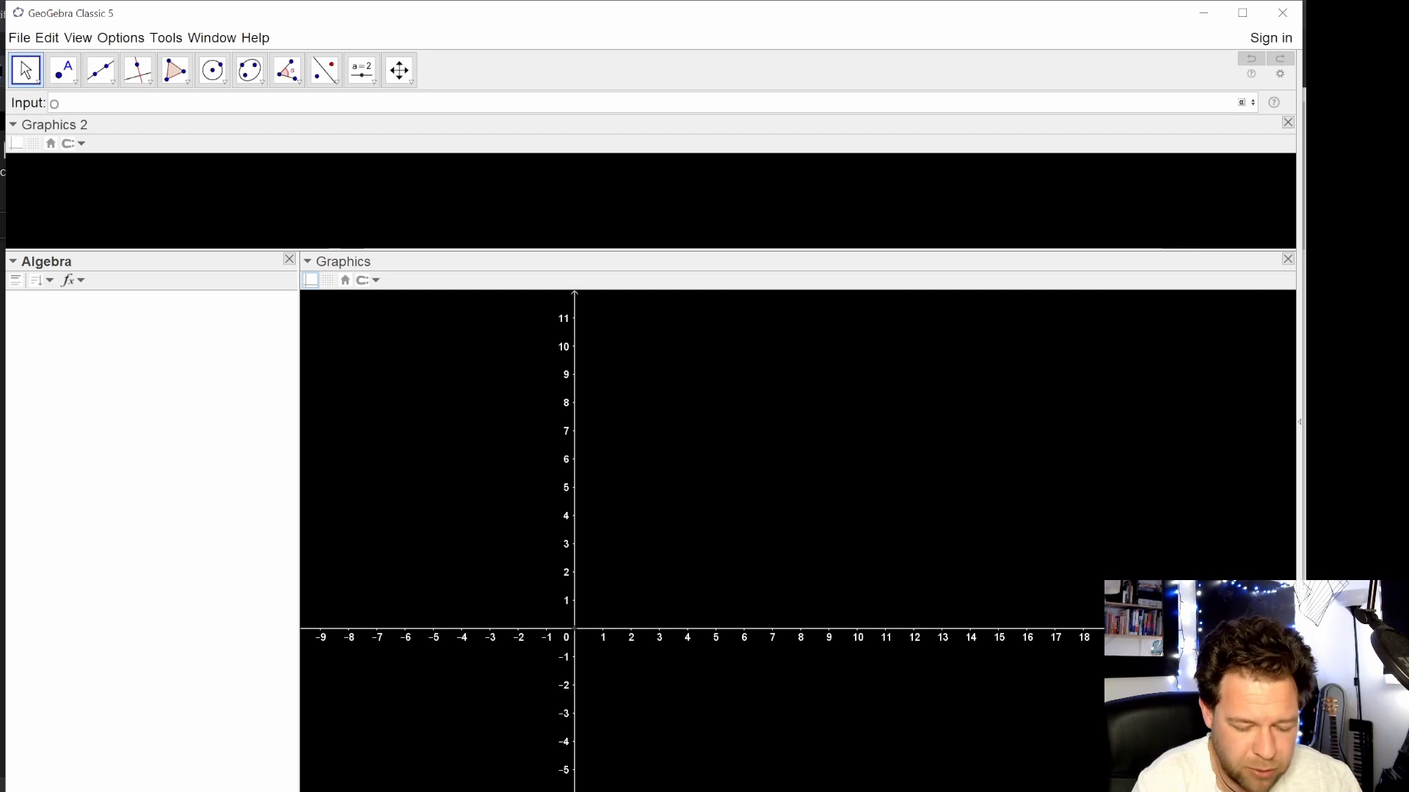
{"action": "type", "text": "(0,0)"}
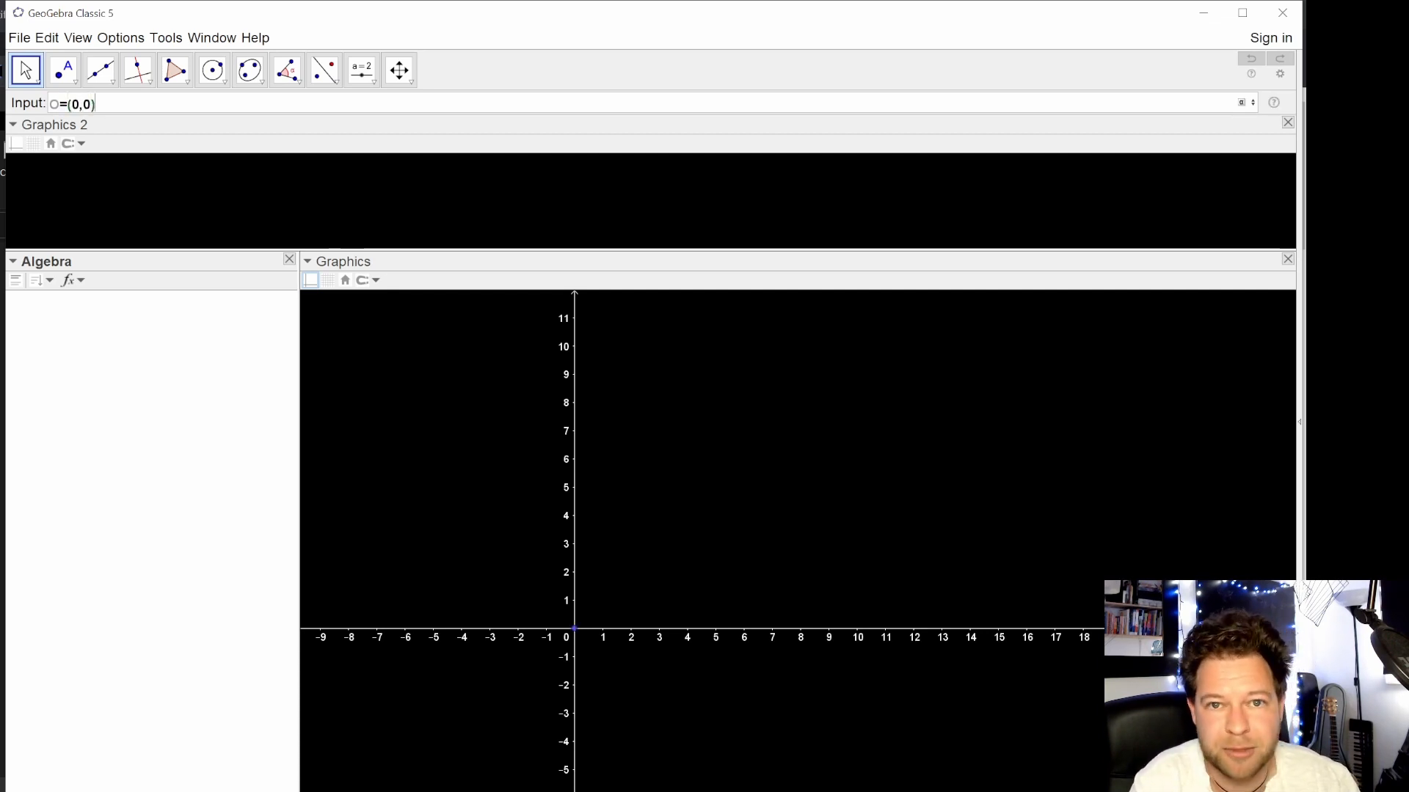
{"action": "key", "text": "Return"}
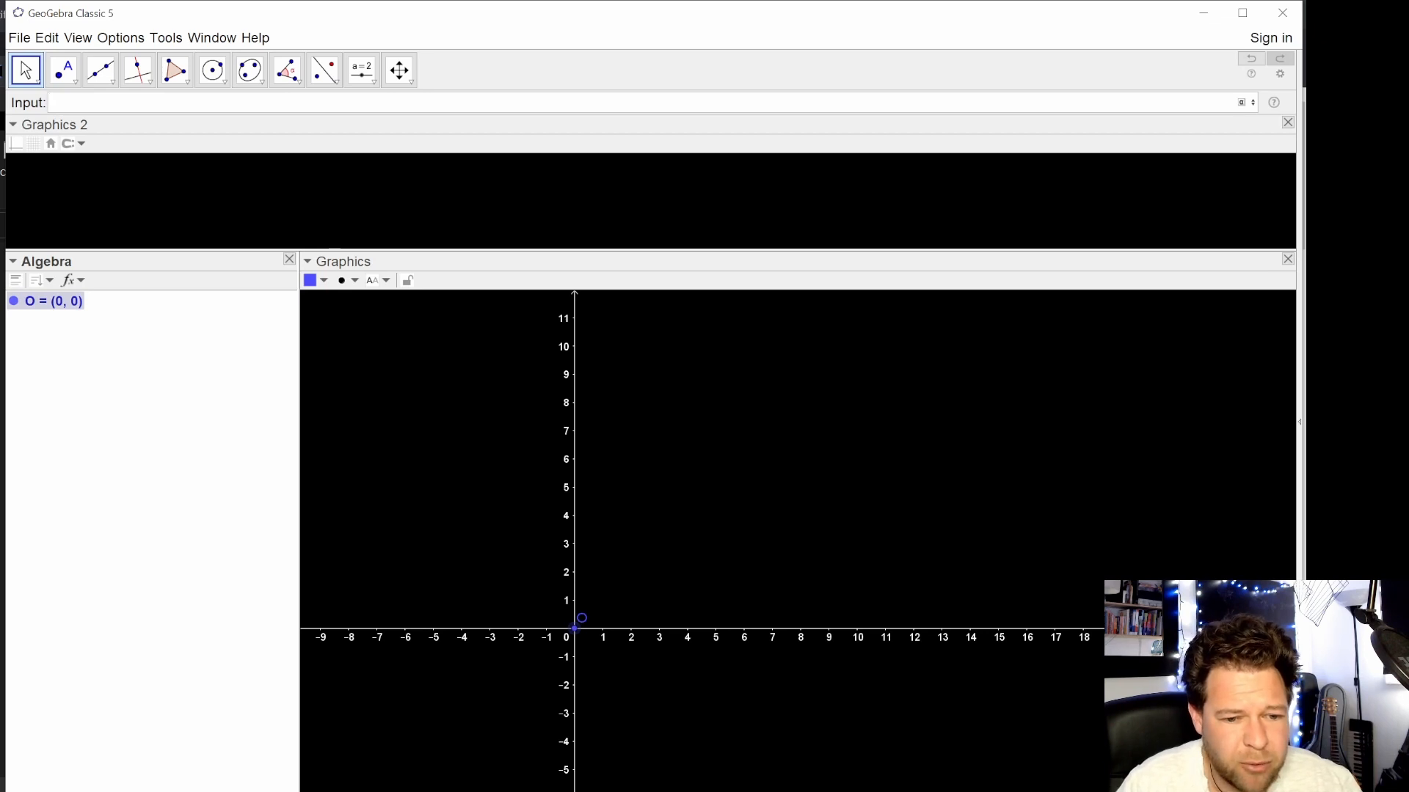
- Set the labelling option to No New Objects
{"action": "left_click", "coordinate": [120, 38]}
{"action": "mouse_move", "coordinate": [178, 91]}
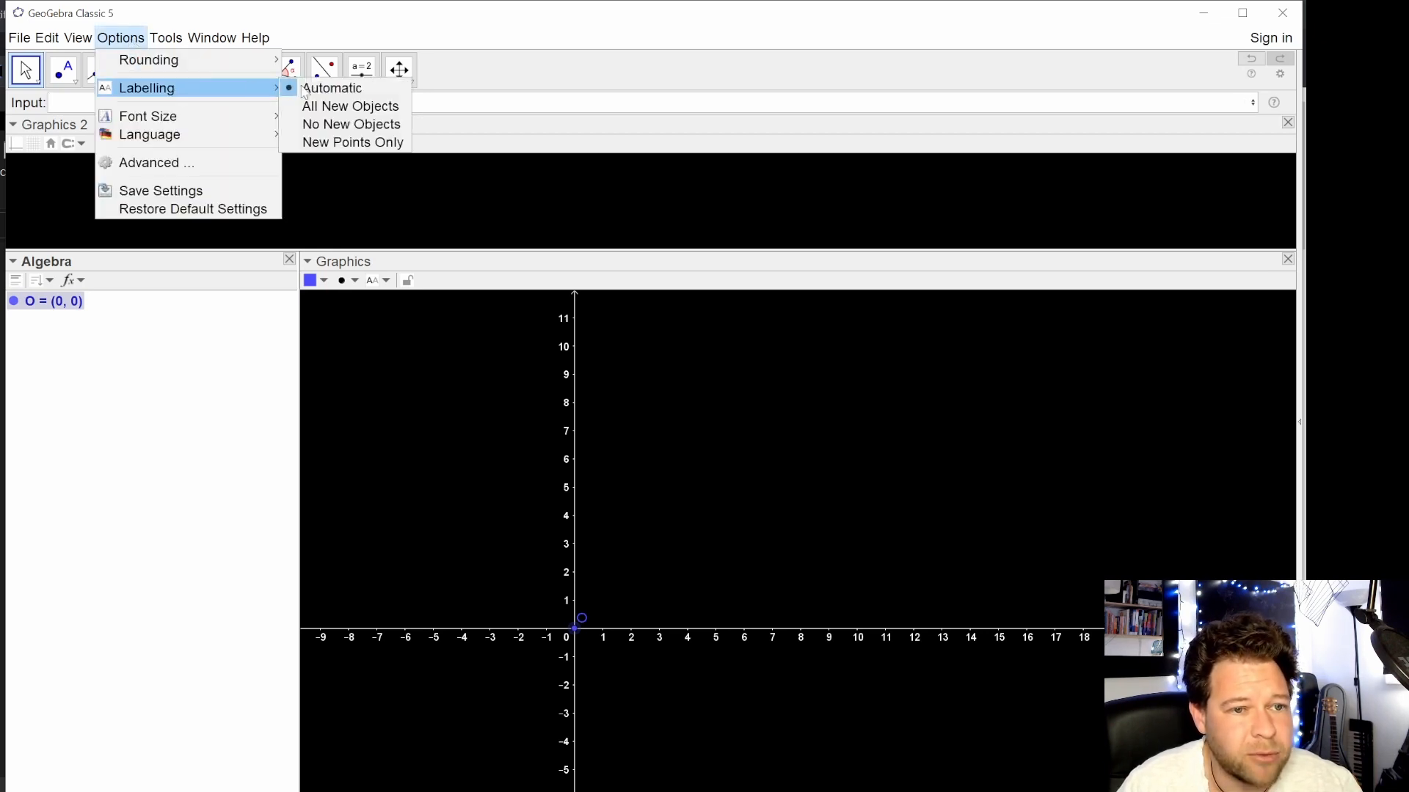
{"action": "left_click", "coordinate": [380, 129]}
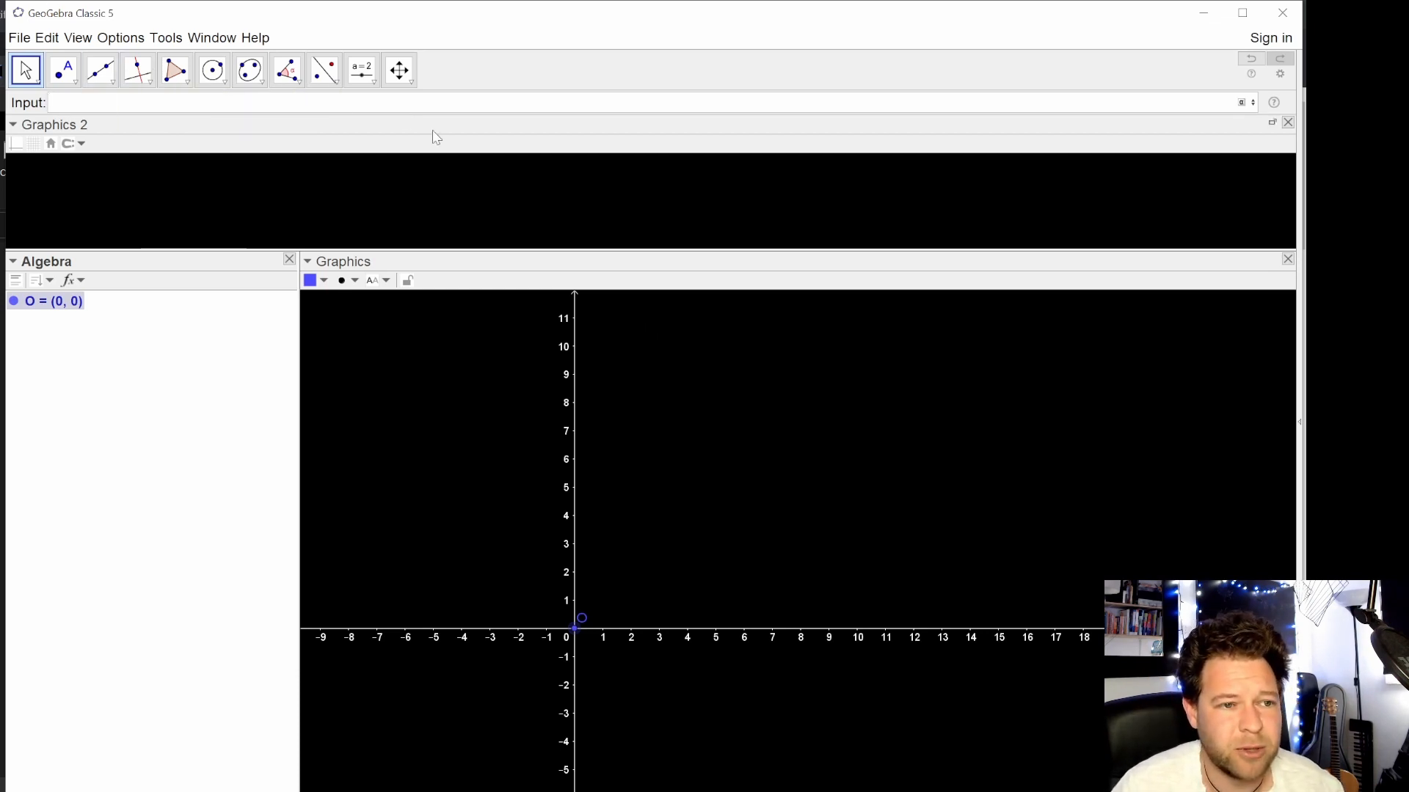
- Create a circle centred on point O with radius 1 using the Circle command
{"action": "type", "text": "circl"}
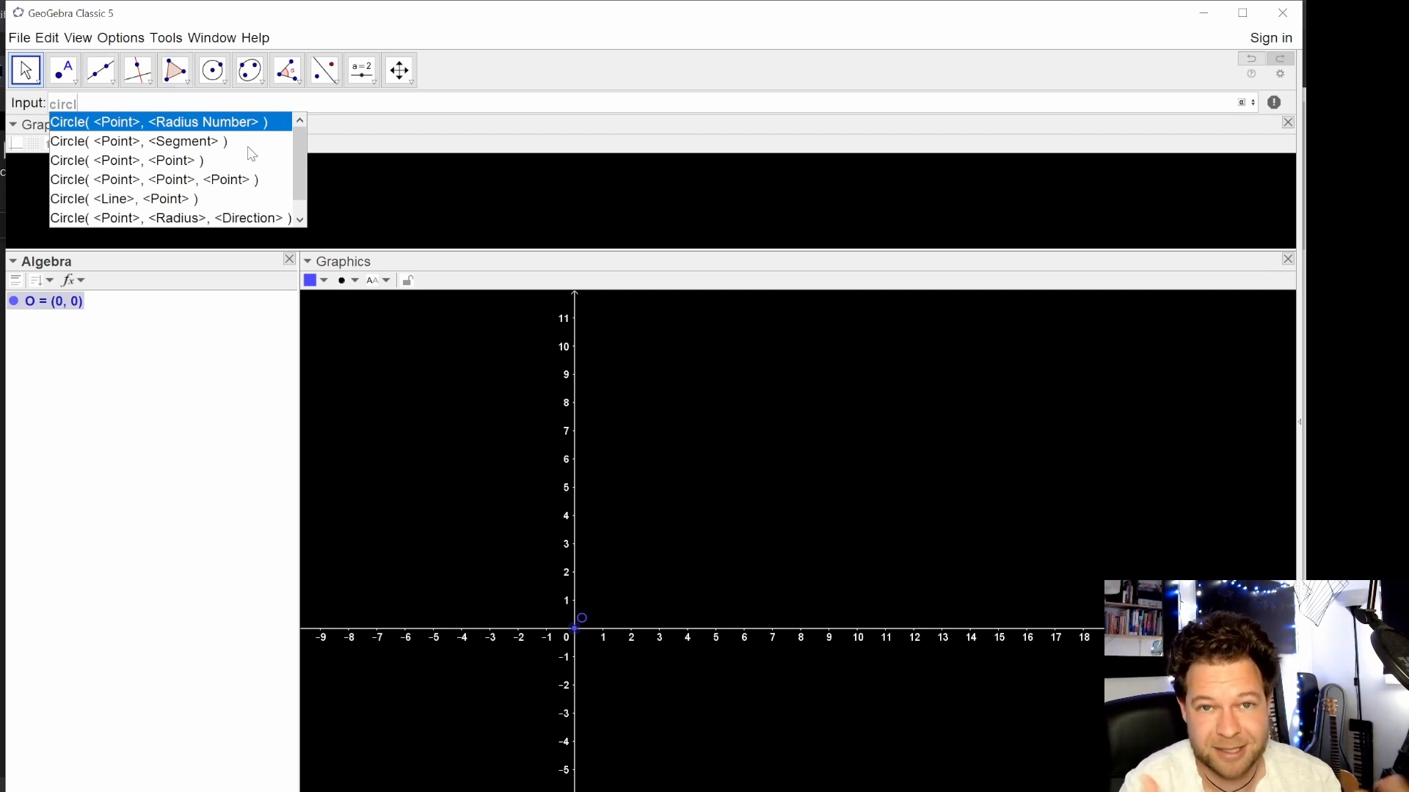
{"action": "key", "text": "Return"}
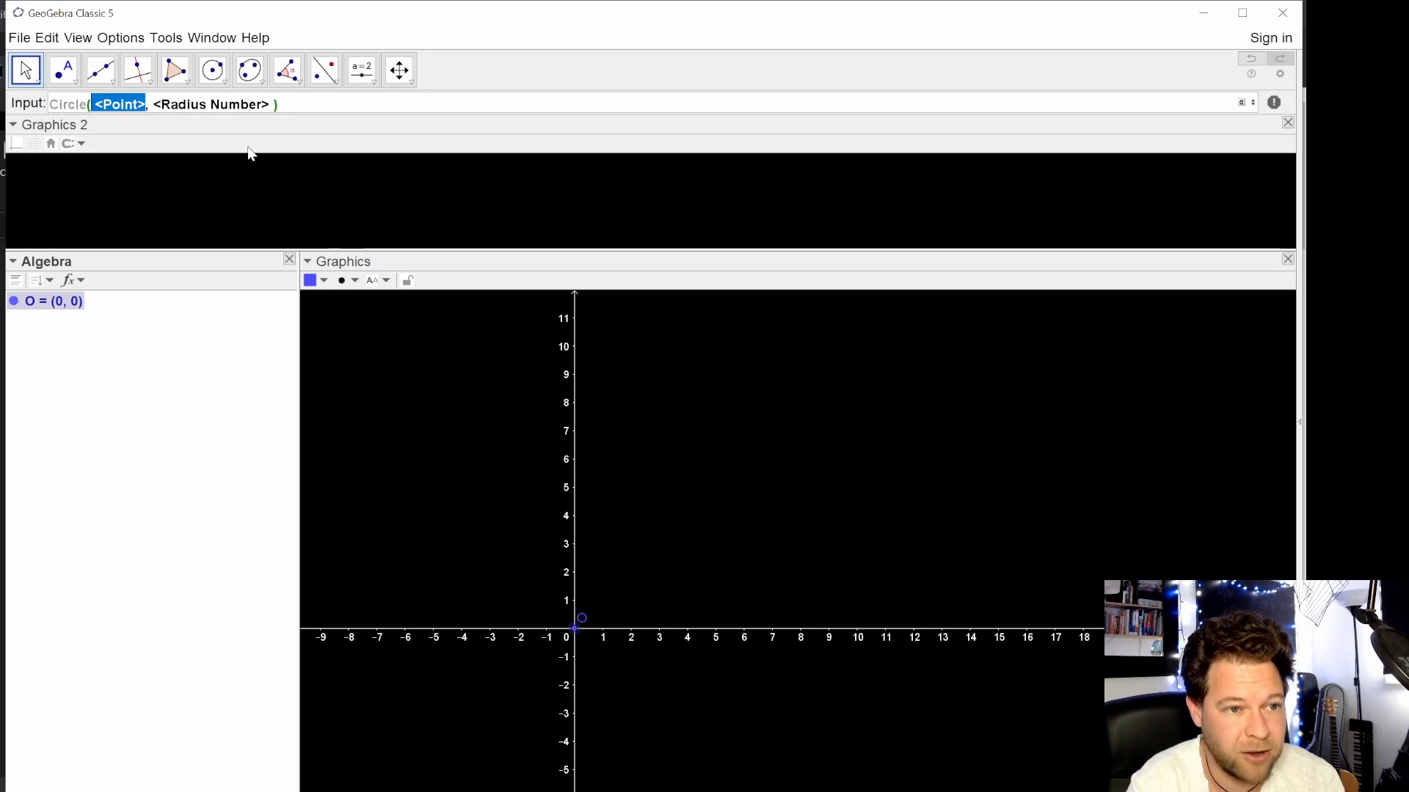
{"action": "type", "text": "O1"}
{"action": "key", "text": "Return"}
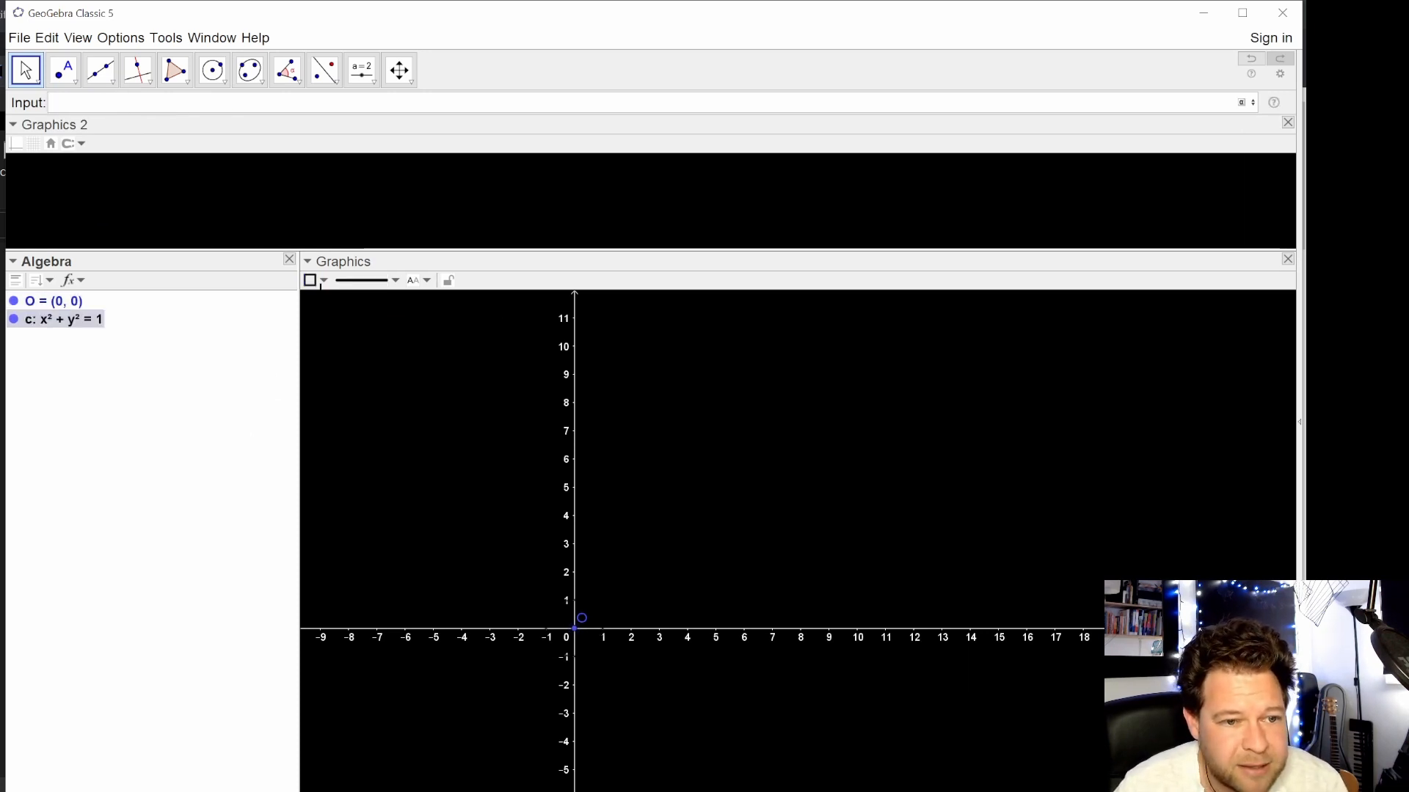
- Colour the unit circle blue and raise its fill to full opacity
{"action": "left_click", "coordinate": [323, 280]}
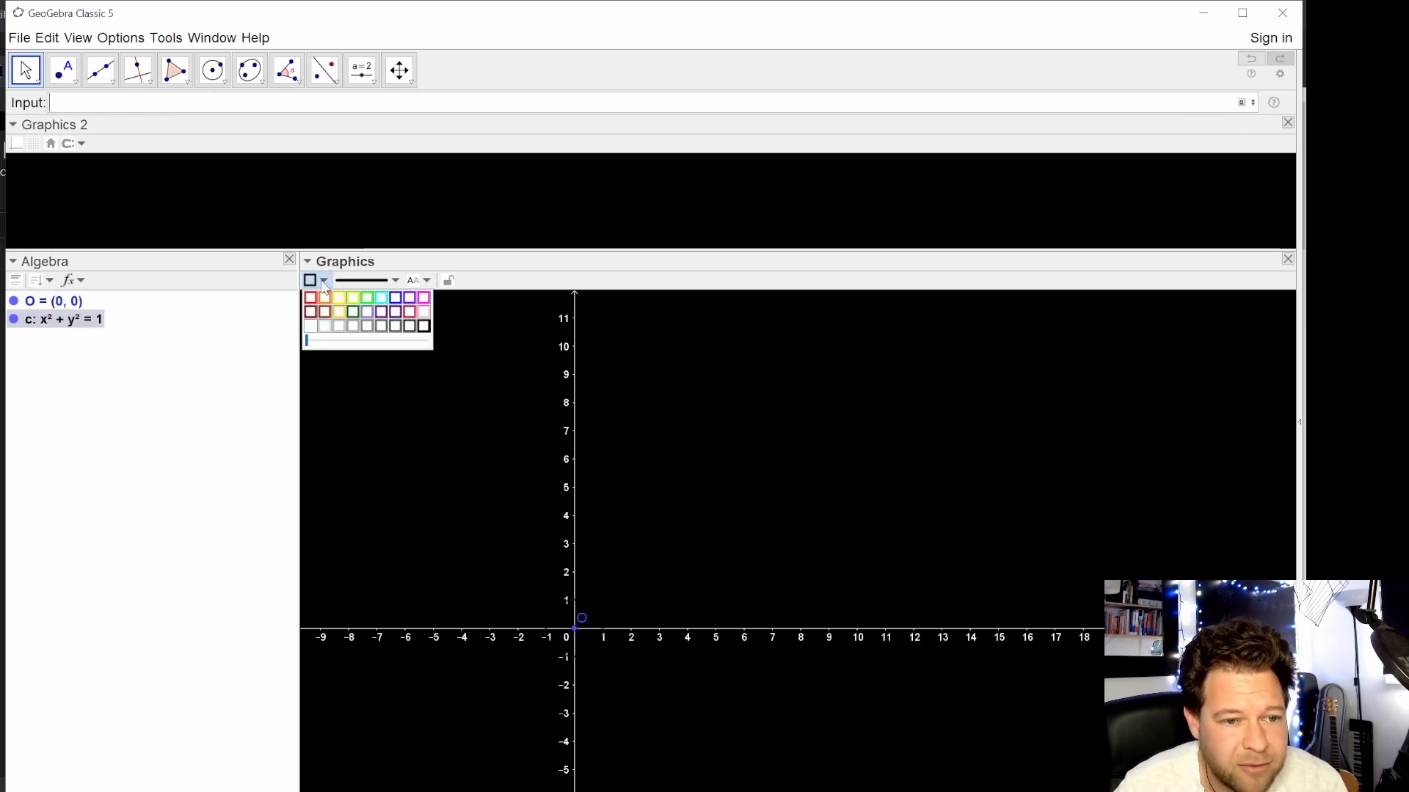
{"action": "left_click", "coordinate": [395, 297]}
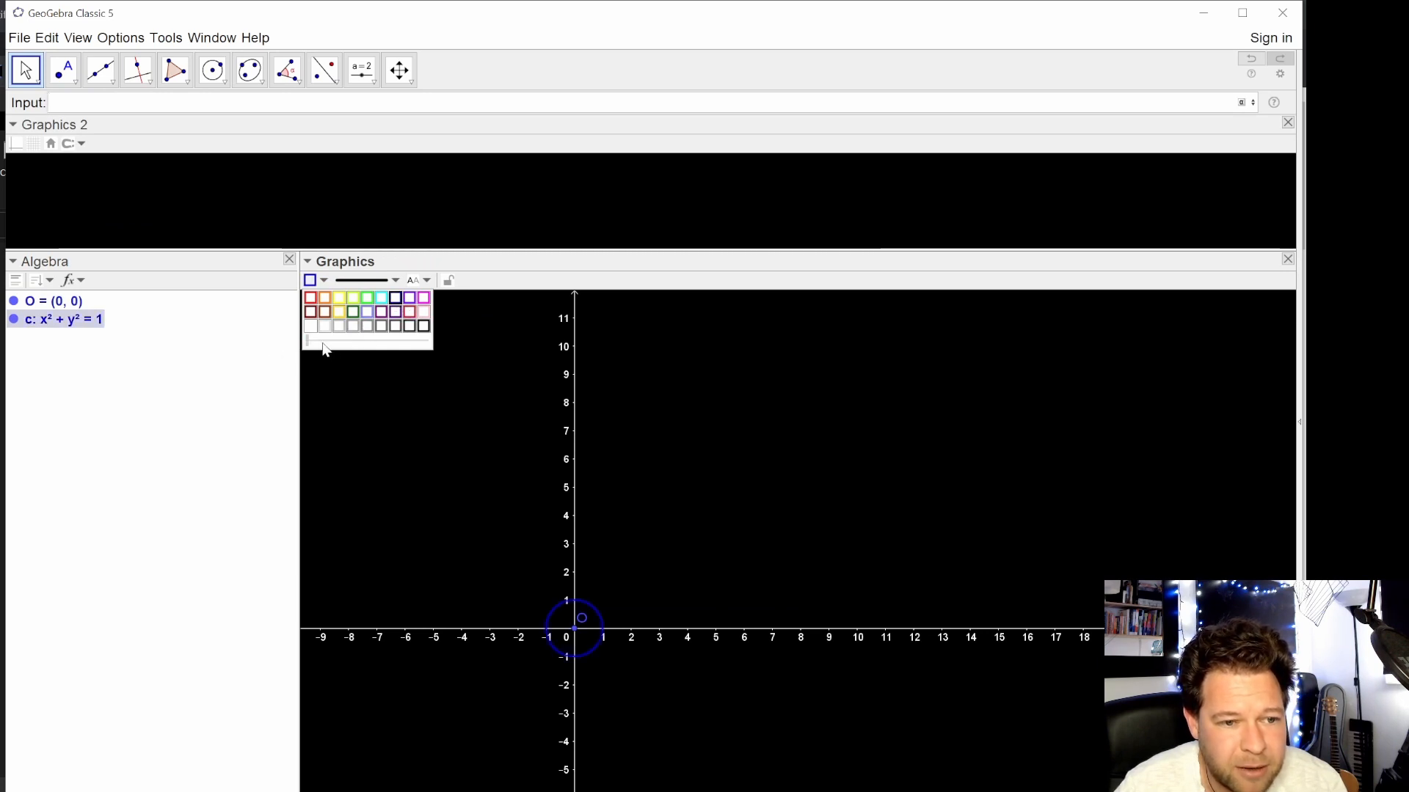
{"action": "left_click_drag", "start_coordinate": [324, 342], "coordinate": [434, 346]}
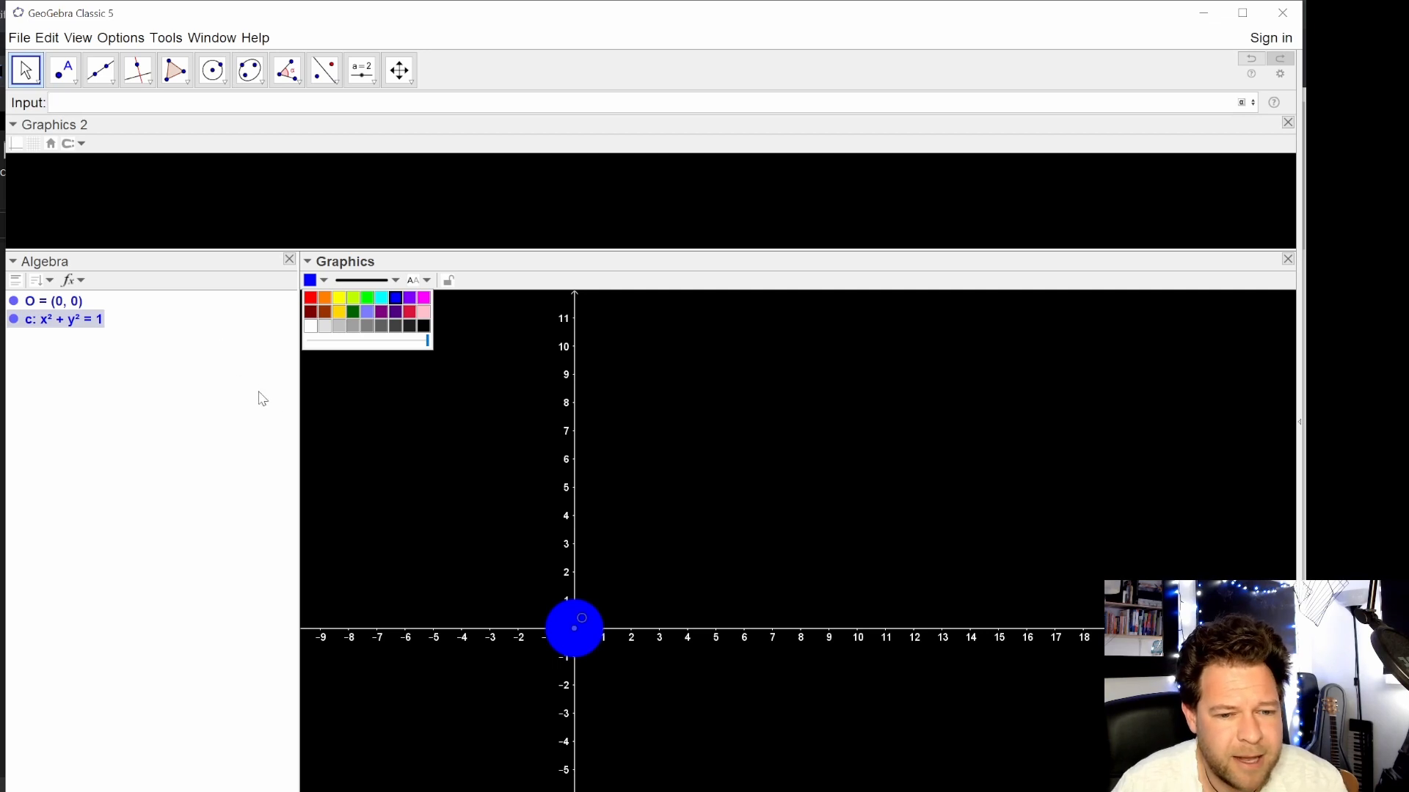
{"action": "scroll", "coordinate": [545, 644], "scroll_direction": "up", "scroll_amount": 3}
{"action": "scroll", "coordinate": [582, 628], "scroll_direction": "up", "scroll_amount": 8}
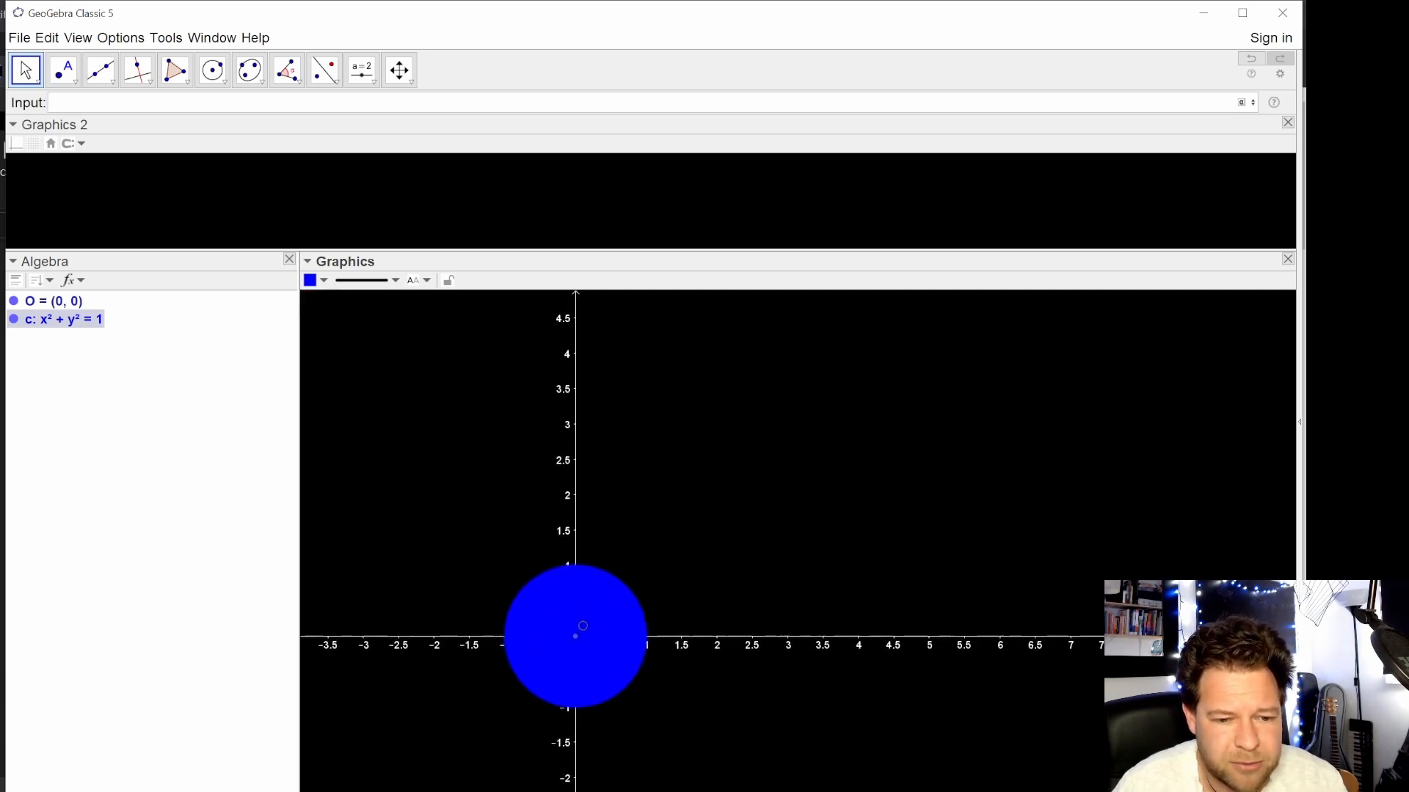
- Create a number slider n in Graphics 2 ranging from 0 to 40 with increment 1
{"action": "left_click_drag", "start_coordinate": [487, 566], "coordinate": [603, 465]}
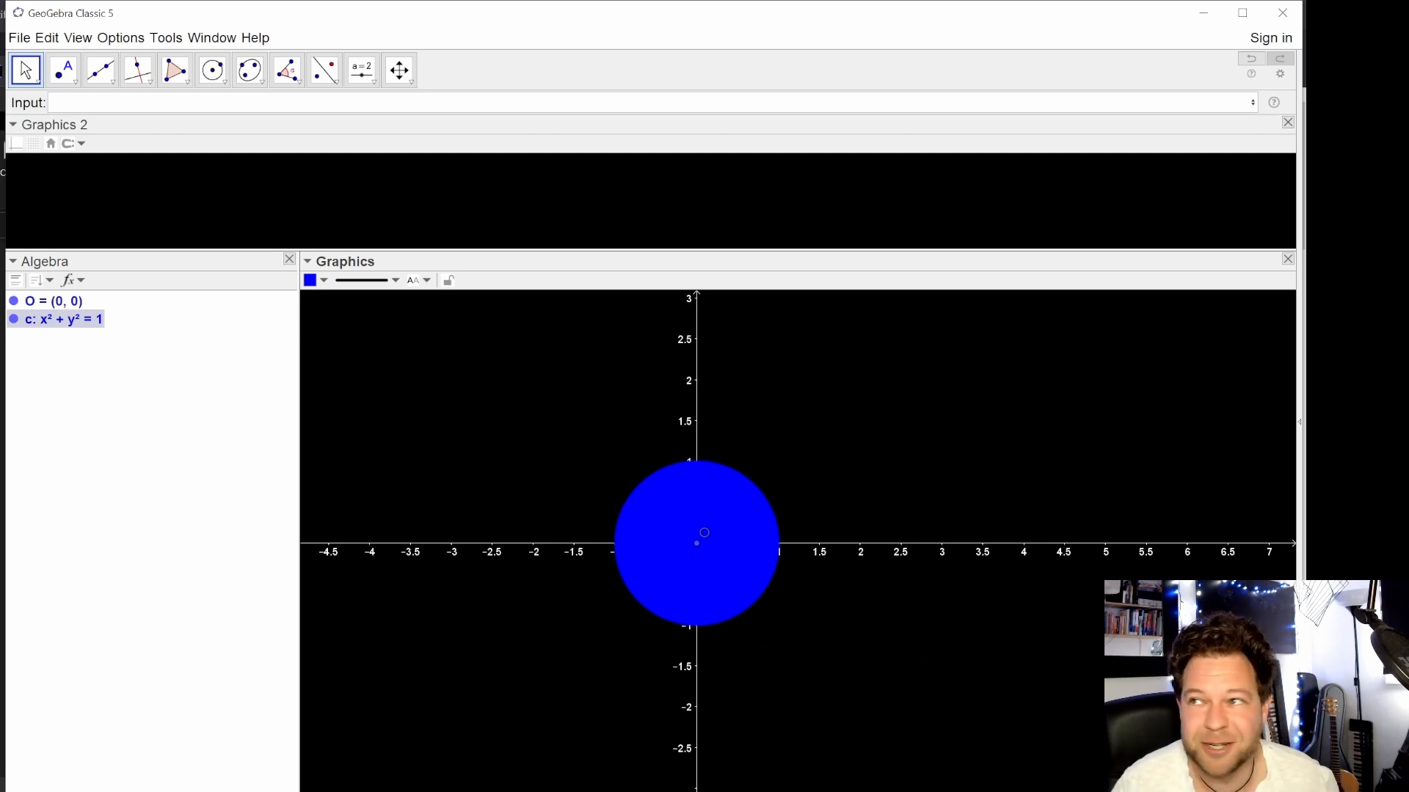
{"action": "left_click", "coordinate": [362, 70]}
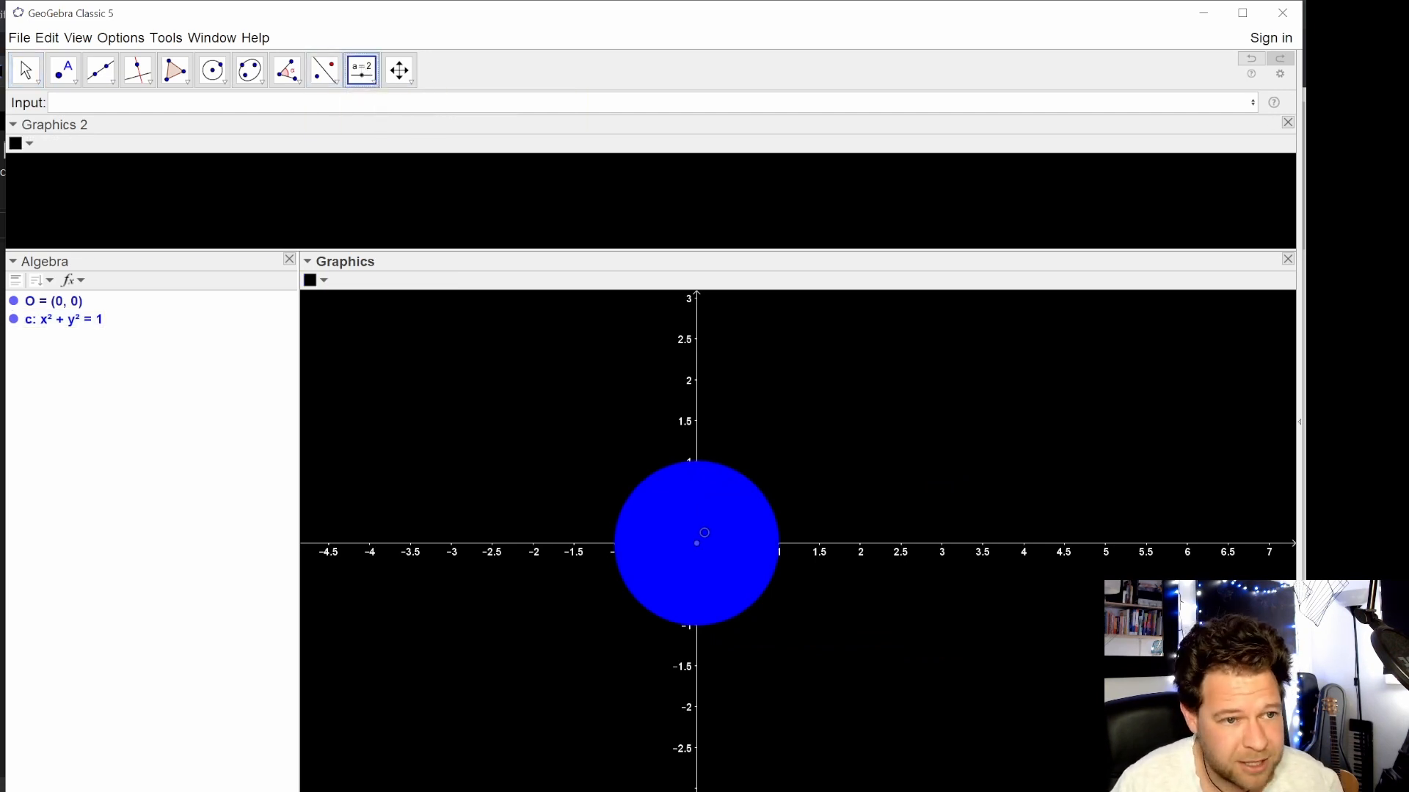
{"action": "left_click", "coordinate": [139, 204]}
{"action": "type", "text": "n"}
{"action": "key", "text": "Tab"}
{"action": "key", "text": "Tab"}
{"action": "key", "text": "Tab"}
{"action": "key", "text": "Tab"}
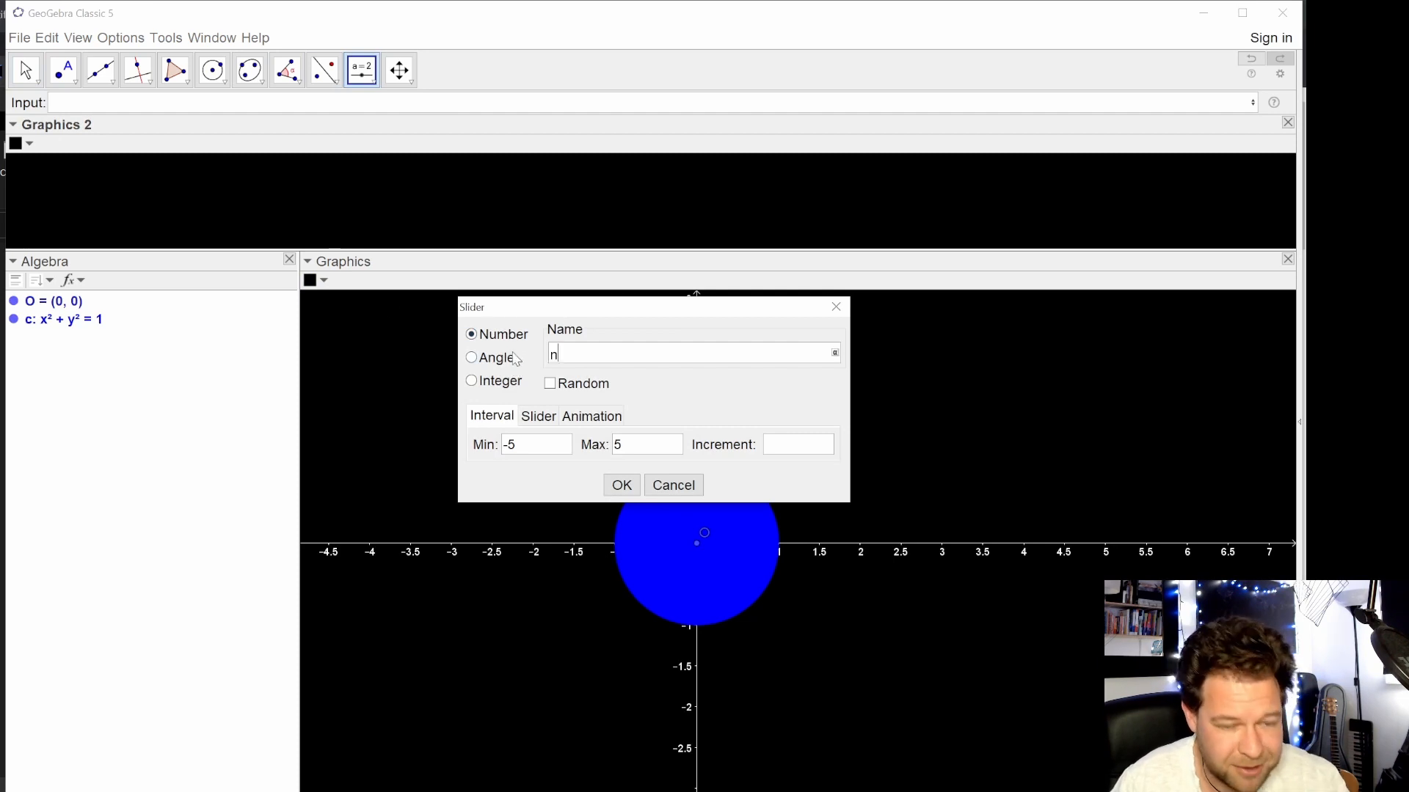
{"action": "type", "text": "0"}
{"action": "key", "text": "Tab"}
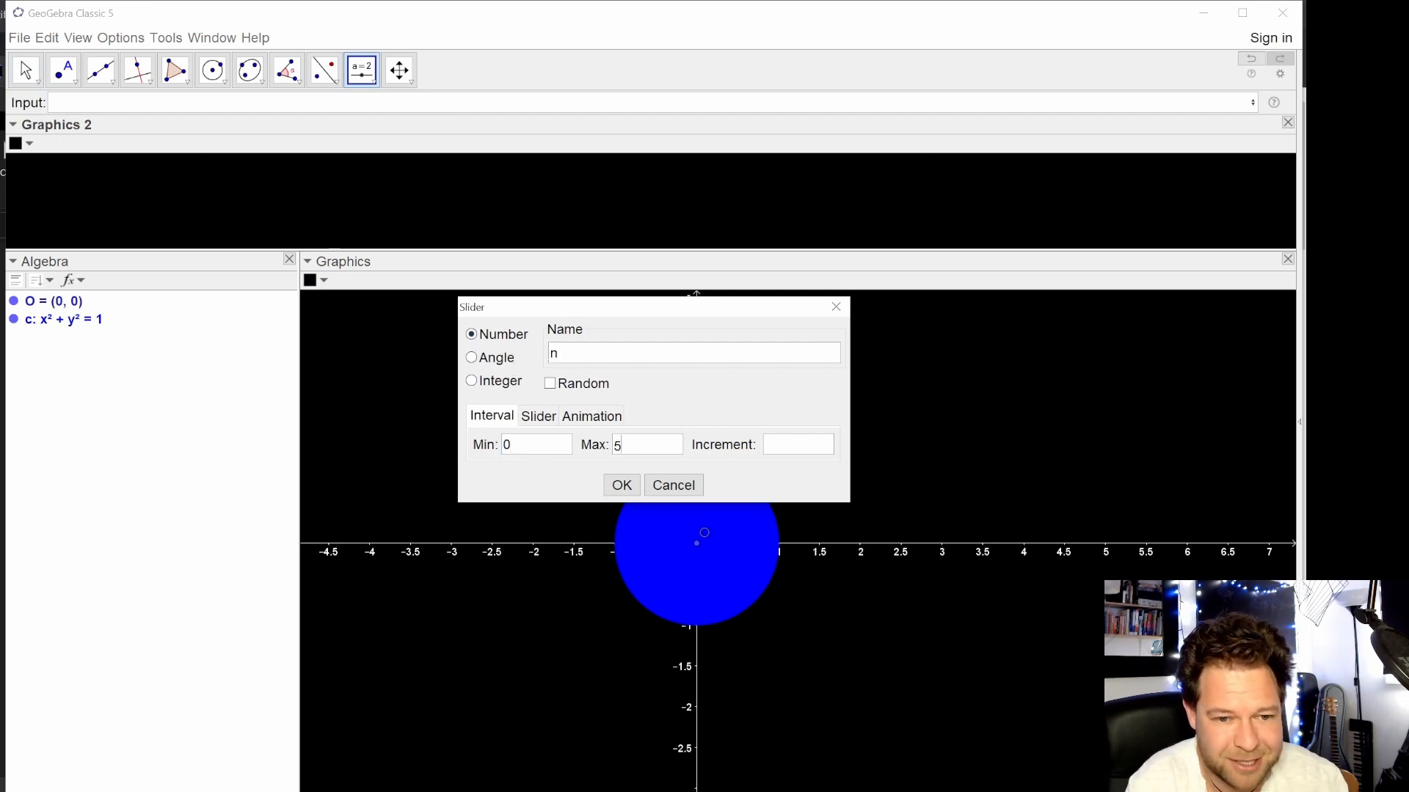
{"action": "type", "text": "40"}
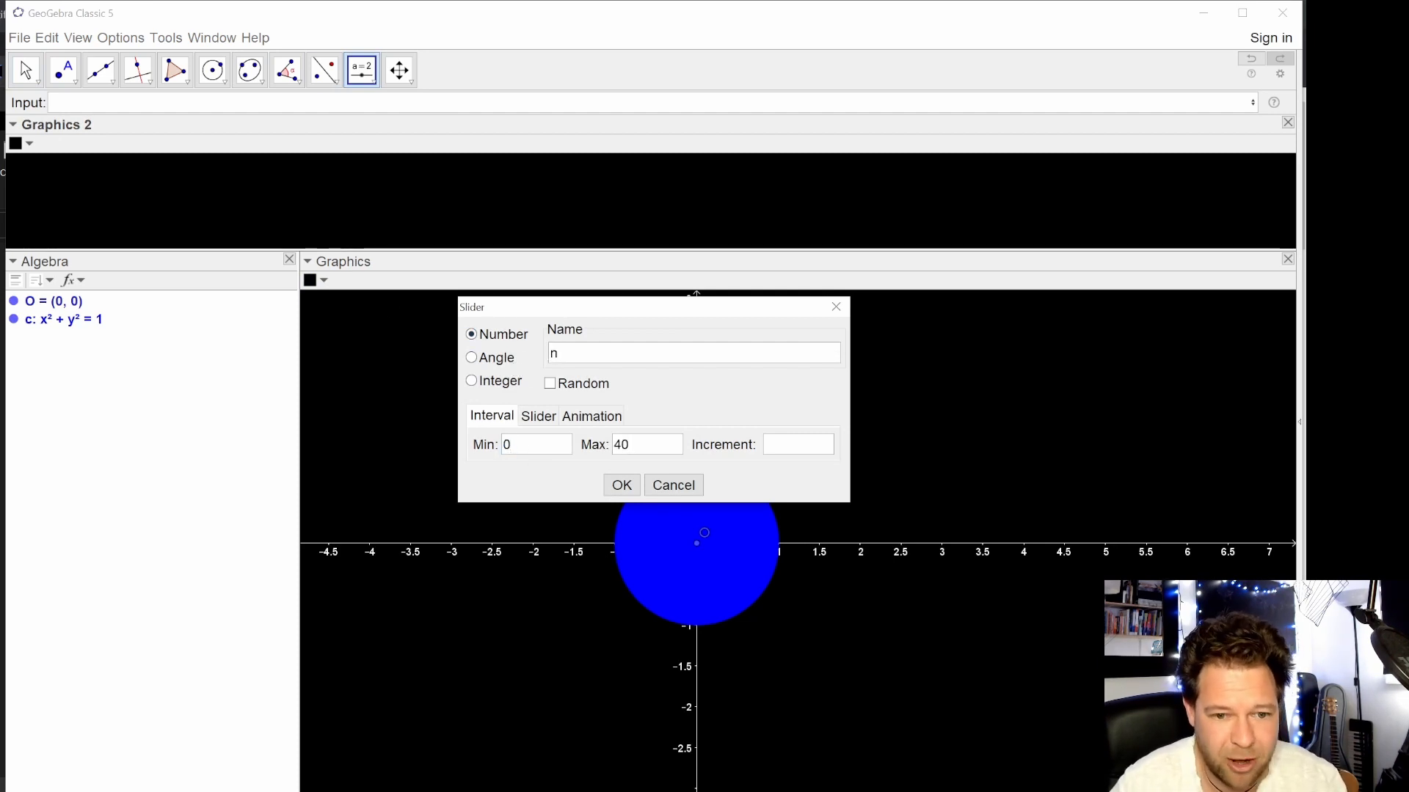
{"action": "type", "text": "1"}
{"action": "left_click", "coordinate": [623, 487]}
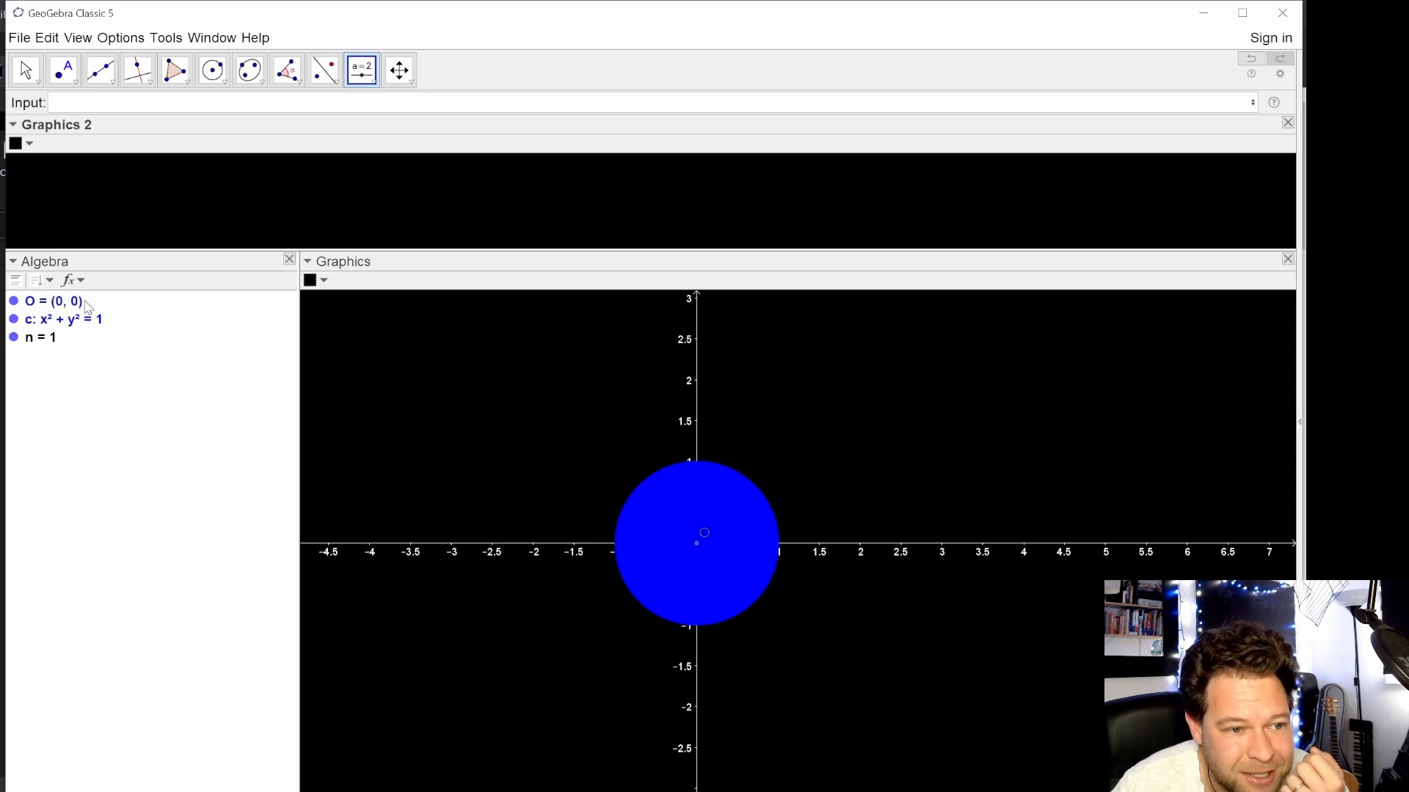
- Colour the slider n white and set its value to 24
{"action": "right_click", "coordinate": [37, 340]}
{"action": "left_click", "coordinate": [147, 526]}
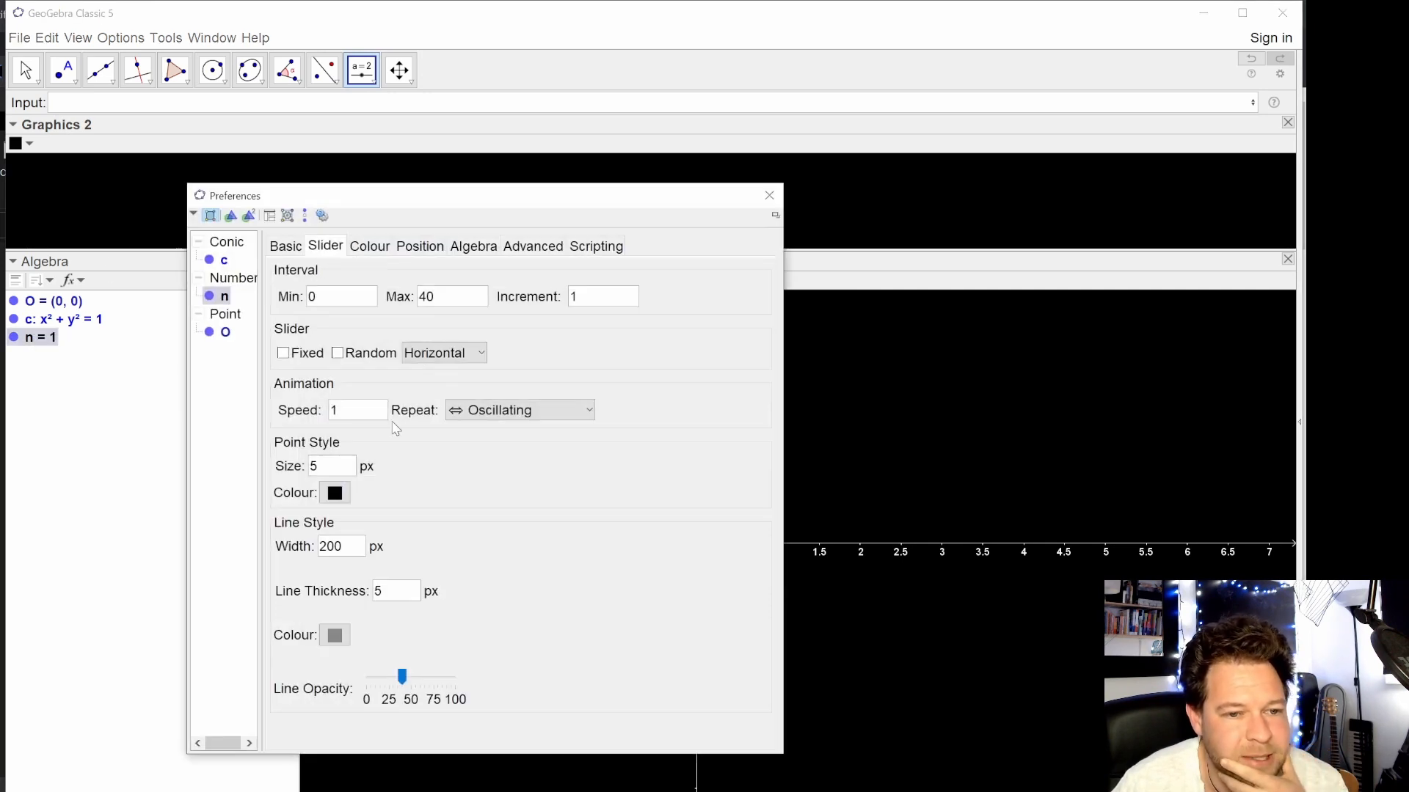
{"action": "left_click", "coordinate": [370, 246]}
{"action": "left_click", "coordinate": [282, 270]}
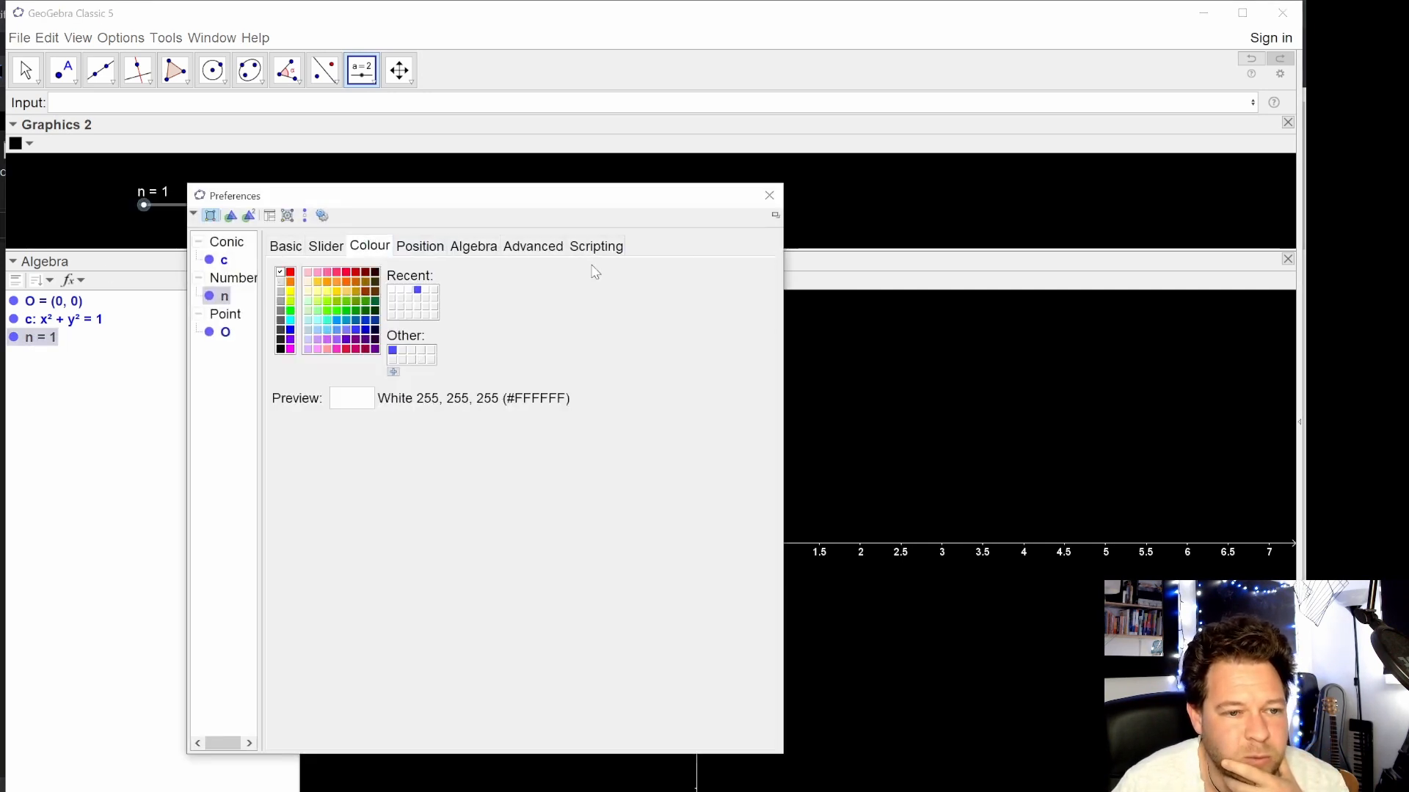
{"action": "left_click", "coordinate": [769, 195]}
{"action": "key", "text": "Escape"}
{"action": "left_click_drag", "start_coordinate": [163, 210], "coordinate": [210, 223]}
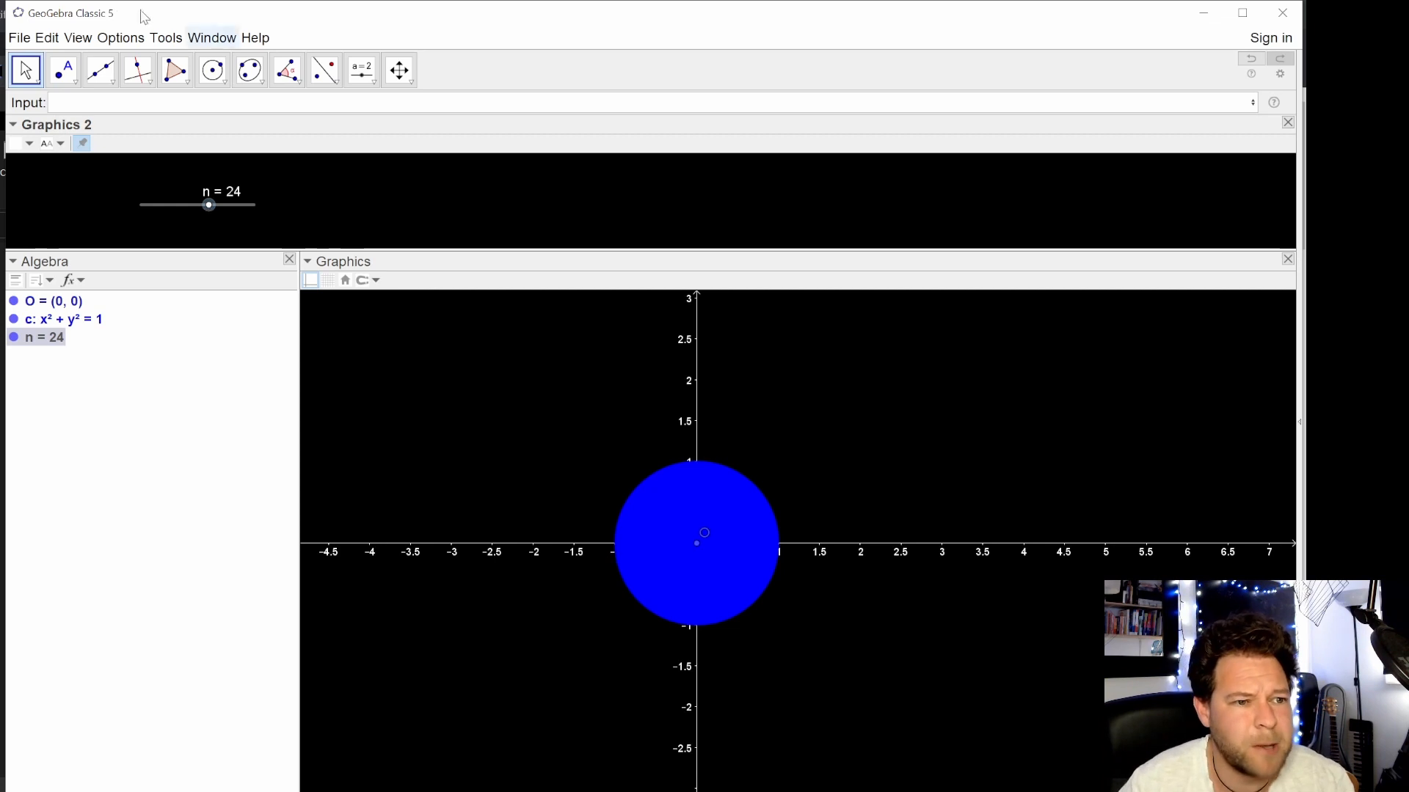
{"action": "left_click", "coordinate": [380, 107]}
{"action": "type", "text": "seq"}
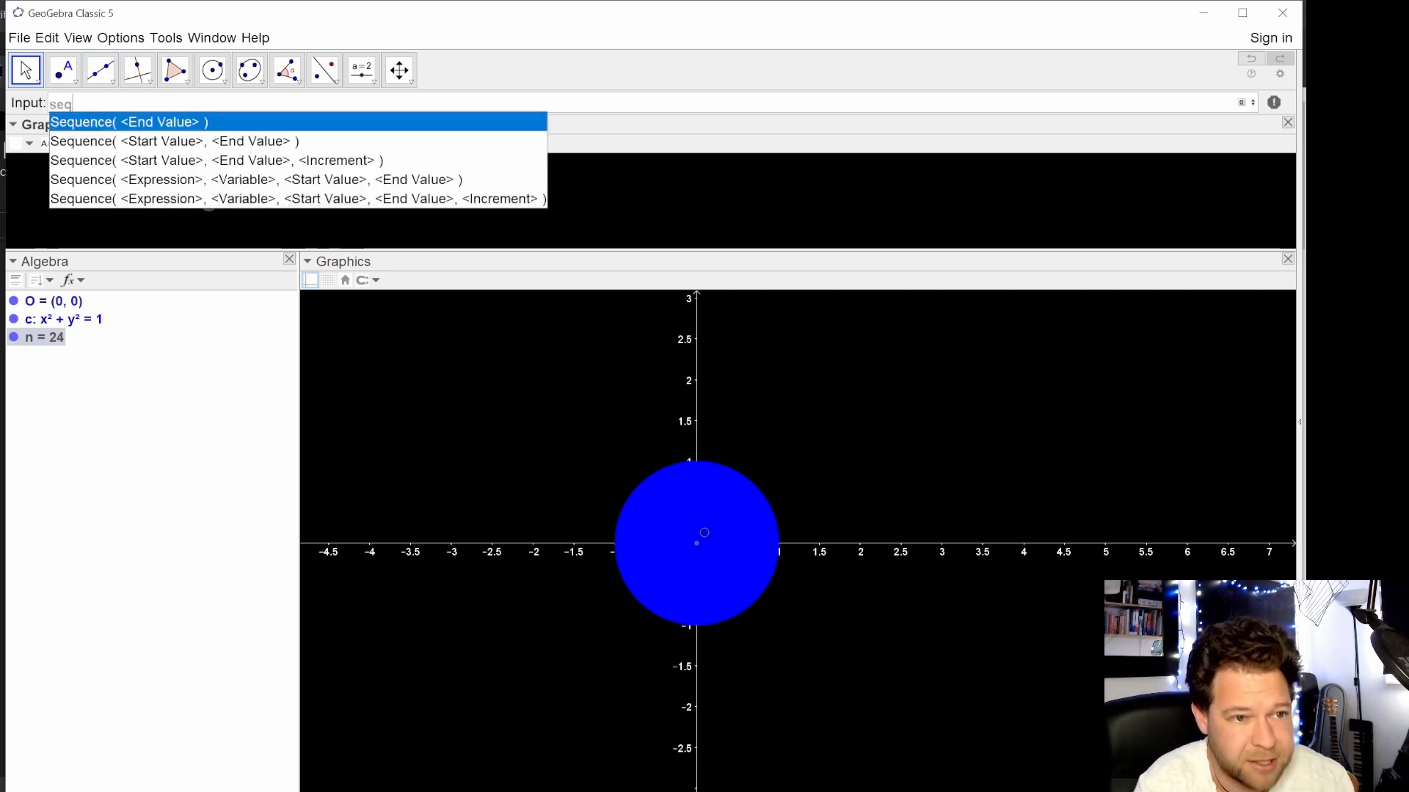
{"action": "key", "text": "Down"}
{"action": "key", "text": "Down"}
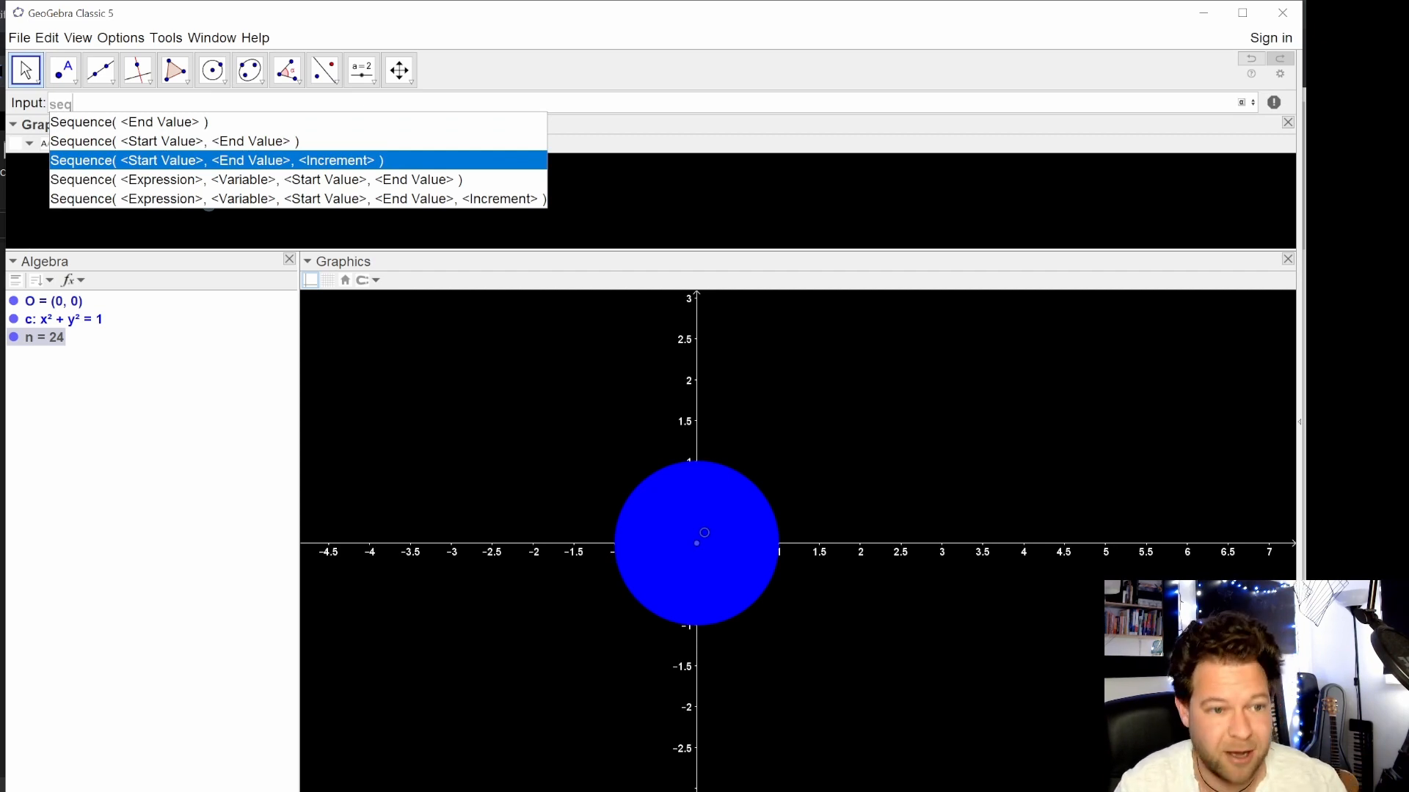
{"action": "key", "text": "Down"}
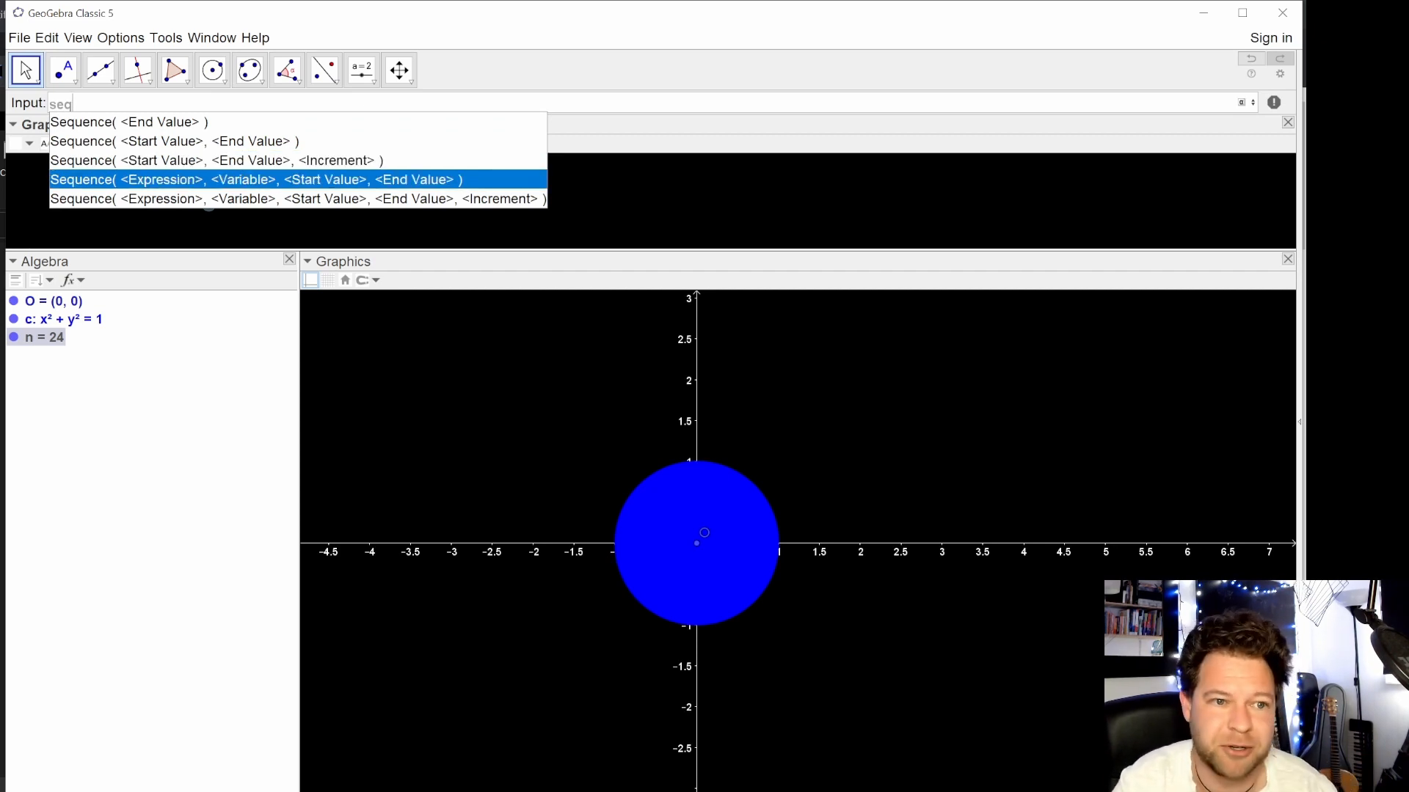
{"action": "key", "text": "Return"}
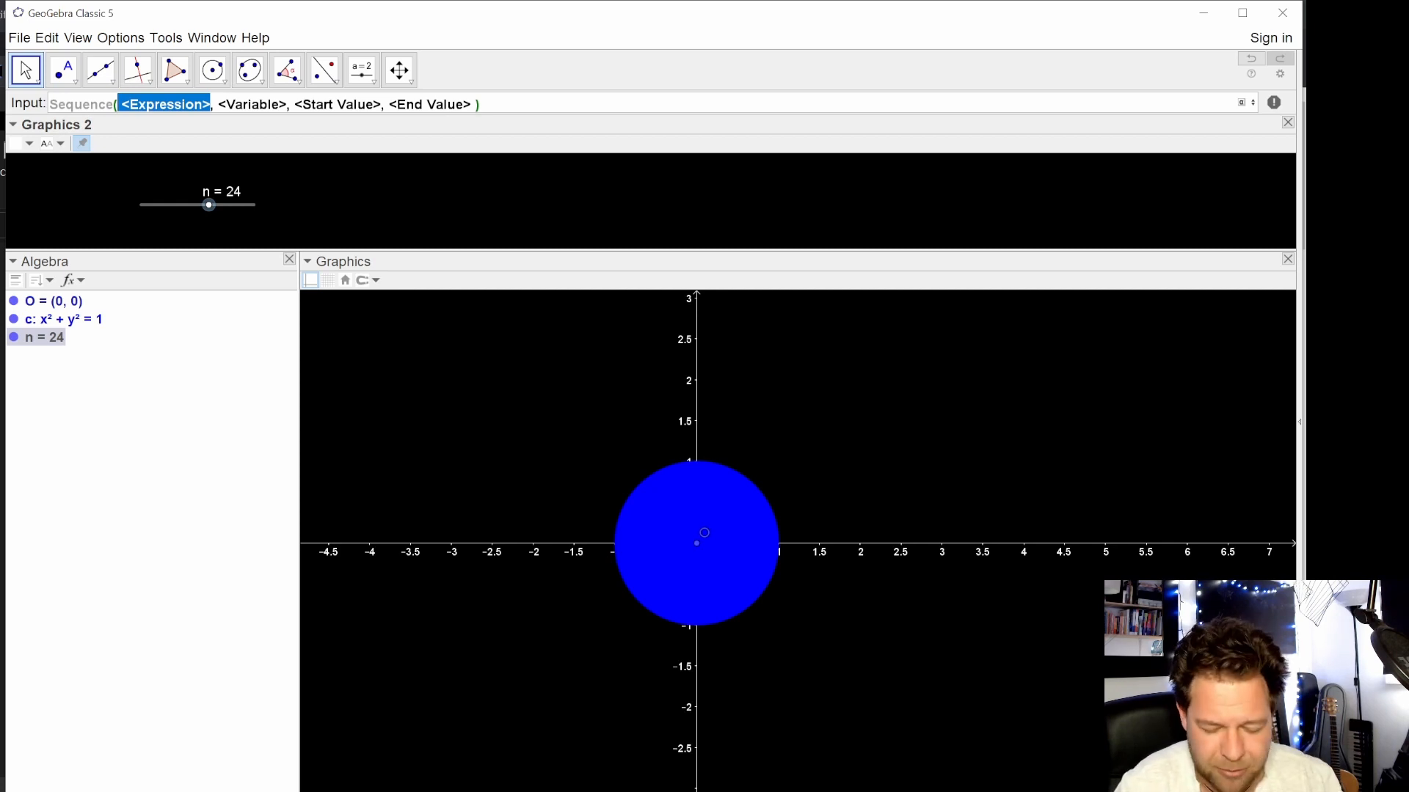
{"action": "key", "text": "End"}
{"action": "key", "text": "shift+Home"}
{"action": "key", "text": "BackSpace"}
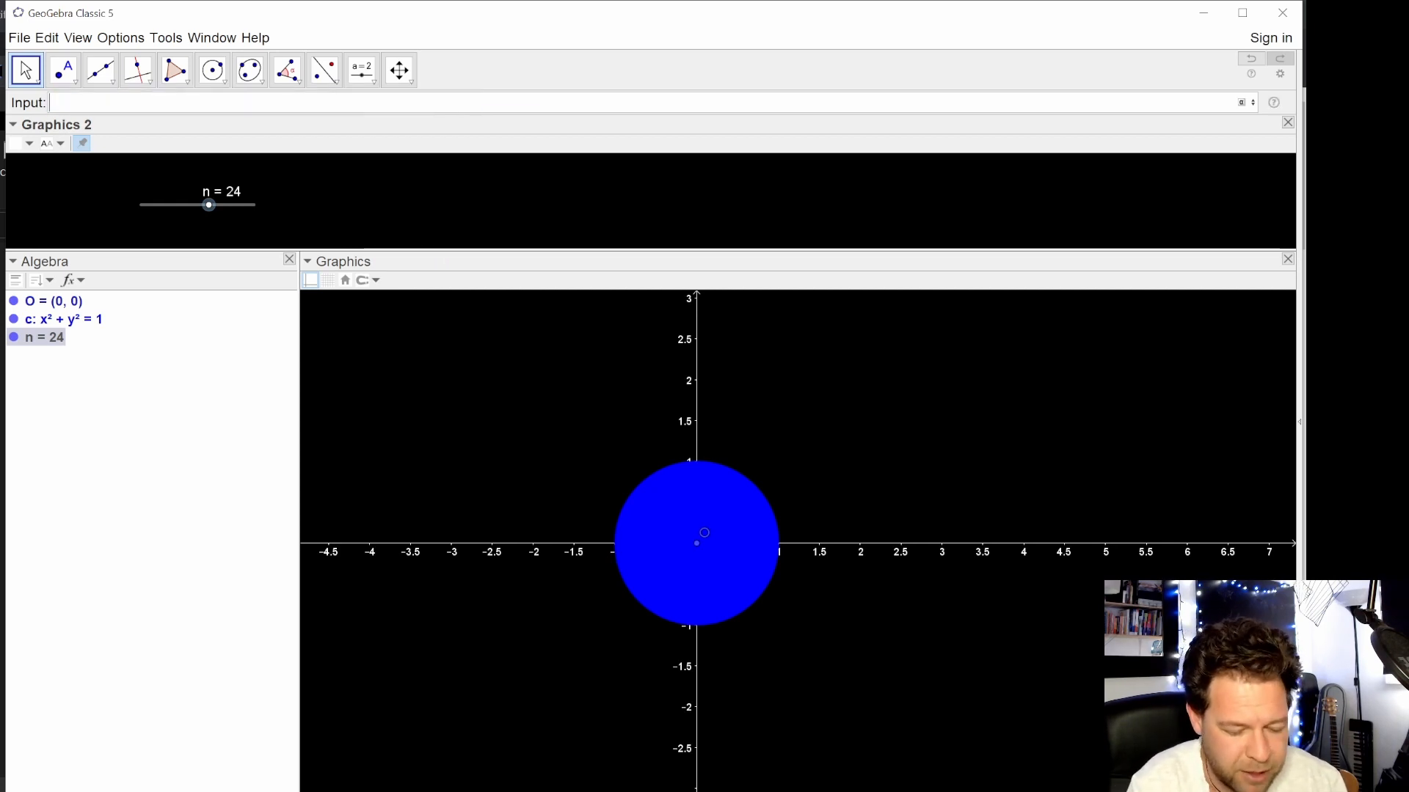
- Create a point at the top of the unit circle with the coordinates (0, 1)
{"action": "type", "text": "("}
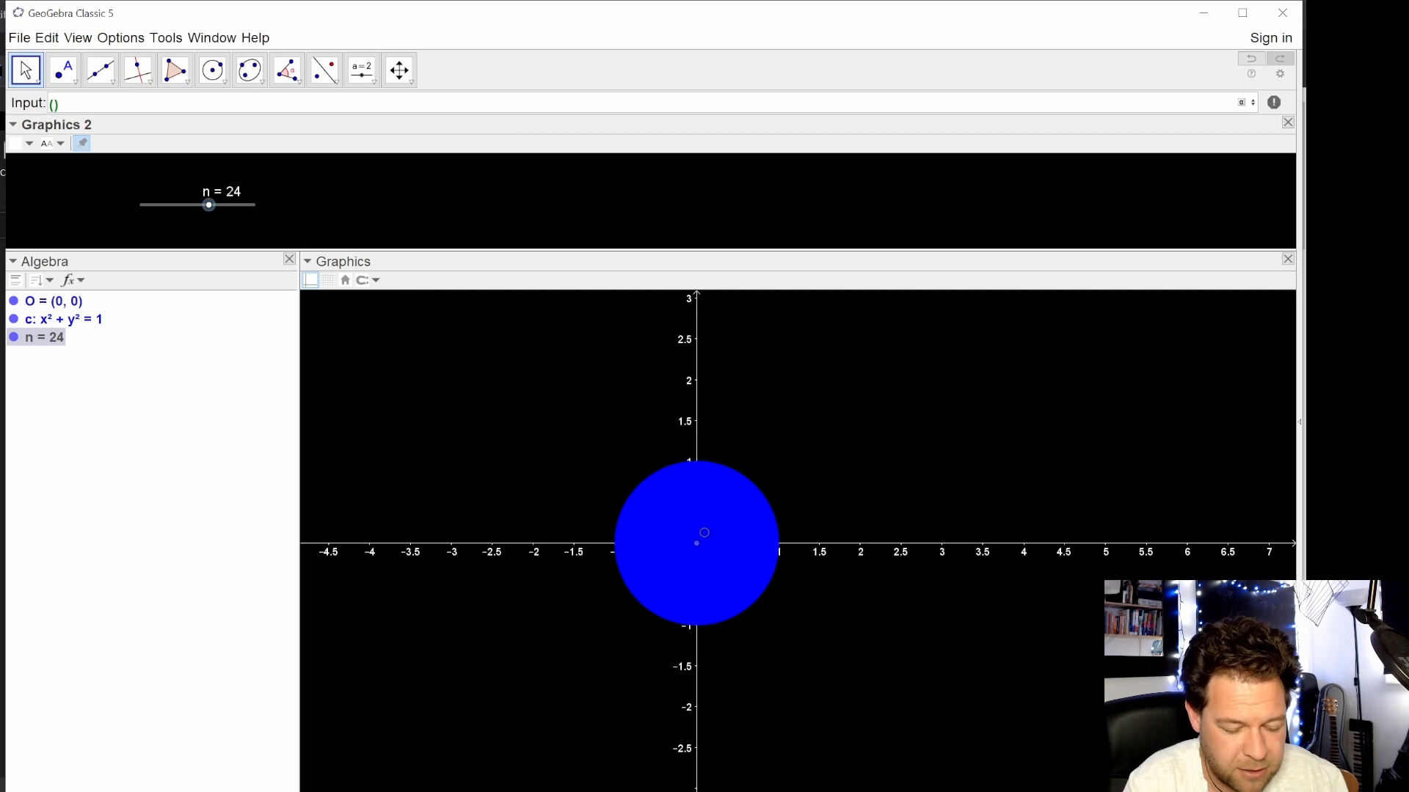
{"action": "type", "text": "0, 1"}
{"action": "key", "text": "Return"}
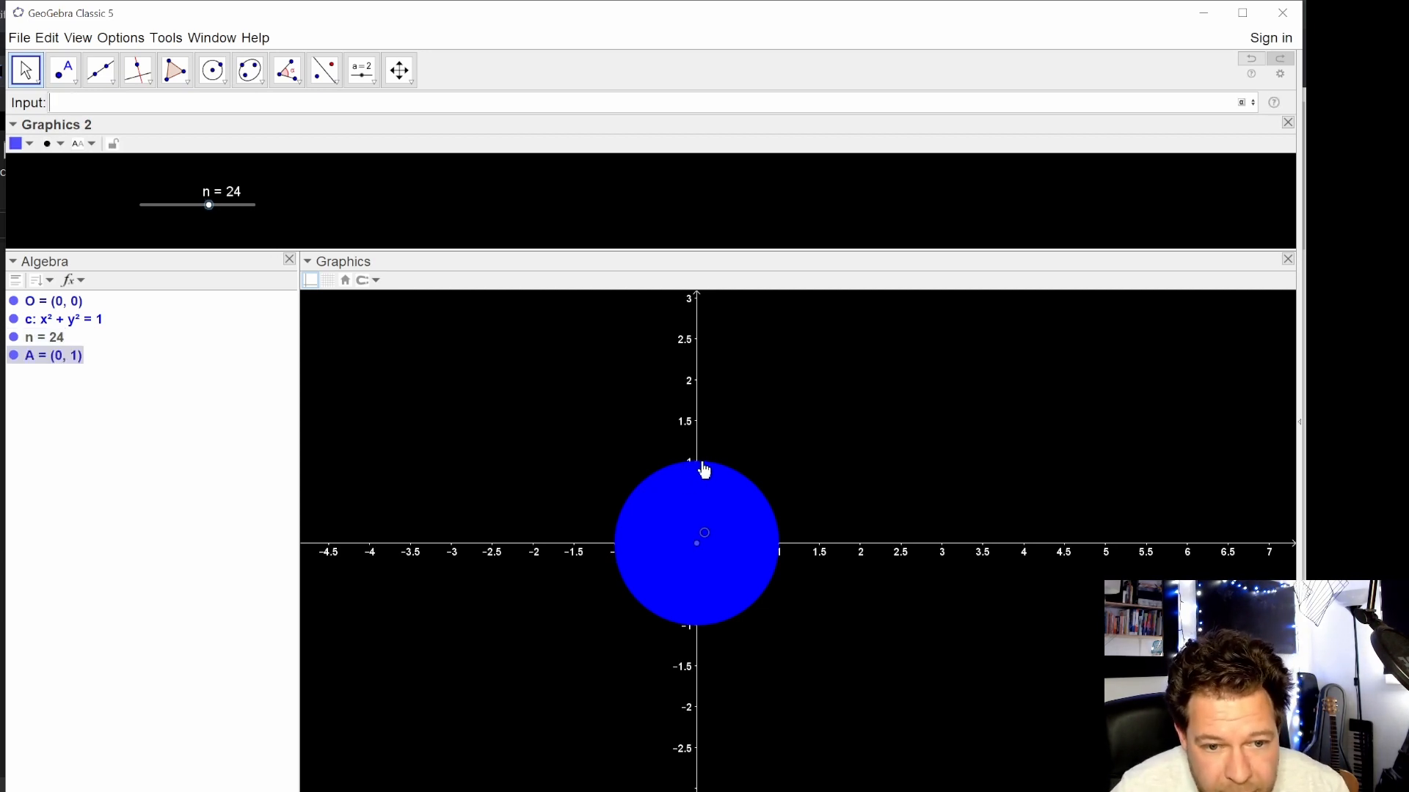
- Set the display location of point A to Graphics instead of Graphics 2
{"action": "right_click", "coordinate": [49, 357]}
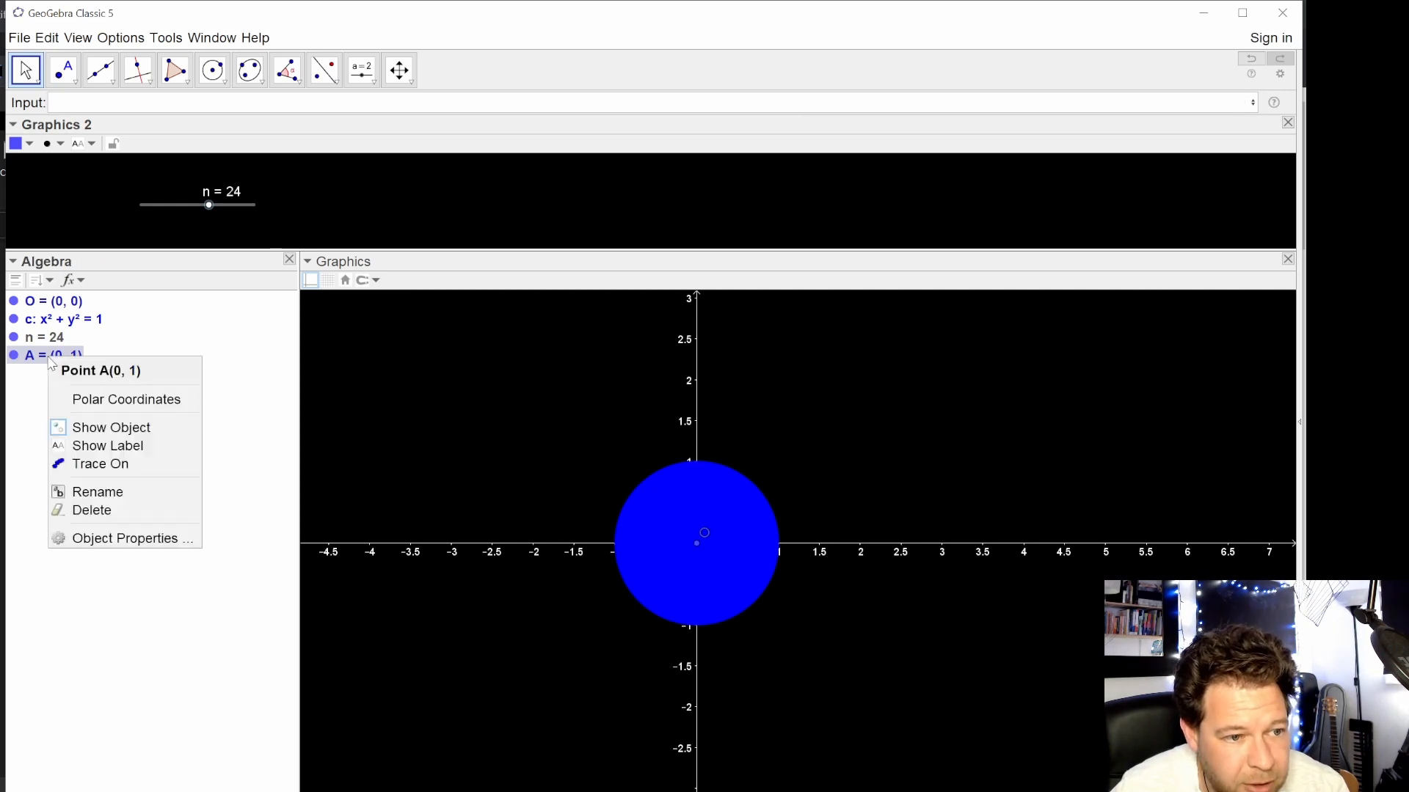
{"action": "left_click", "coordinate": [121, 539]}
{"action": "left_click", "coordinate": [473, 246]}
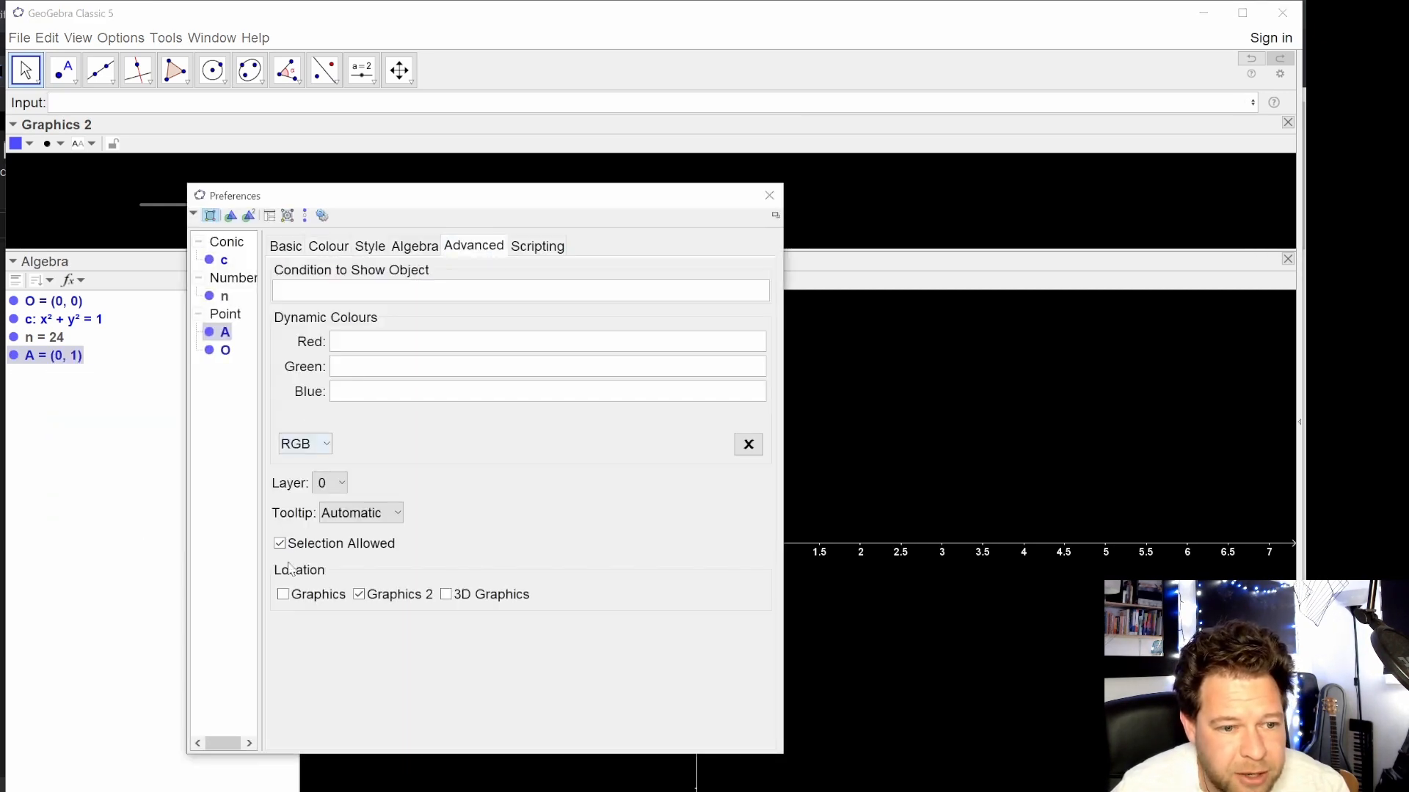
{"action": "left_click", "coordinate": [283, 594]}
{"action": "left_click", "coordinate": [359, 595]}
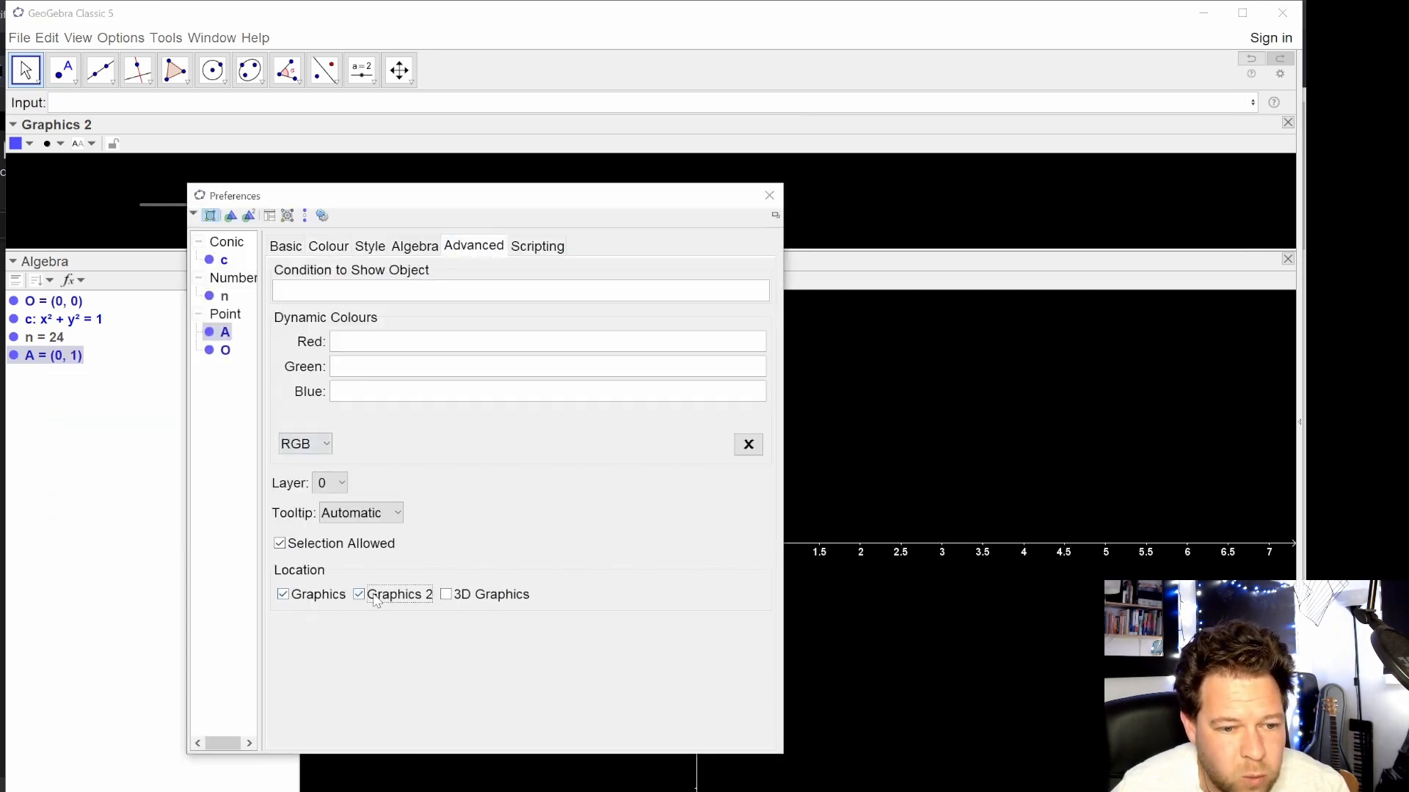
{"action": "left_click", "coordinate": [770, 196]}
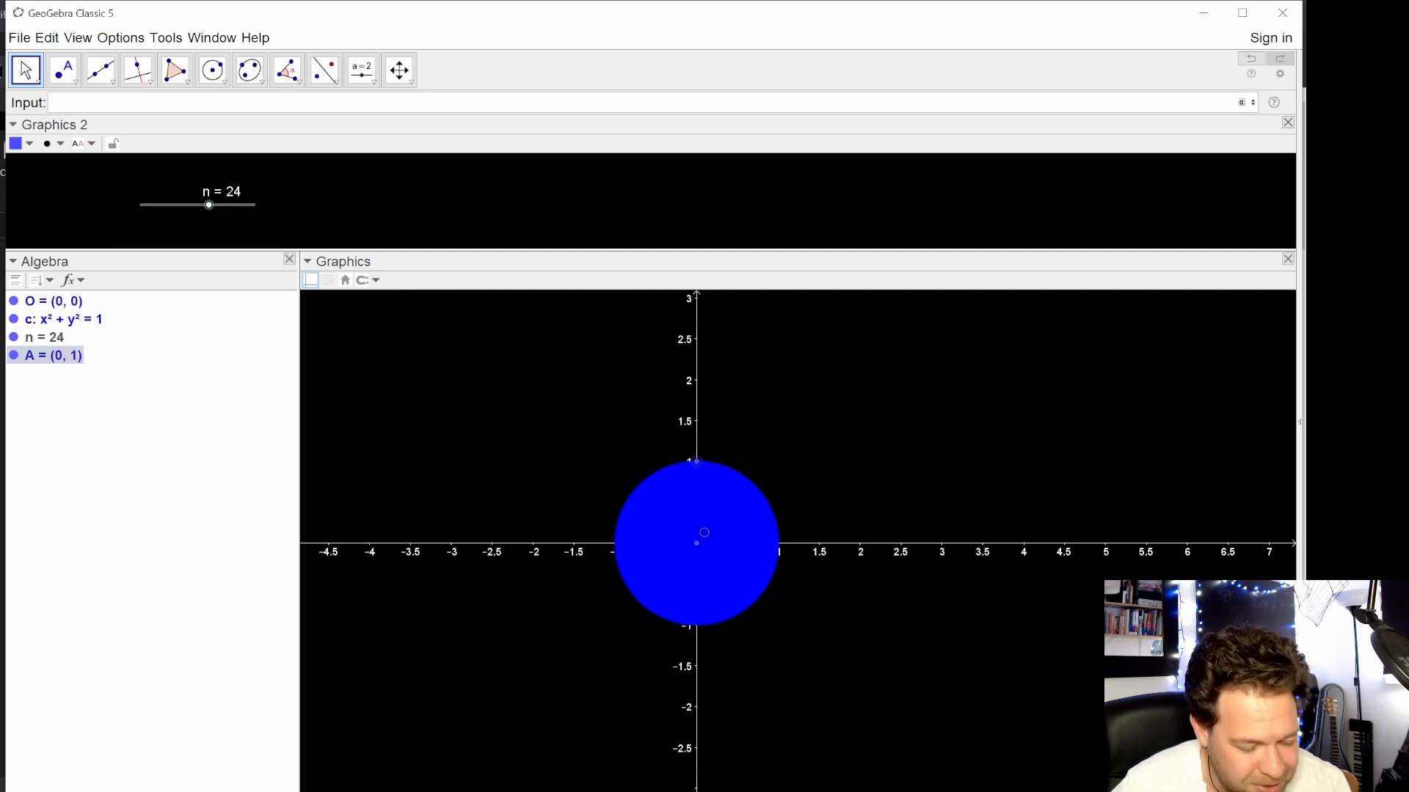
- Begin a Sequence command with expression, variable, start and end value, using Rotate(A, 2pi/n*ii) as its expression
{"action": "type", "text": "seq"}
{"action": "key", "text": "Down"}
{"action": "key", "text": "Down"}
{"action": "key", "text": "Return"}
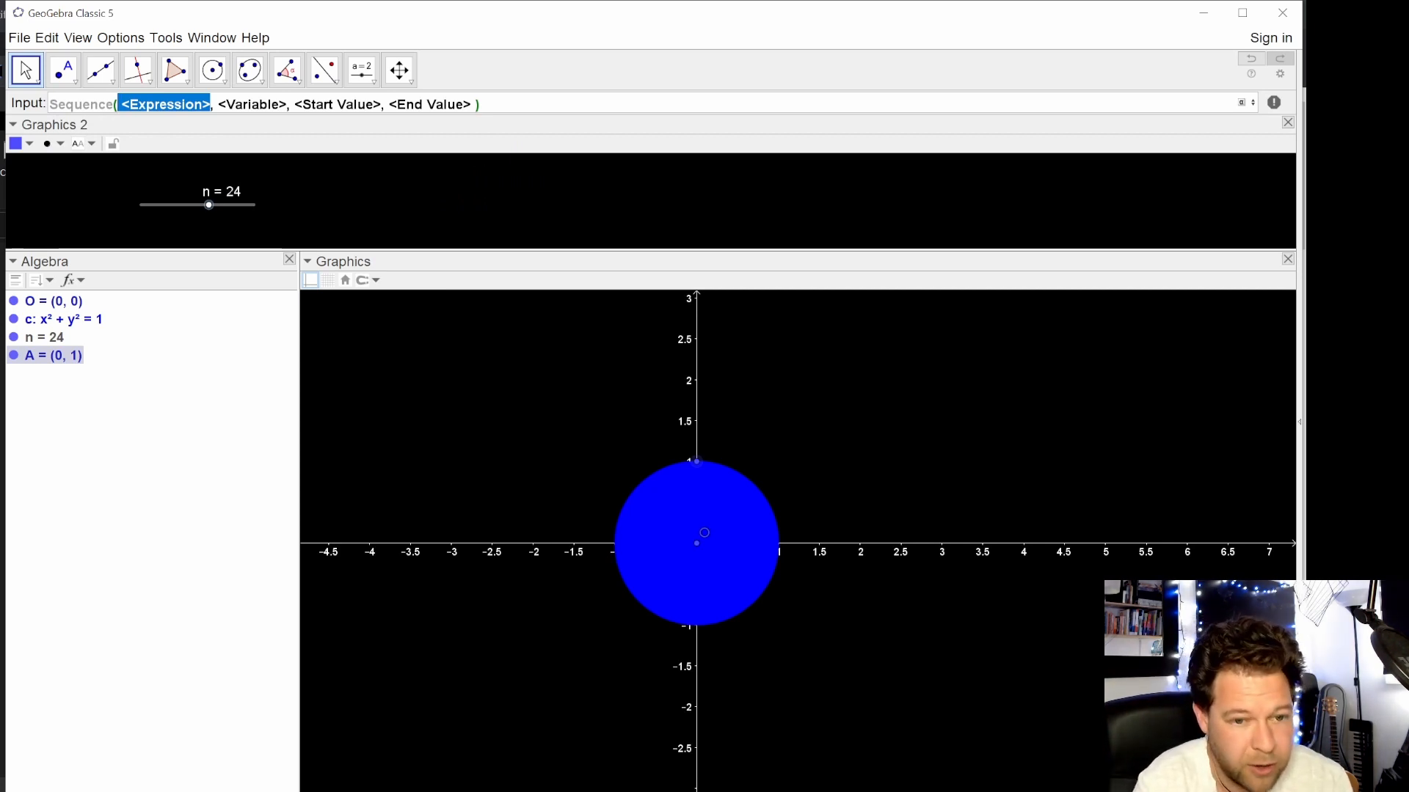
{"action": "type", "text": "Rota"}
{"action": "key", "text": "Return"}
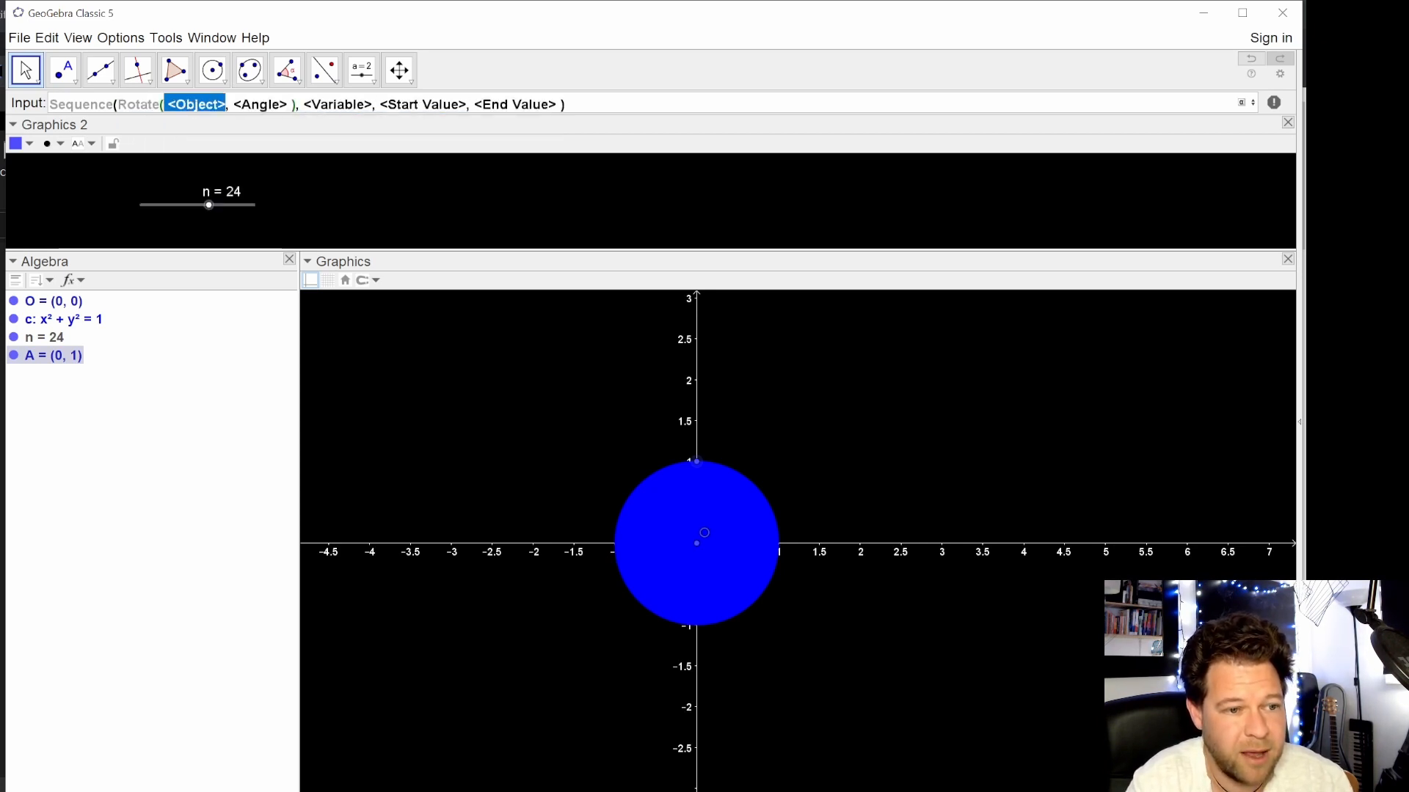
{"action": "type", "text": "A"}
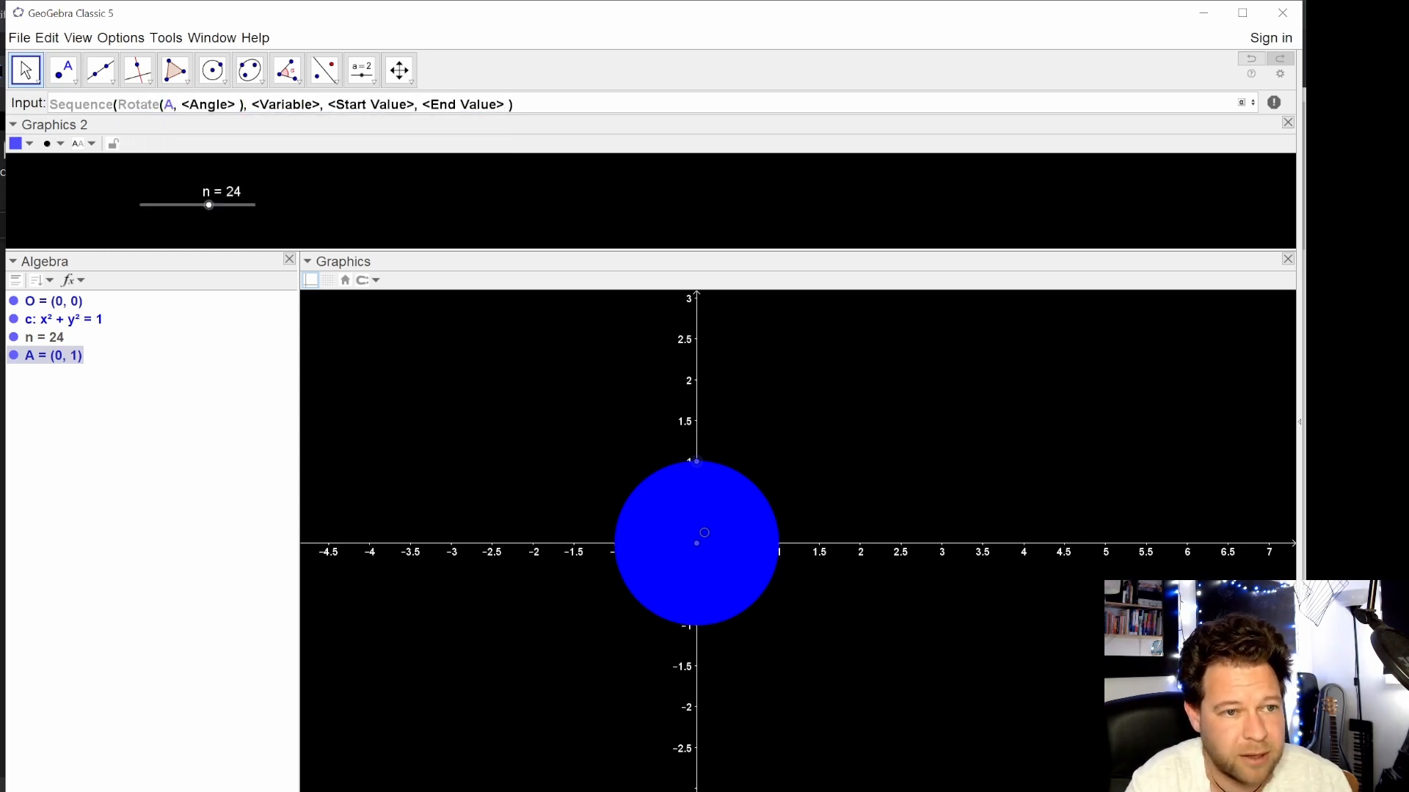
{"action": "key", "text": "Tab"}
{"action": "type", "text": "2pi"}
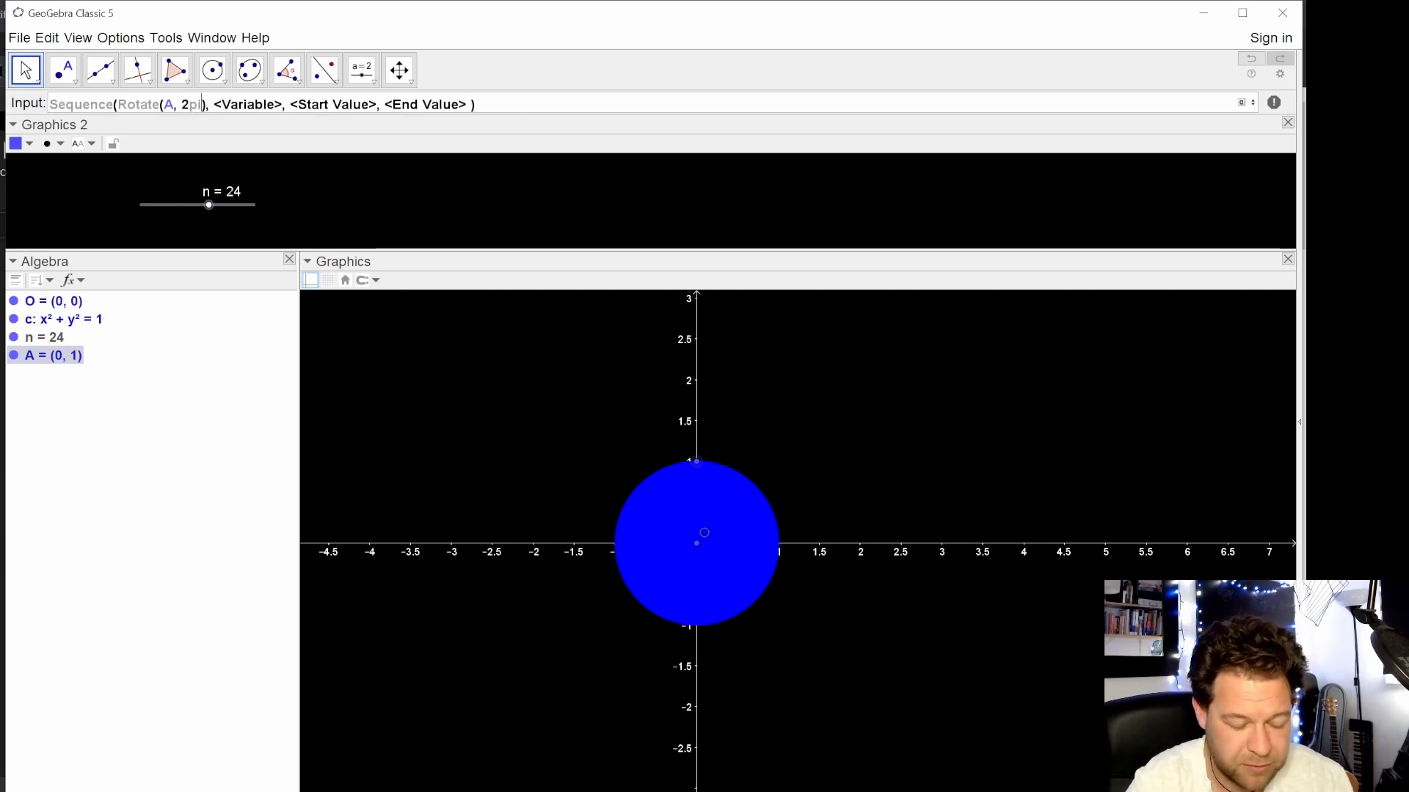
{"action": "type", "text": "/n"}
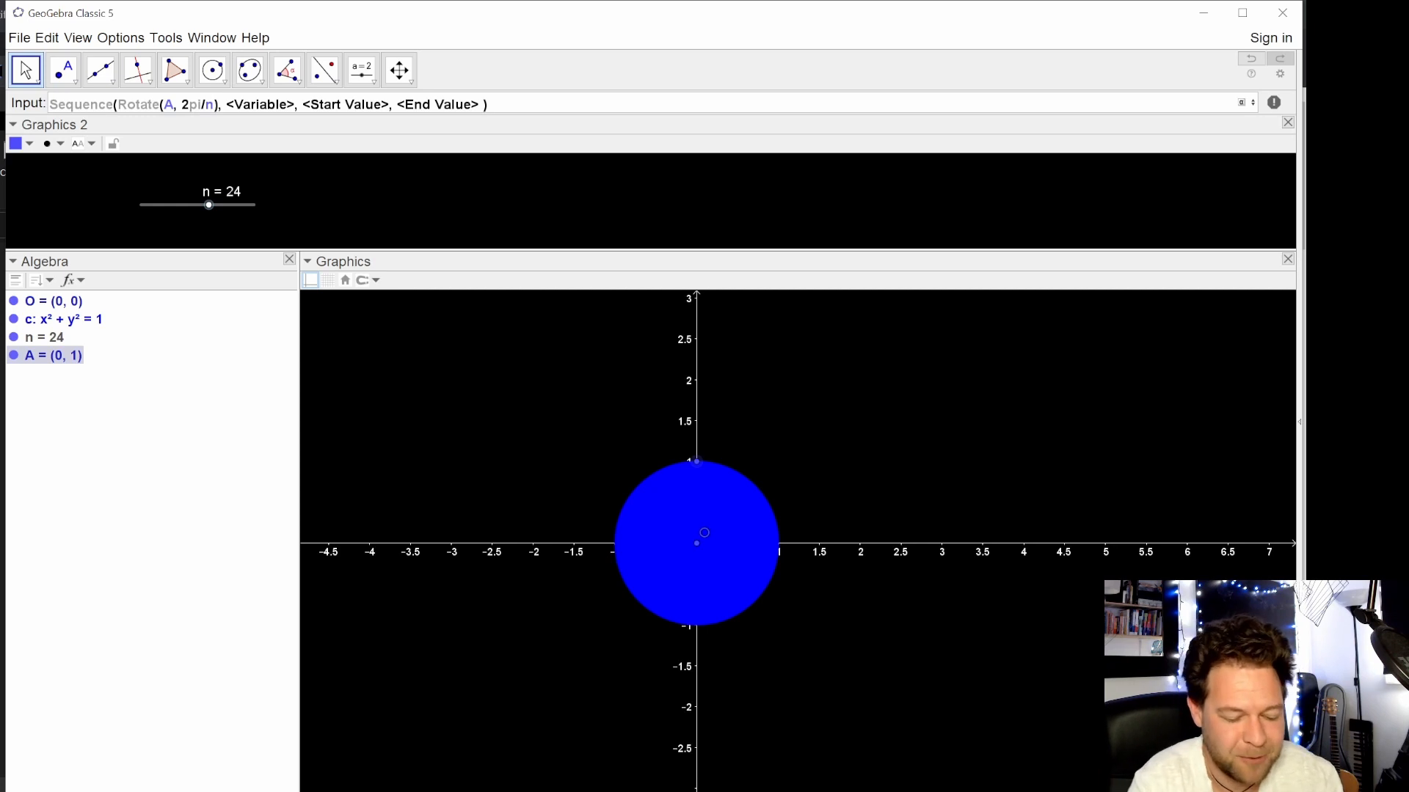
{"action": "type", "text": "*ii"}
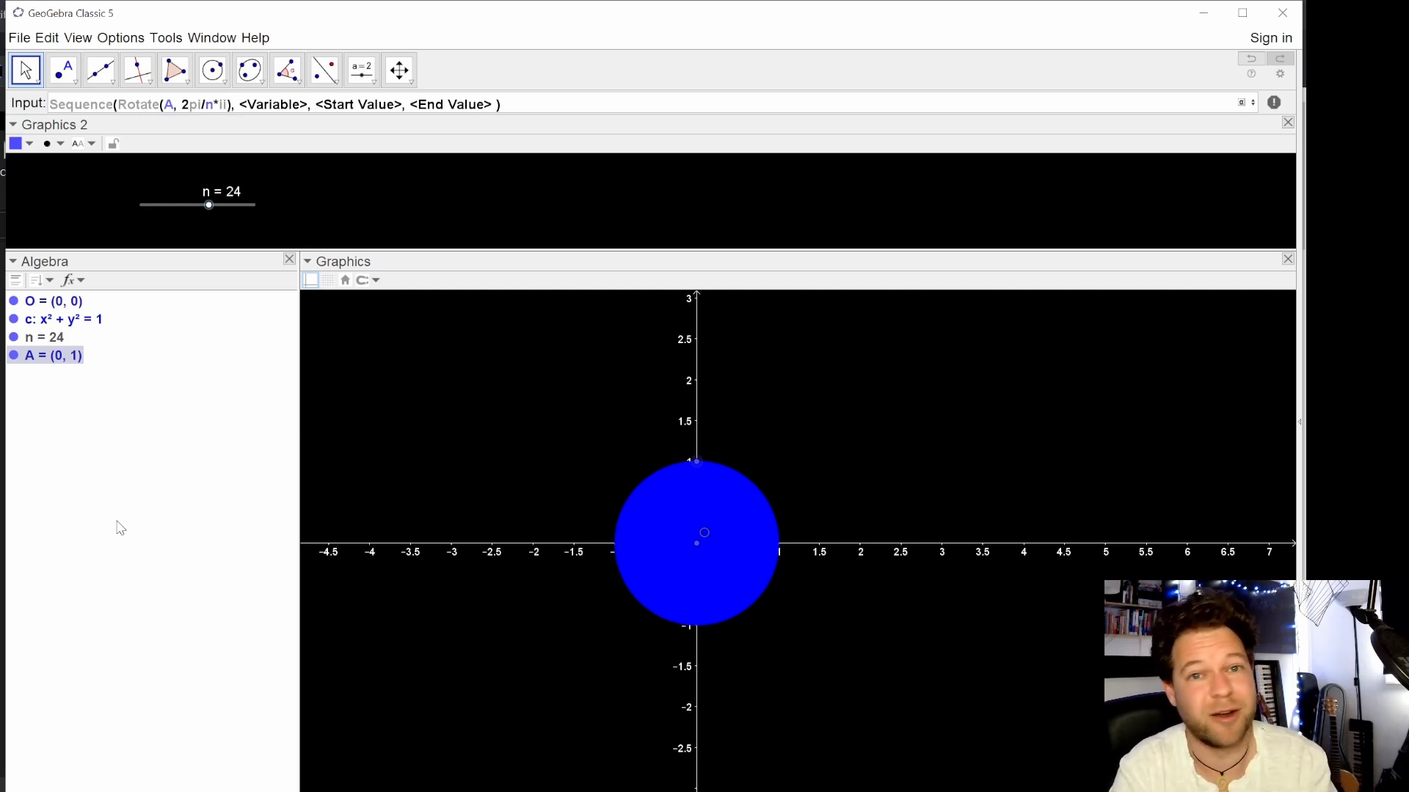
- Complete the sequence of rotated points with variable ii running from 0 to n-1, and set slider n to 36
{"action": "key", "text": "Tab"}
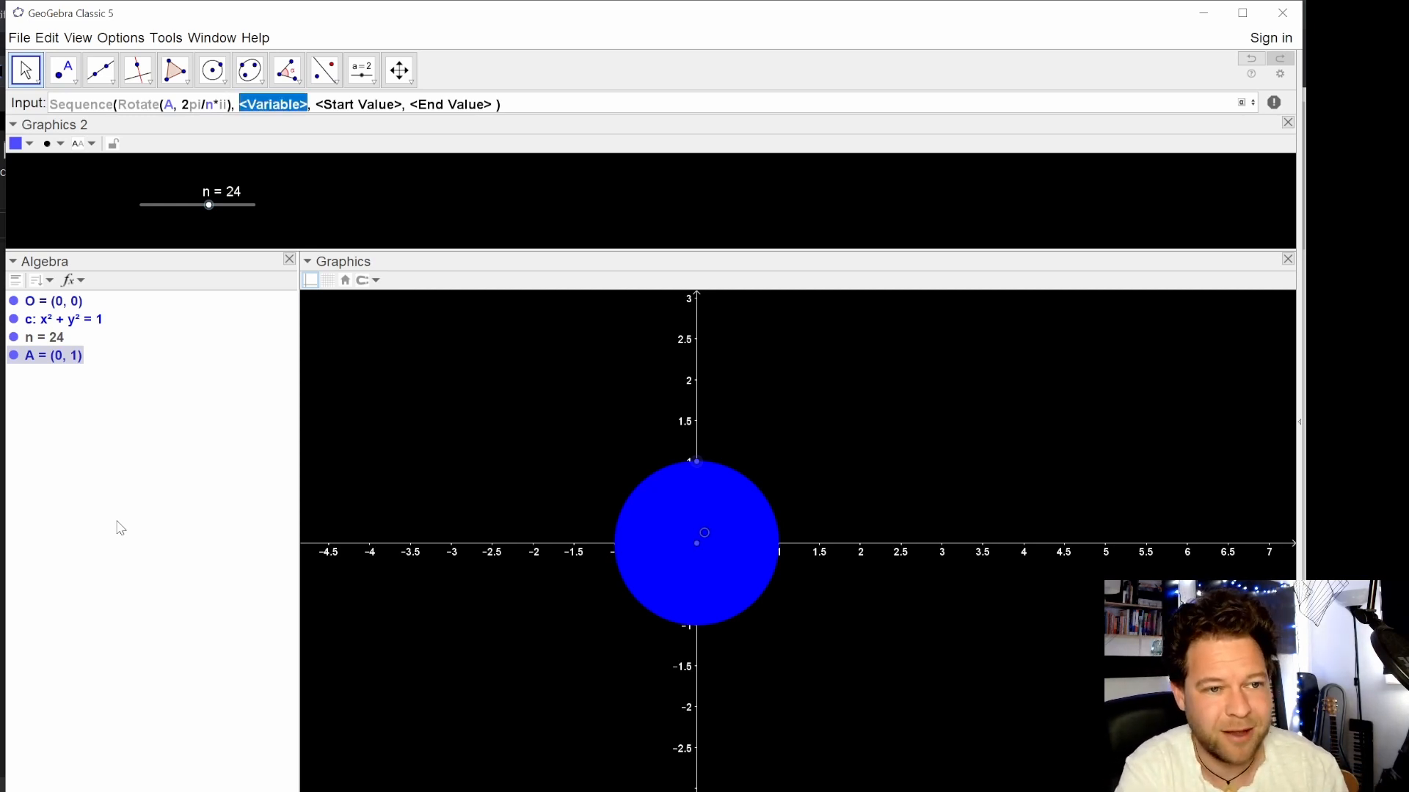
{"action": "type", "text": "ii"}
{"action": "key", "text": "Tab"}
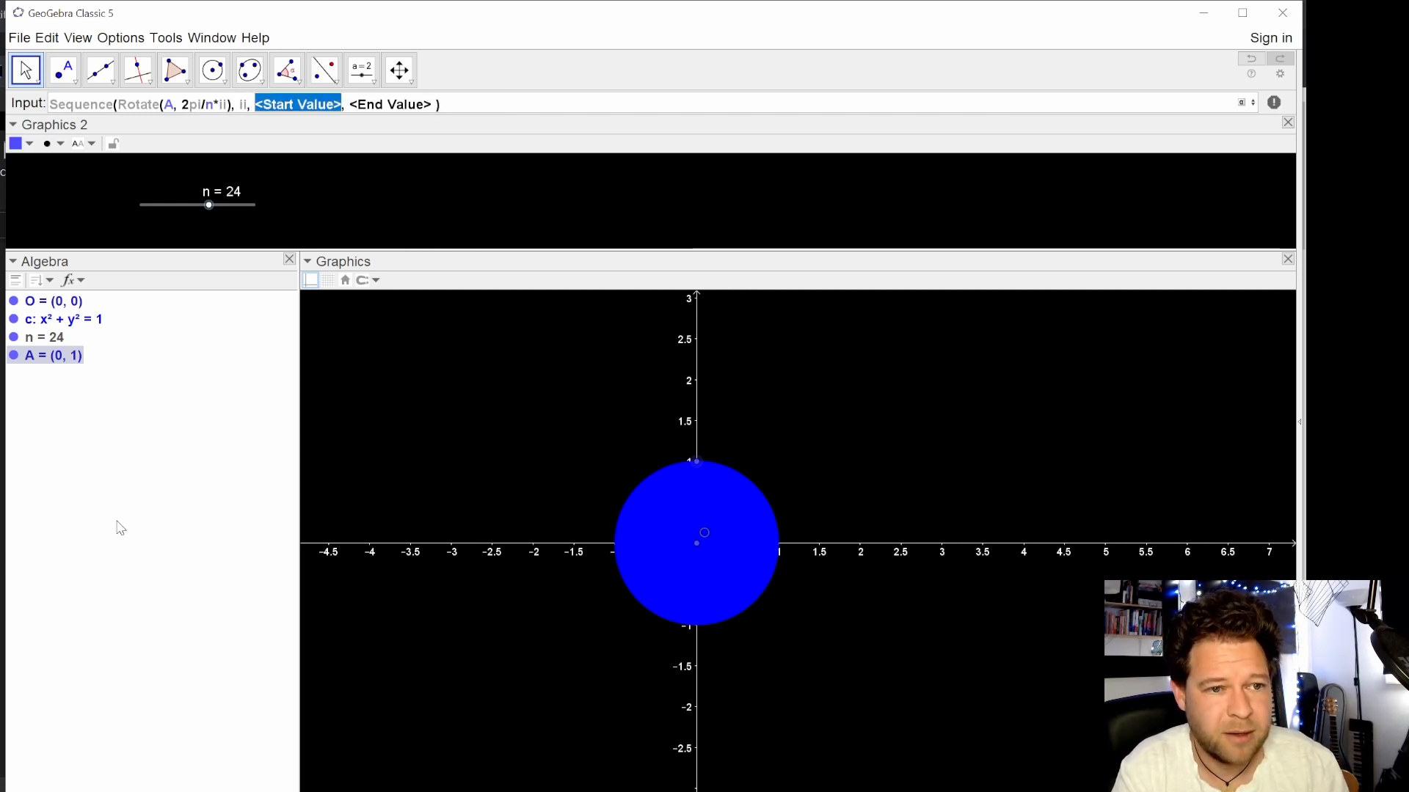
{"action": "type", "text": "0"}
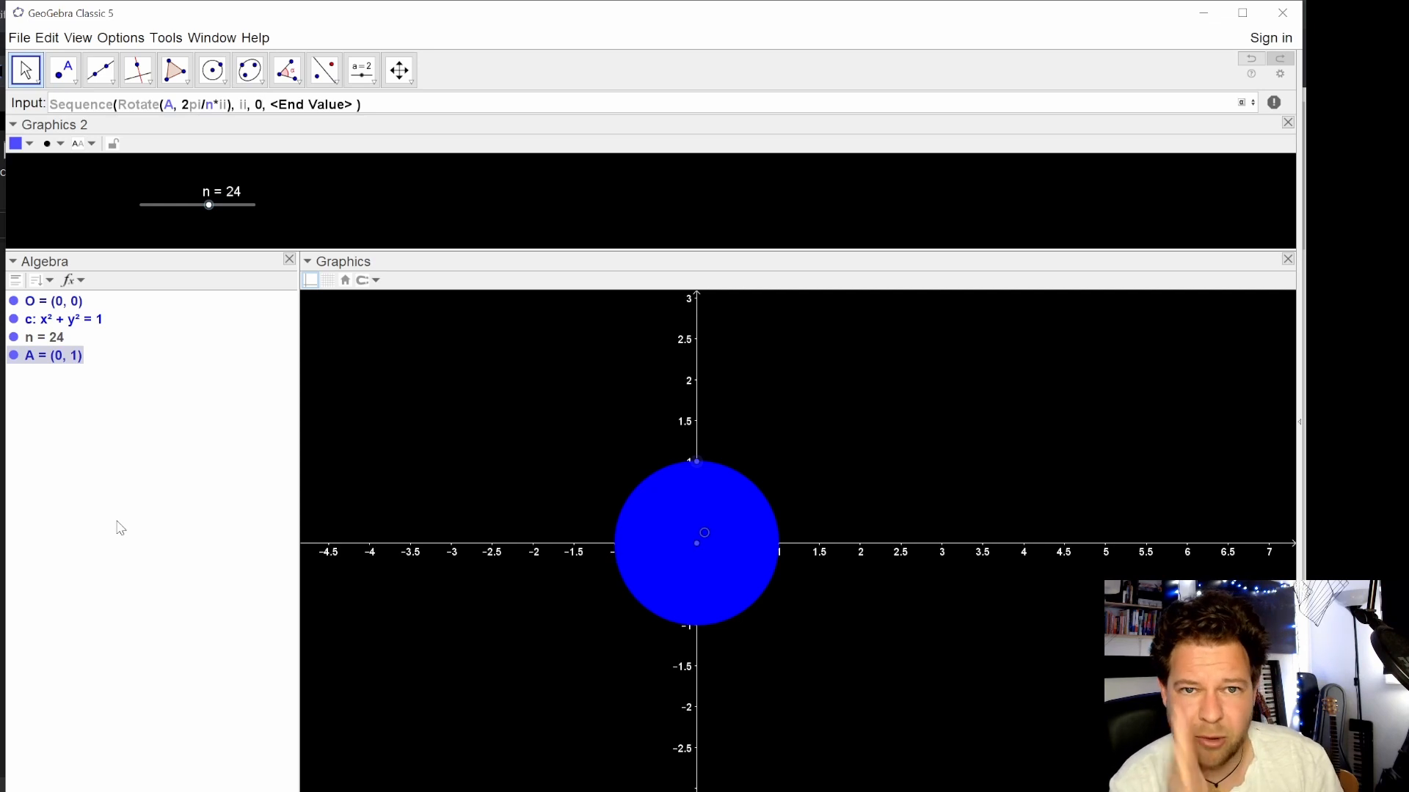
{"action": "key", "text": "Tab"}
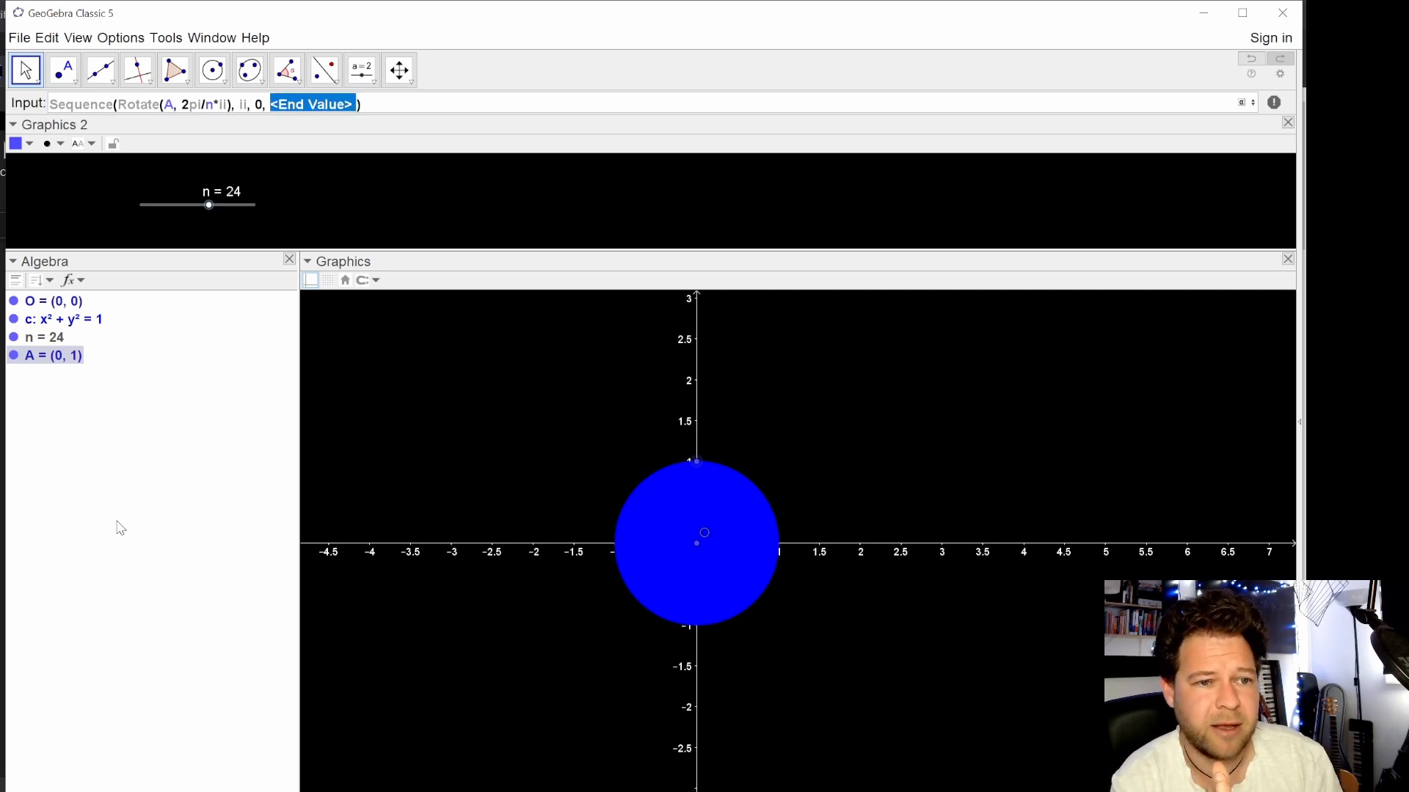
{"action": "type", "text": "n-1"}
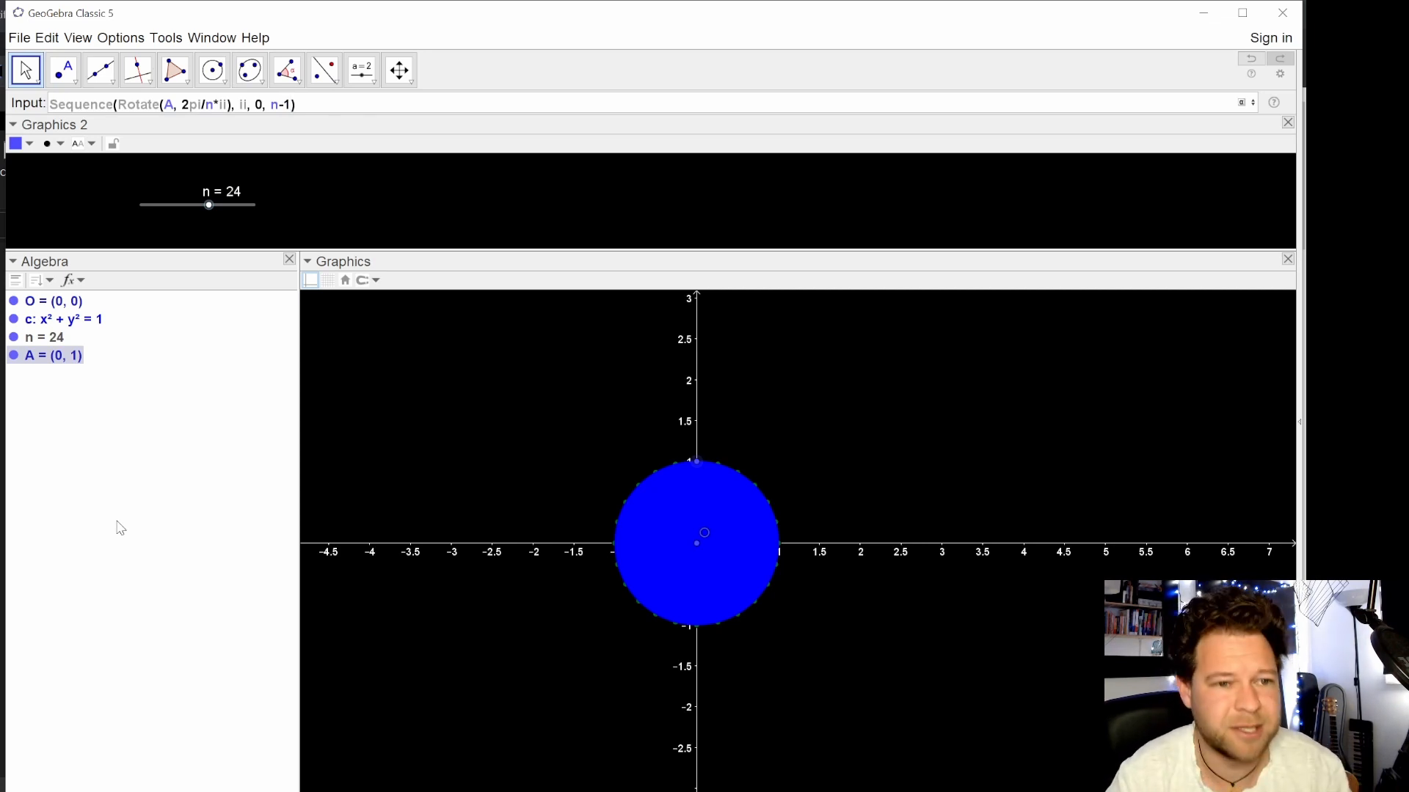
{"action": "key", "text": "Return"}
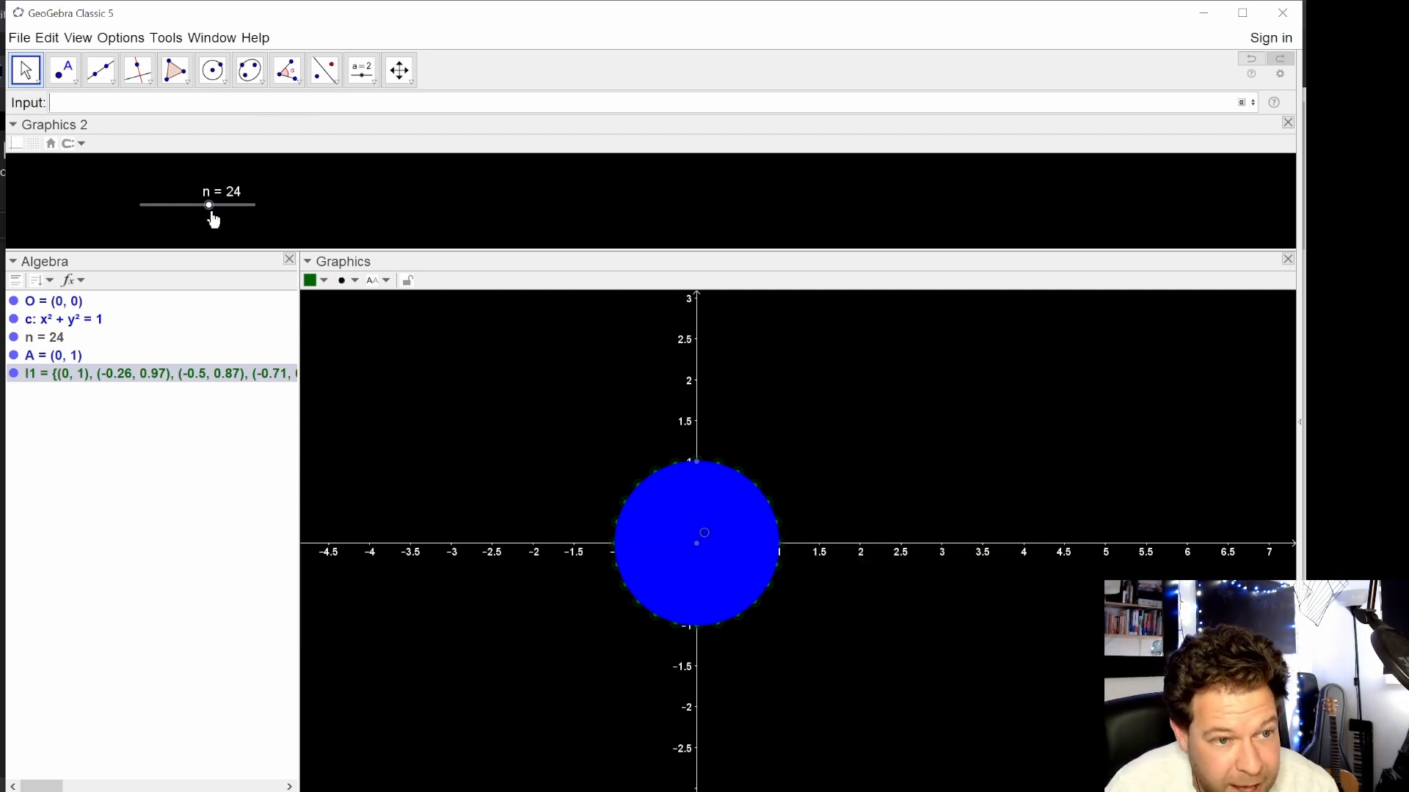
{"action": "left_click_drag", "start_coordinate": [209, 205], "coordinate": [243, 219]}
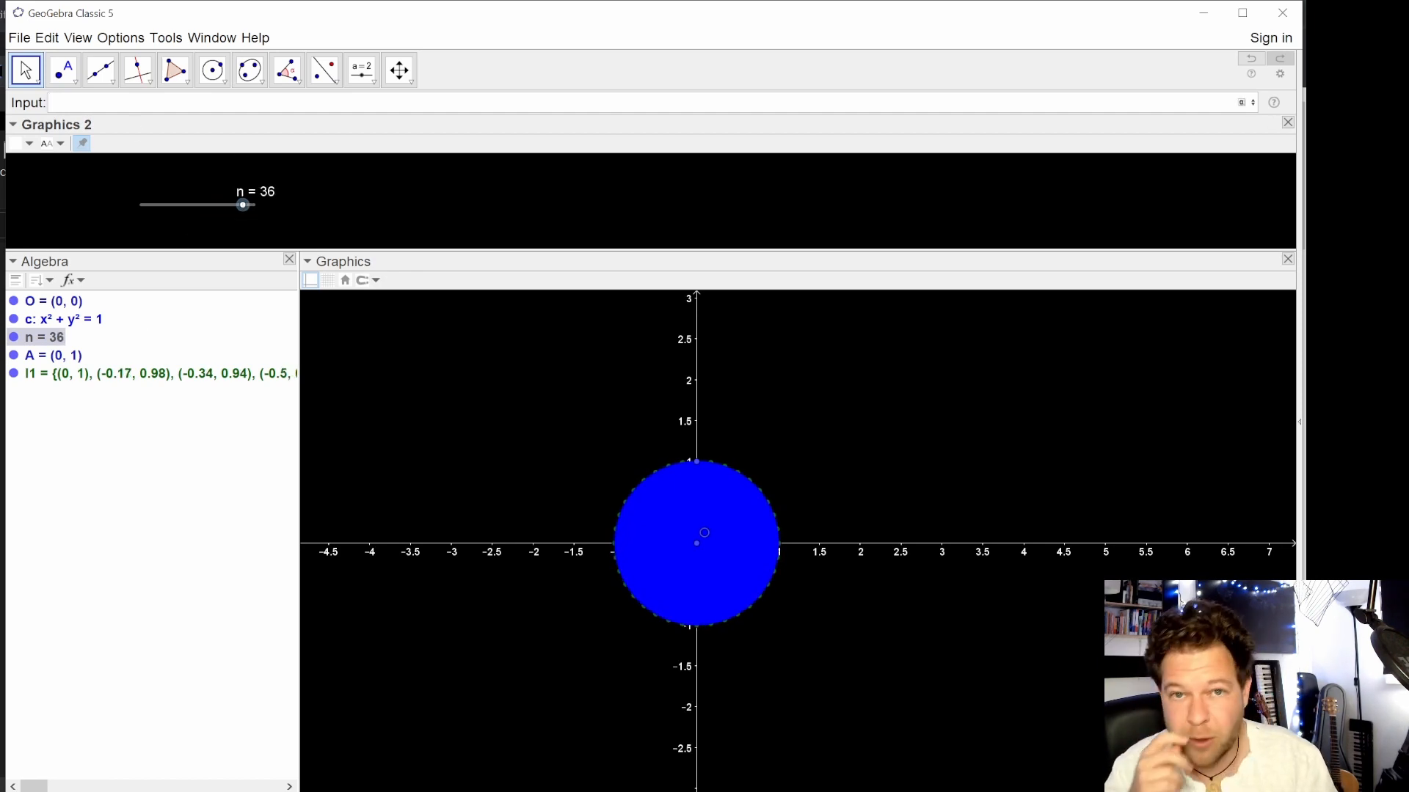
- Begin a Zip command with Ray(O, PP) as its expression
{"action": "type", "text": "zip"}
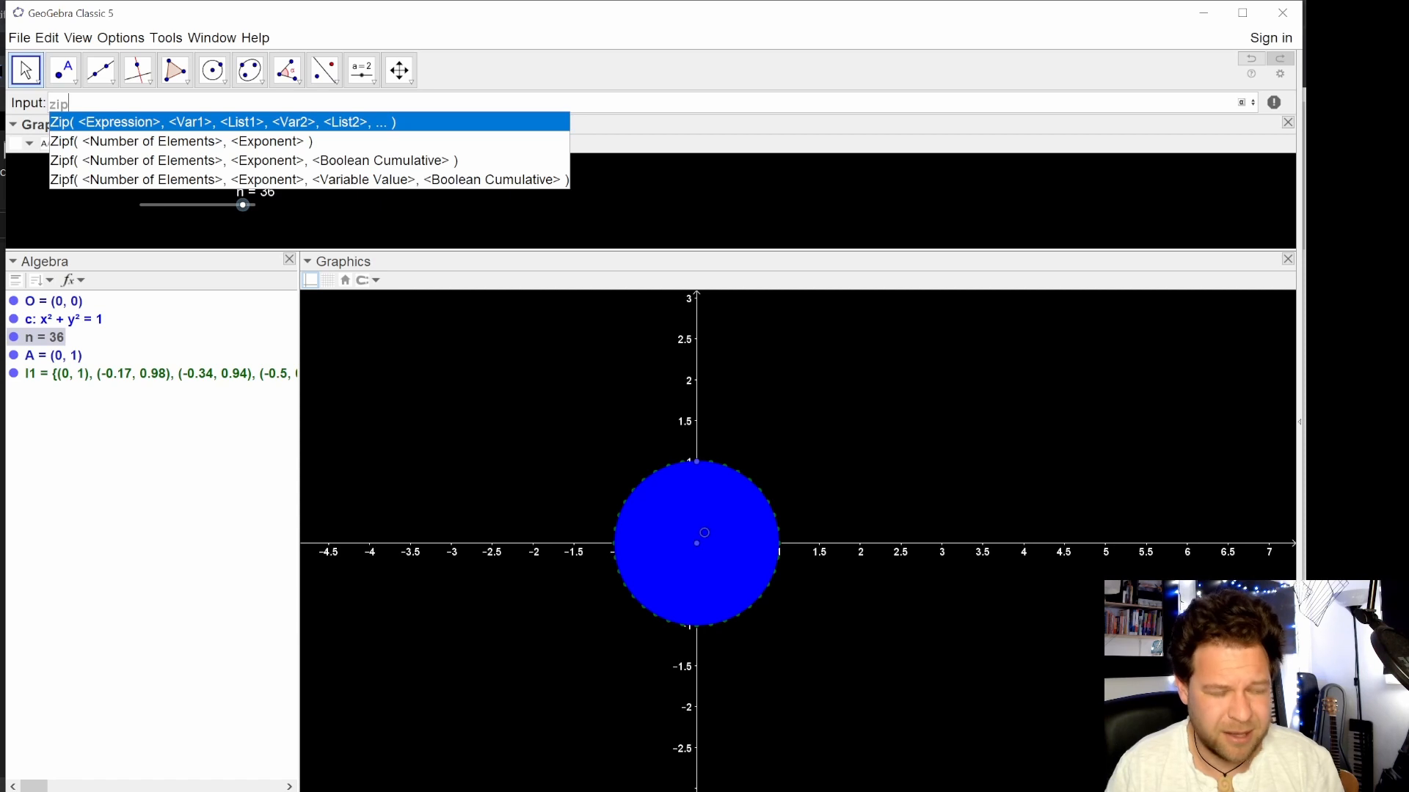
{"action": "key", "text": "Return"}
{"action": "type", "text": "ray"}
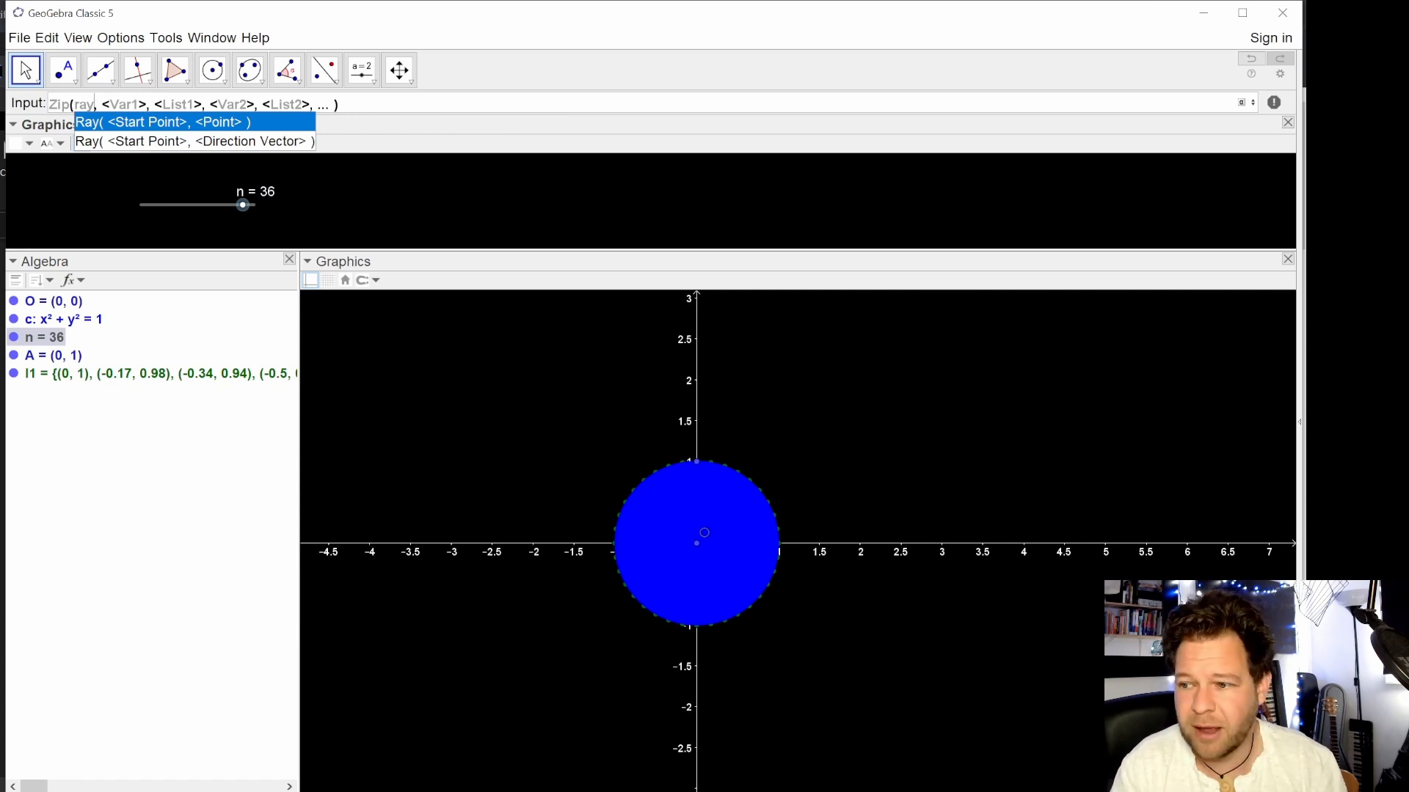
{"action": "key", "text": "Return"}
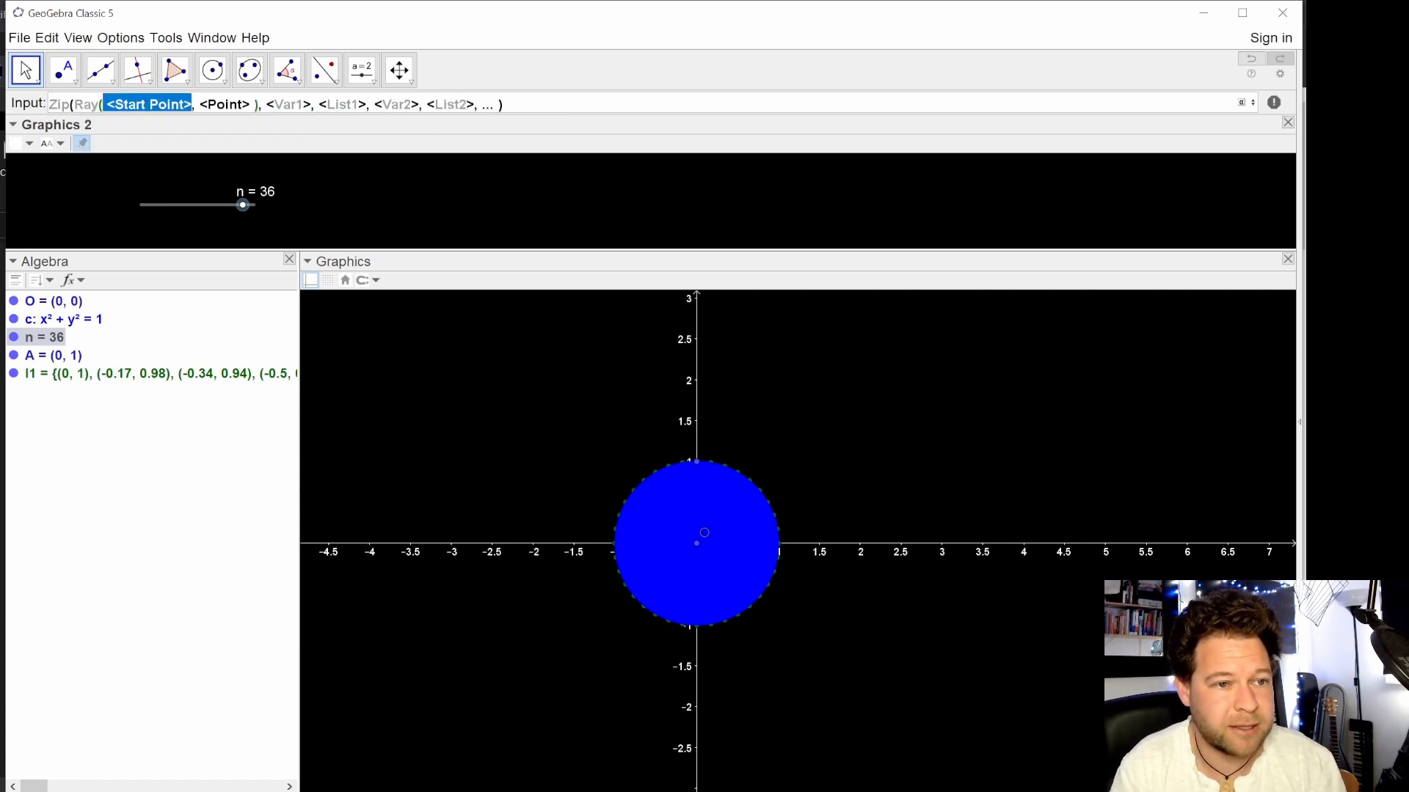
{"action": "type", "text": "O"}
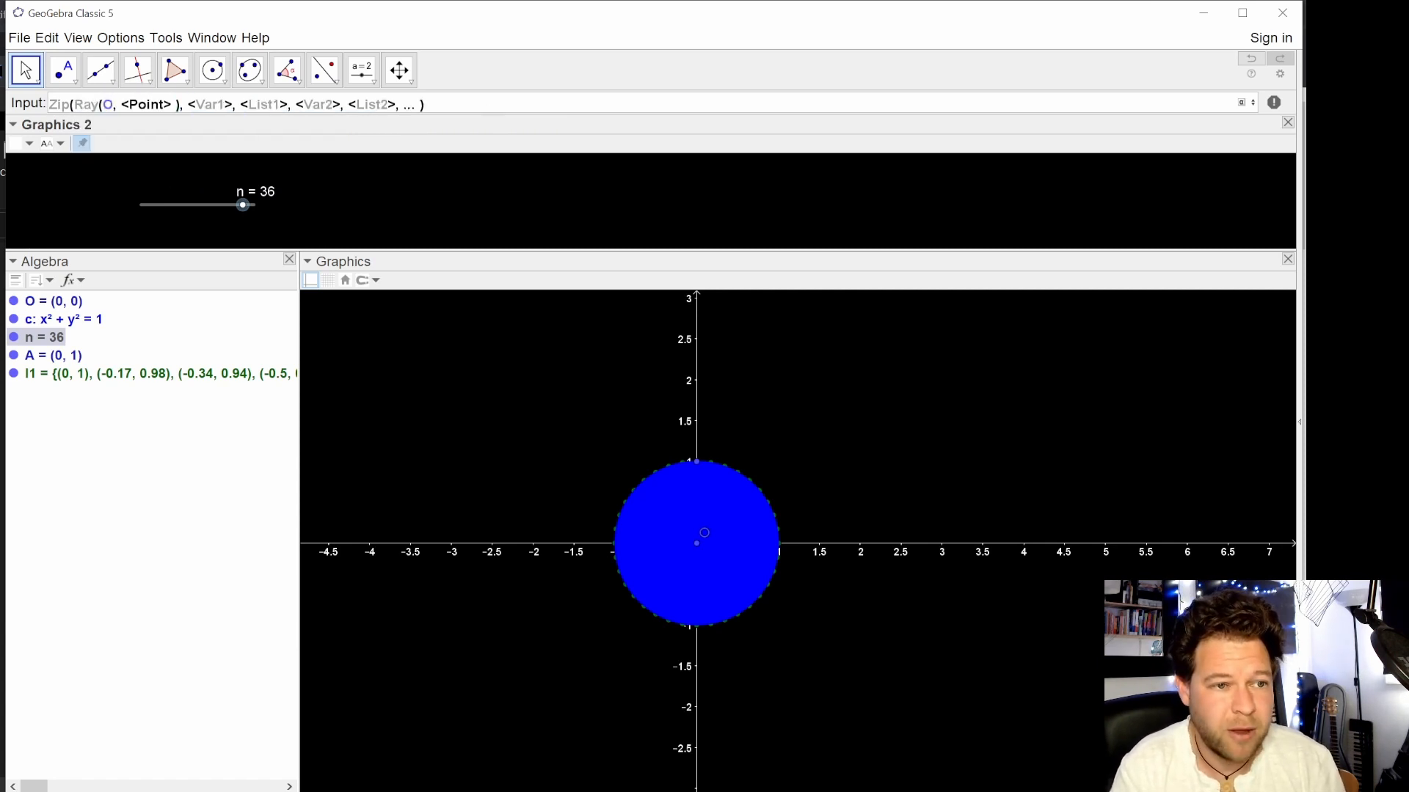
{"action": "key", "text": "Tab"}
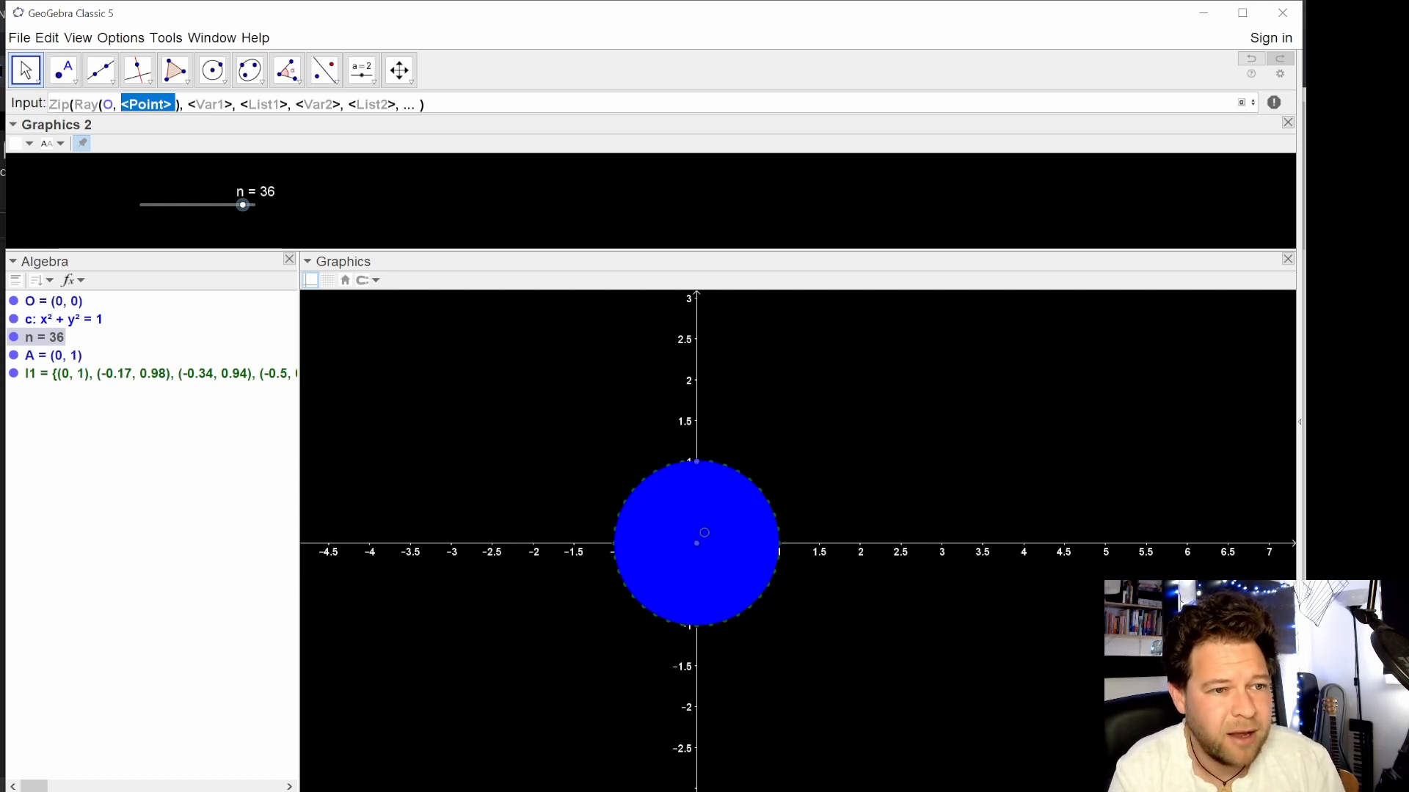
{"action": "type", "text": "PP"}
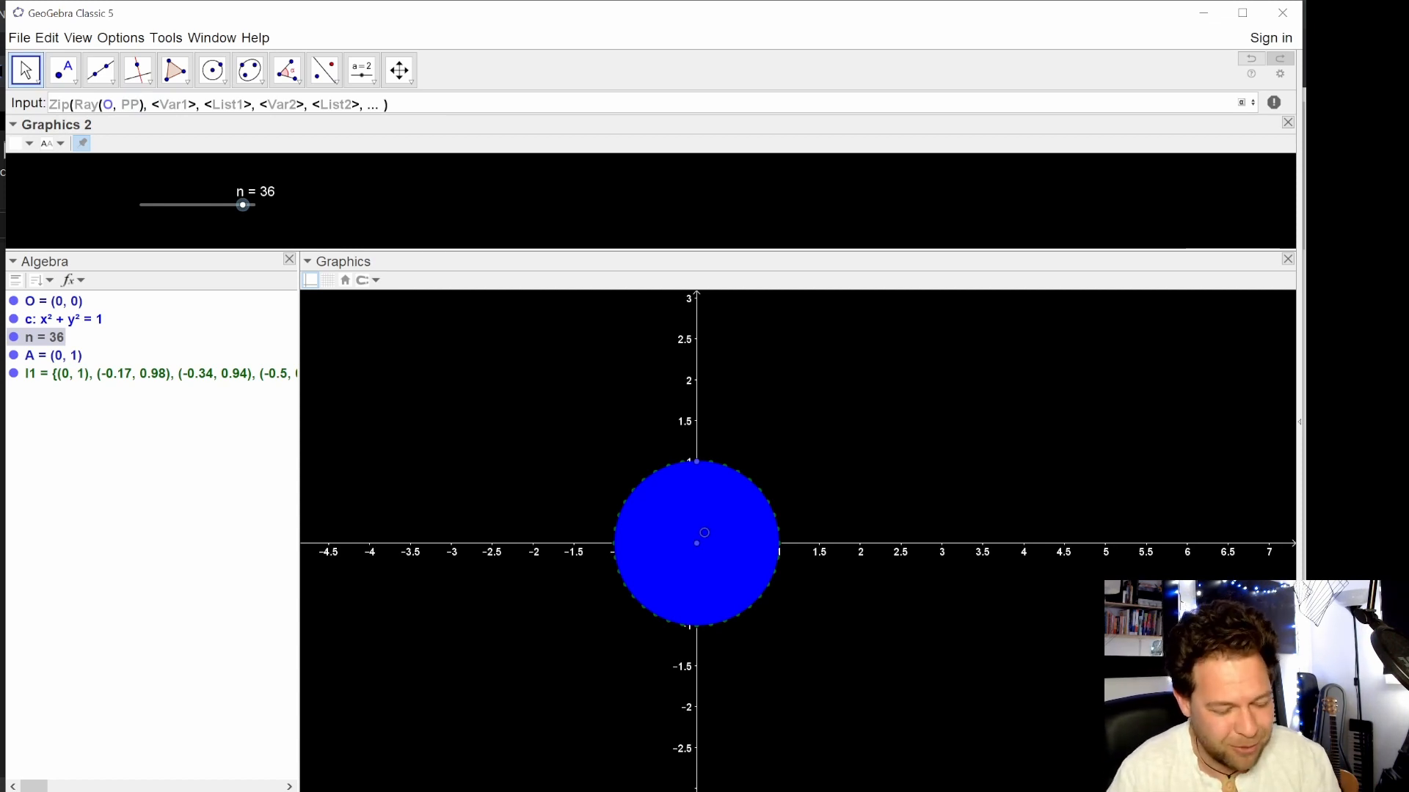
- Complete the Zip command with variable PP and list l1, remove the unused arguments, and create the list of rays
{"action": "key", "text": "Tab"}
{"action": "type", "text": "PP"}
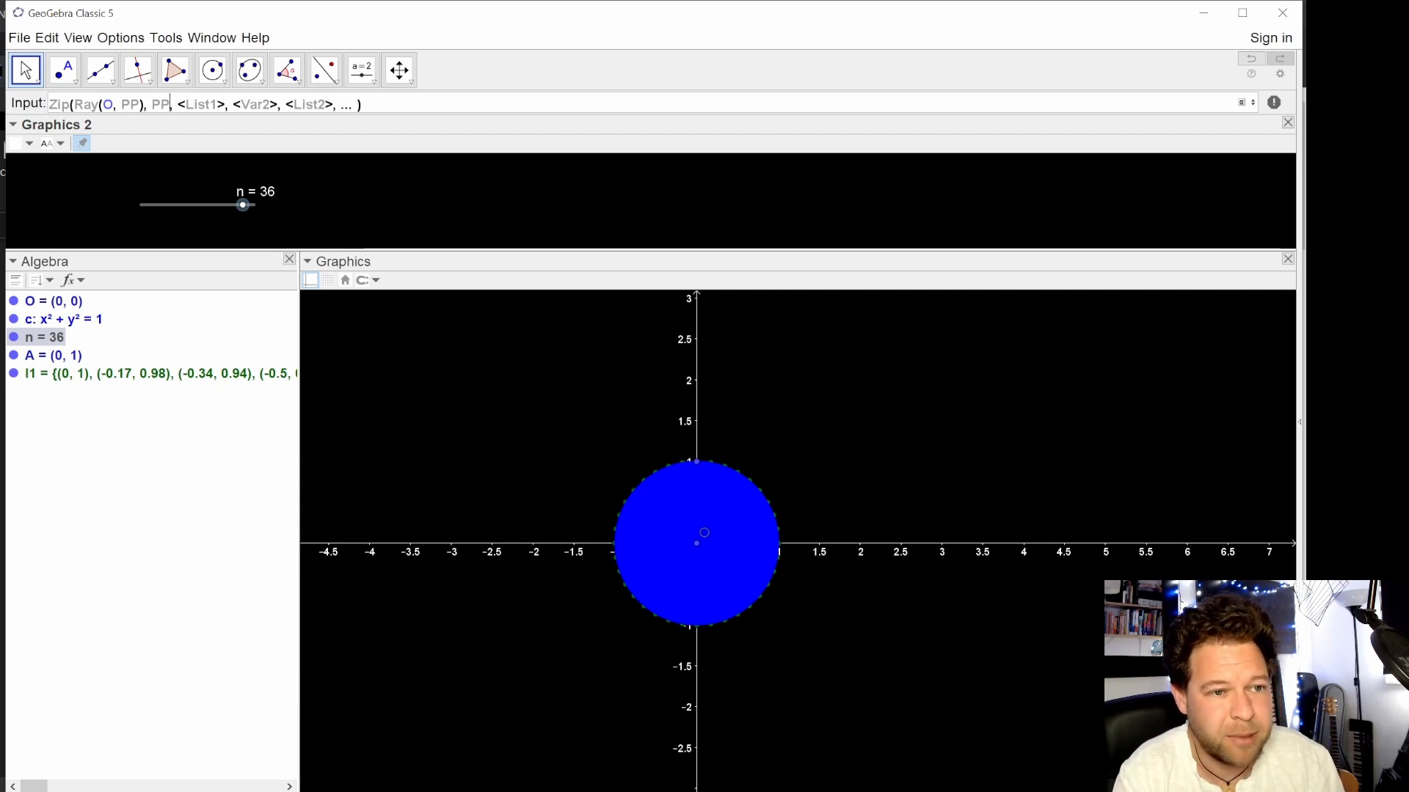
{"action": "key", "text": "Tab"}
{"action": "type", "text": "l1"}
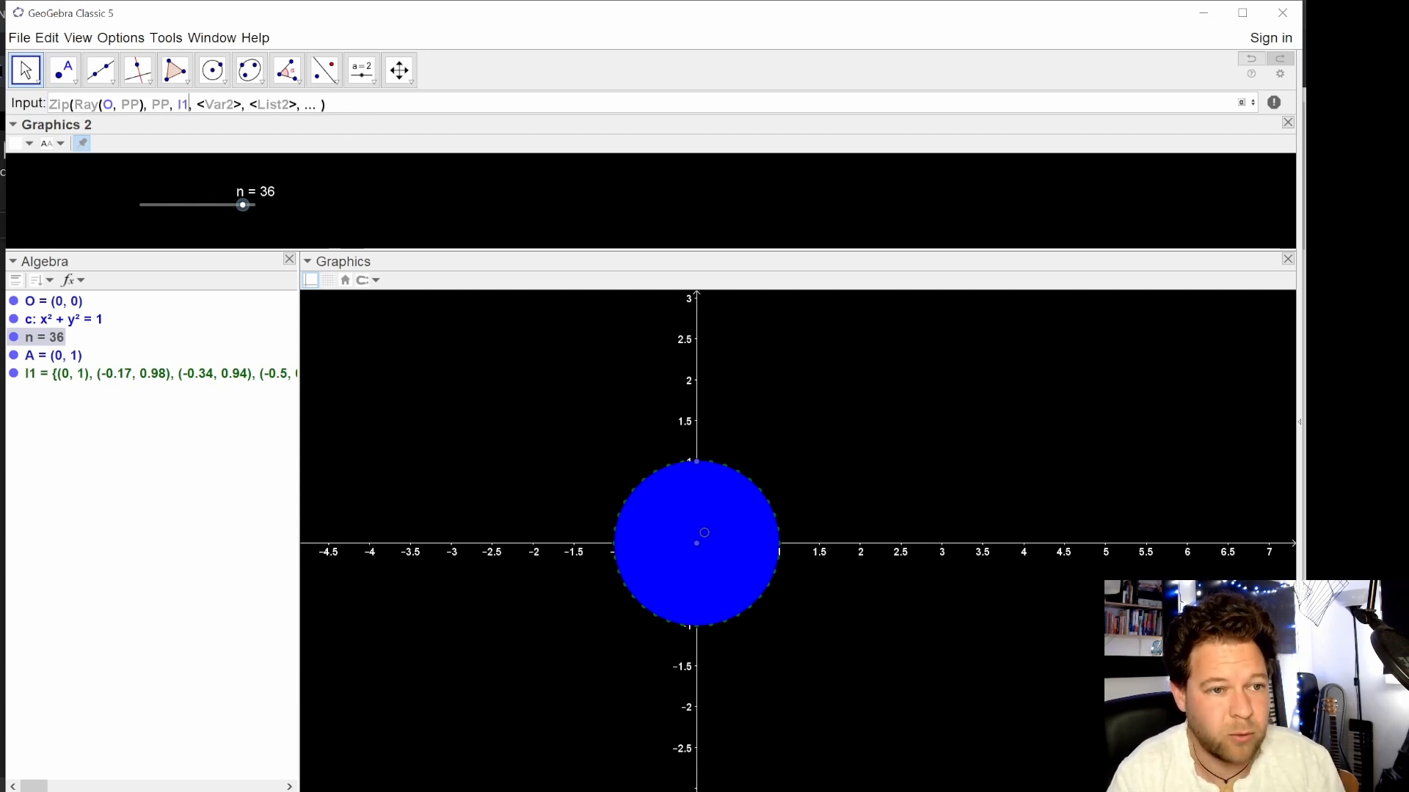
{"action": "key", "text": "Delete"}
{"action": "key", "text": "Delete"}
{"action": "key", "text": "Delete"}
{"action": "key", "text": "Delete"}
{"action": "key", "text": "Delete"}
{"action": "key", "text": "Delete"}
{"action": "key", "text": "Delete"}
{"action": "key", "text": "Delete"}
{"action": "key", "text": "Delete"}
{"action": "key", "text": "Delete"}
{"action": "key", "text": "Delete"}
{"action": "key", "text": "Delete"}
{"action": "key", "text": "Delete"}
{"action": "key", "text": "Delete"}
{"action": "key", "text": "Delete"}
{"action": "key", "text": "Delete"}
{"action": "key", "text": "Delete"}
{"action": "key", "text": "Delete"}
{"action": "key", "text": "Delete"}
{"action": "key", "text": "Delete"}
{"action": "key", "text": "Delete"}
{"action": "key", "text": "Delete"}
{"action": "key", "text": "Delete"}
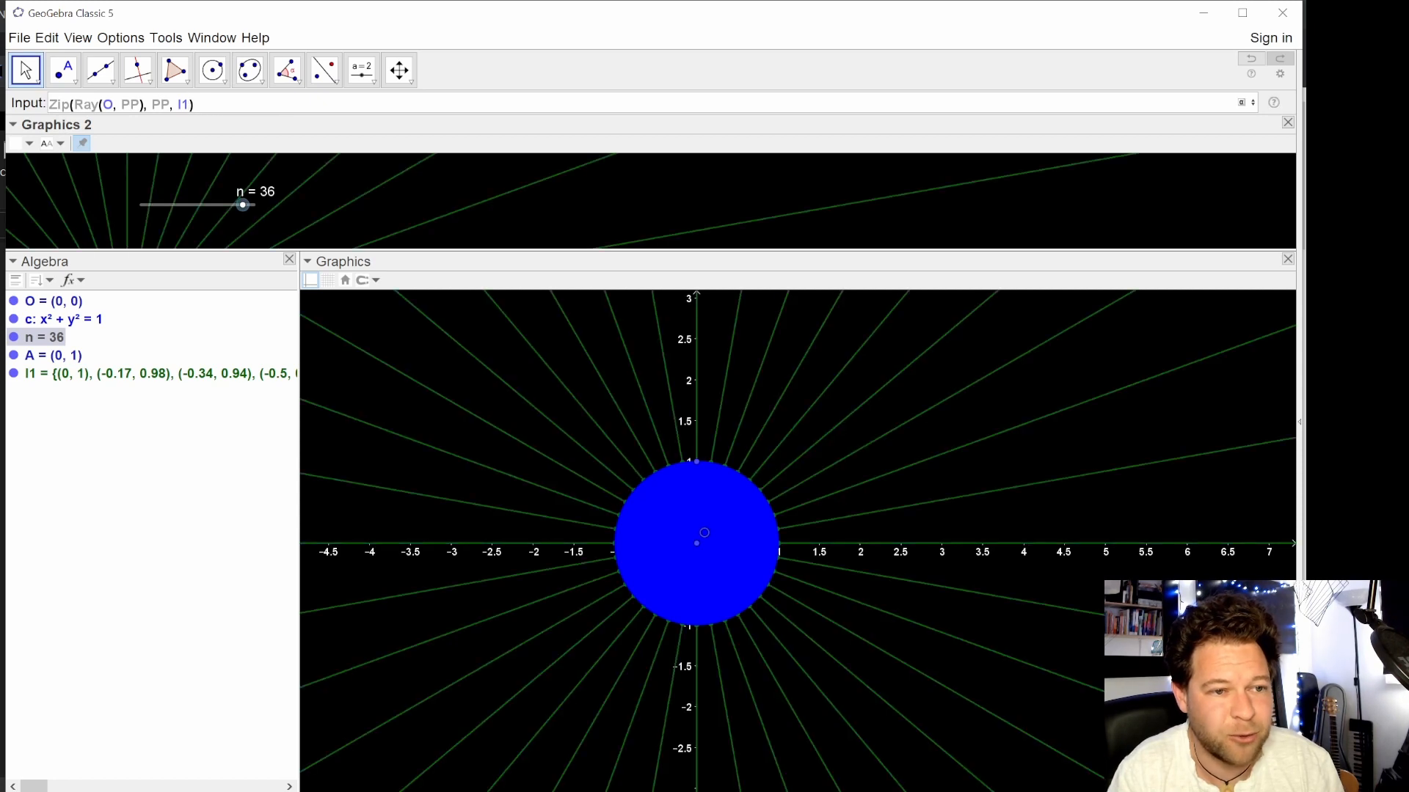
{"action": "key", "text": "Return"}
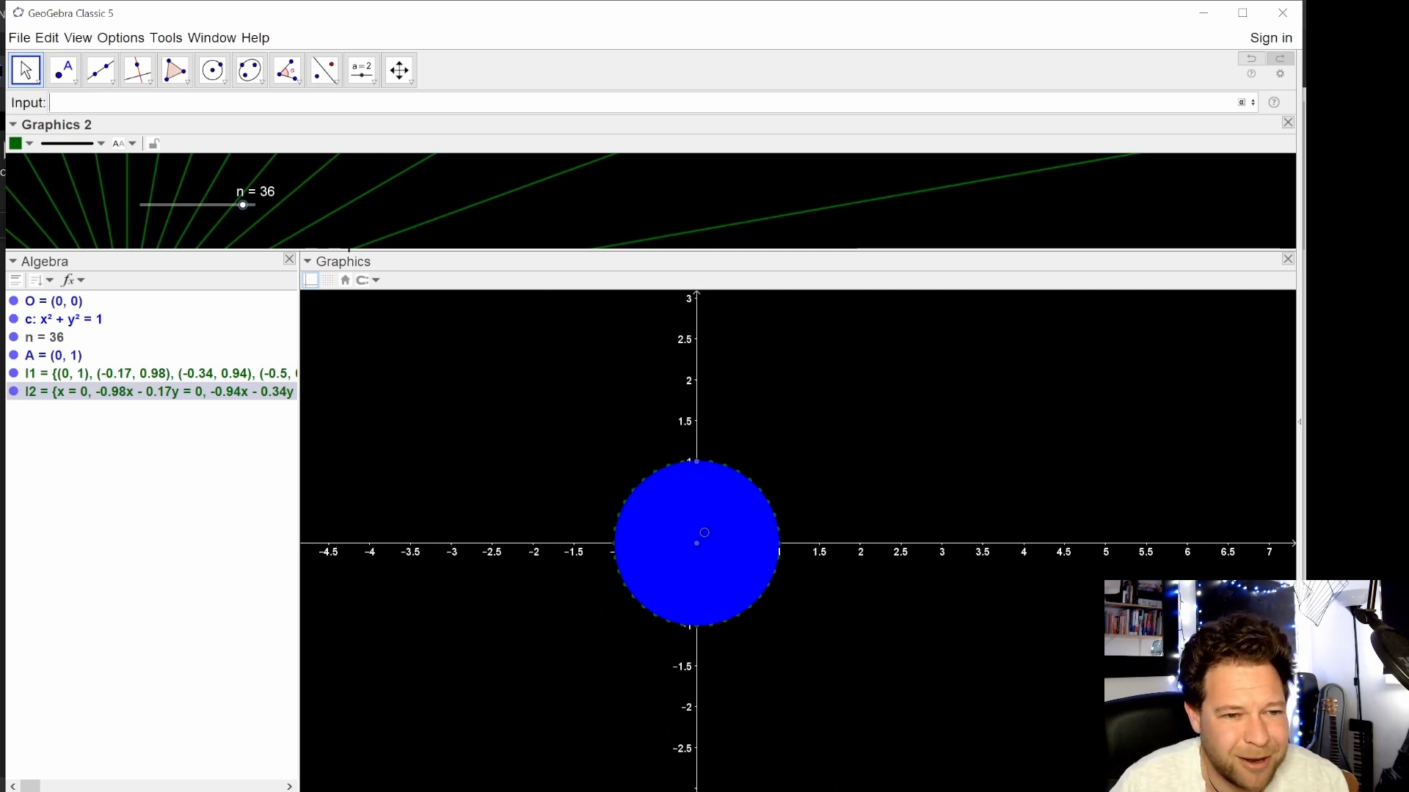
- Set the display location of the ray list l2 to Graphics instead of Graphics 2
{"action": "right_click", "coordinate": [205, 396]}
{"action": "left_click", "coordinate": [286, 543]}
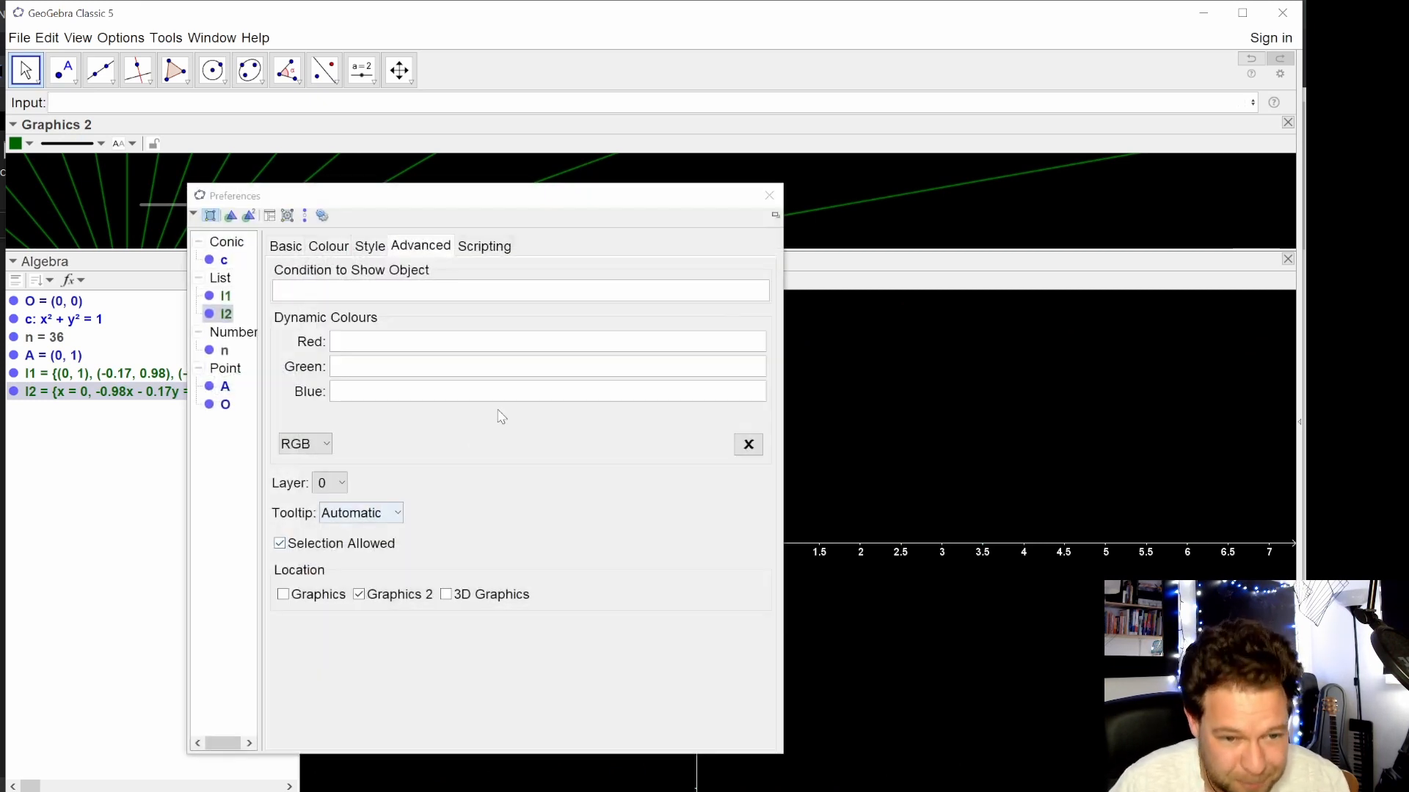
{"action": "left_click", "coordinate": [301, 594]}
{"action": "left_click", "coordinate": [388, 594]}
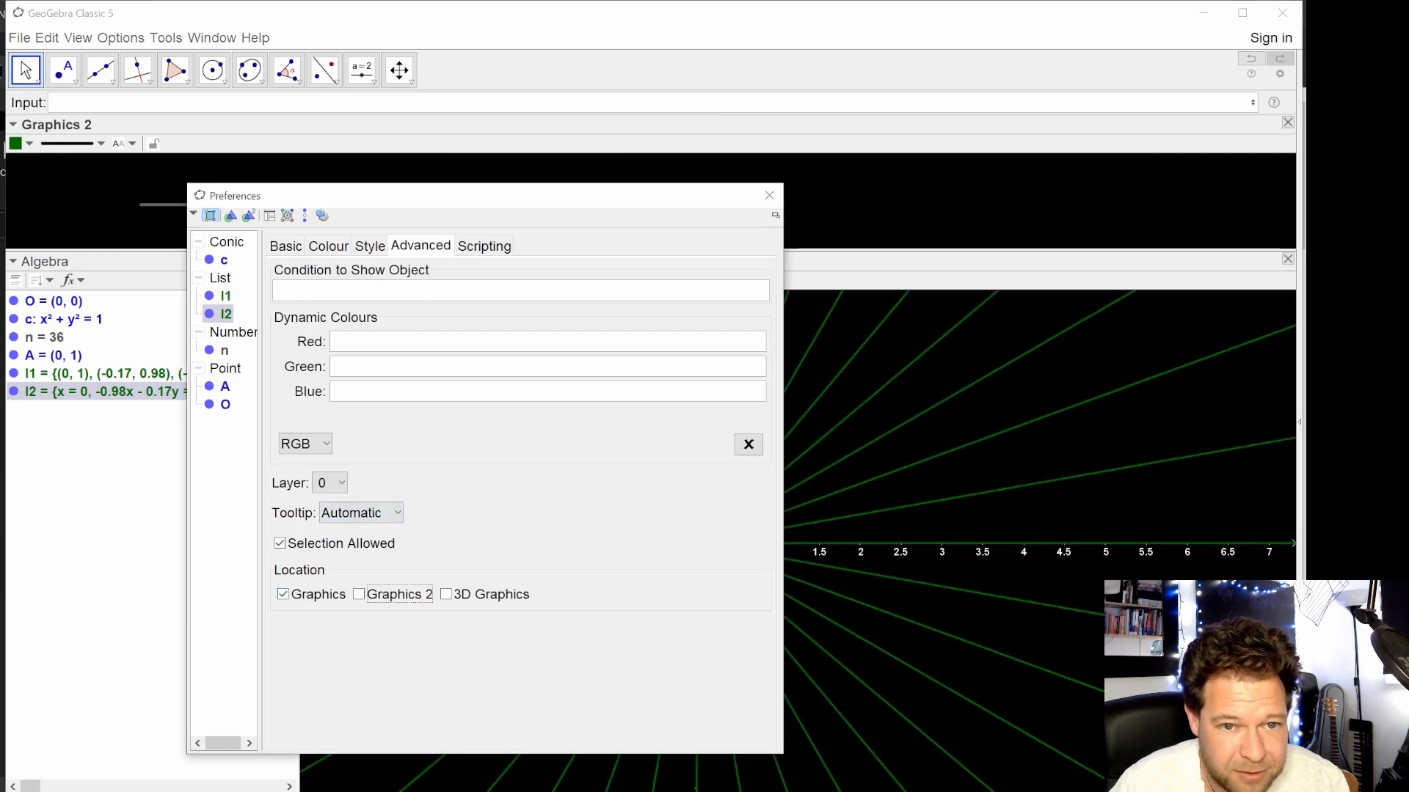
{"action": "left_click", "coordinate": [766, 205]}
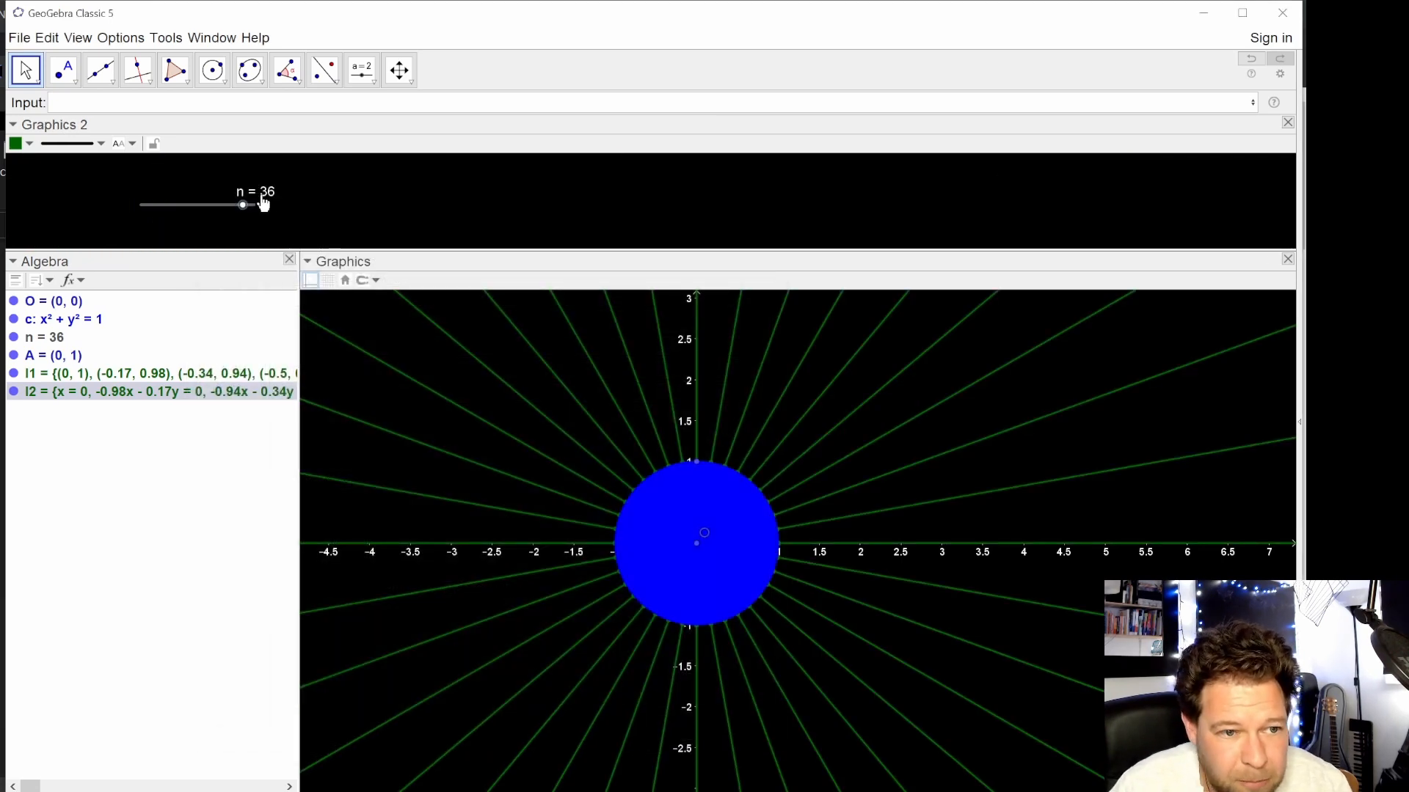
- Set slider n to 32 and hide the coordinate axes in the Graphics view
{"action": "mouse_move", "coordinate": [255, 204]}
{"action": "left_mouse_down"}
{"action": "mouse_move", "coordinate": [183, 208]}
{"action": "mouse_move", "coordinate": [257, 206]}
{"action": "mouse_move", "coordinate": [203, 210]}
{"action": "mouse_move", "coordinate": [234, 210]}
{"action": "left_mouse_up"}
{"action": "left_click", "coordinate": [310, 280]}
- Colour the rays of list l2 white and set their line thickness to the maximum of 13
{"action": "right_click", "coordinate": [195, 394]}
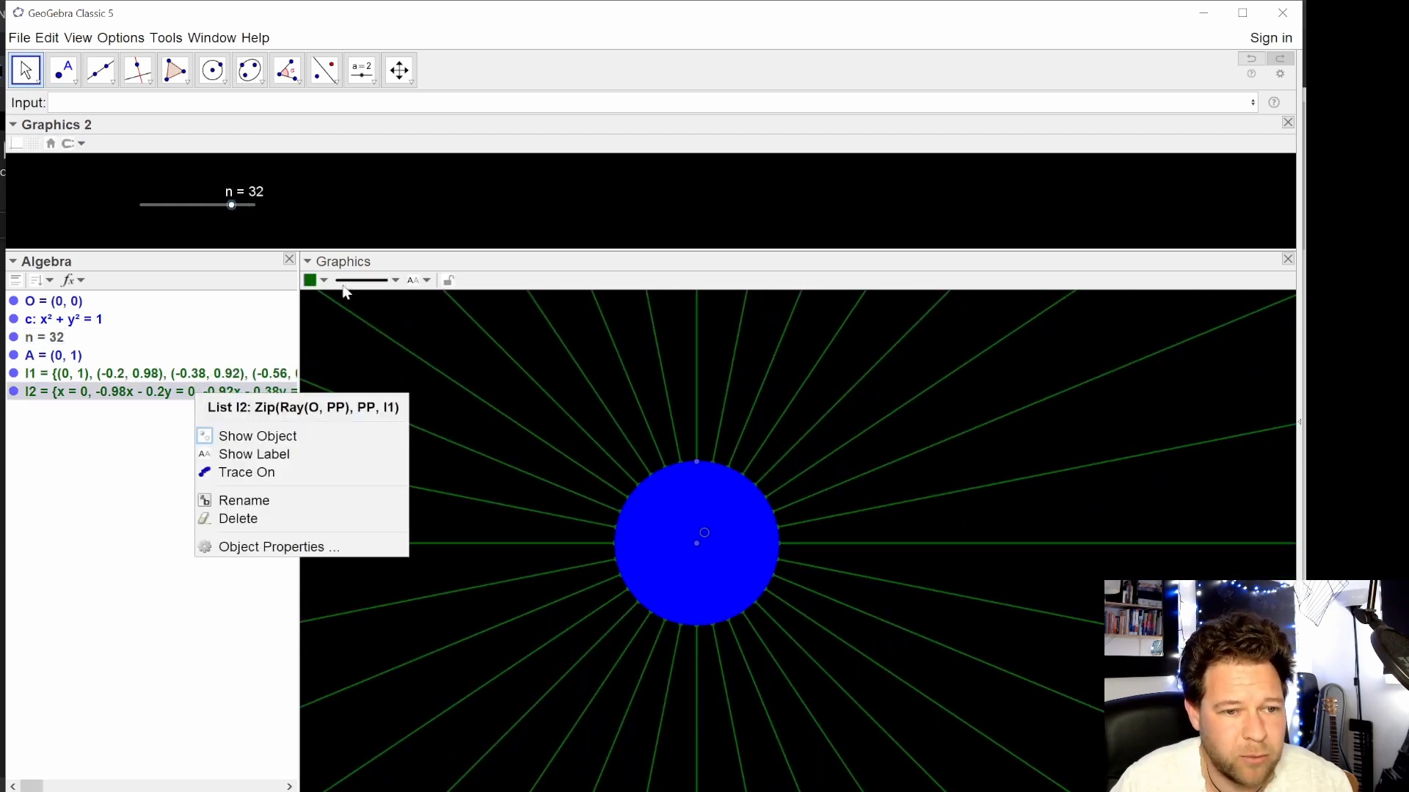
{"action": "left_click", "coordinate": [311, 281]}
{"action": "left_click", "coordinate": [311, 325]}
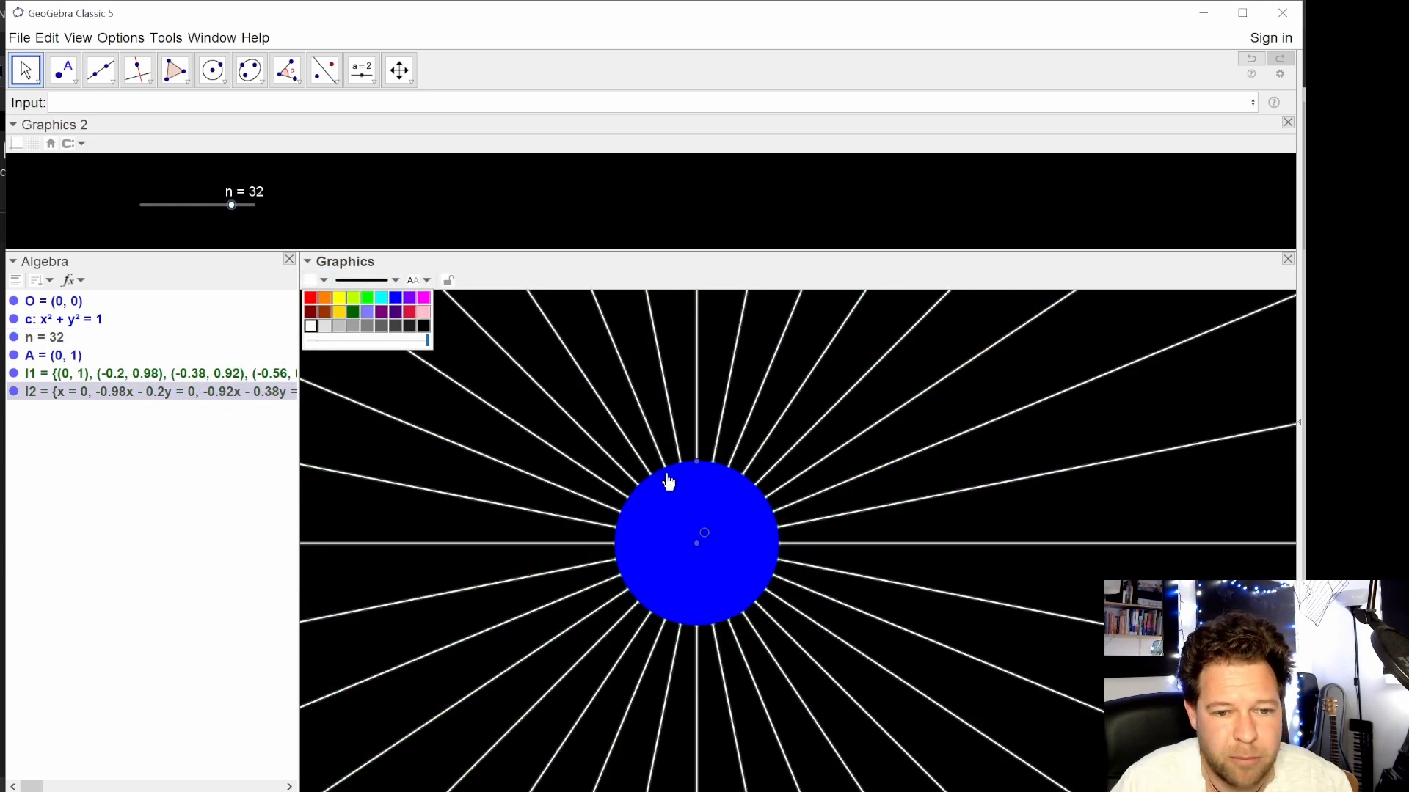
{"action": "left_click", "coordinate": [365, 281]}
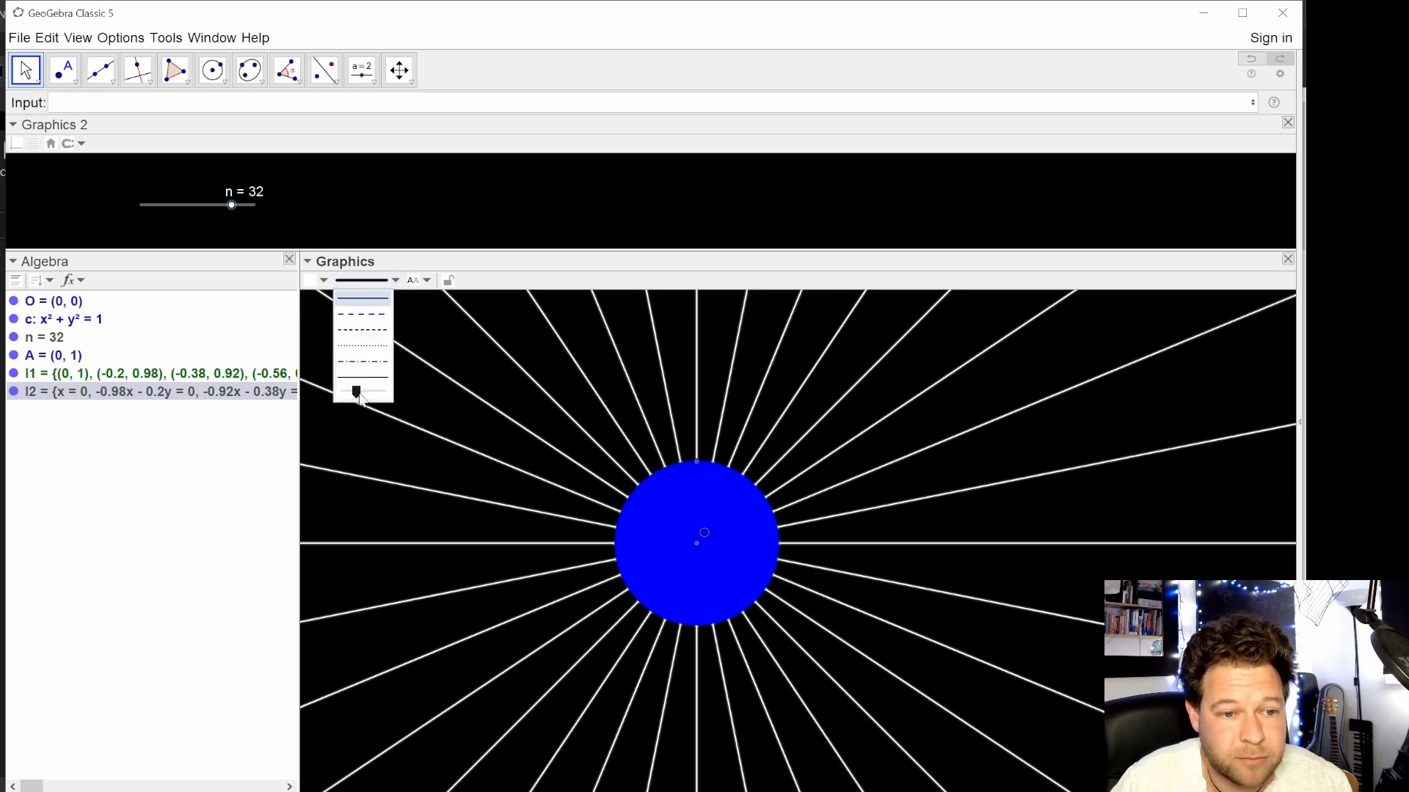
{"action": "left_click_drag", "start_coordinate": [356, 391], "coordinate": [432, 396]}
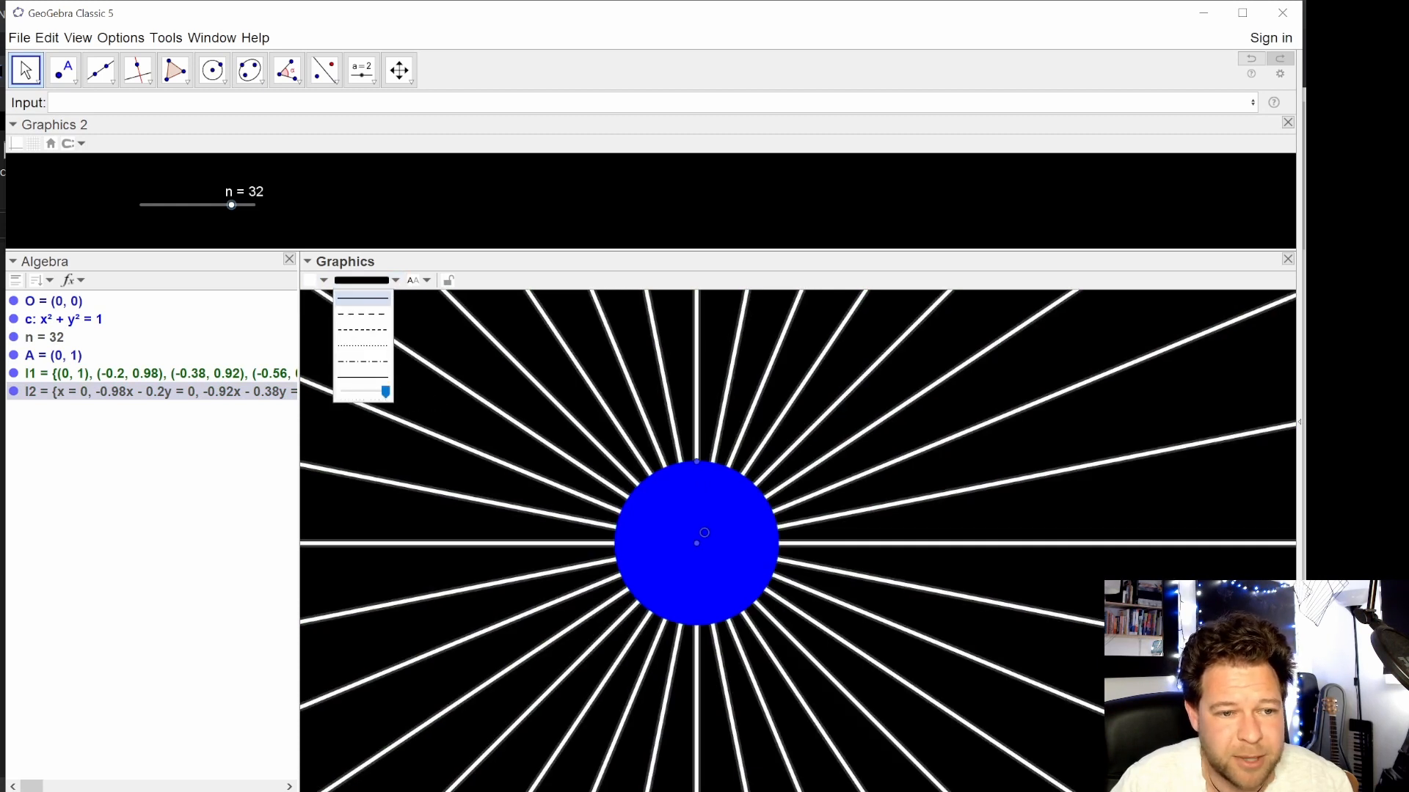
{"action": "left_click", "coordinate": [309, 264]}
{"action": "left_click", "coordinate": [308, 264]}
{"action": "left_click", "coordinate": [308, 263]}
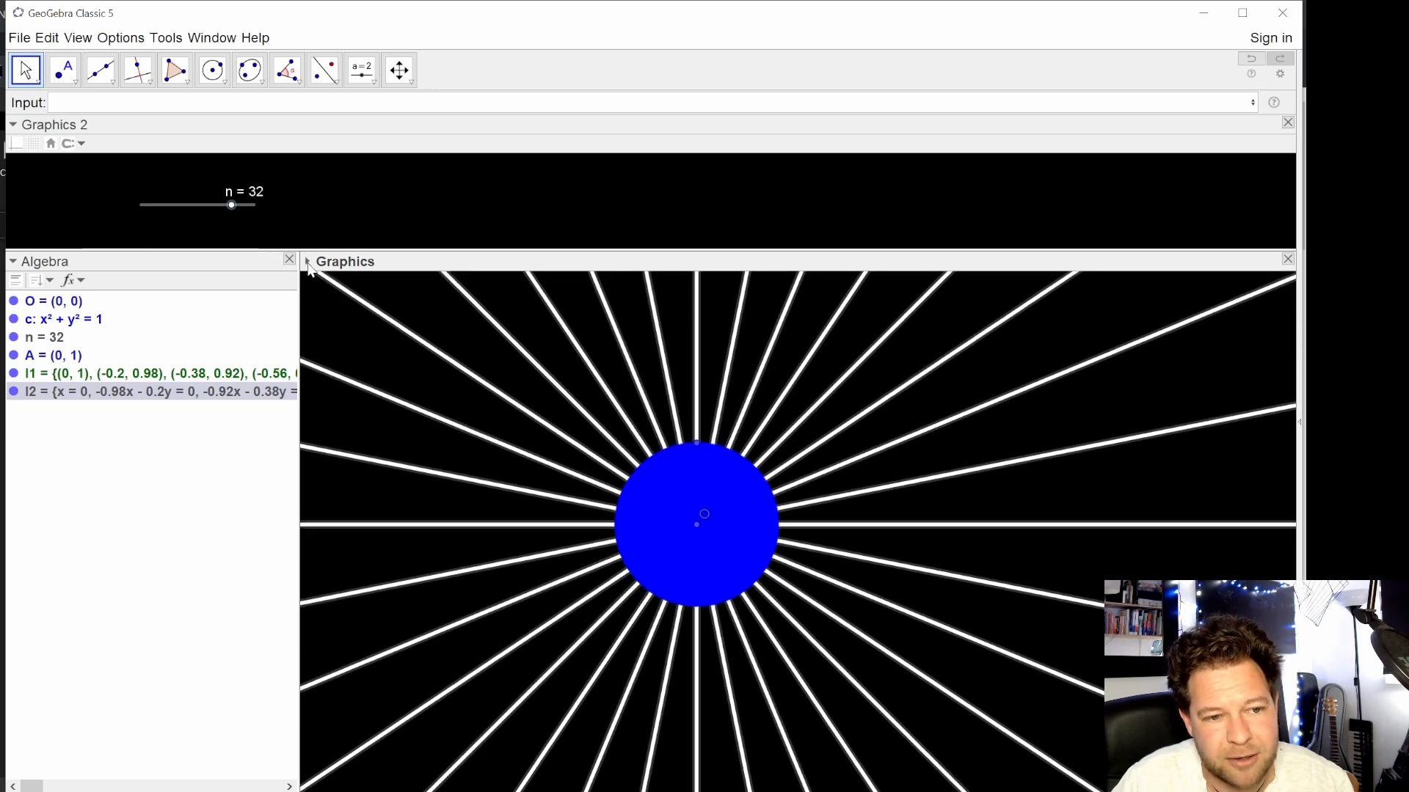
{"action": "left_click", "coordinate": [308, 263]}
- Check the colour and line style settings of the ray list l2 in its object properties
{"action": "right_click", "coordinate": [196, 392]}
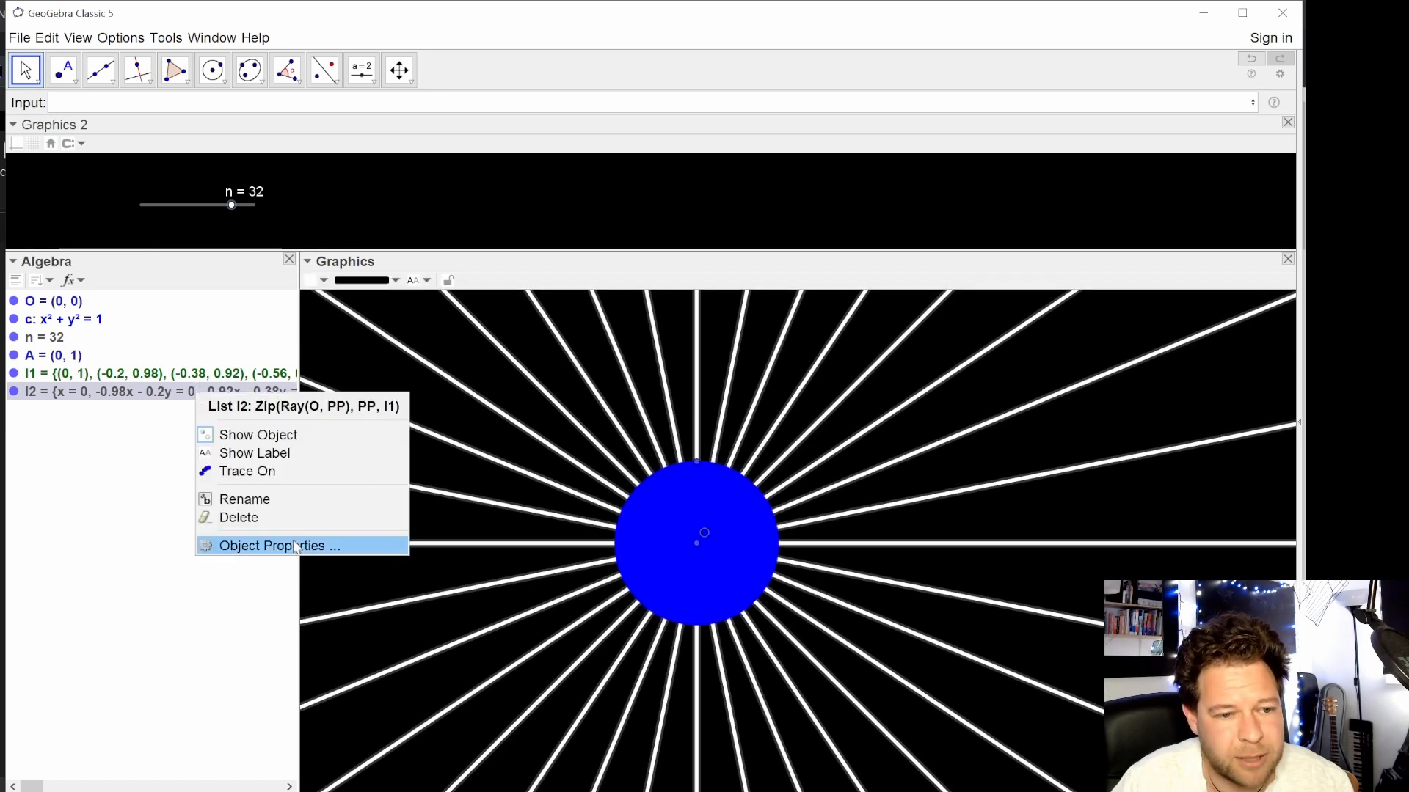
{"action": "left_click", "coordinate": [295, 546]}
{"action": "left_click", "coordinate": [328, 247]}
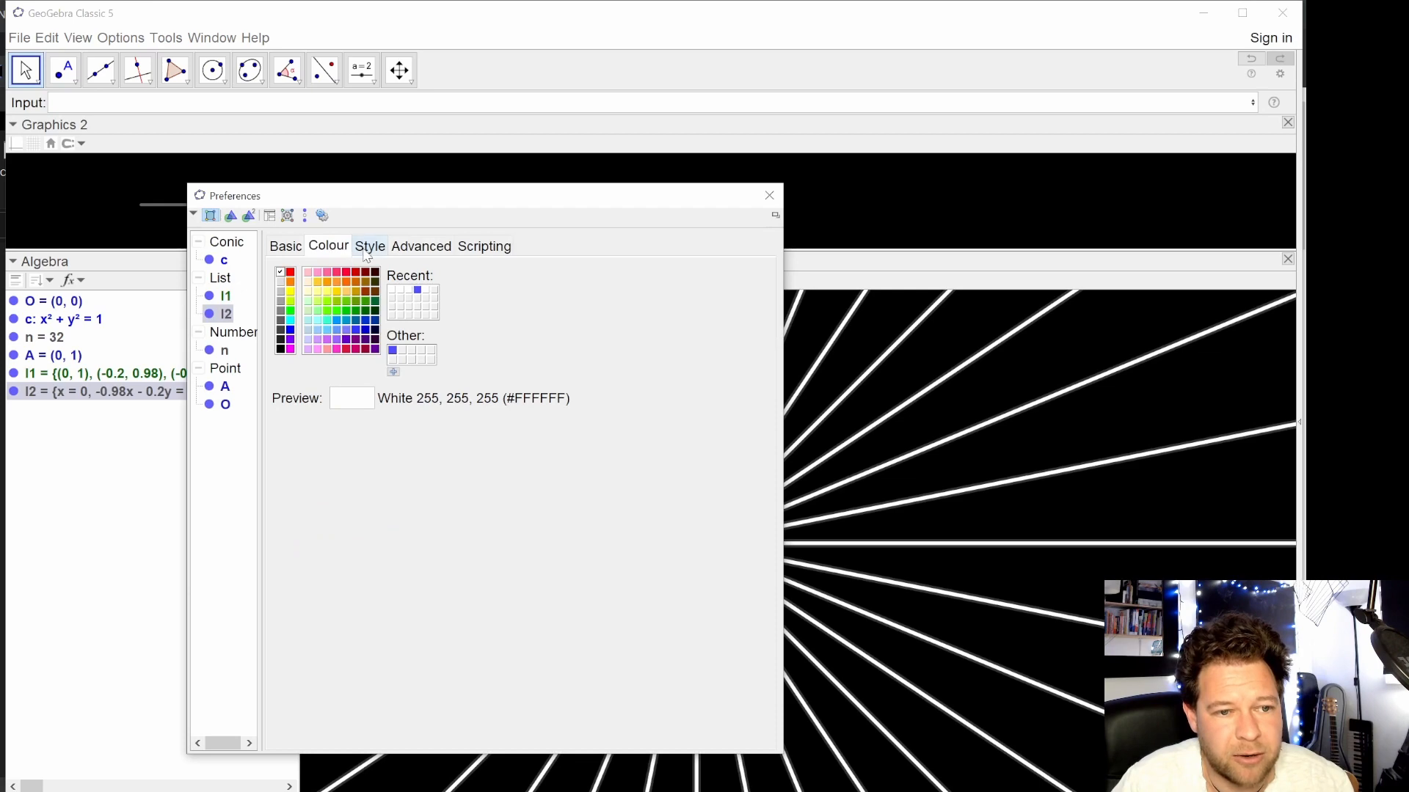
{"action": "left_click", "coordinate": [368, 248]}
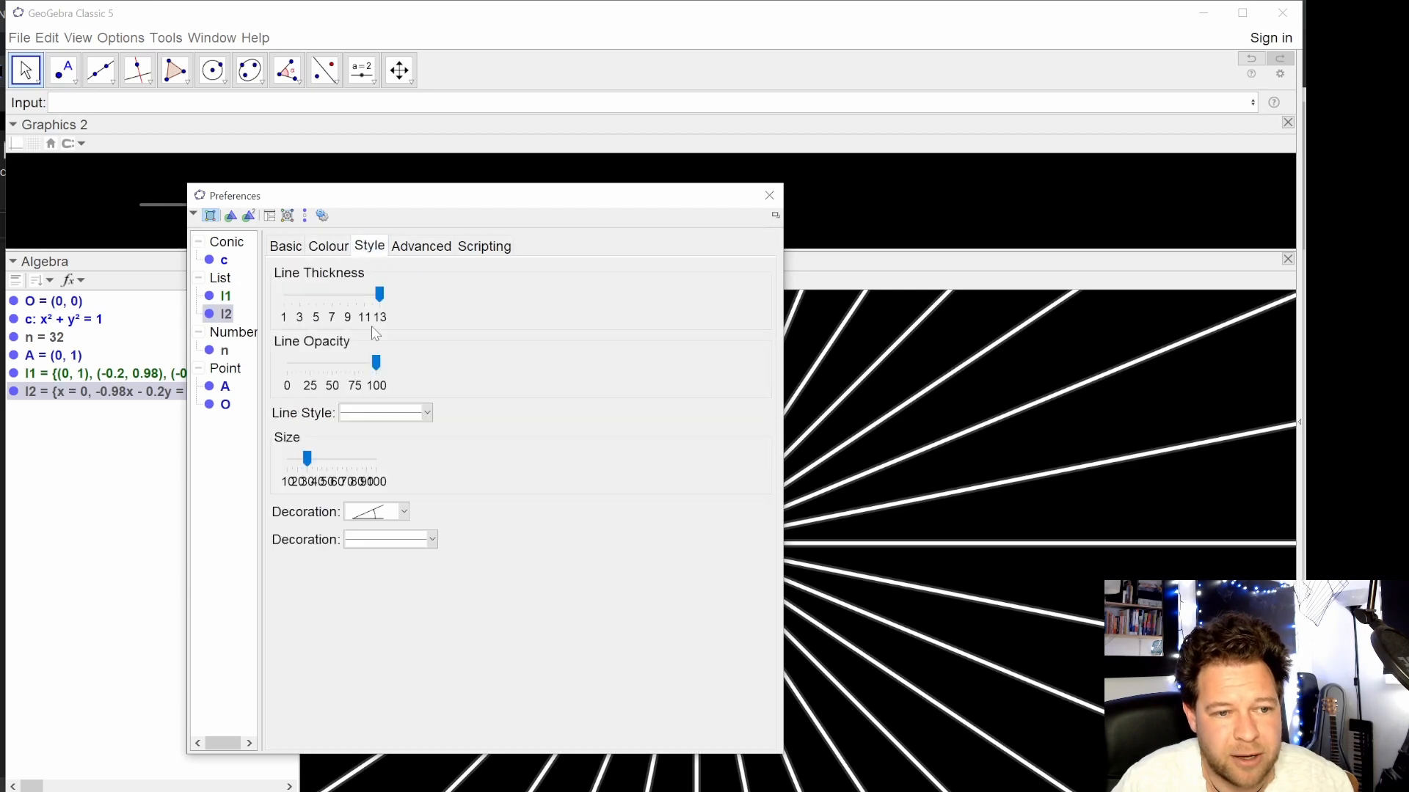
{"action": "left_click", "coordinate": [769, 195]}
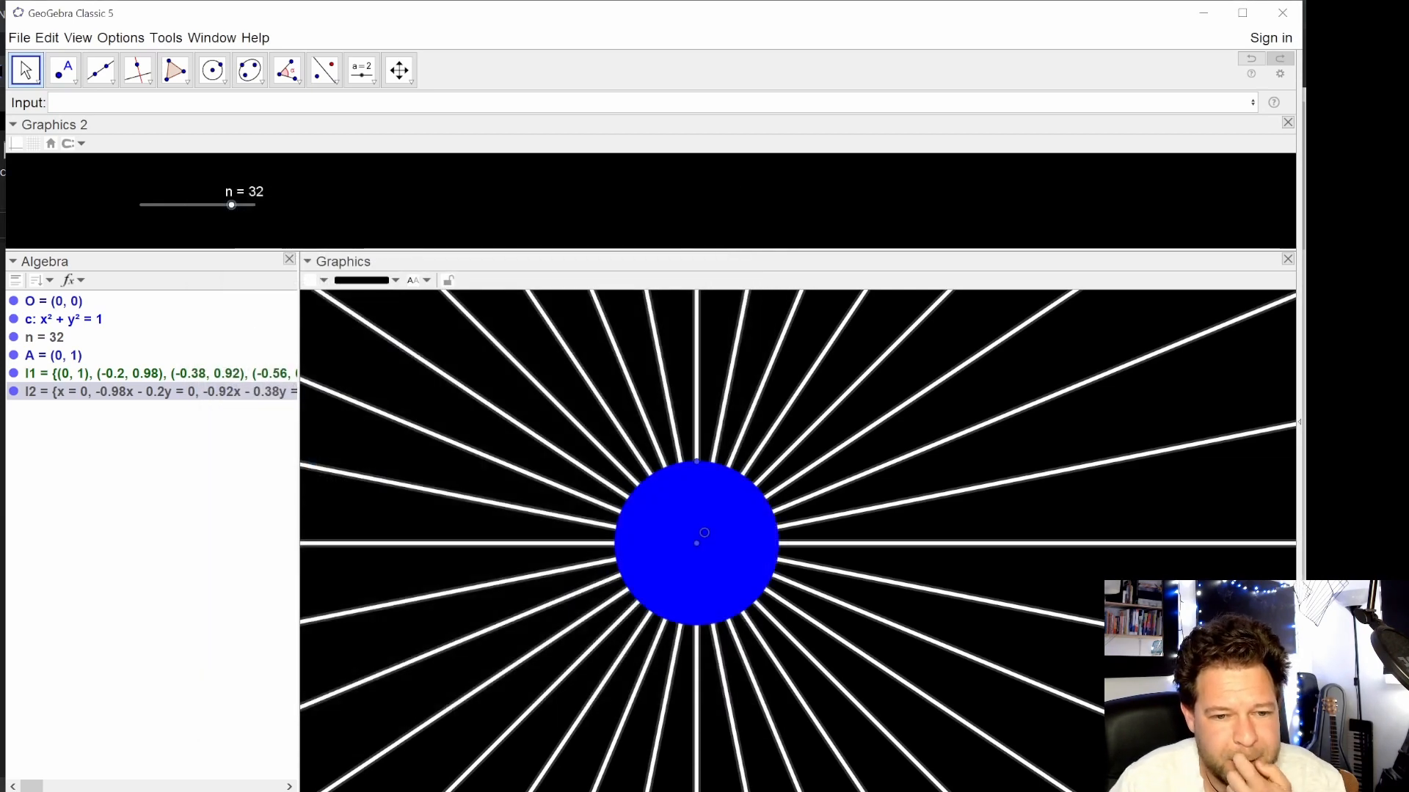
- Try black for the filled unit circle c and settle on a very dark grey
{"action": "left_click", "coordinate": [72, 323]}
{"action": "left_click", "coordinate": [323, 281]}
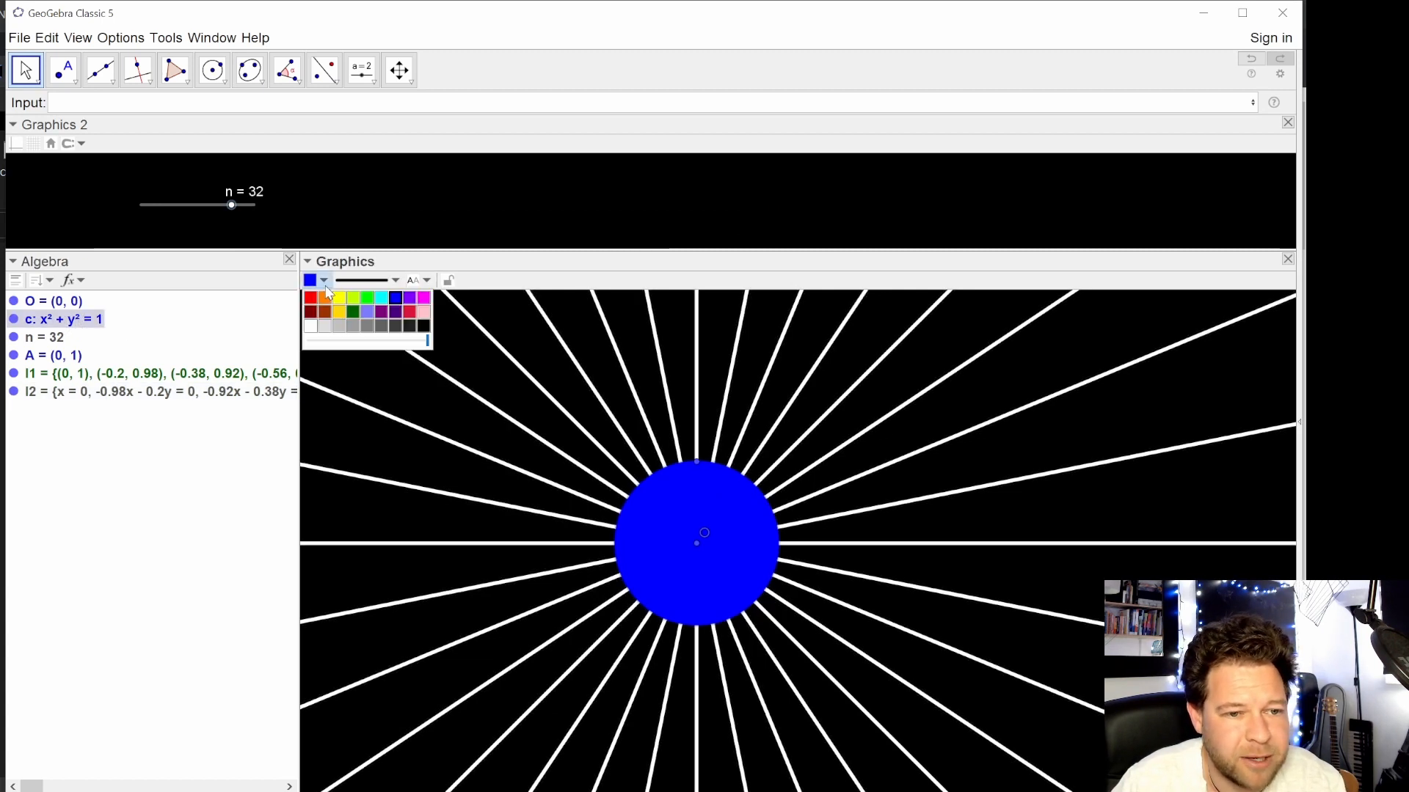
{"action": "left_click", "coordinate": [422, 326]}
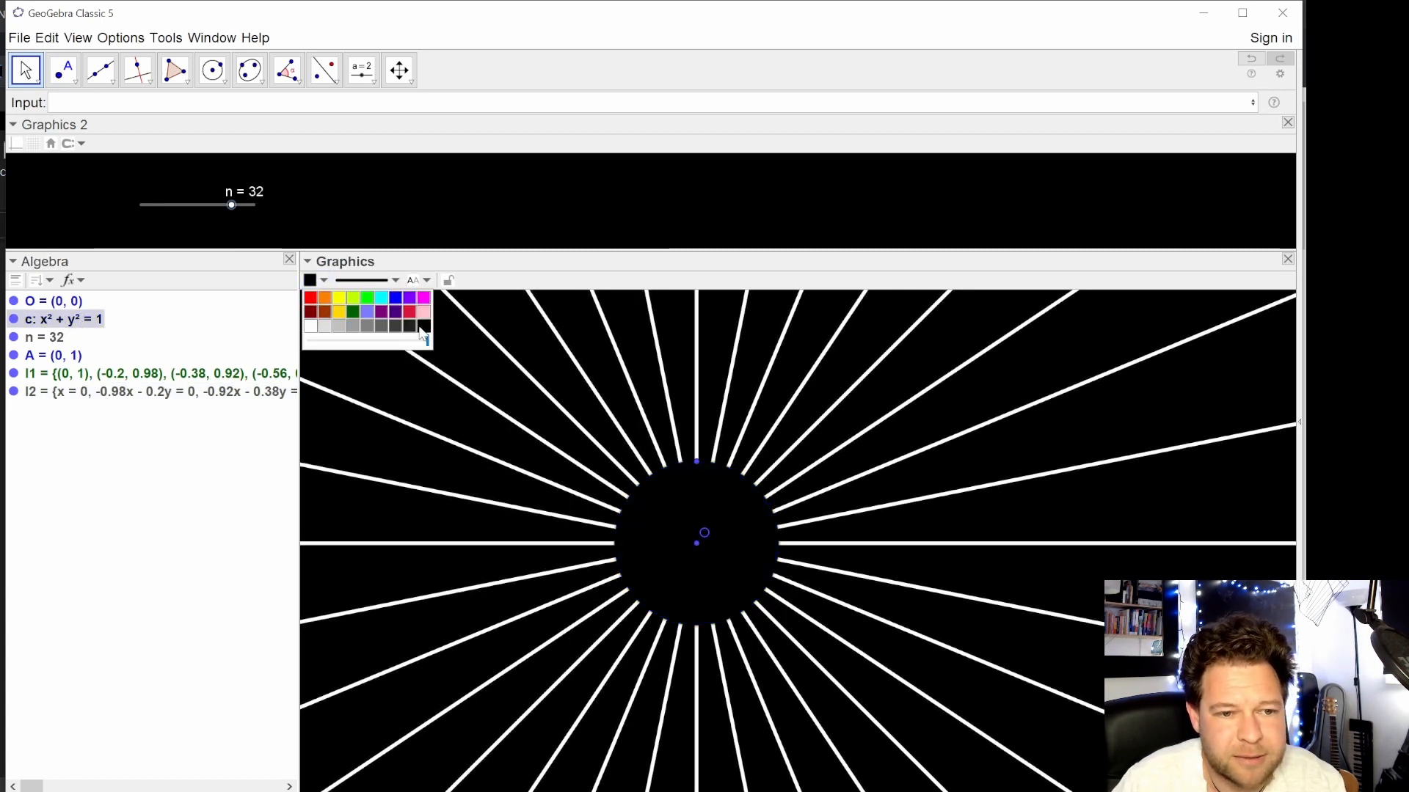
{"action": "left_click", "coordinate": [409, 328]}
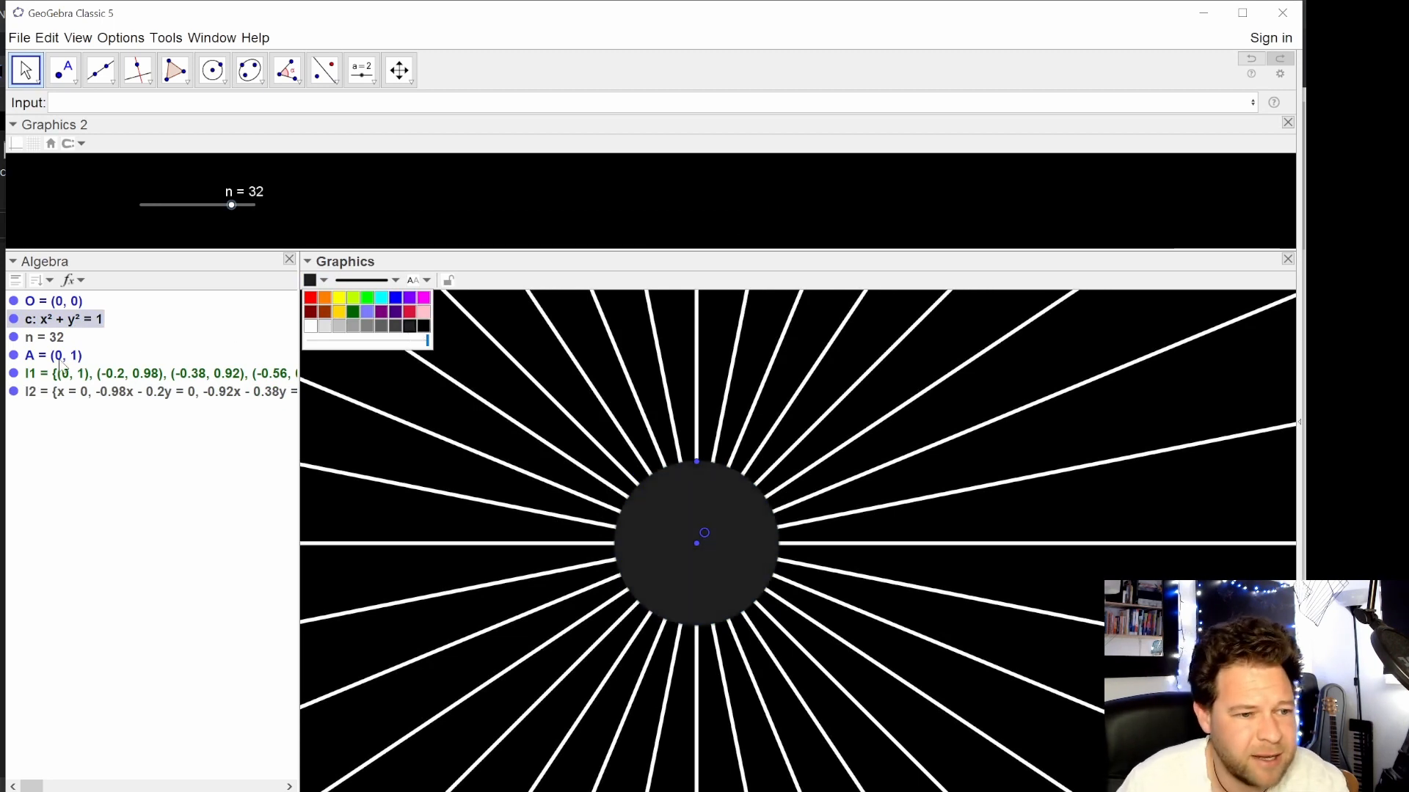
- Hide points A and O
{"action": "left_click", "coordinate": [15, 357]}
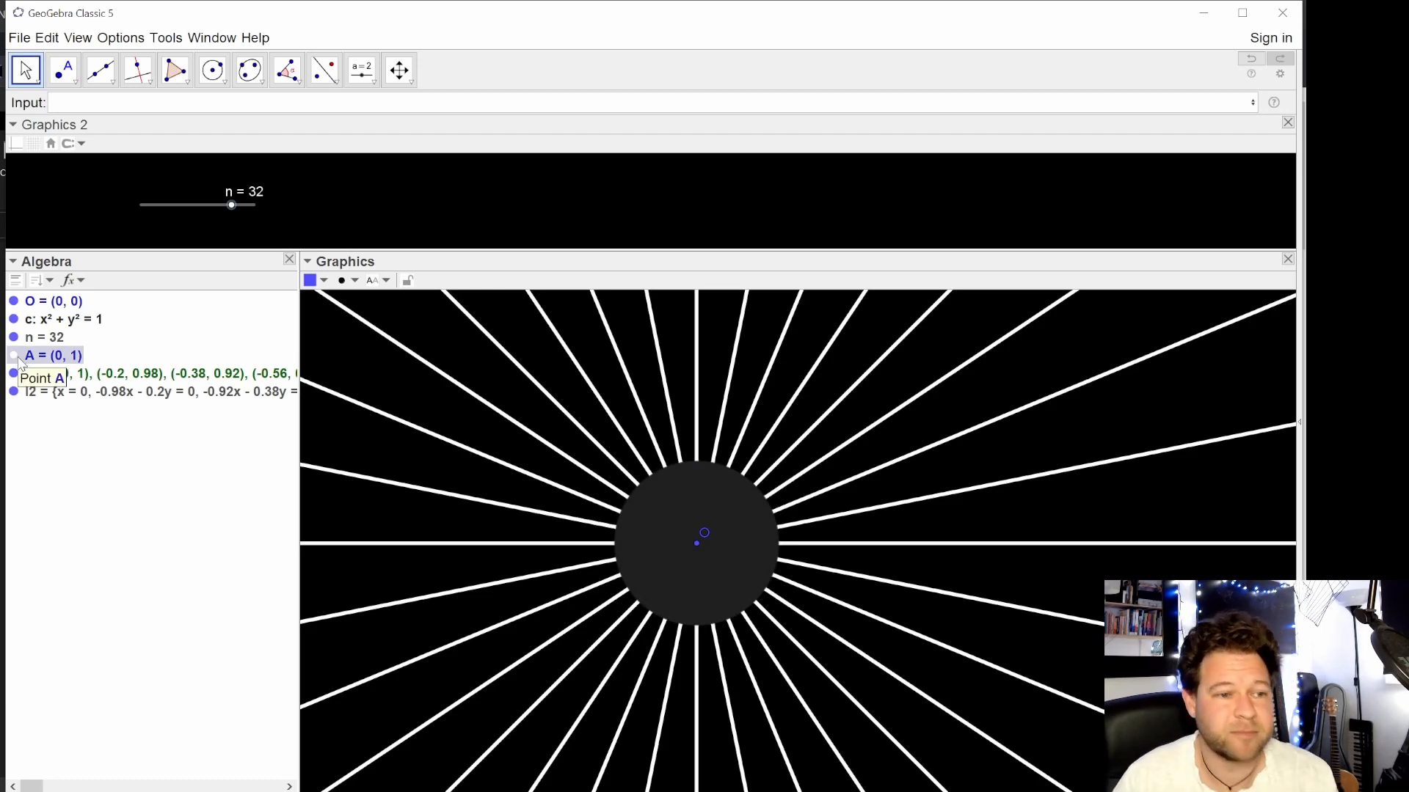
{"action": "left_click", "coordinate": [16, 302]}
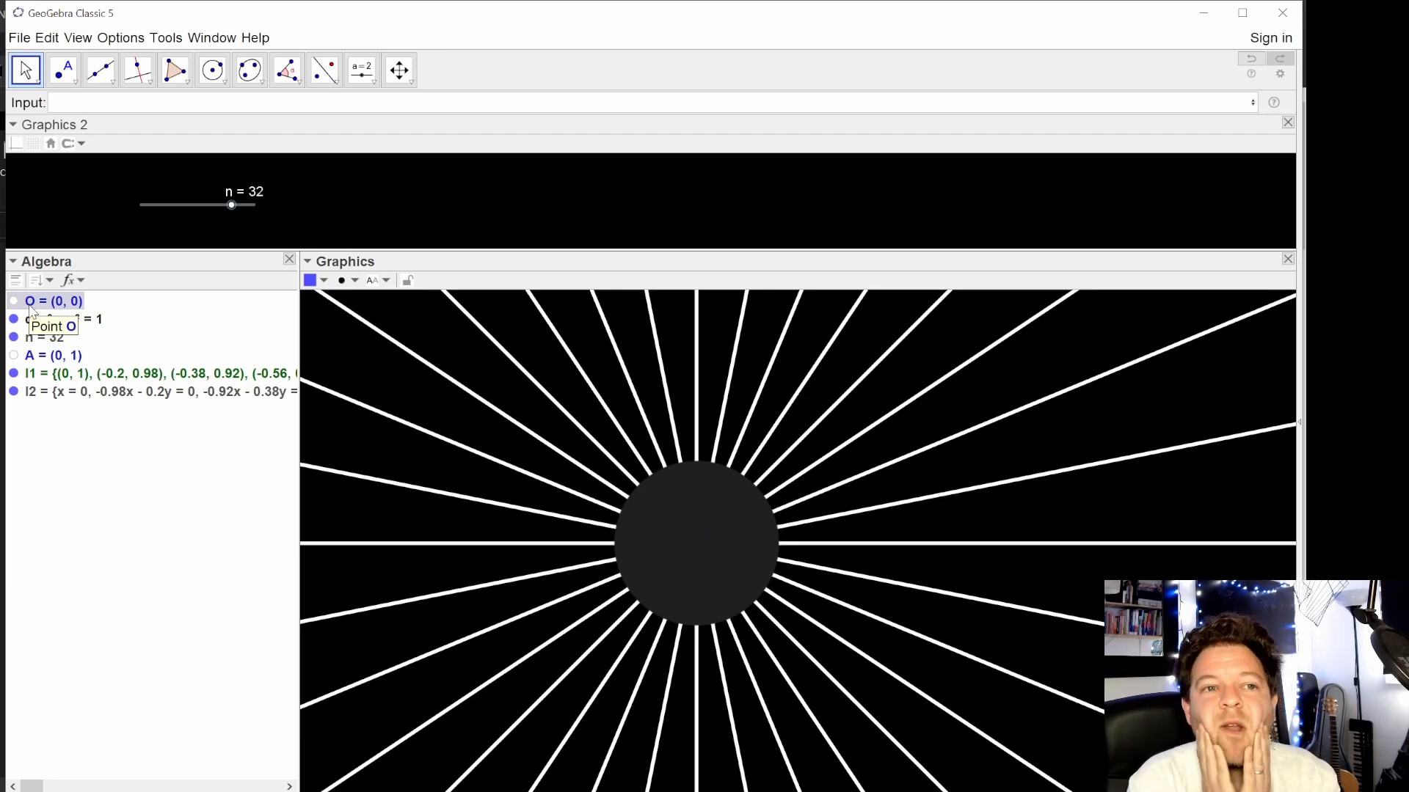
- Place a free point at about (4.21, -0.36) beside the circle and leave the Point tool
{"action": "left_click", "coordinate": [63, 69]}
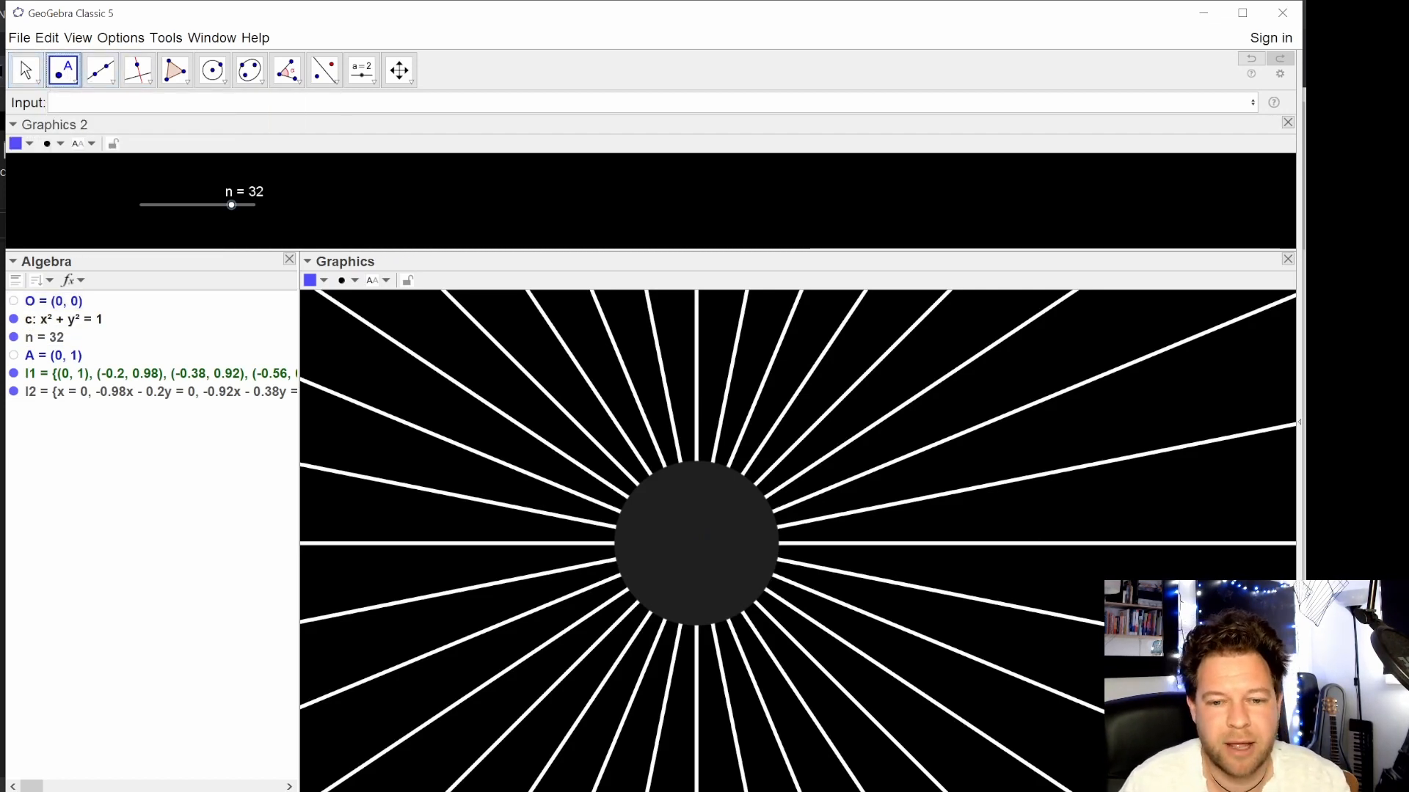
{"action": "left_click", "coordinate": [1040, 572]}
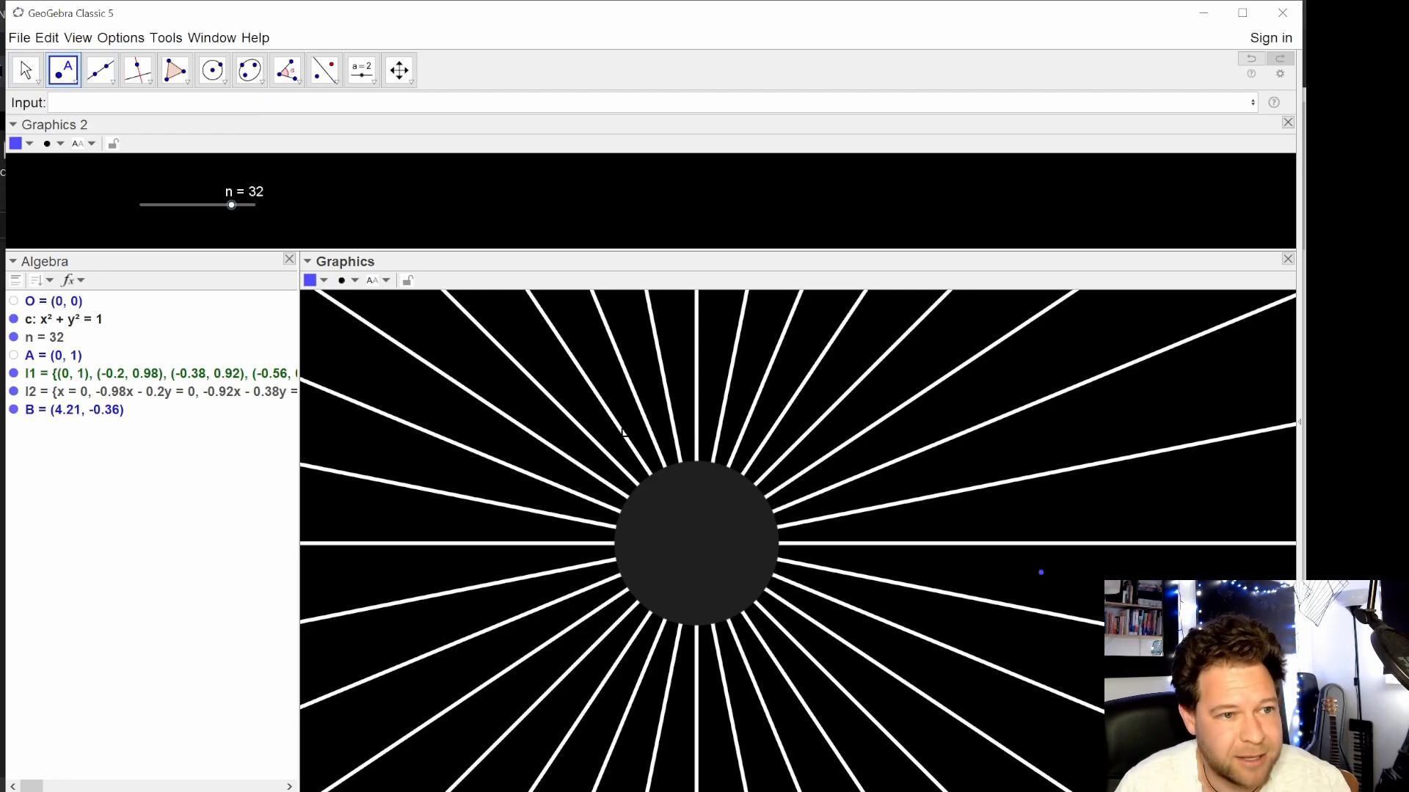
{"action": "left_click", "coordinate": [84, 423]}
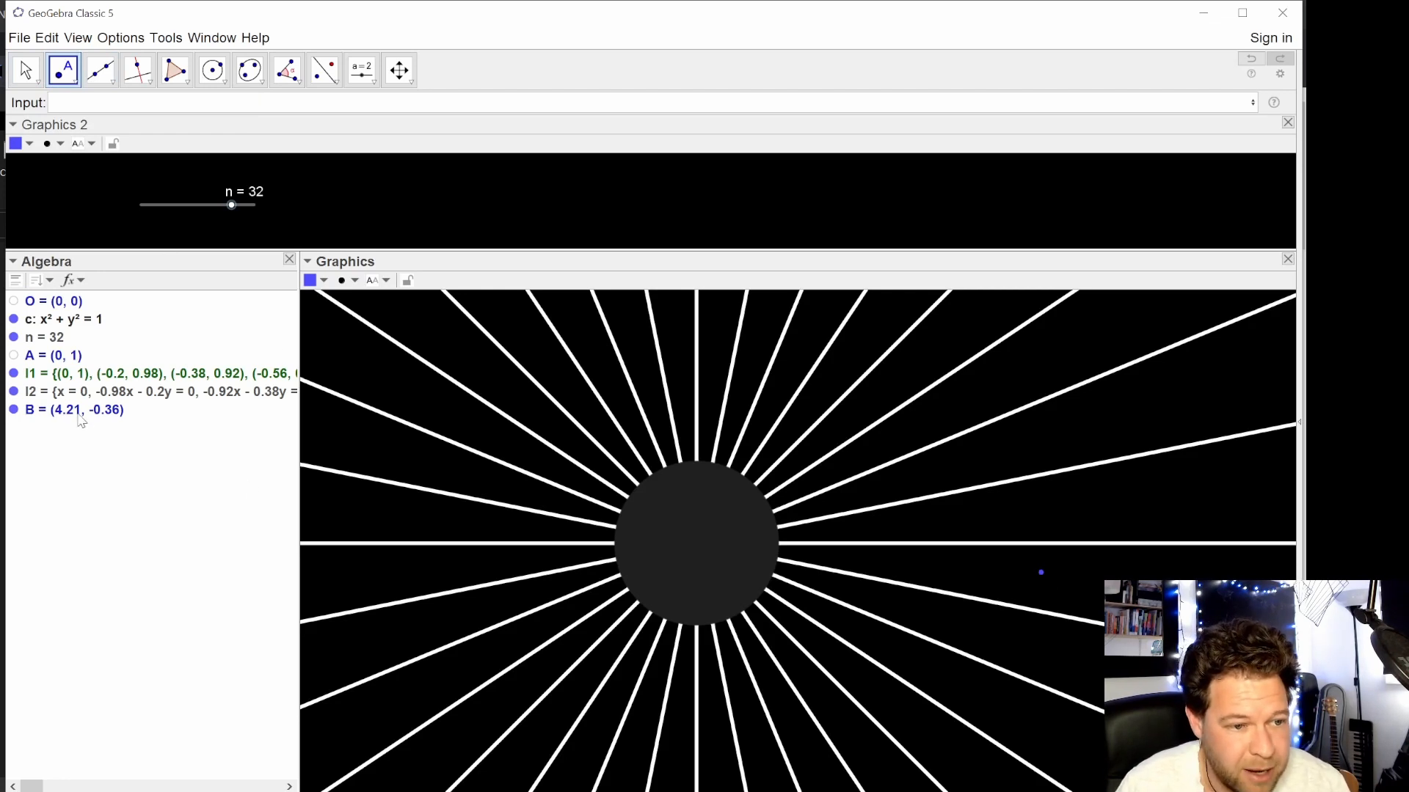
{"action": "key", "text": "Escape"}
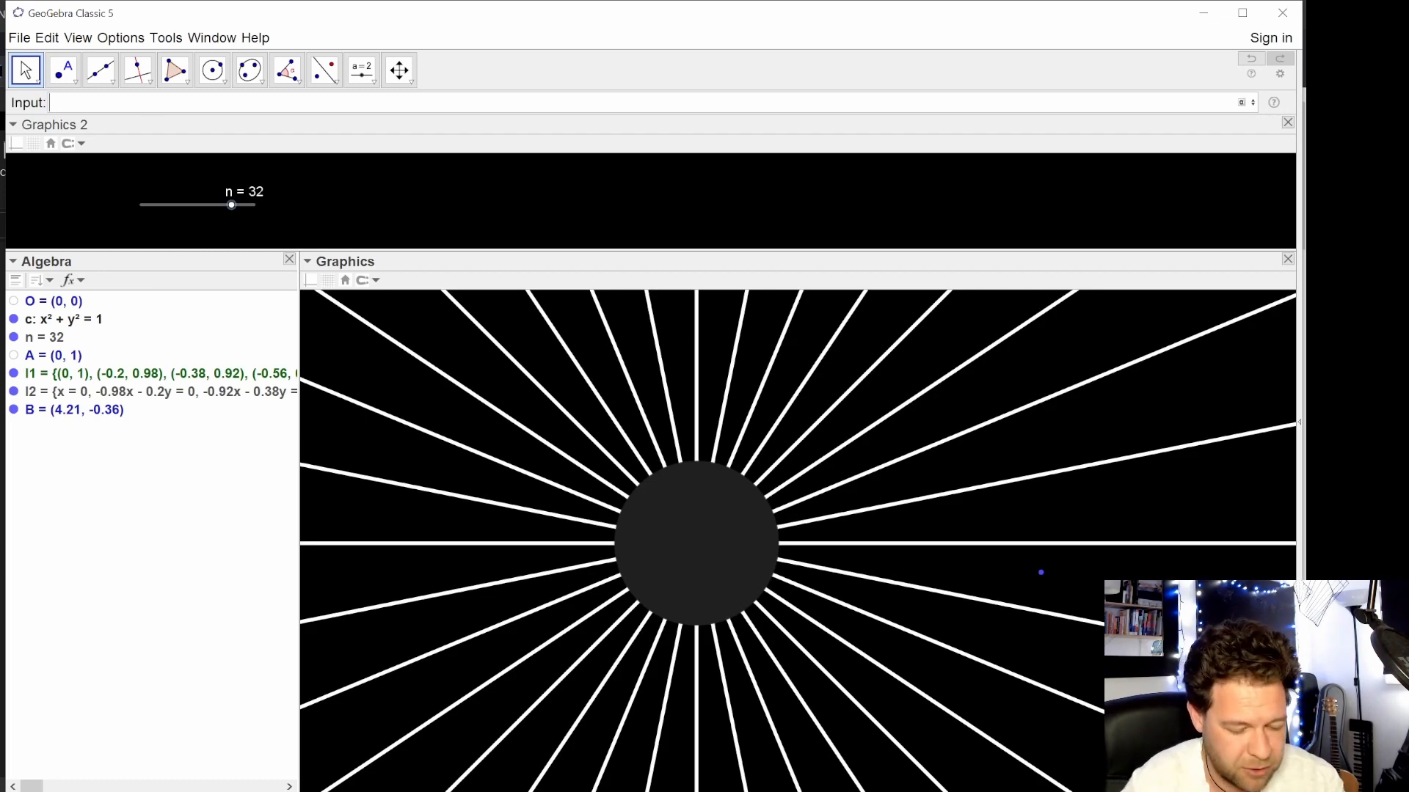
- Create a circle centred on point B with radius 1
{"action": "type", "text": "Cir"}
{"action": "key", "text": "Return"}
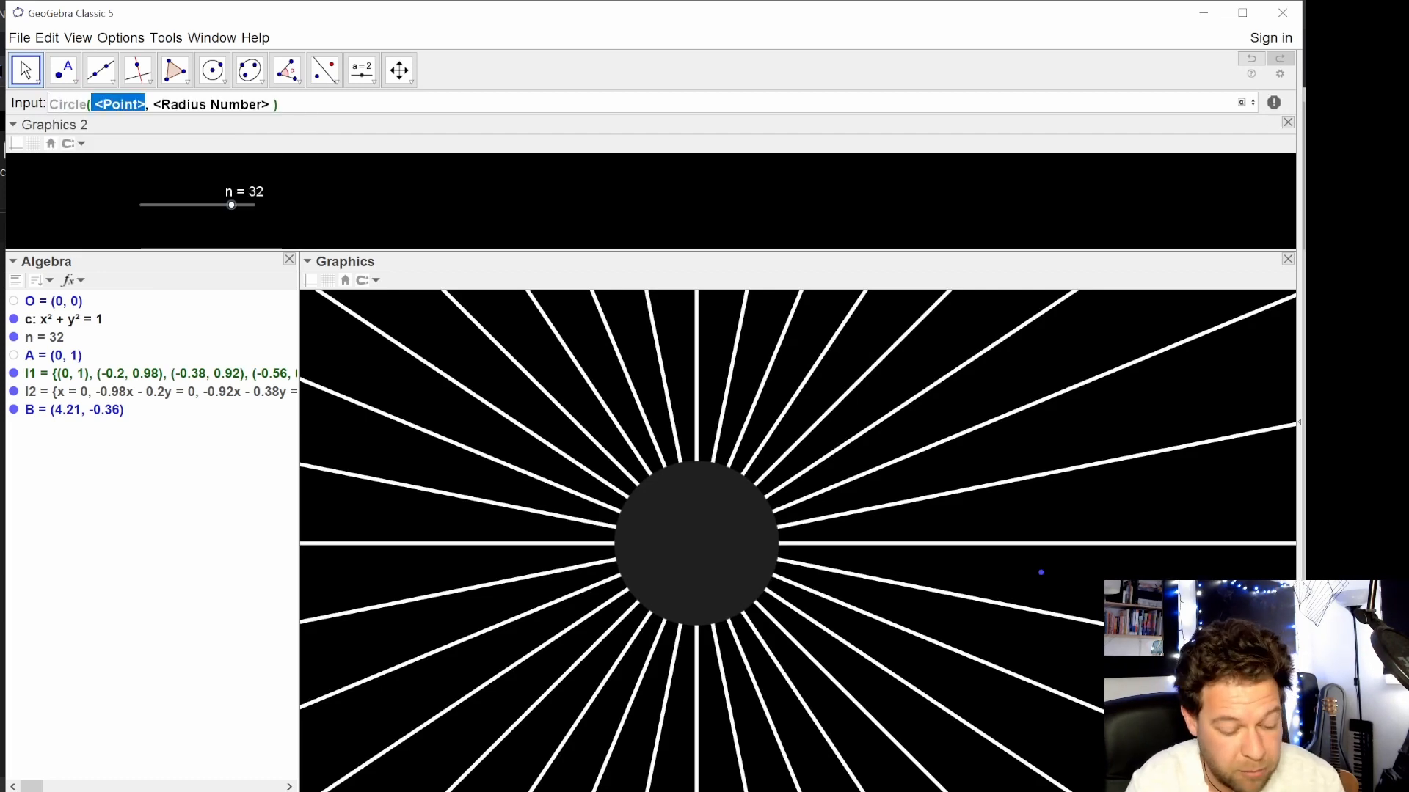
{"action": "type", "text": "B"}
{"action": "key", "text": "Tab"}
{"action": "type", "text": "1"}
{"action": "key", "text": "Return"}
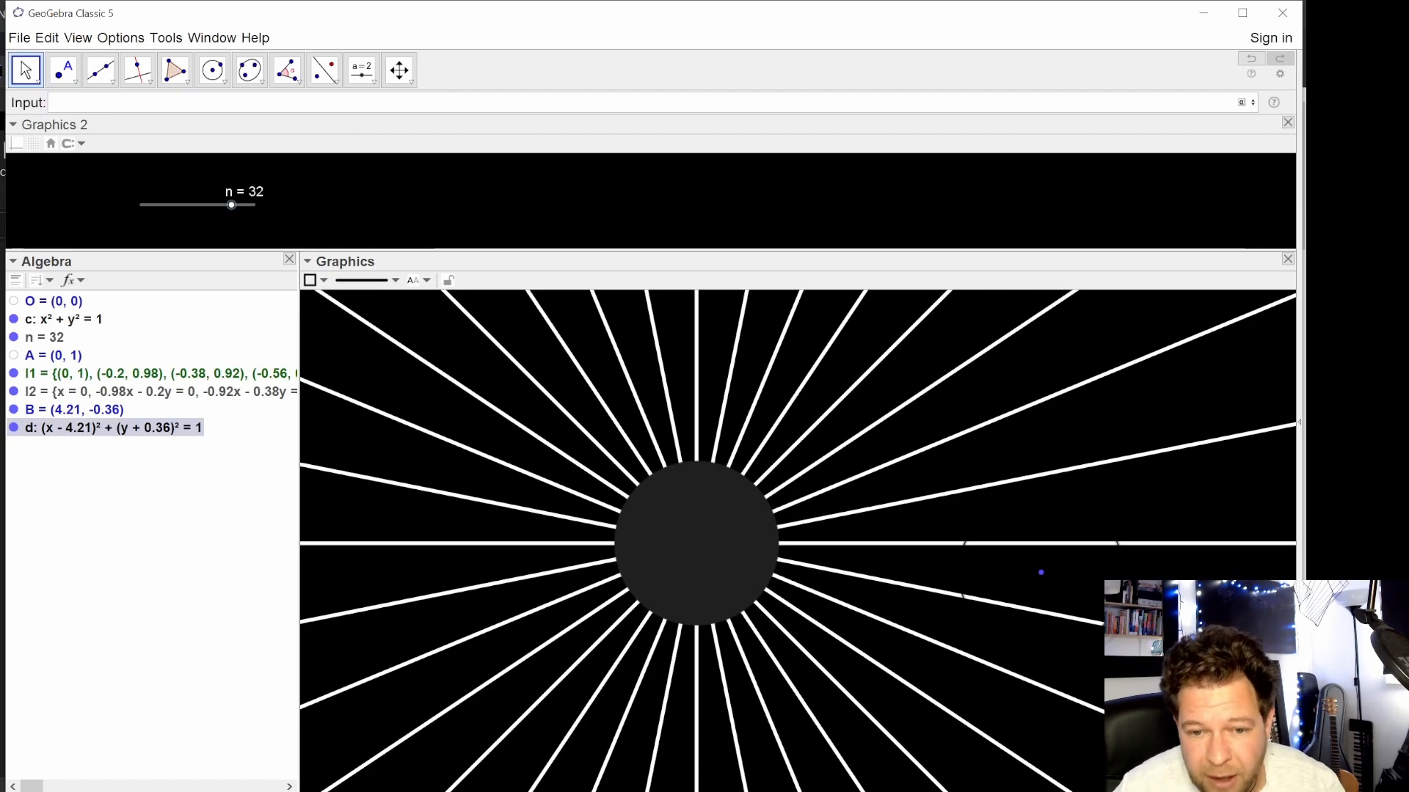
- Colour the filled circle around point B red and move its centre to about (3.61, -0.74)
{"action": "right_click", "coordinate": [171, 431]}
{"action": "left_click", "coordinate": [243, 607]}
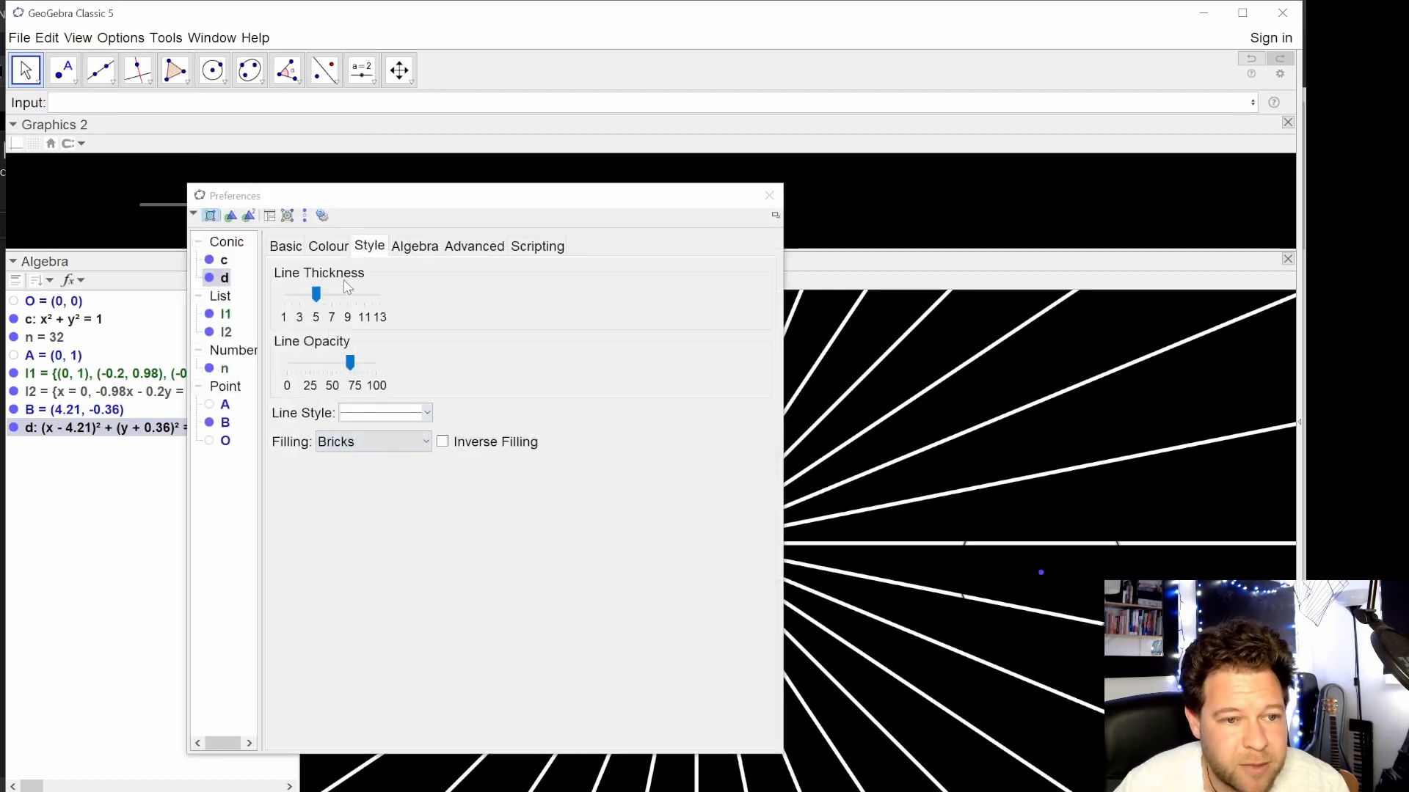
{"action": "left_click", "coordinate": [329, 247]}
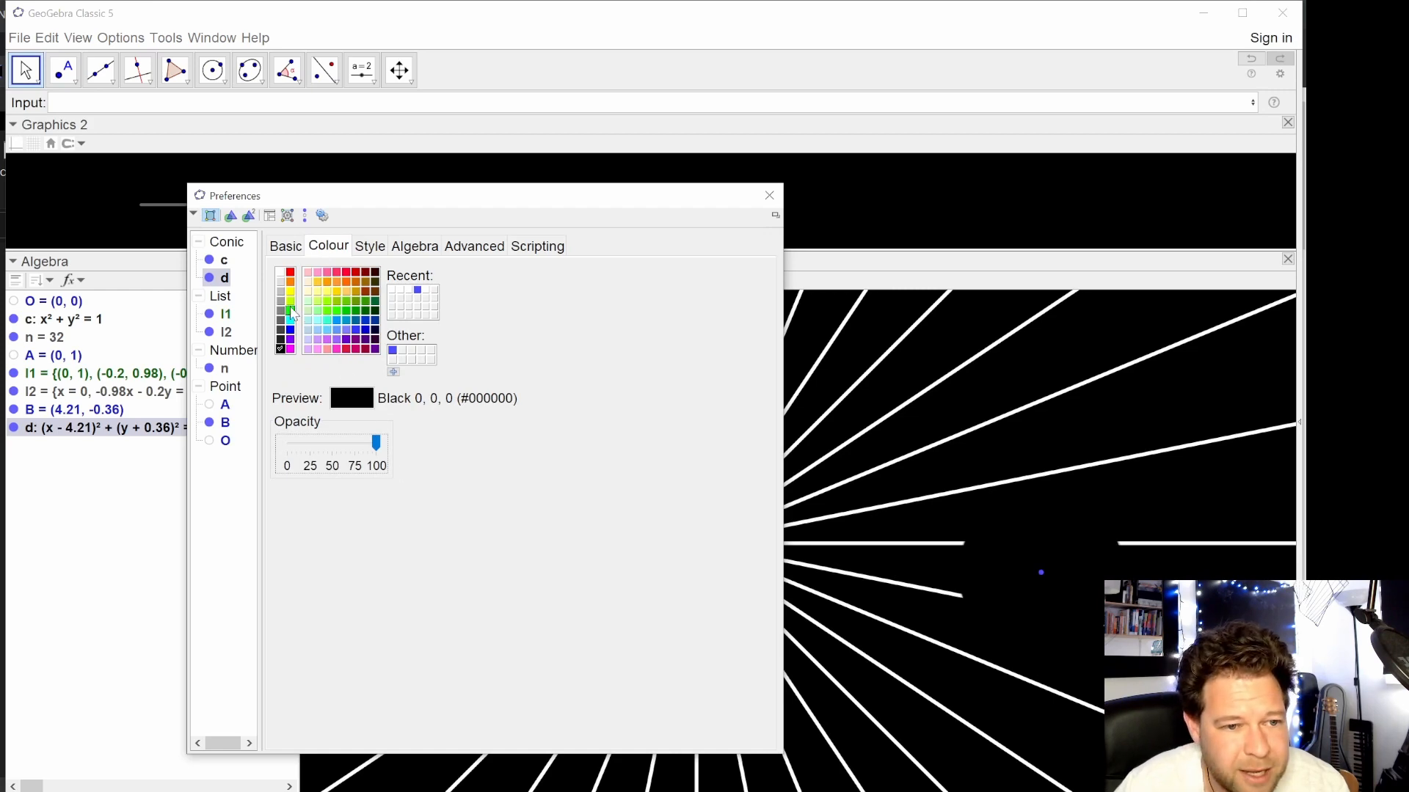
{"action": "left_click", "coordinate": [291, 282]}
{"action": "left_click", "coordinate": [291, 273]}
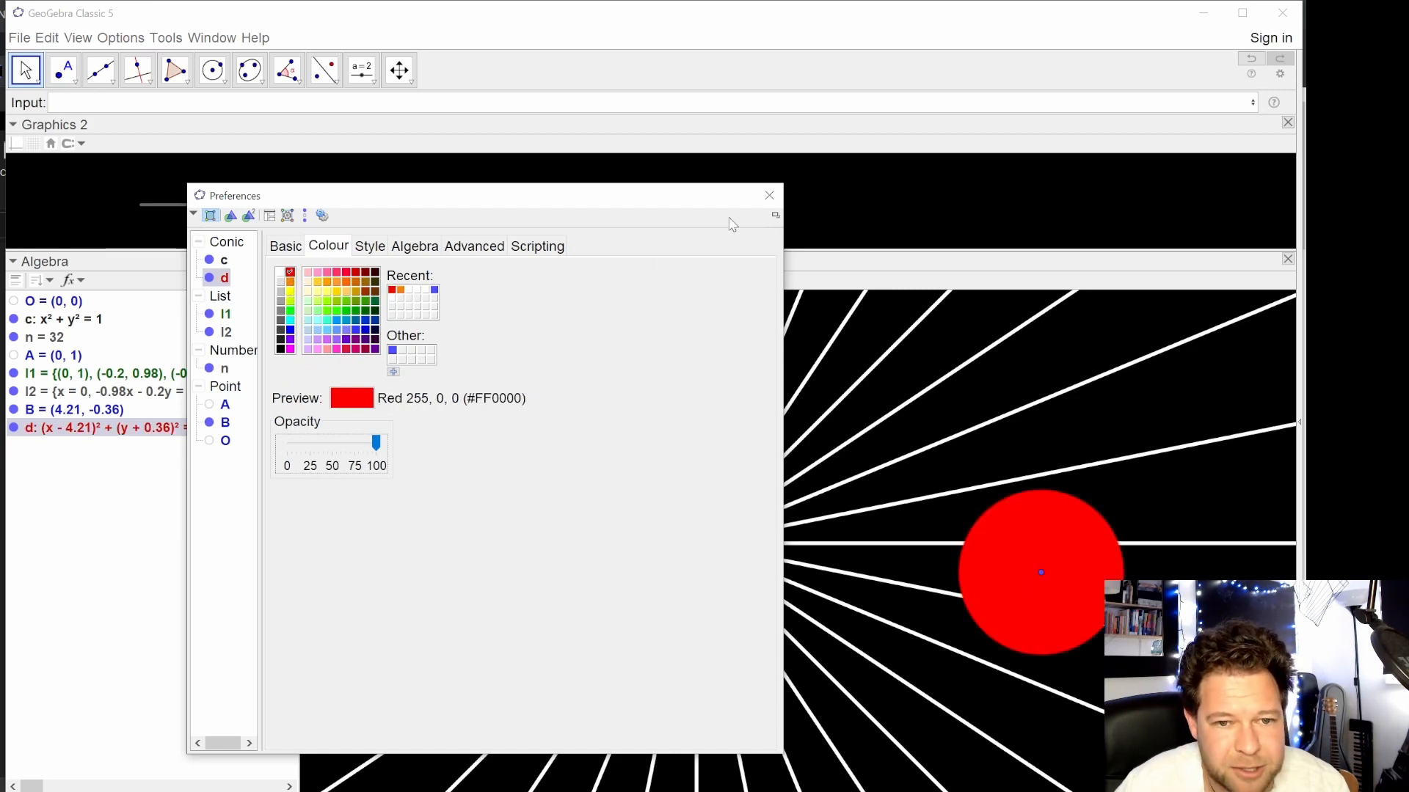
{"action": "left_click", "coordinate": [768, 196]}
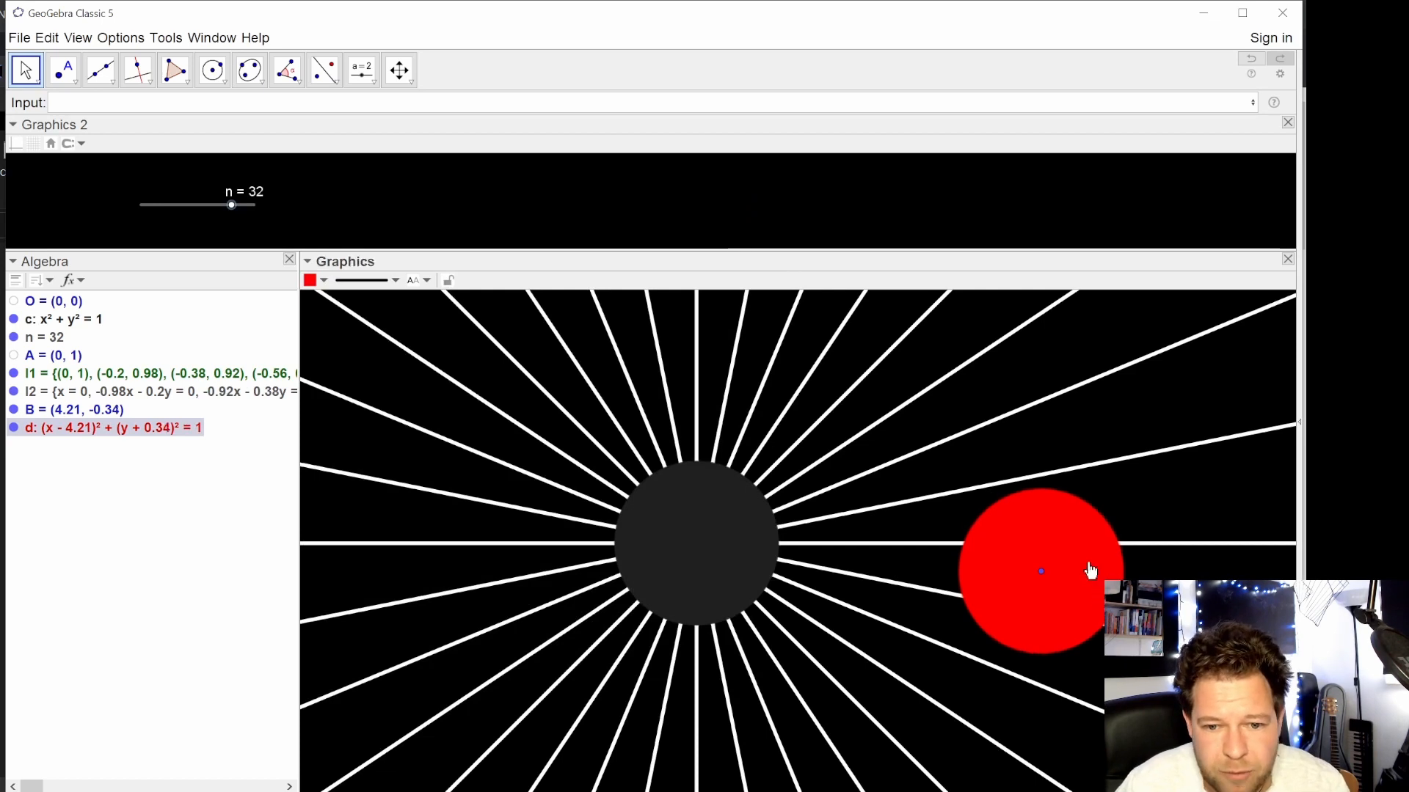
{"action": "left_click_drag", "start_coordinate": [1057, 519], "coordinate": [990, 604]}
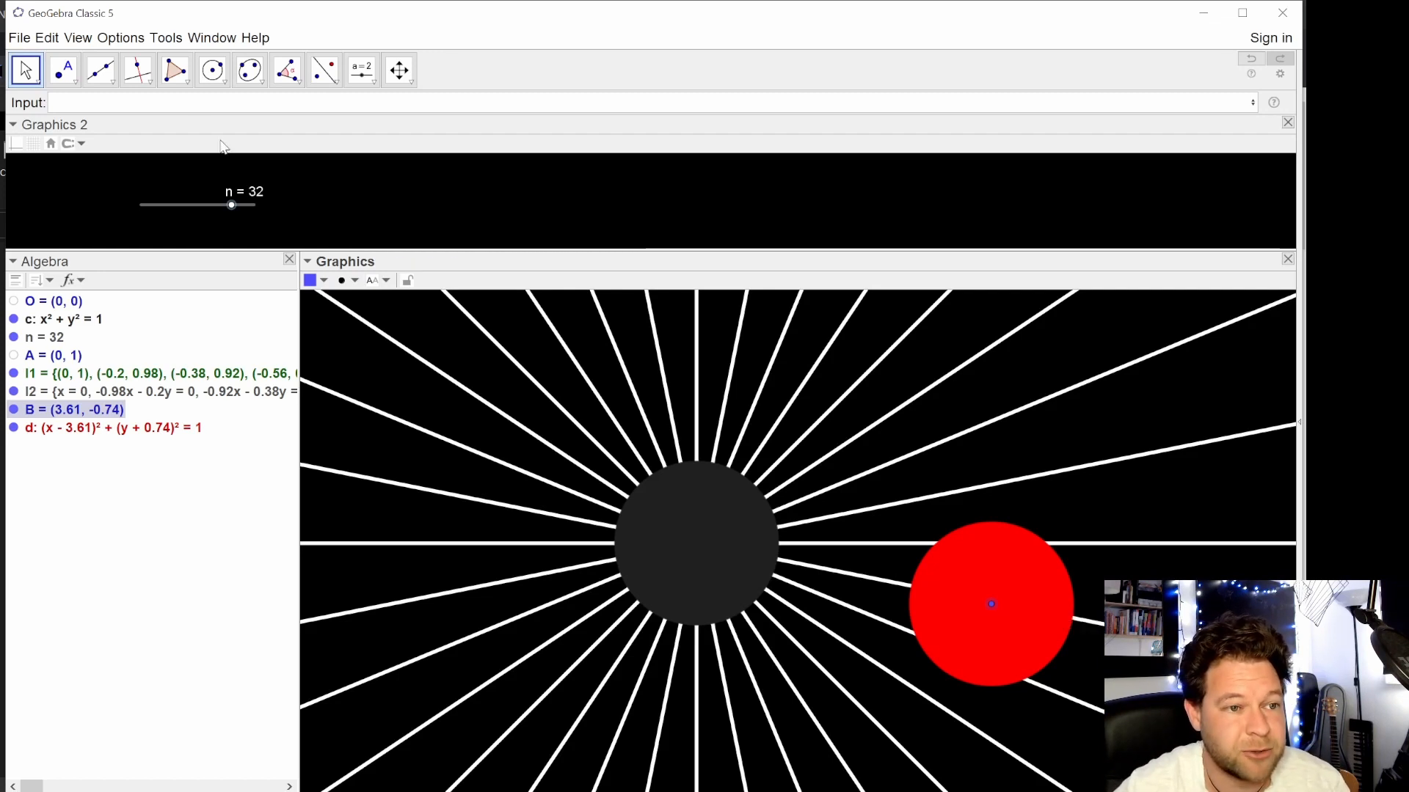
- Create a circle centred on point B with radius 40
{"action": "type", "text": "c"}
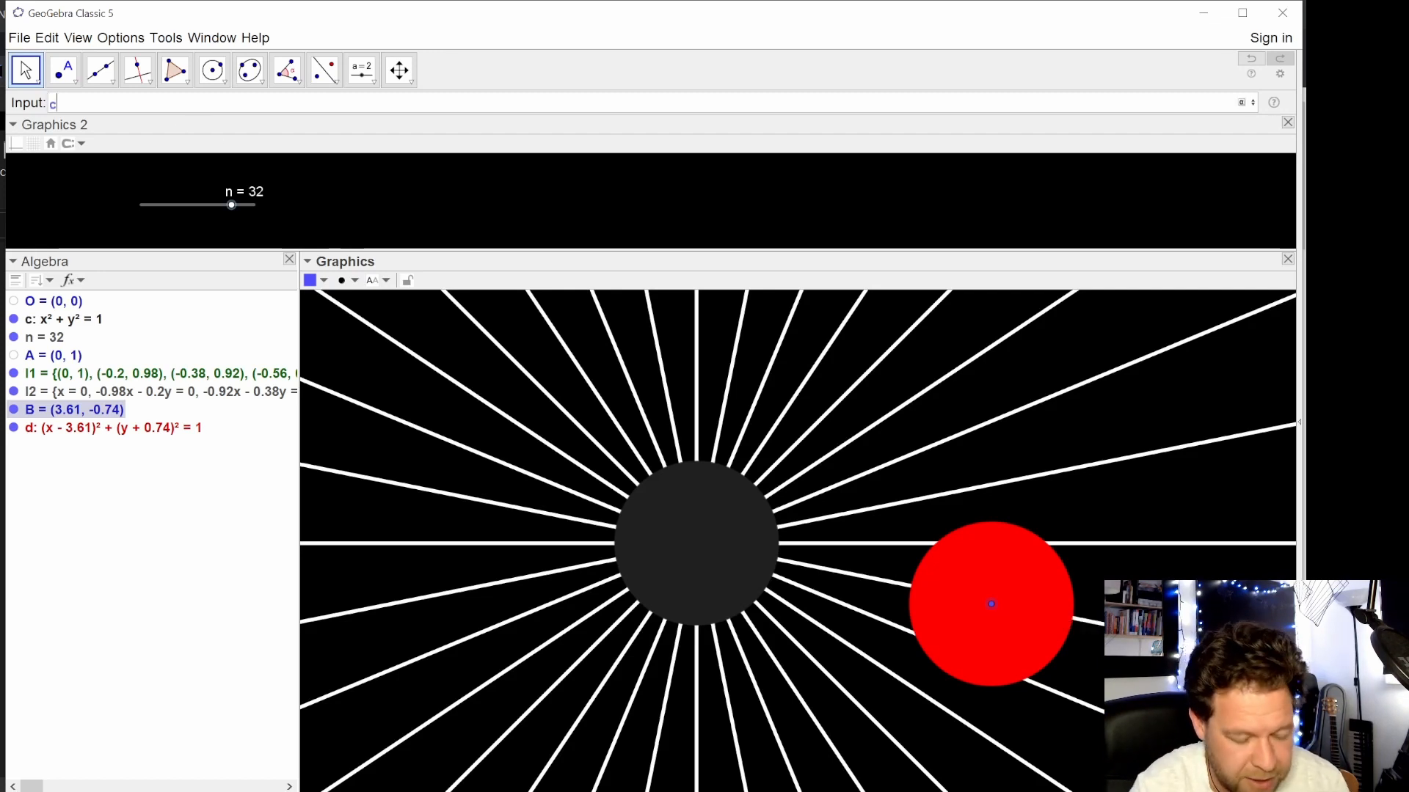
{"action": "type", "text": "ircle( <Point>, <Radius Number> )"}
{"action": "key", "text": "Return"}
{"action": "type", "text": "B"}
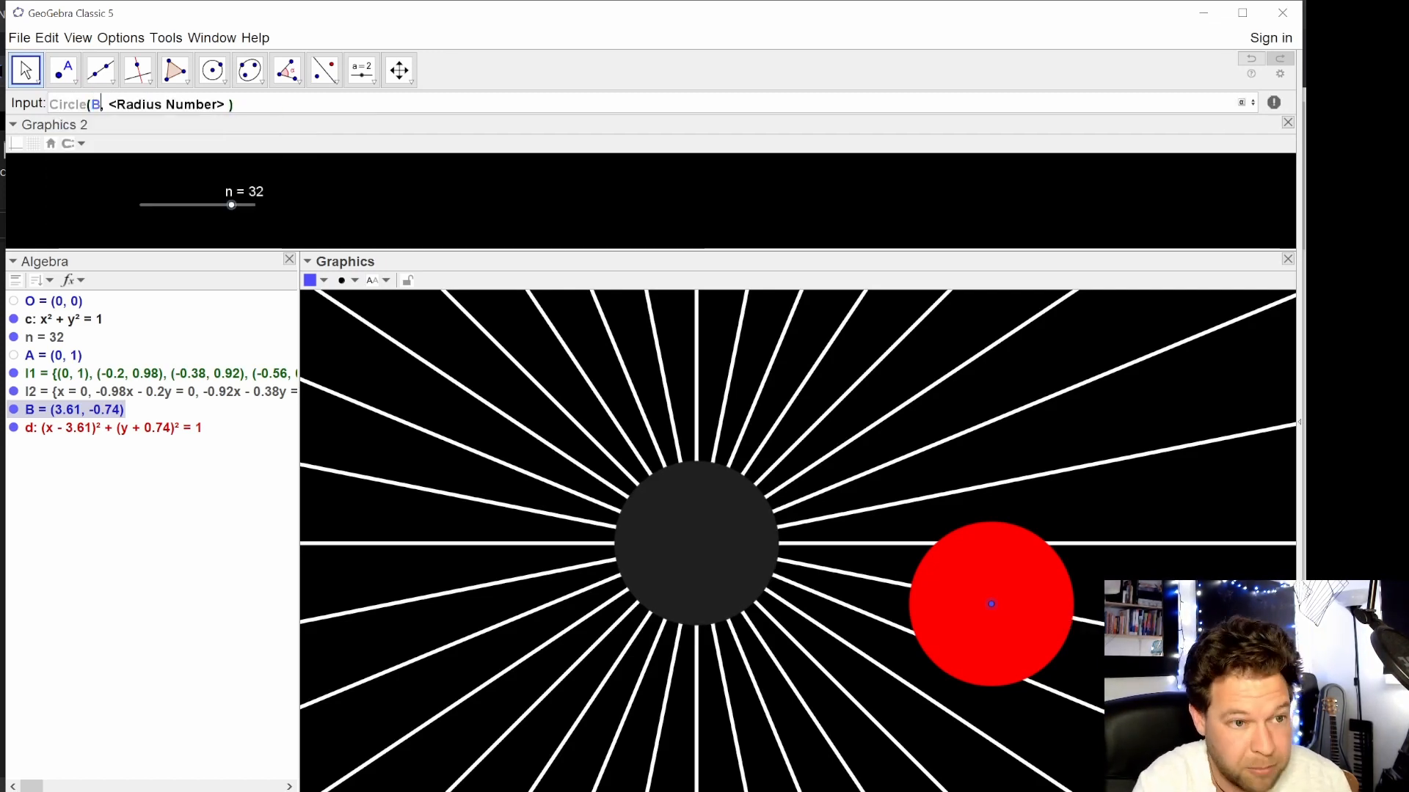
{"action": "key", "text": "Tab"}
{"action": "type", "text": "40"}
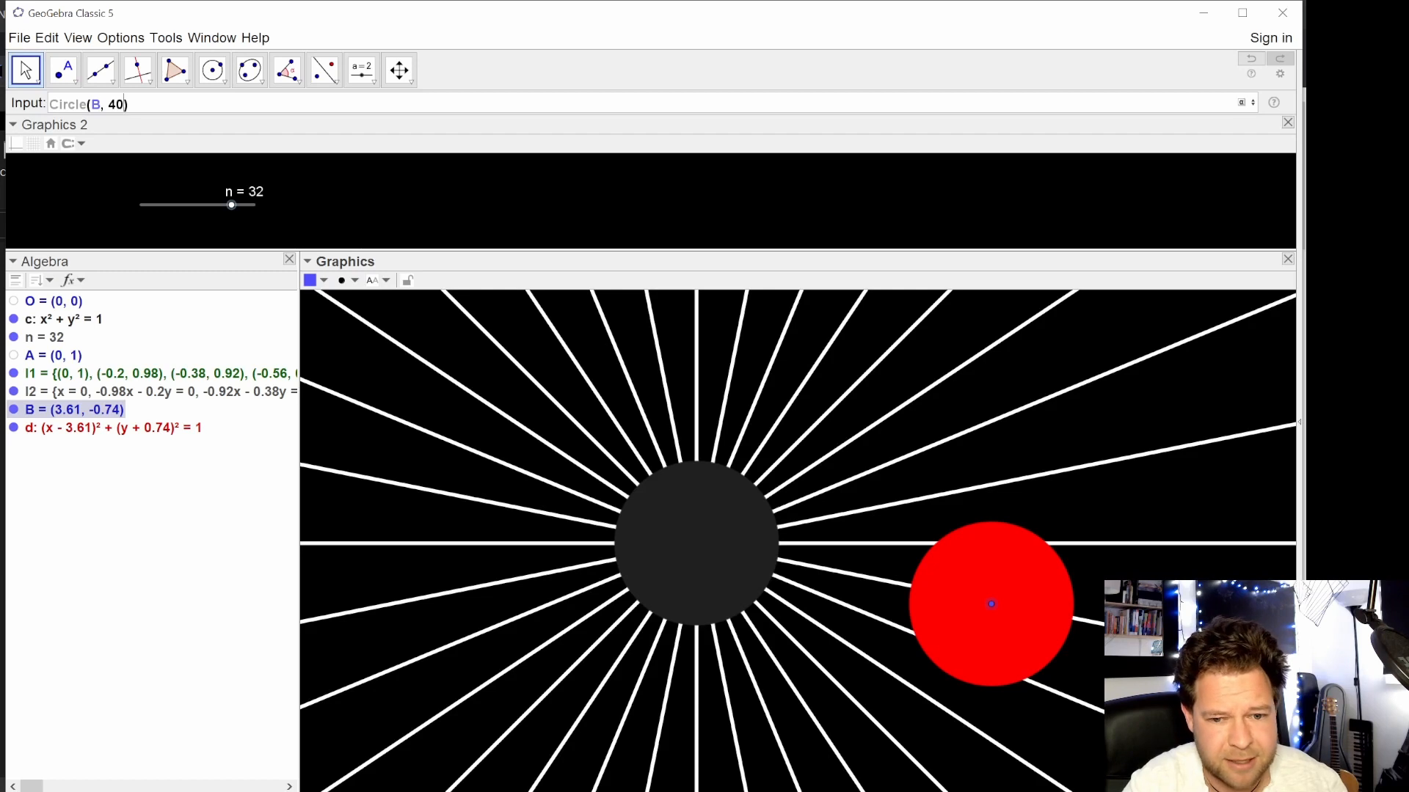
{"action": "key", "text": "Return"}
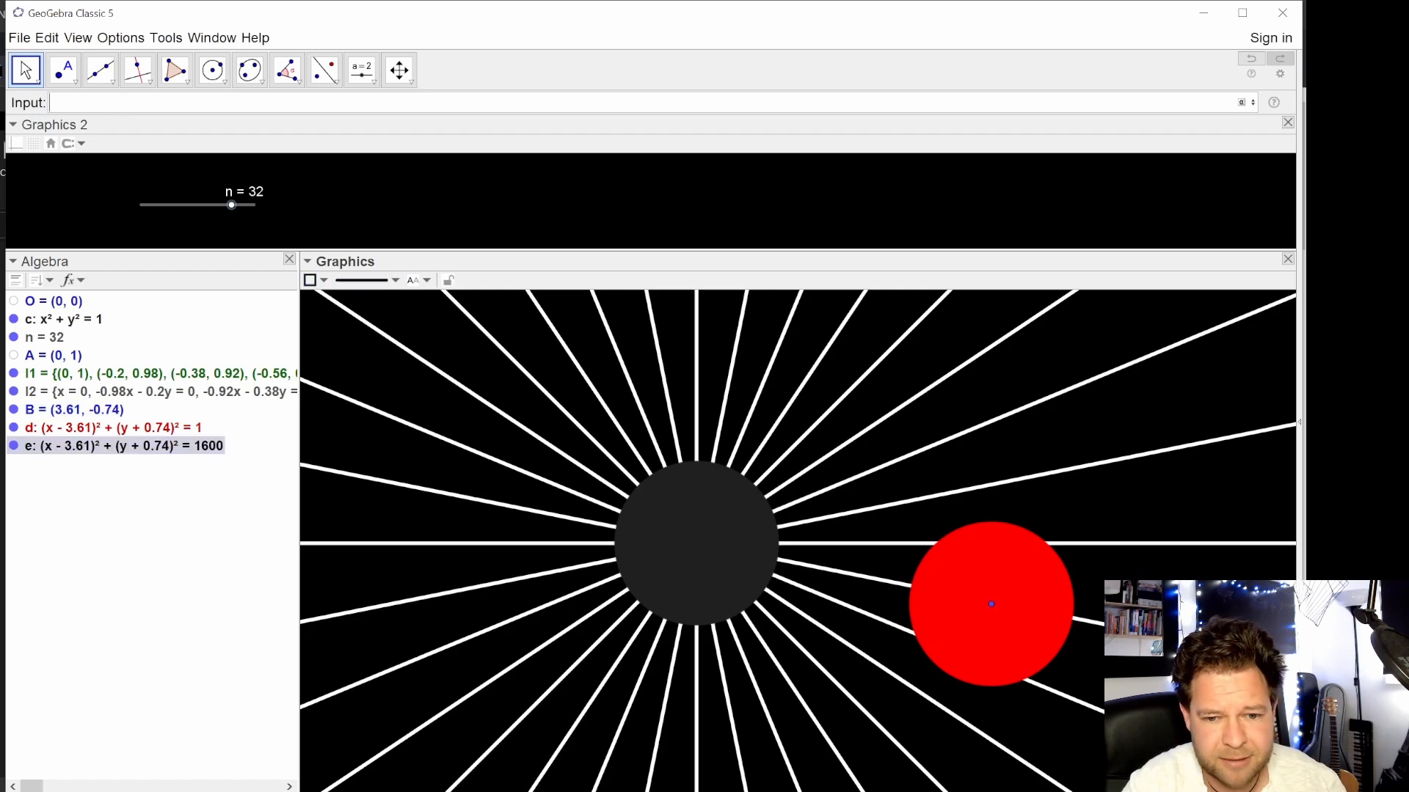
- Check the colour and opacity settings of the radius-40 circle around B and delete that circle
{"action": "double_click", "coordinate": [177, 452]}
{"action": "key", "text": "Escape"}
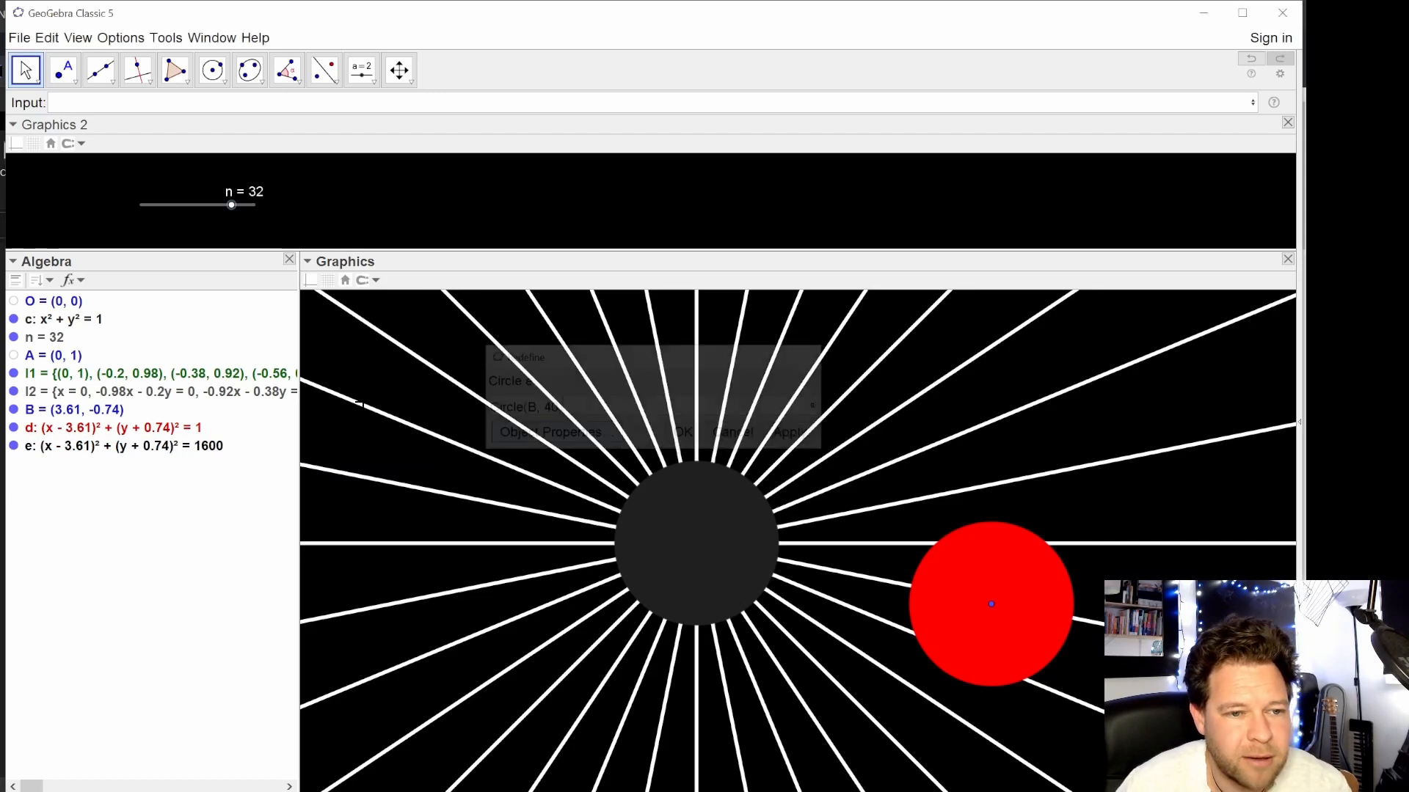
{"action": "right_click", "coordinate": [187, 451]}
{"action": "left_click", "coordinate": [267, 628]}
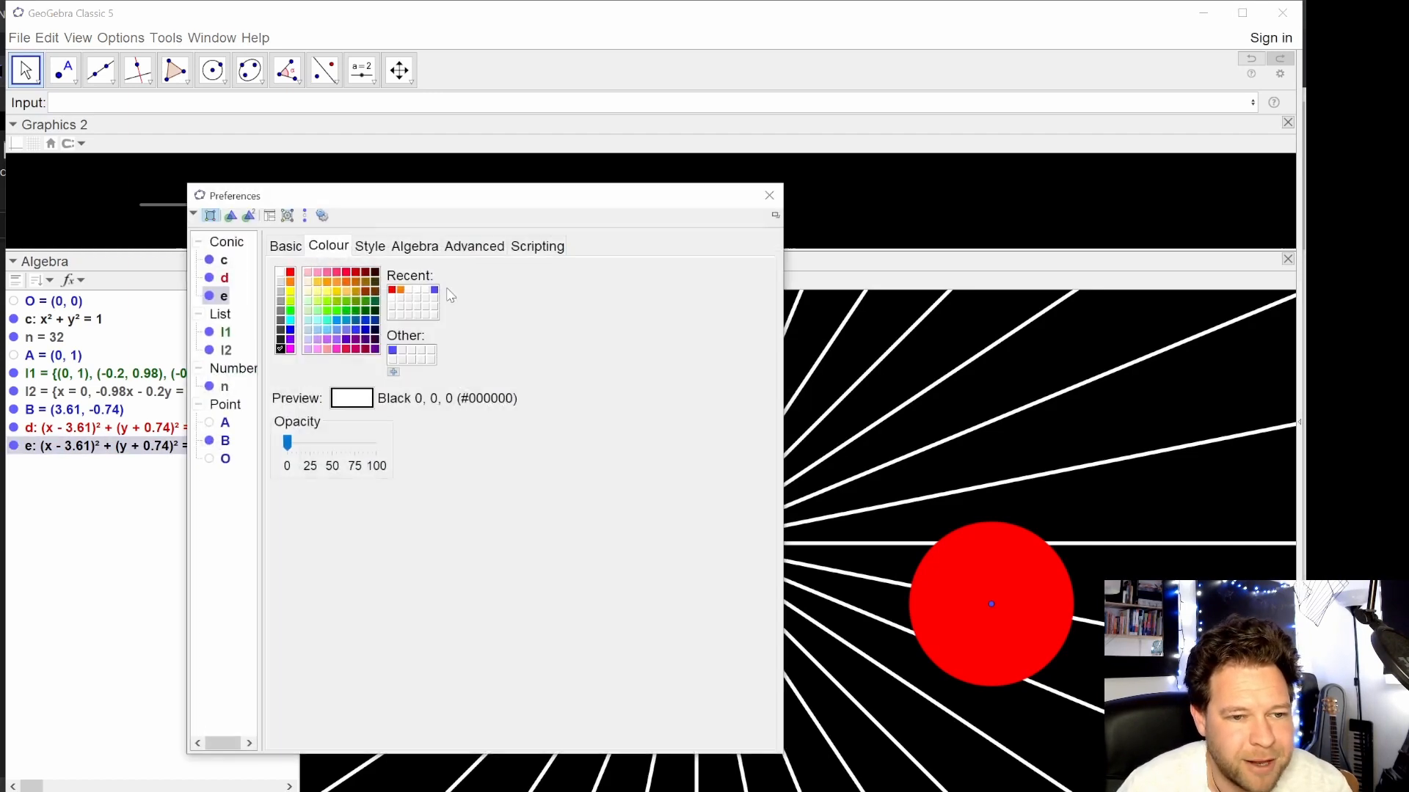
{"action": "left_click_drag", "start_coordinate": [345, 451], "coordinate": [271, 442]}
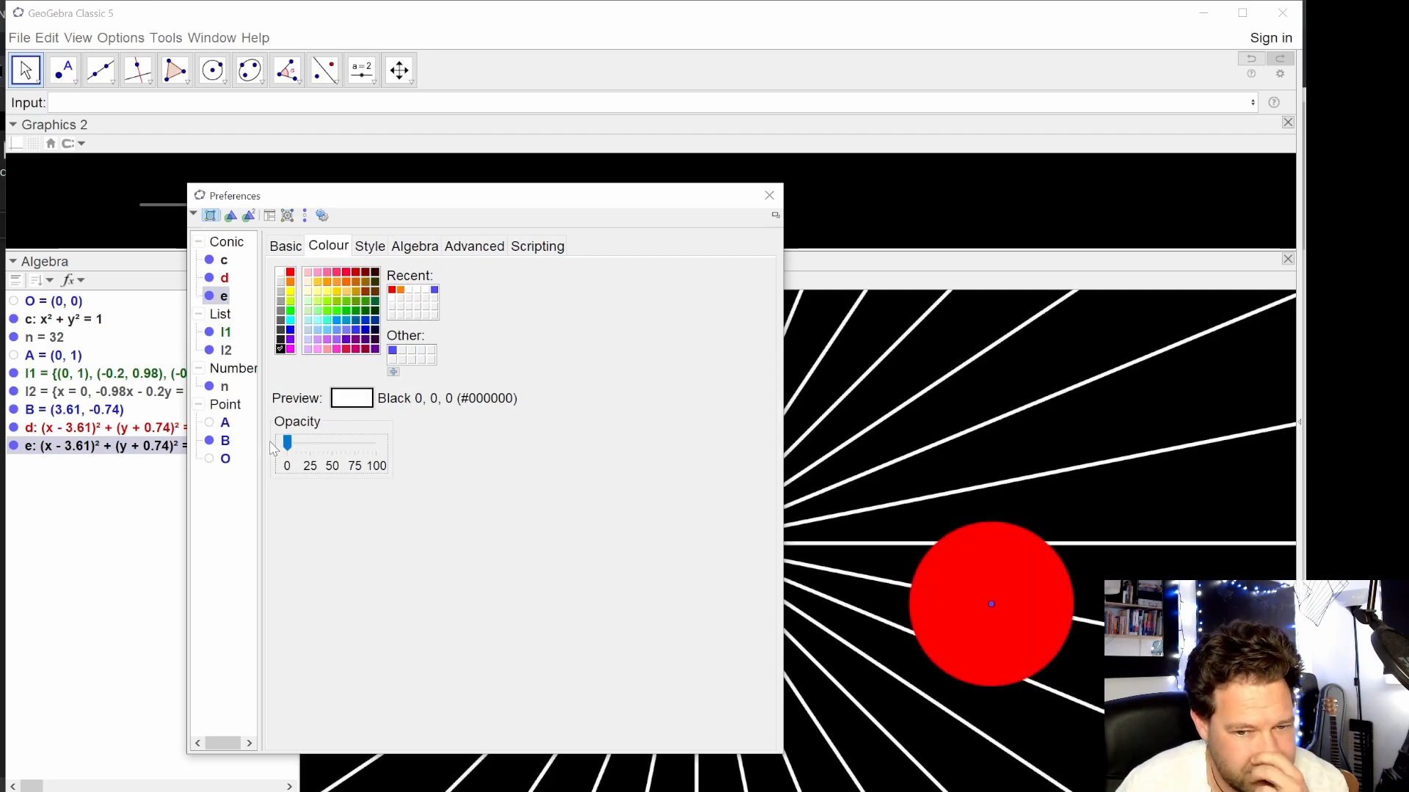
{"action": "left_click", "coordinate": [769, 197]}
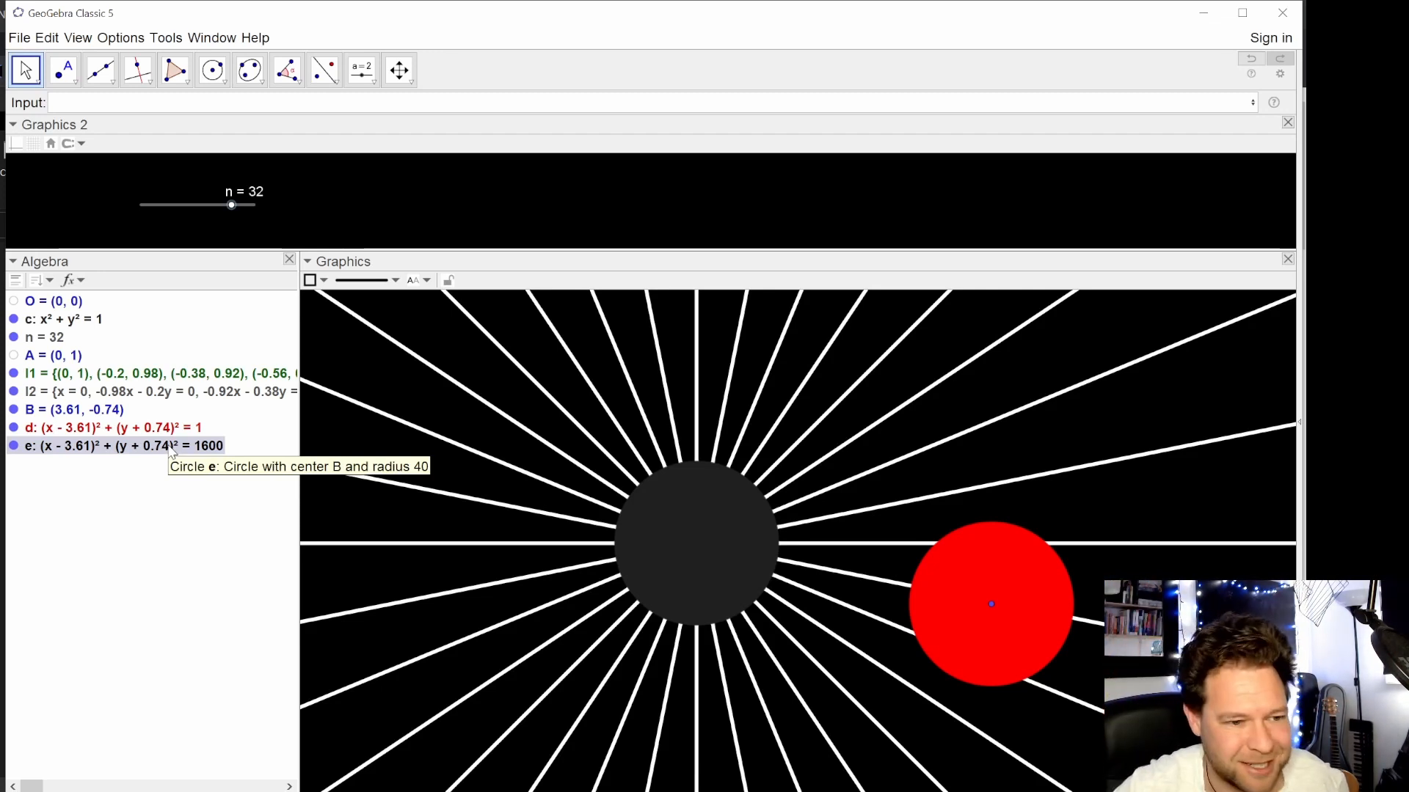
{"action": "key", "text": "Delete"}
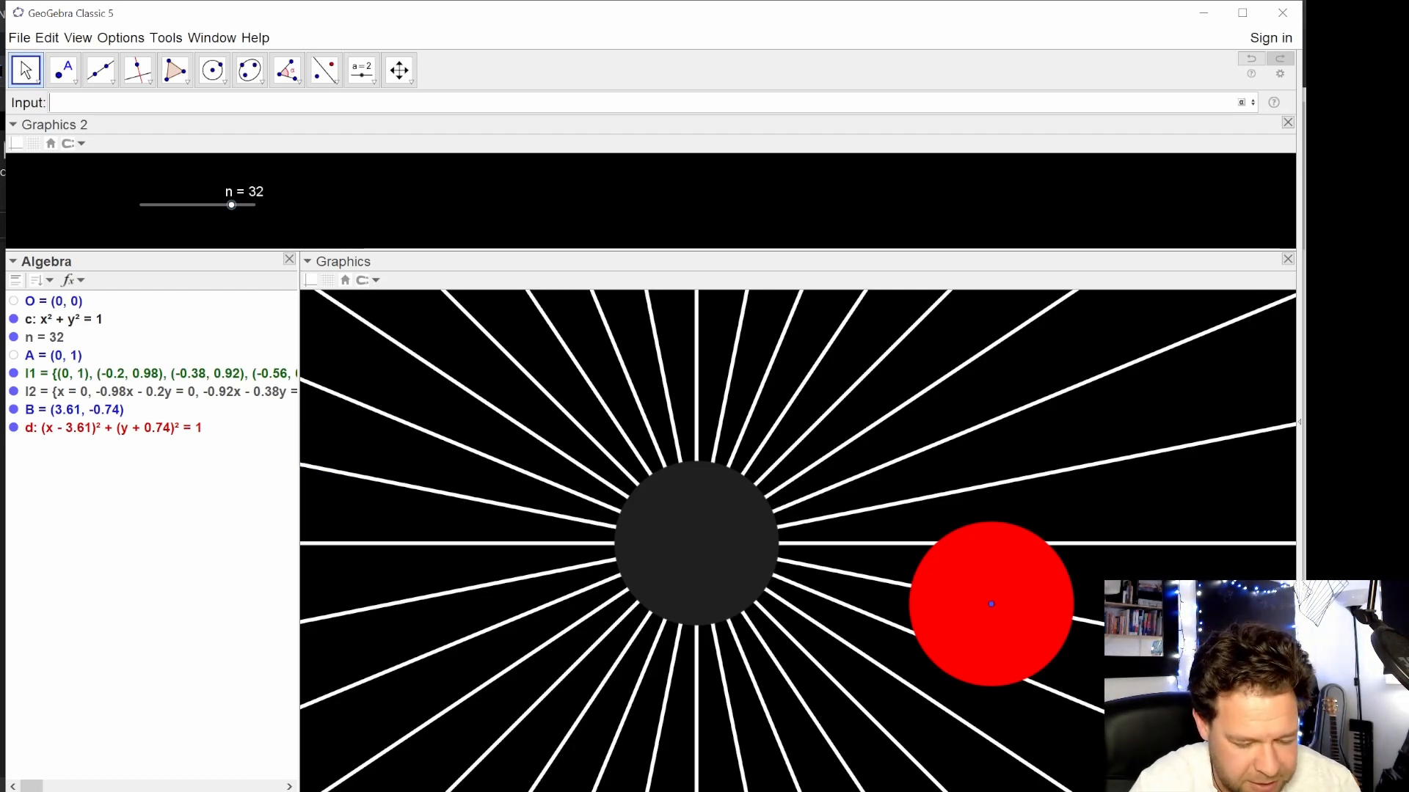
- Define a new point at B+(0,40), directly above the red circle's centre
{"action": "type", "text": "("}
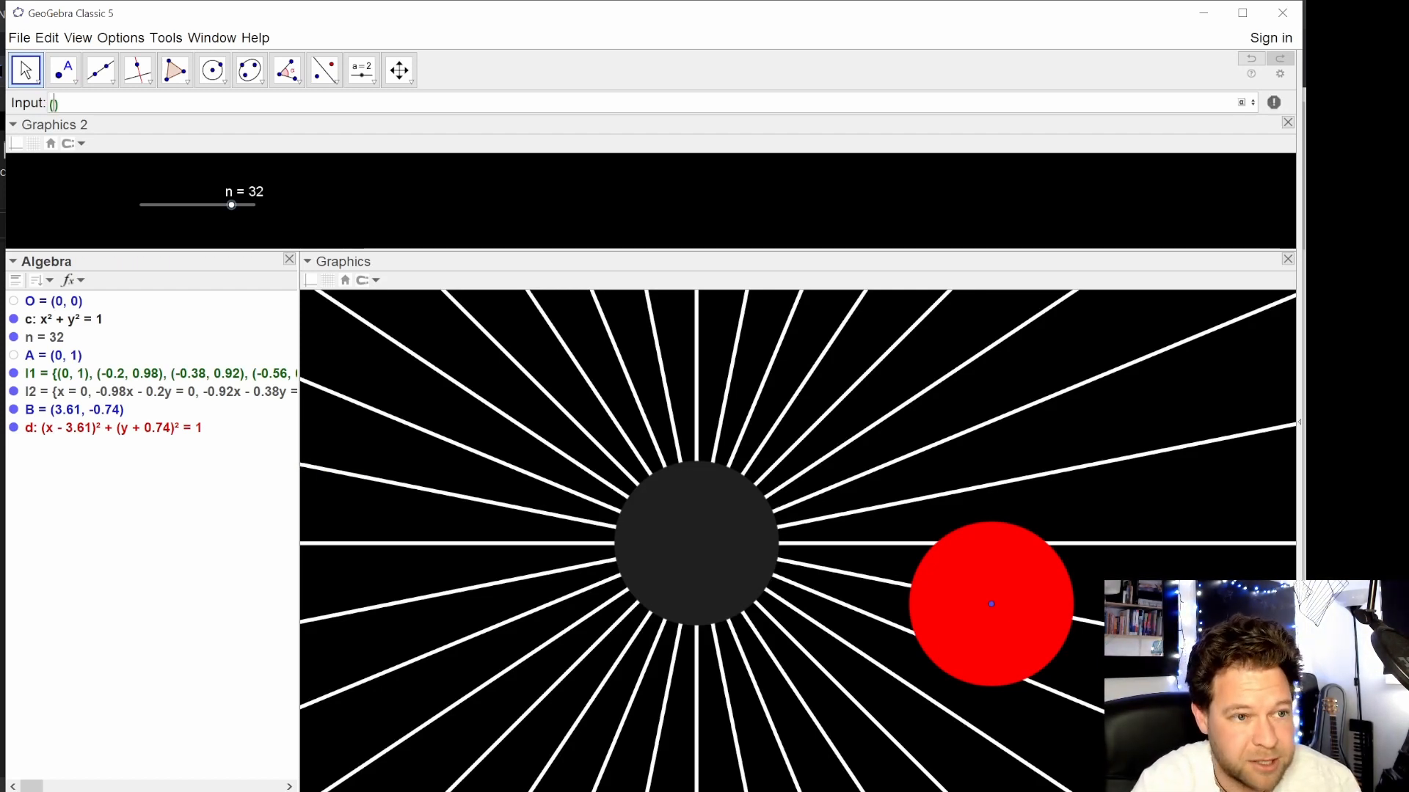
{"action": "key", "text": "BackSpace"}
{"action": "type", "text": "B"}
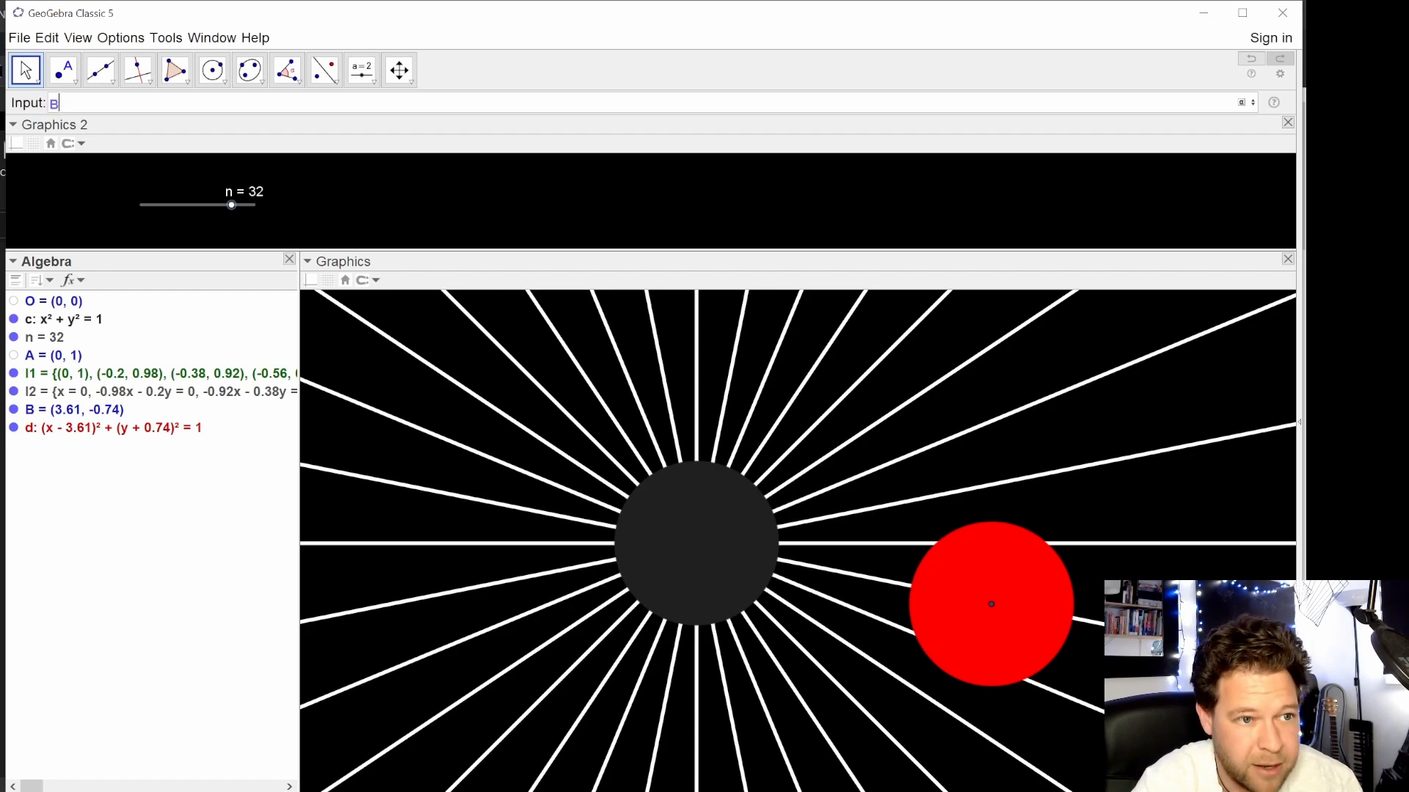
{"action": "type", "text": "+"}
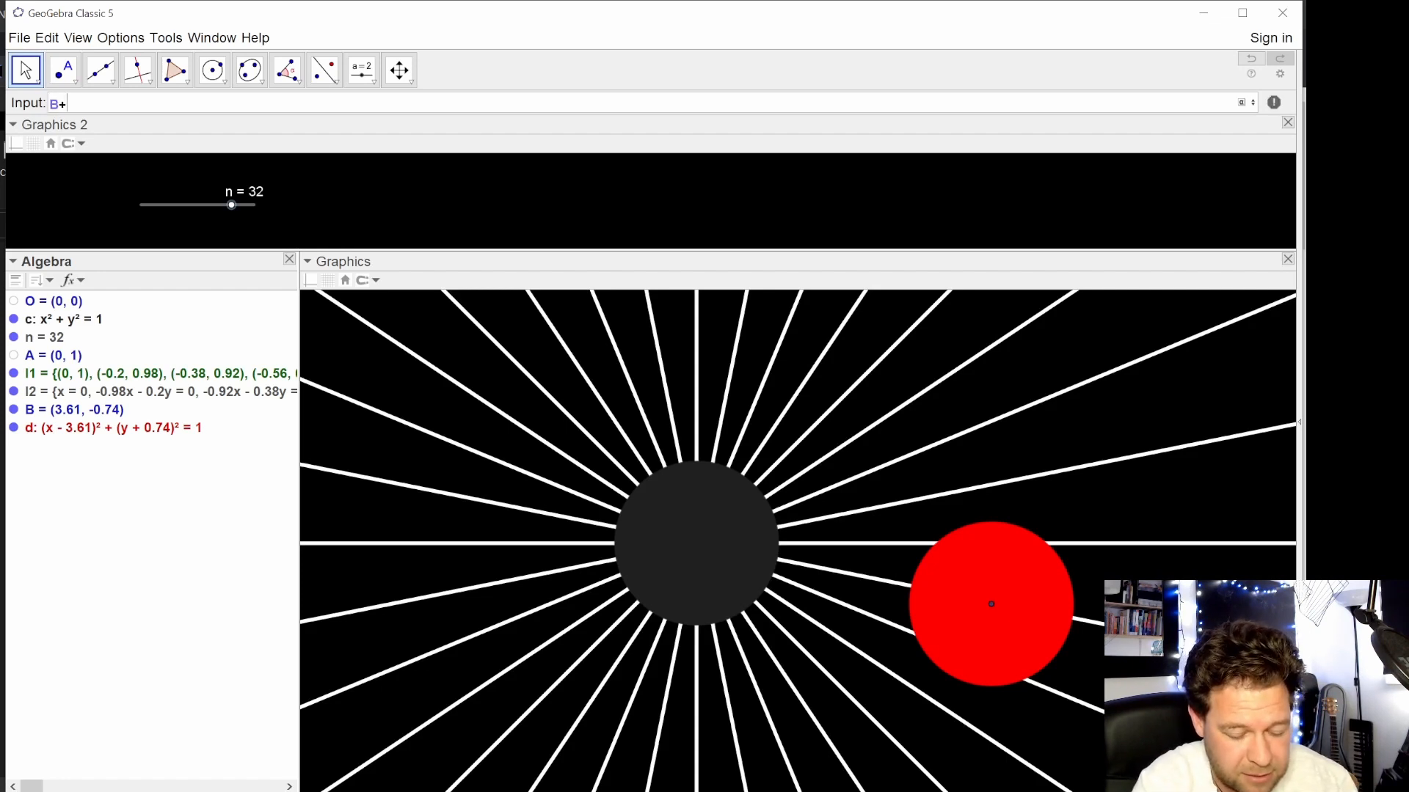
{"action": "type", "text": "(0,"}
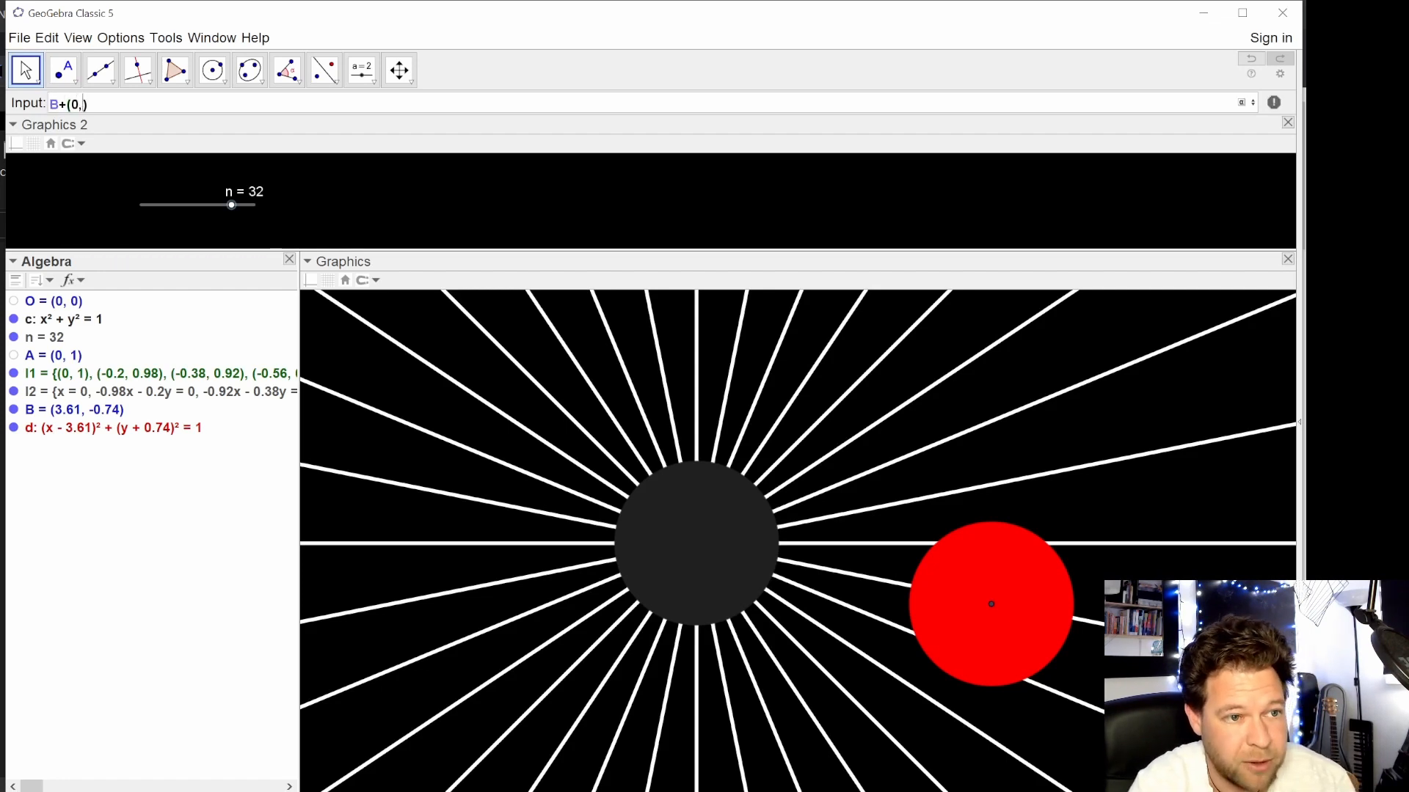
{"action": "type", "text": "40"}
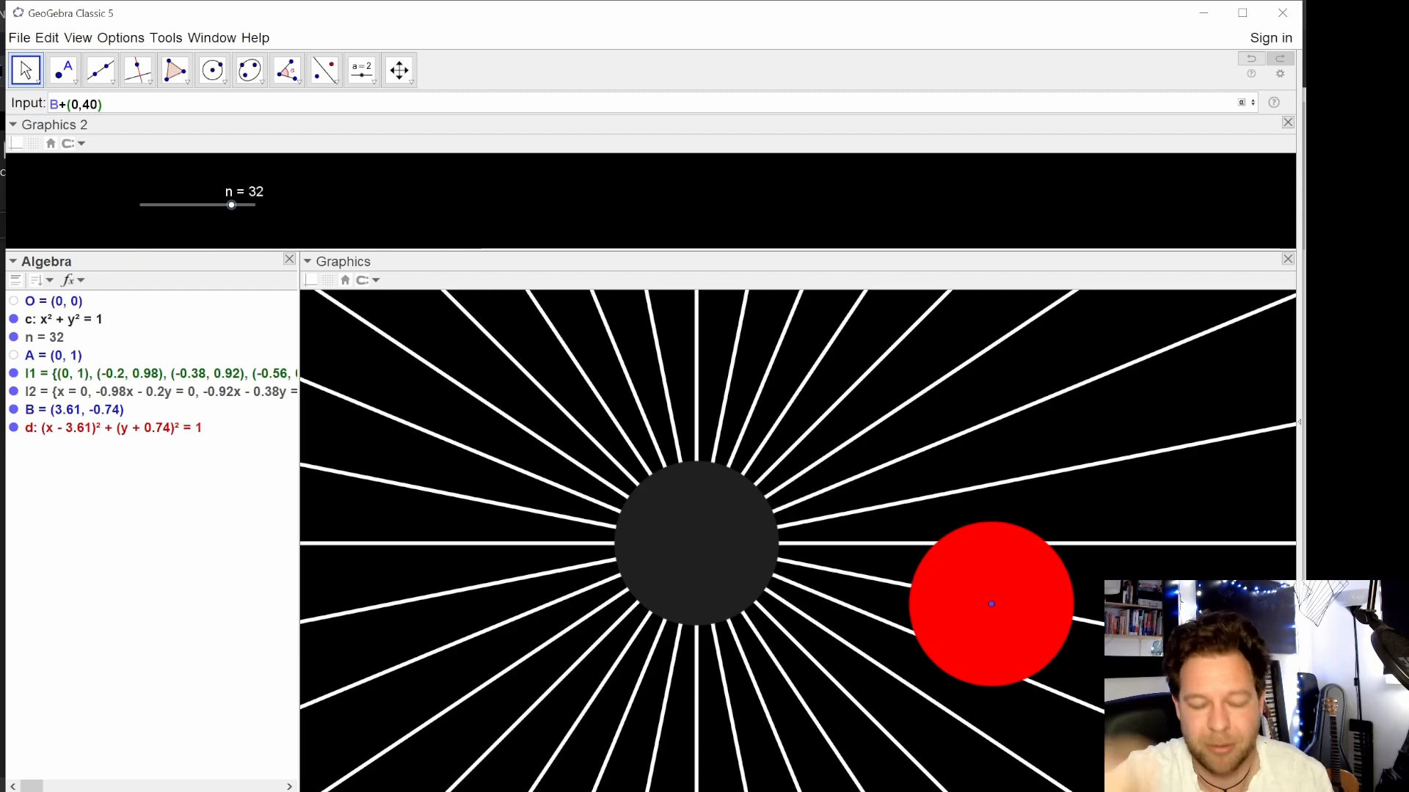
{"action": "key", "text": "Return"}
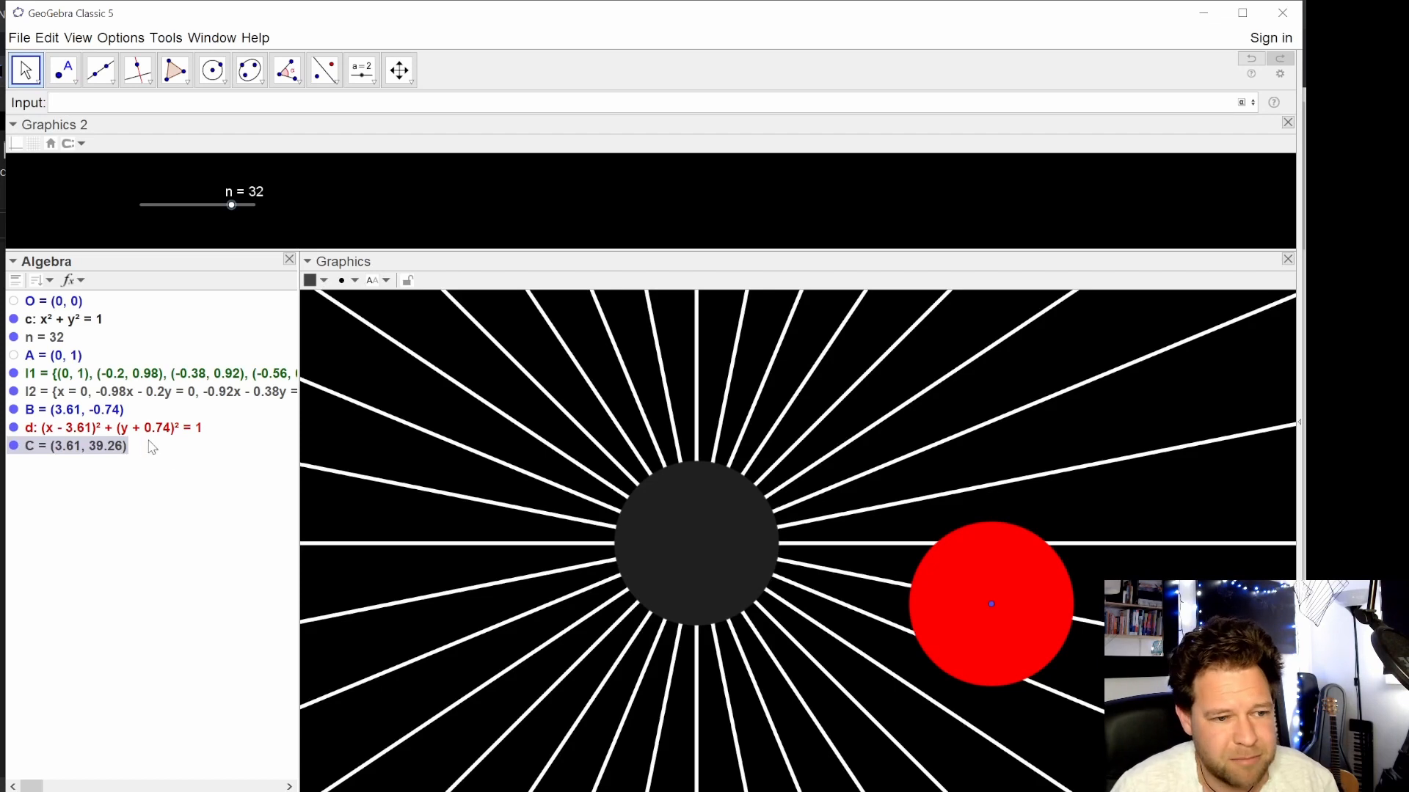
- Redefine point C as B + (0, 2)
{"action": "double_click", "coordinate": [88, 445]}
{"action": "left_click", "coordinate": [537, 408]}
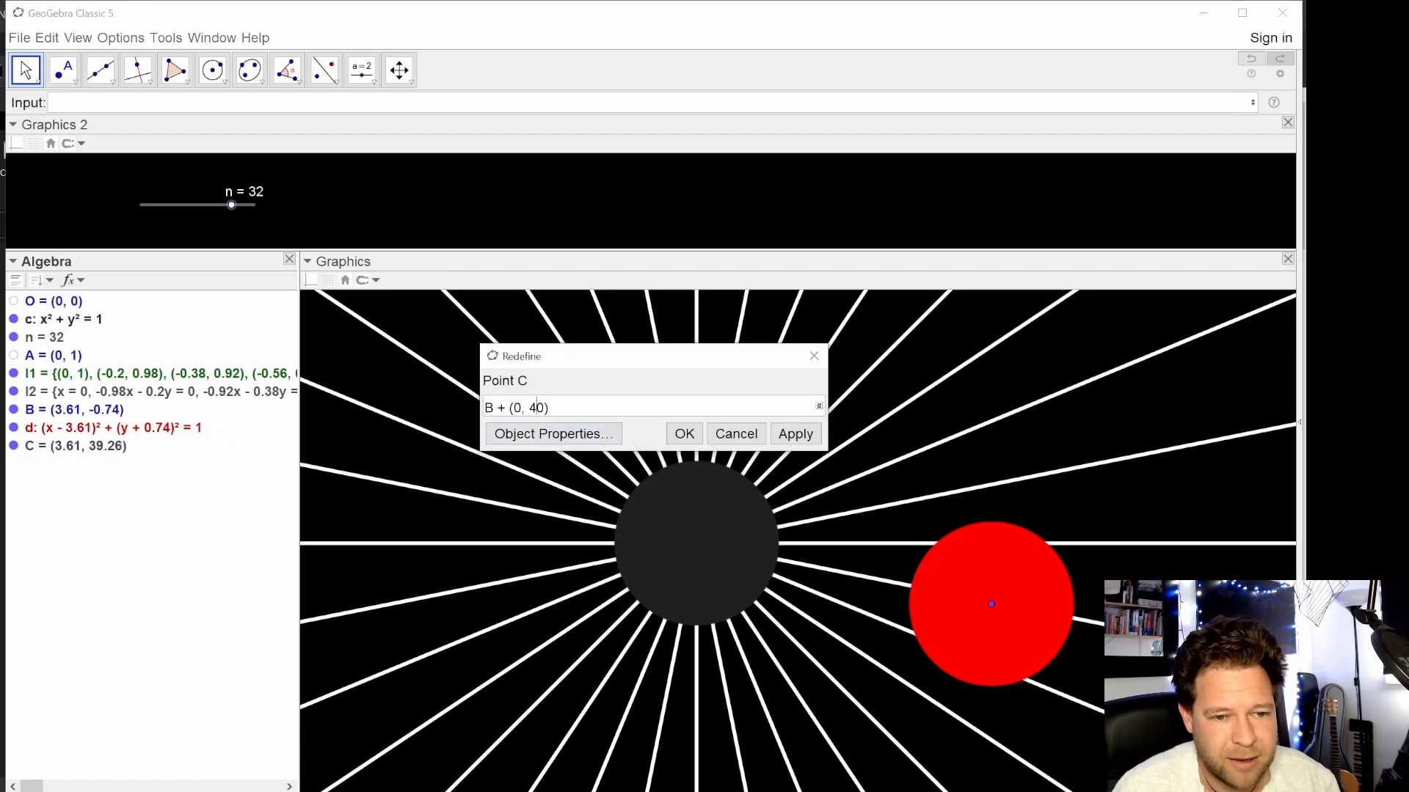
{"action": "key", "text": "BackSpace"}
{"action": "key", "text": "Delete"}
{"action": "type", "text": "5"}
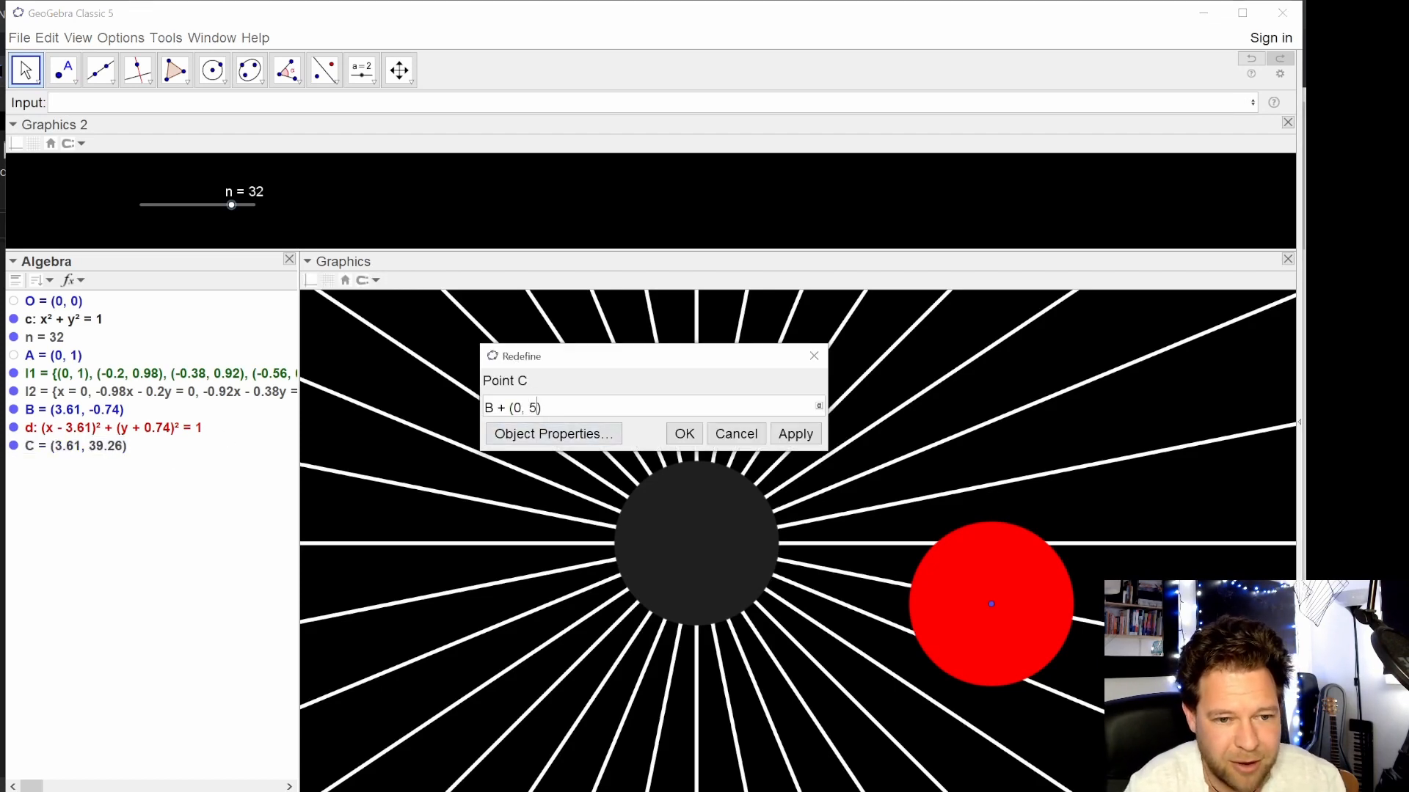
{"action": "key", "text": "BackSpace"}
{"action": "type", "text": "2"}
{"action": "key", "text": "Return"}
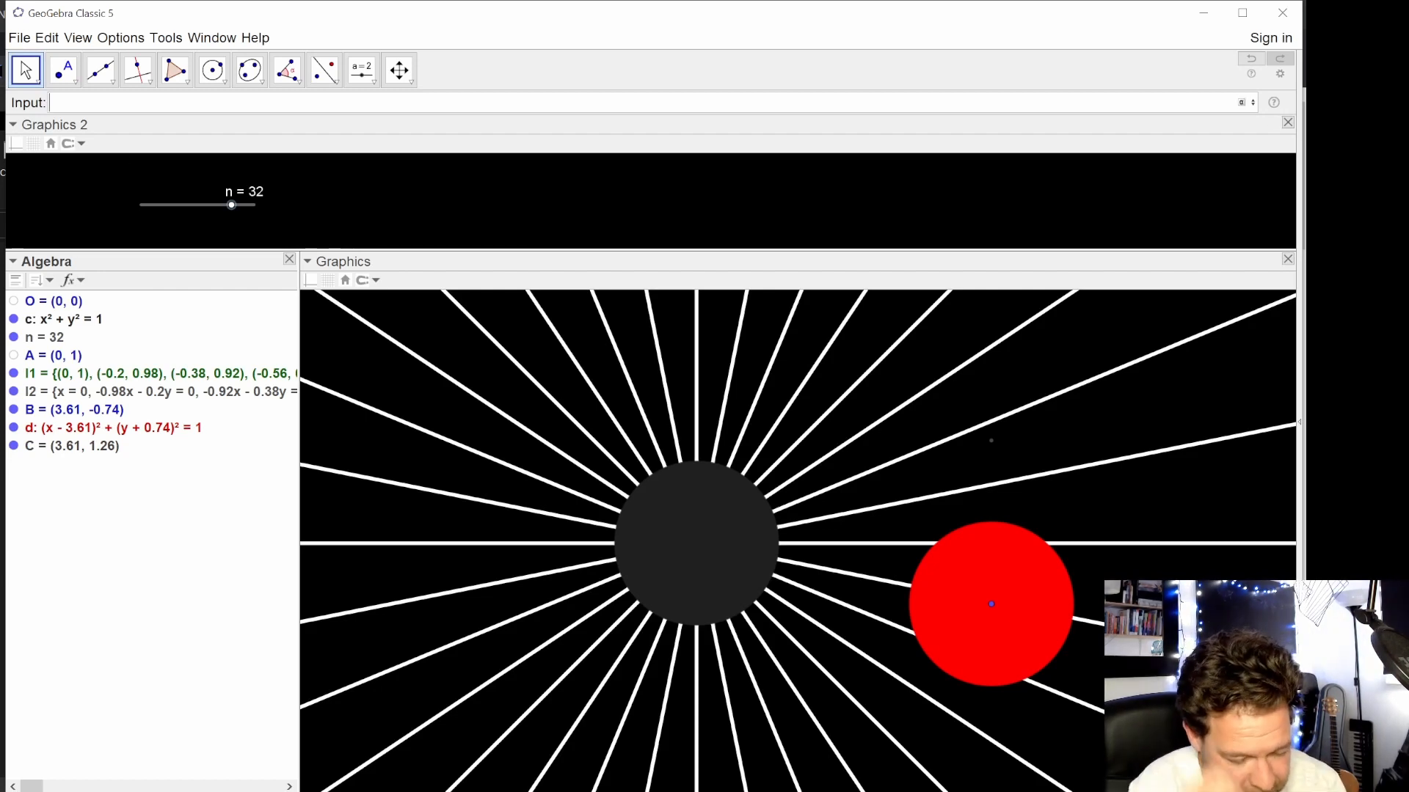
{"action": "type", "text": "sect"}
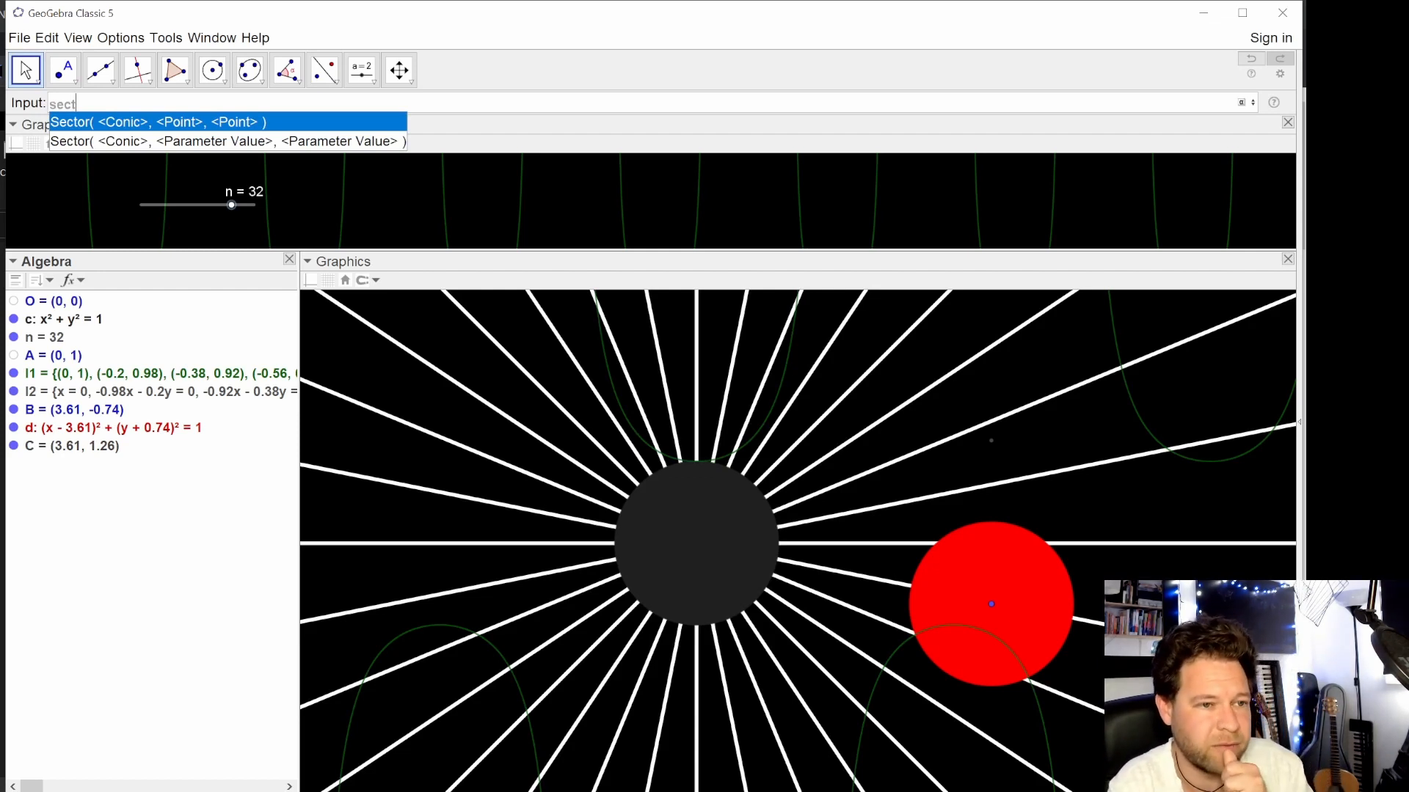
{"action": "key", "text": "ctrl+a"}
{"action": "type", "text": "c"}
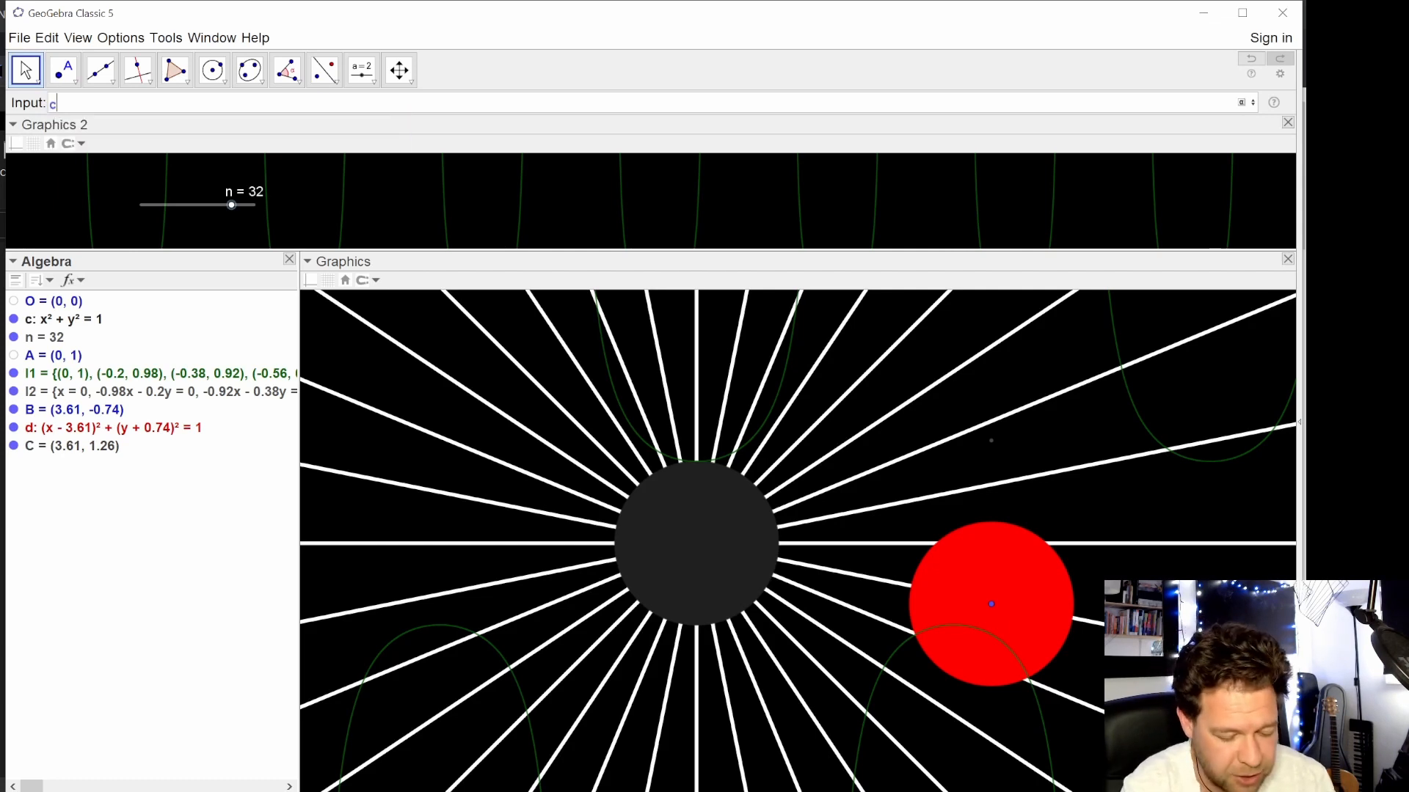
{"action": "type", "text": "ircul"}
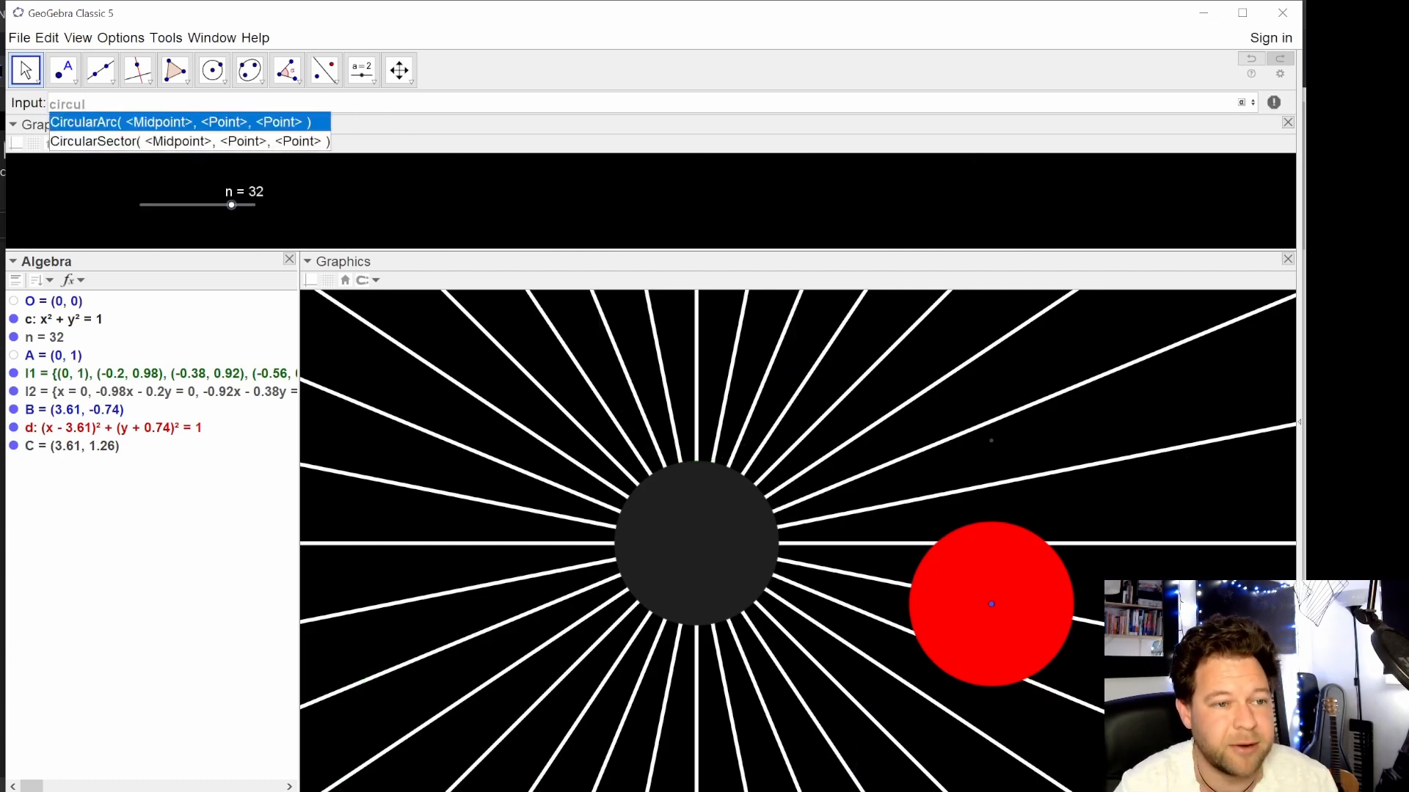
{"action": "key", "text": "Down"}
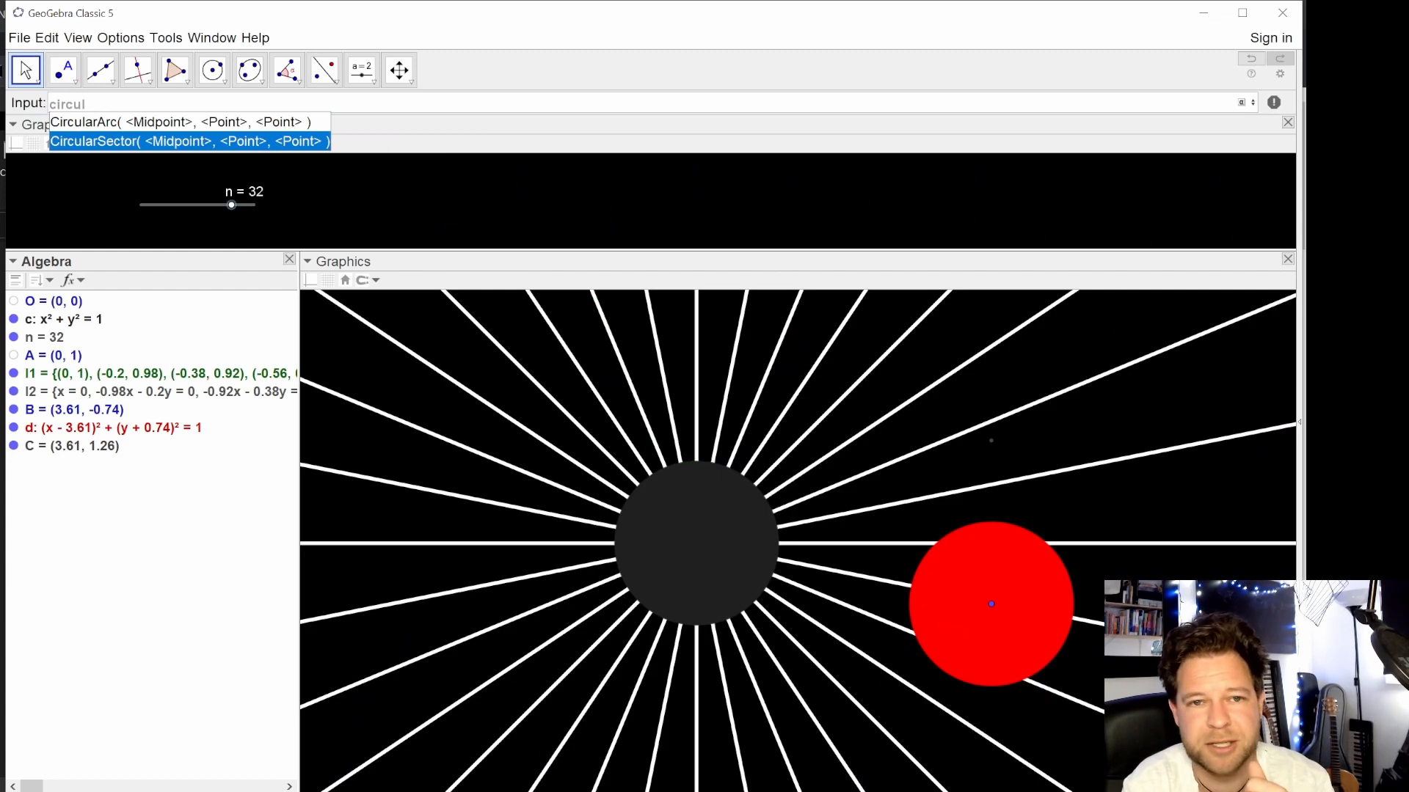
{"action": "left_click", "coordinate": [1042, 20]}
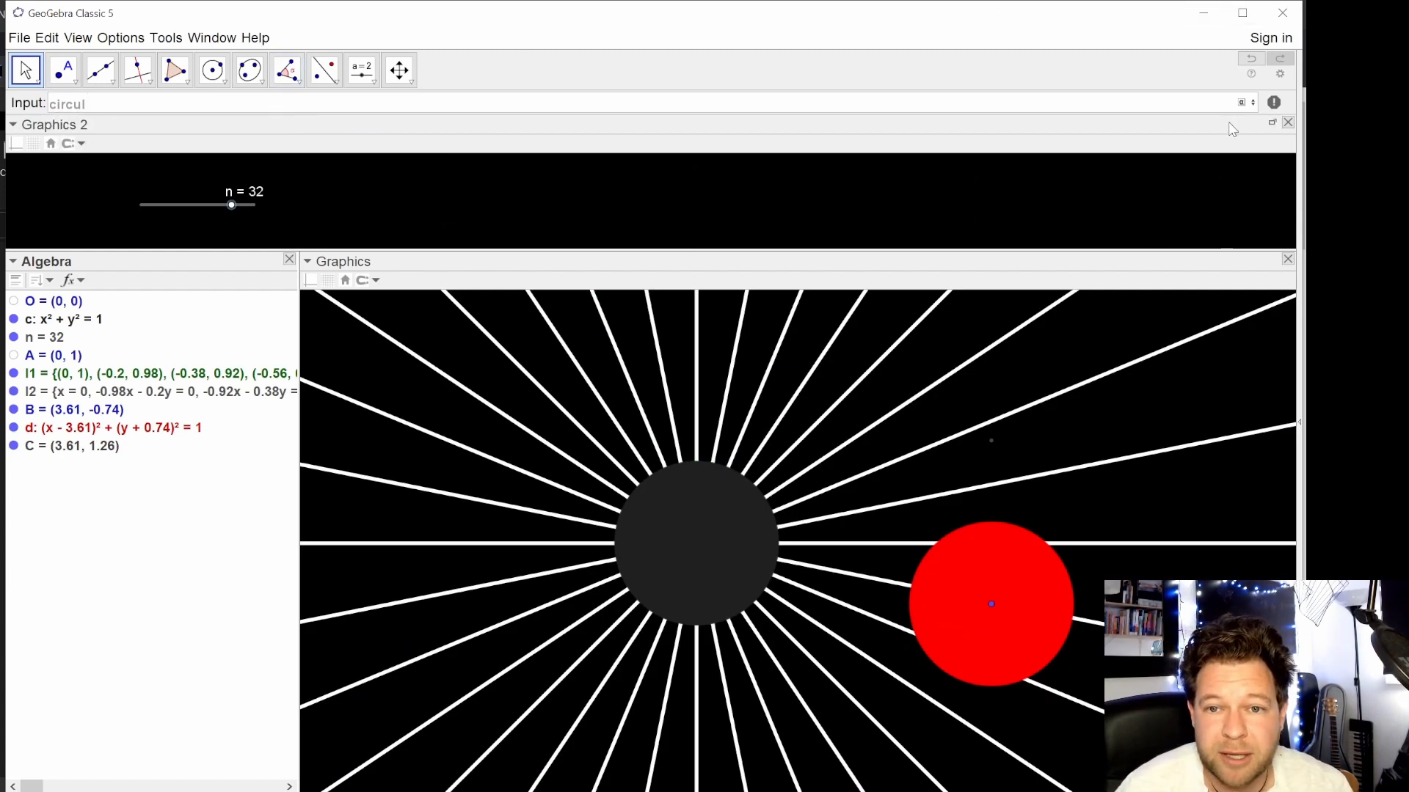
{"action": "left_click_drag", "start_coordinate": [99, 105], "coordinate": [44, 129]}
{"action": "key", "text": "BackSpace"}
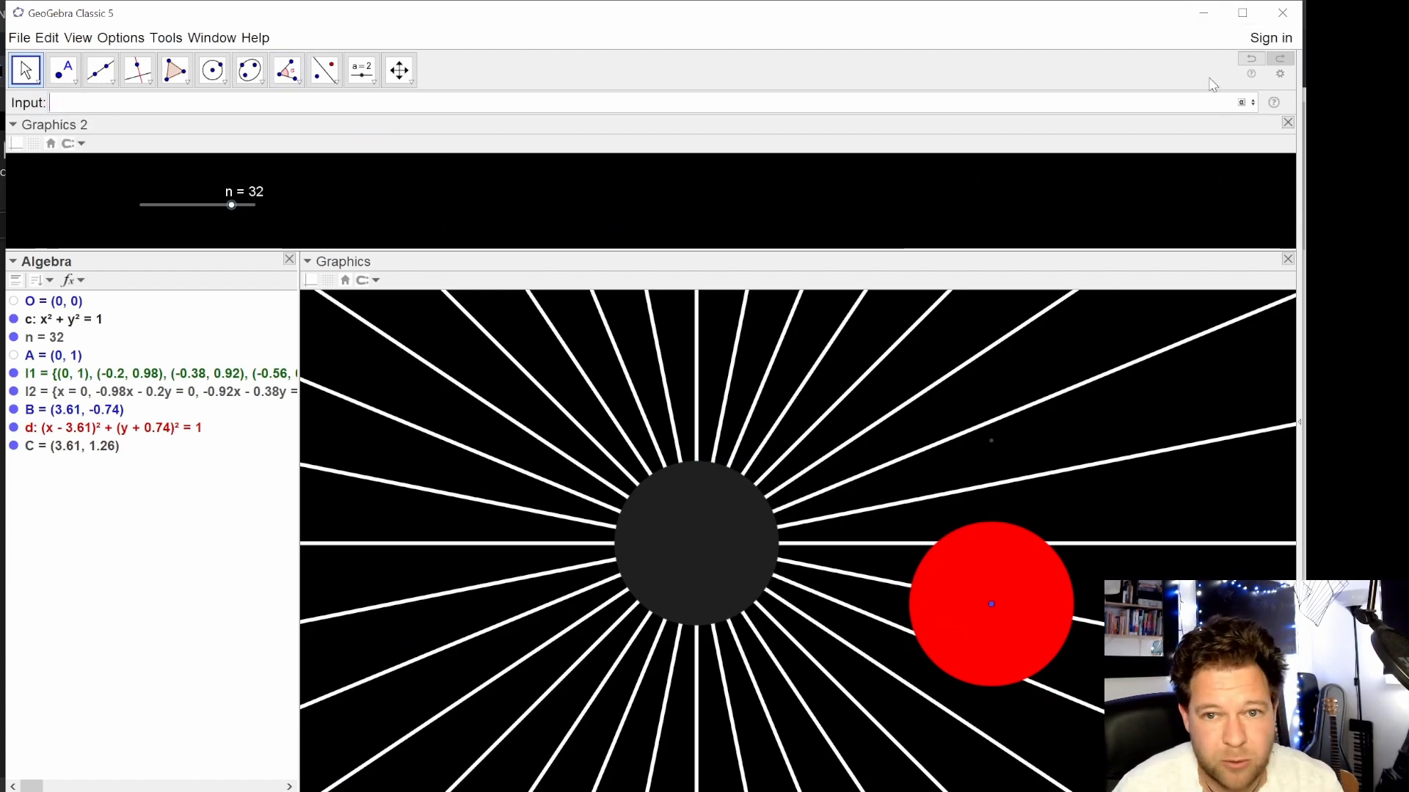
- Look up the syntax of the Sector command among the Geometry commands in the input help
{"action": "left_click", "coordinate": [1273, 102]}
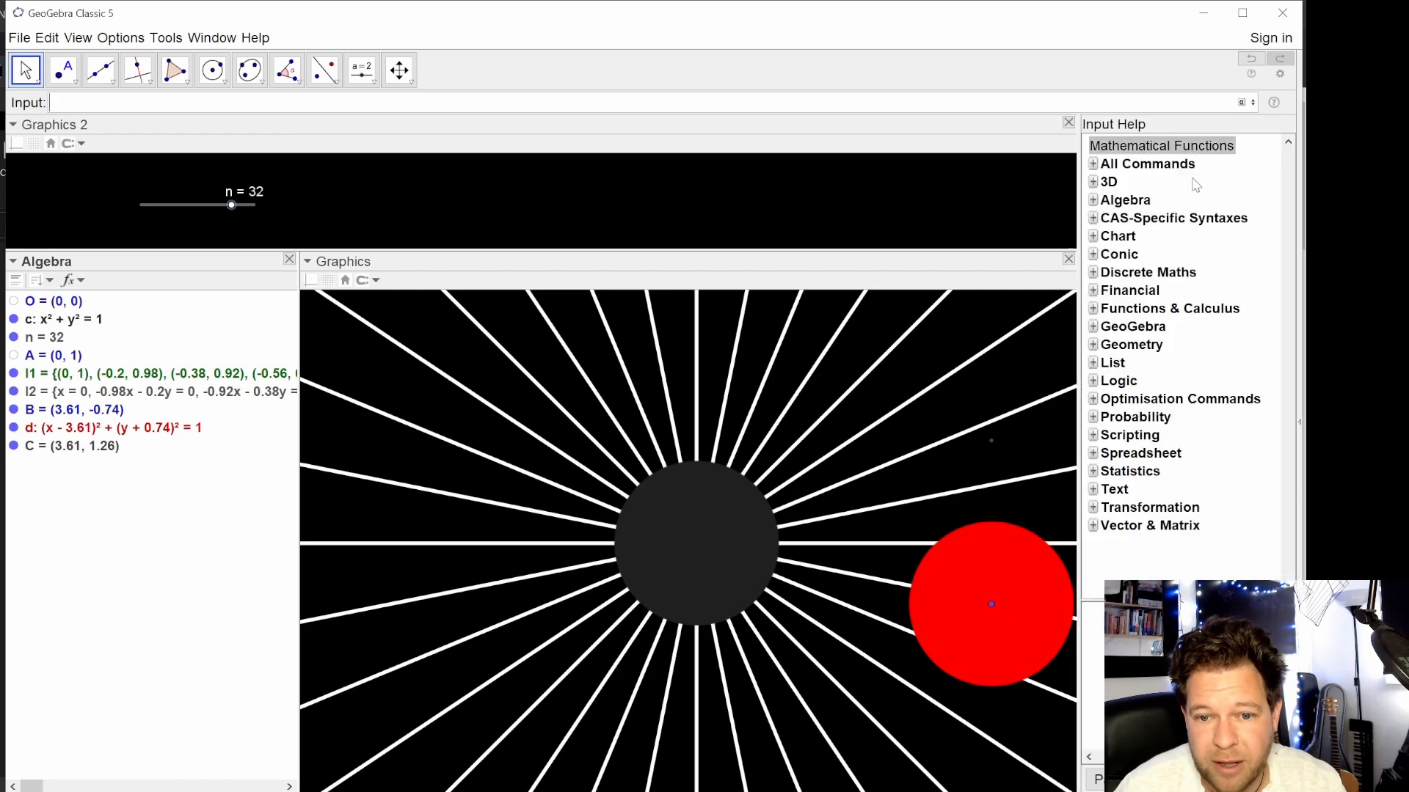
{"action": "left_click", "coordinate": [1093, 346]}
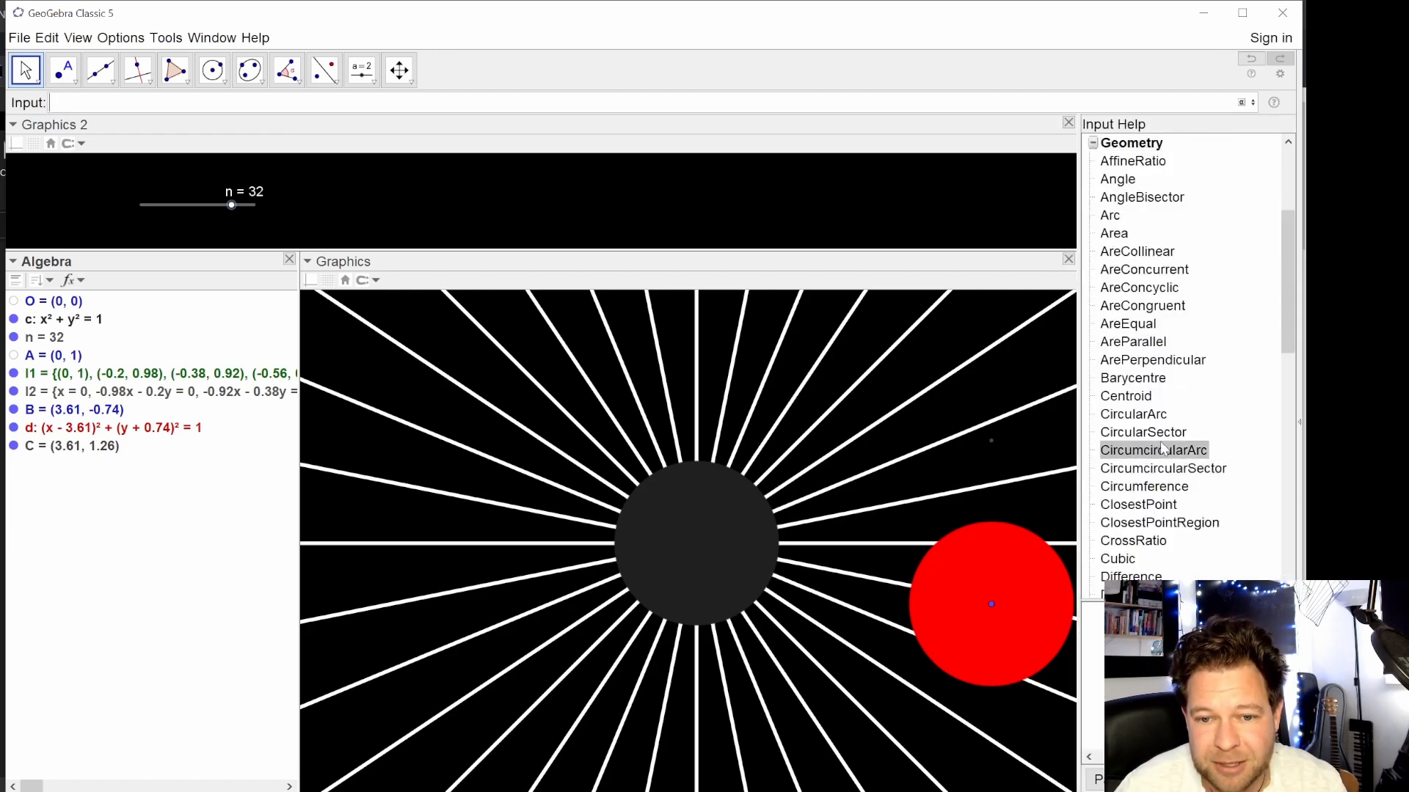
{"action": "scroll", "coordinate": [1163, 447], "scroll_direction": "down", "scroll_amount": 10}
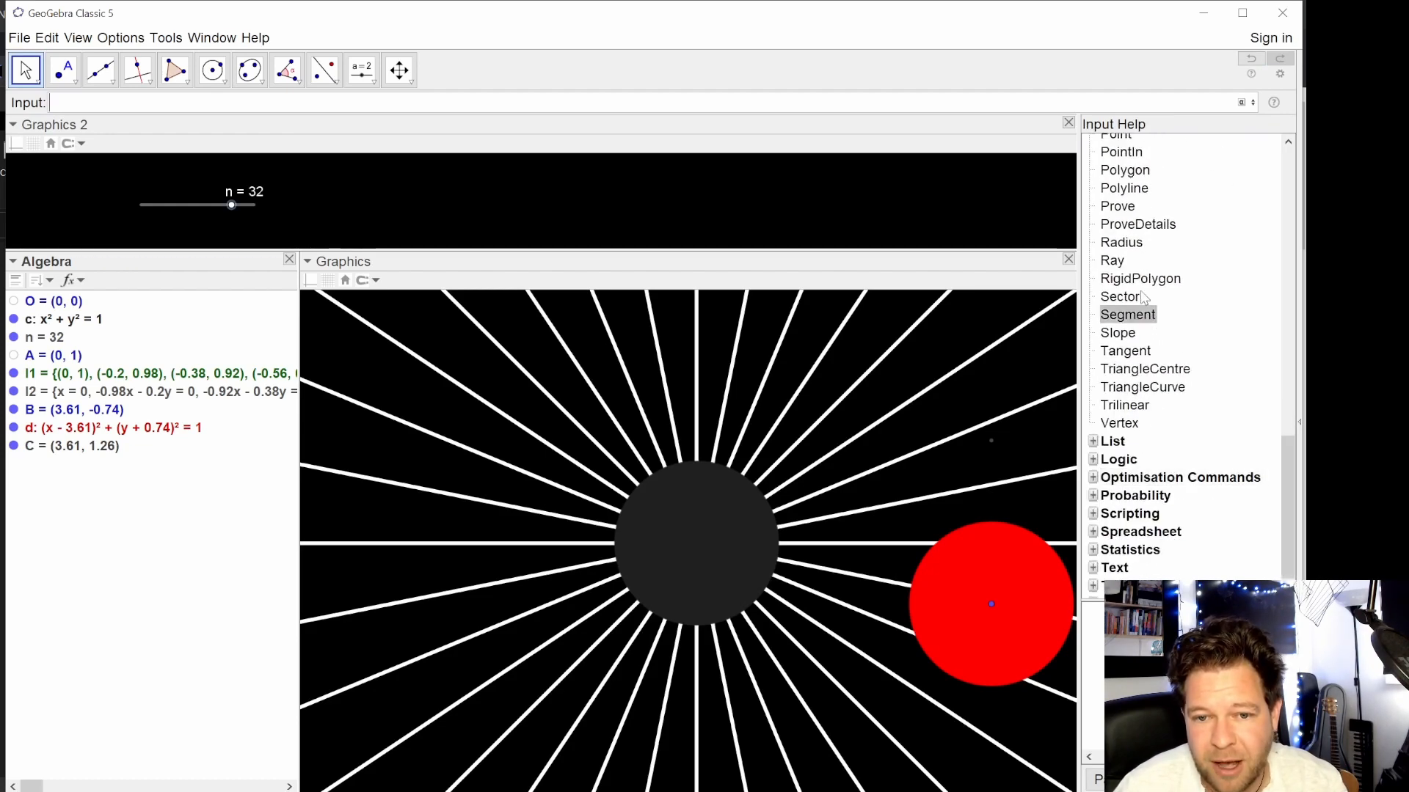
{"action": "left_click", "coordinate": [1139, 297]}
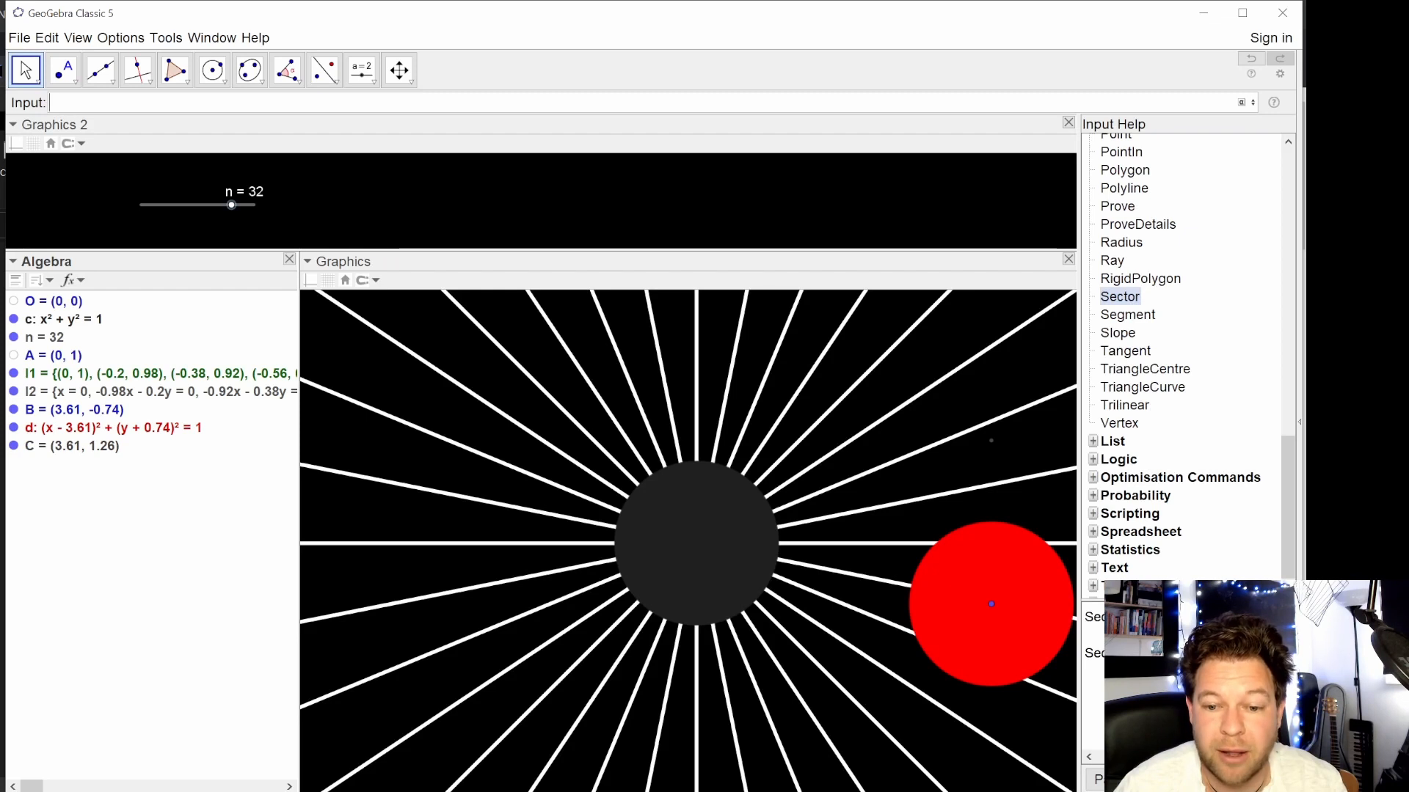
{"action": "left_click", "coordinate": [1278, 103]}
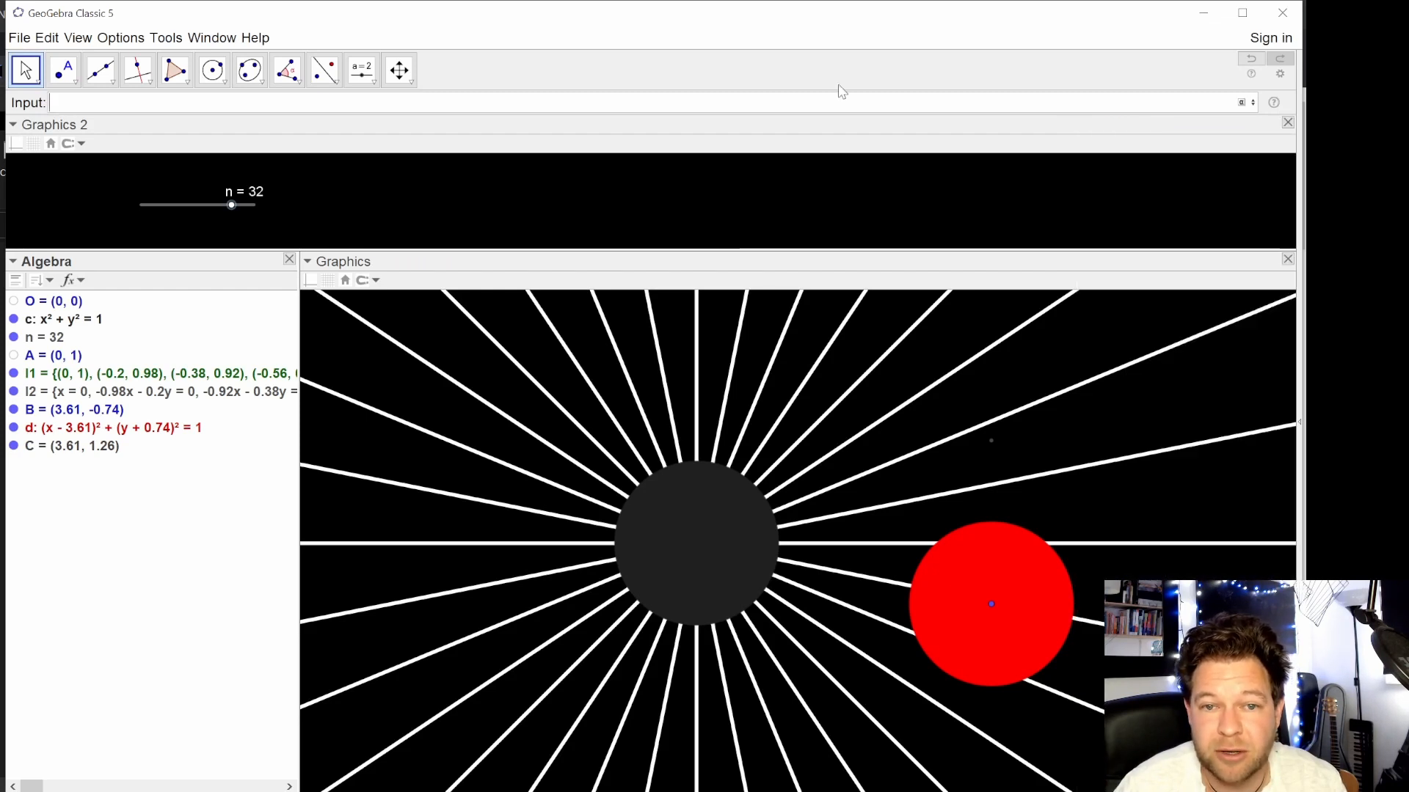
{"action": "left_click", "coordinate": [215, 72]}
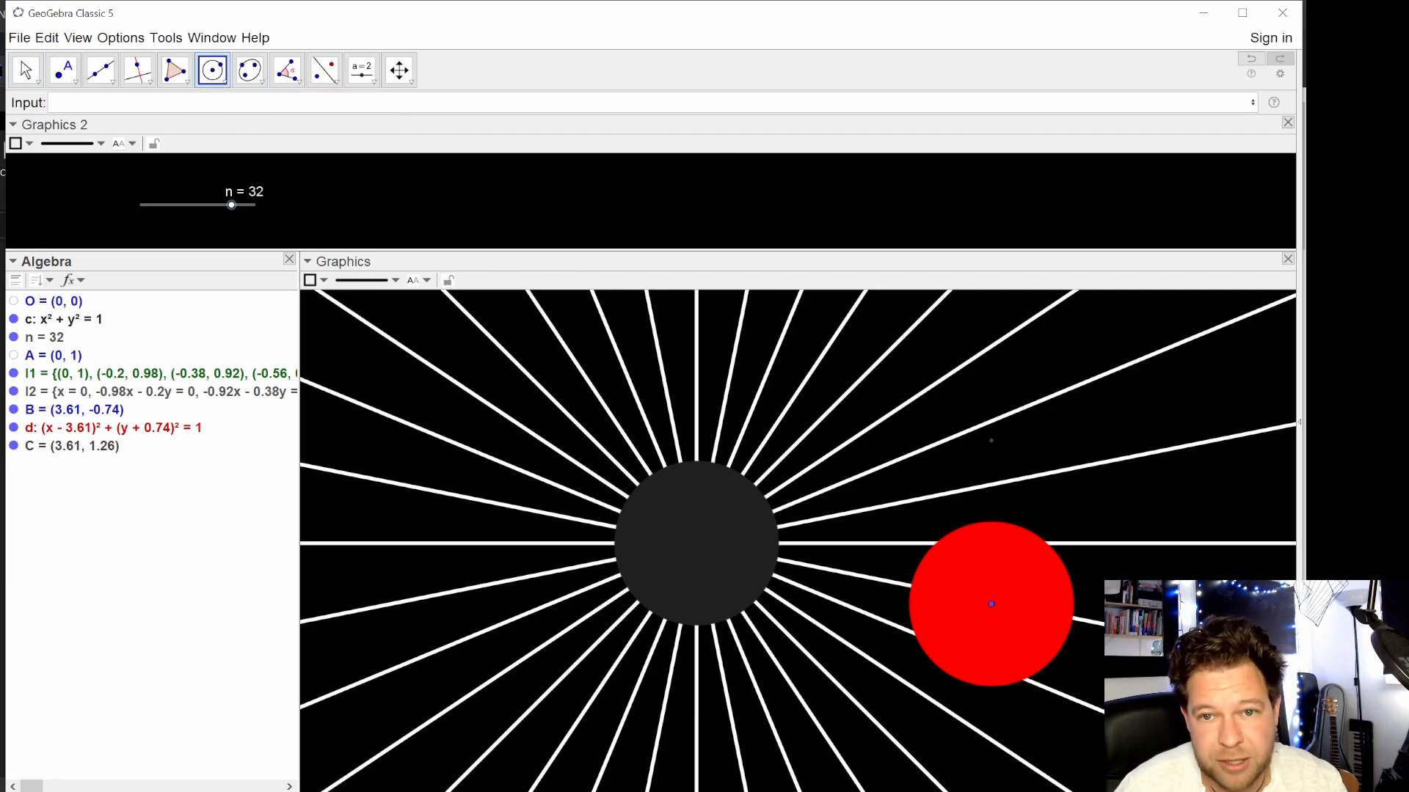
{"action": "left_click", "coordinate": [1251, 74]}
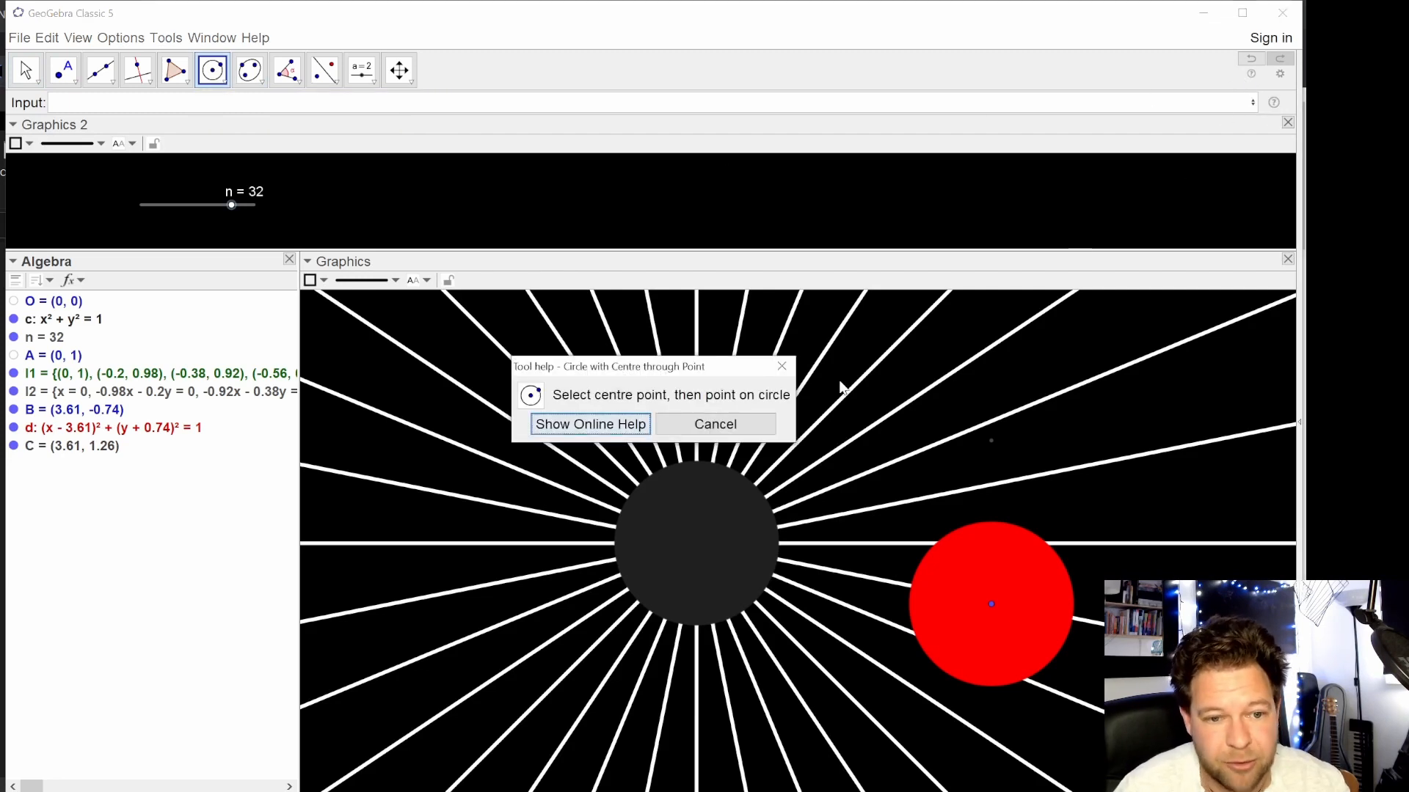
{"action": "left_click", "coordinate": [781, 366]}
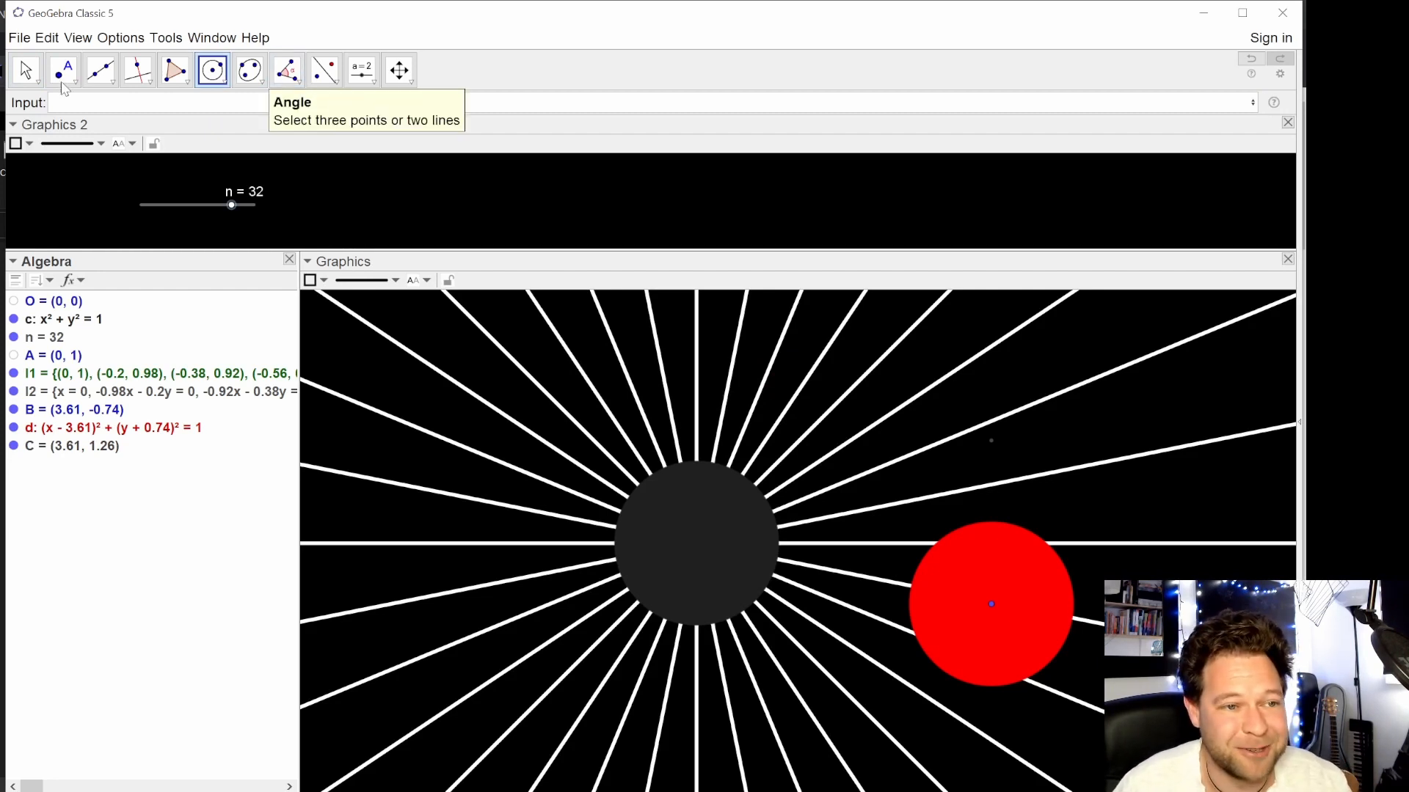
{"action": "left_click", "coordinate": [25, 70]}
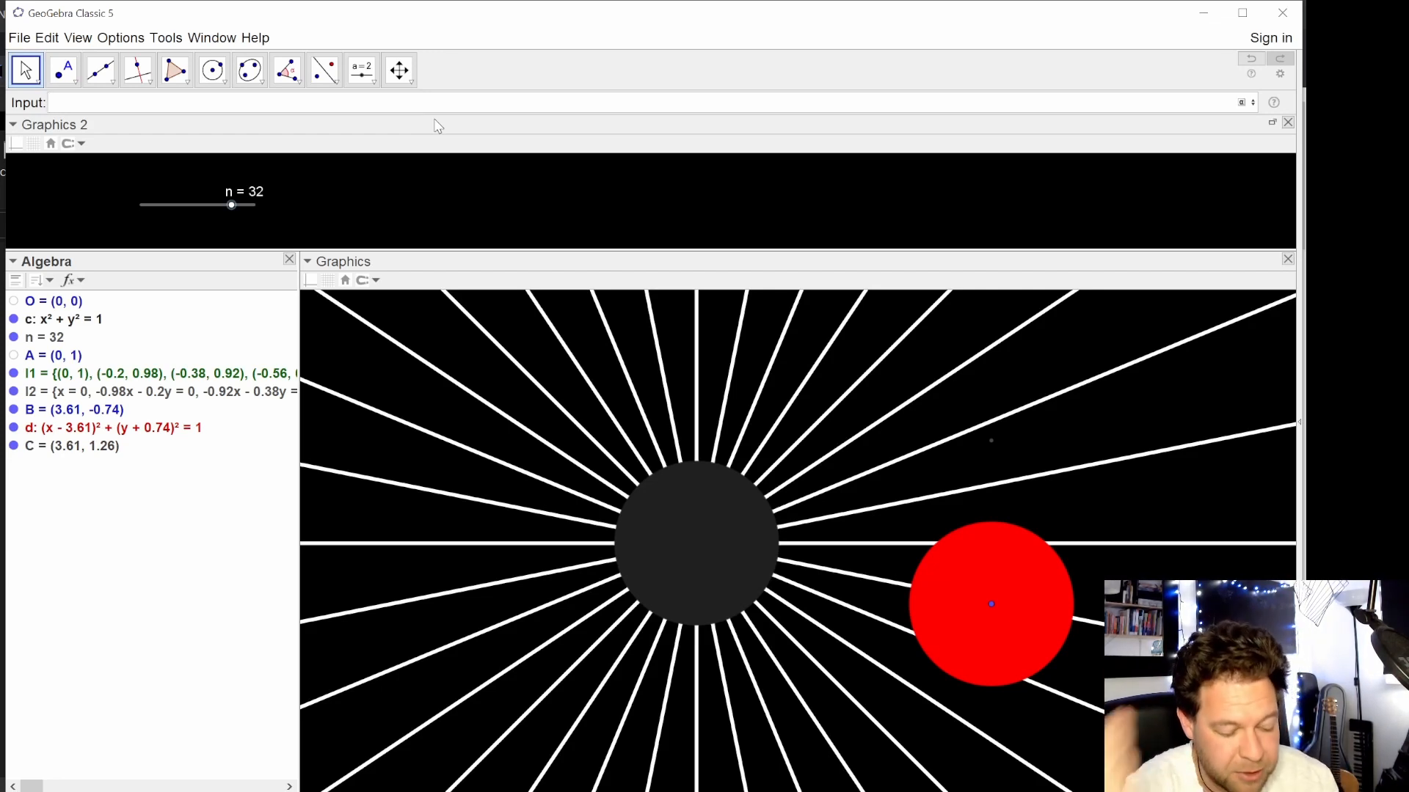
{"action": "type", "text": "seq"}
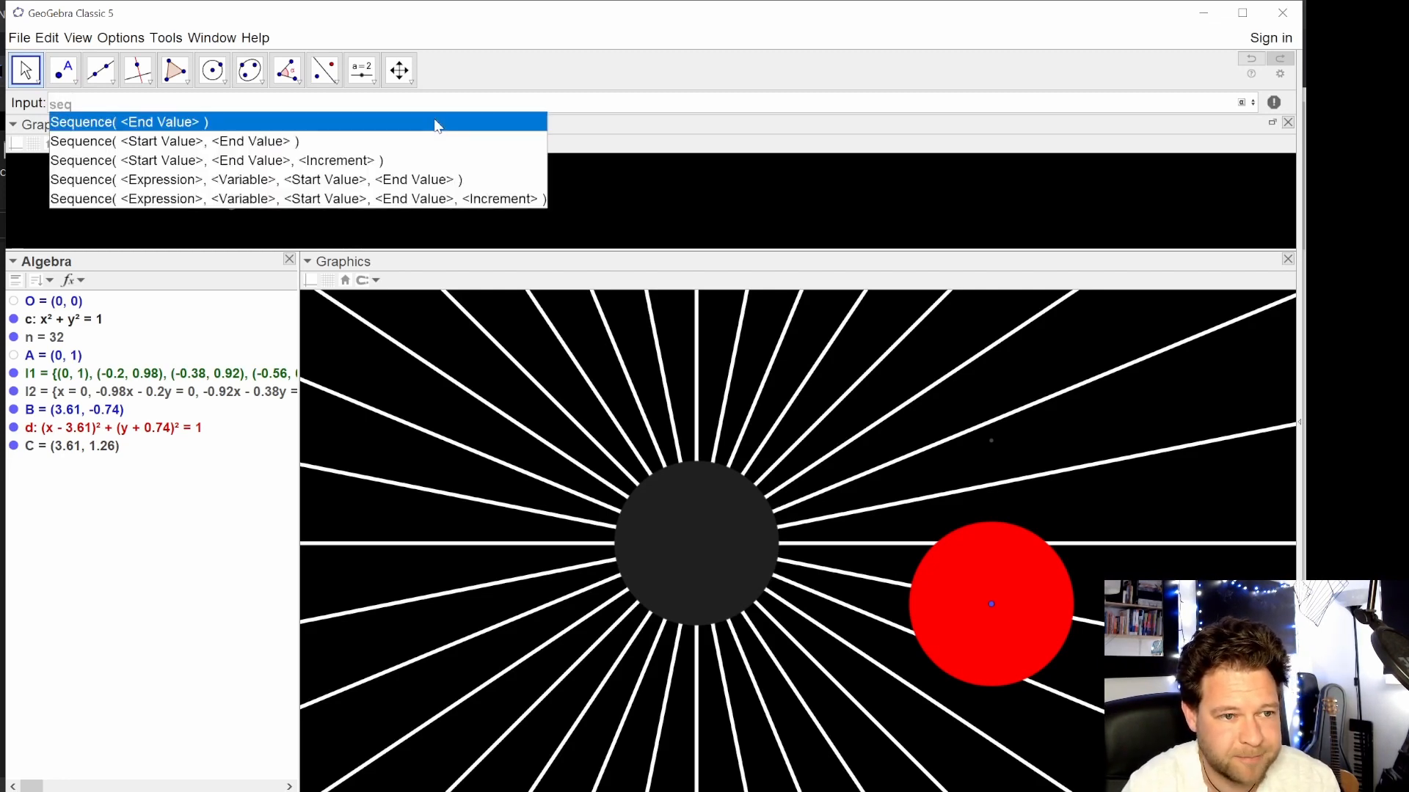
{"action": "key", "text": "Down"}
{"action": "key", "text": "Down"}
{"action": "key", "text": "Down"}
{"action": "key", "text": "Return"}
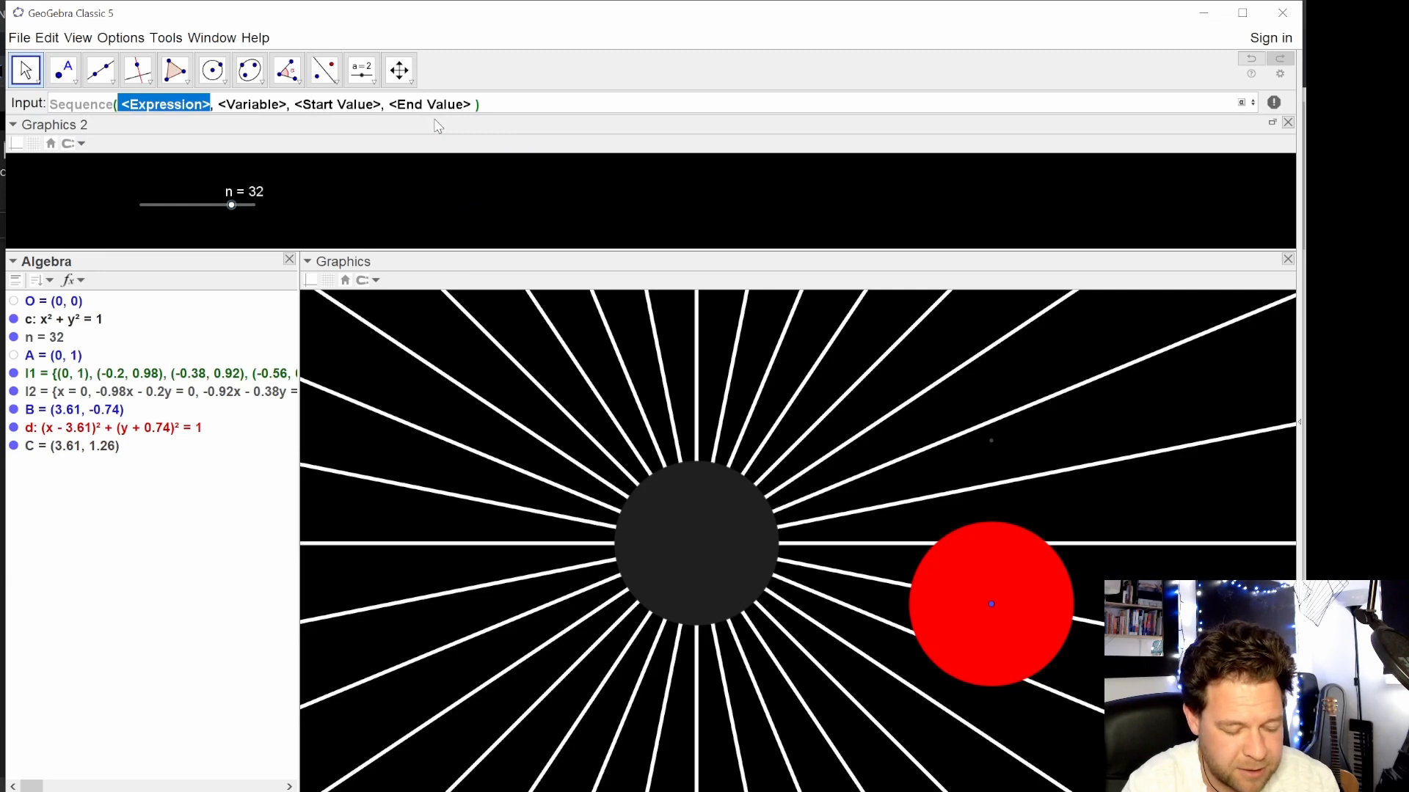
{"action": "type", "text": "cir"}
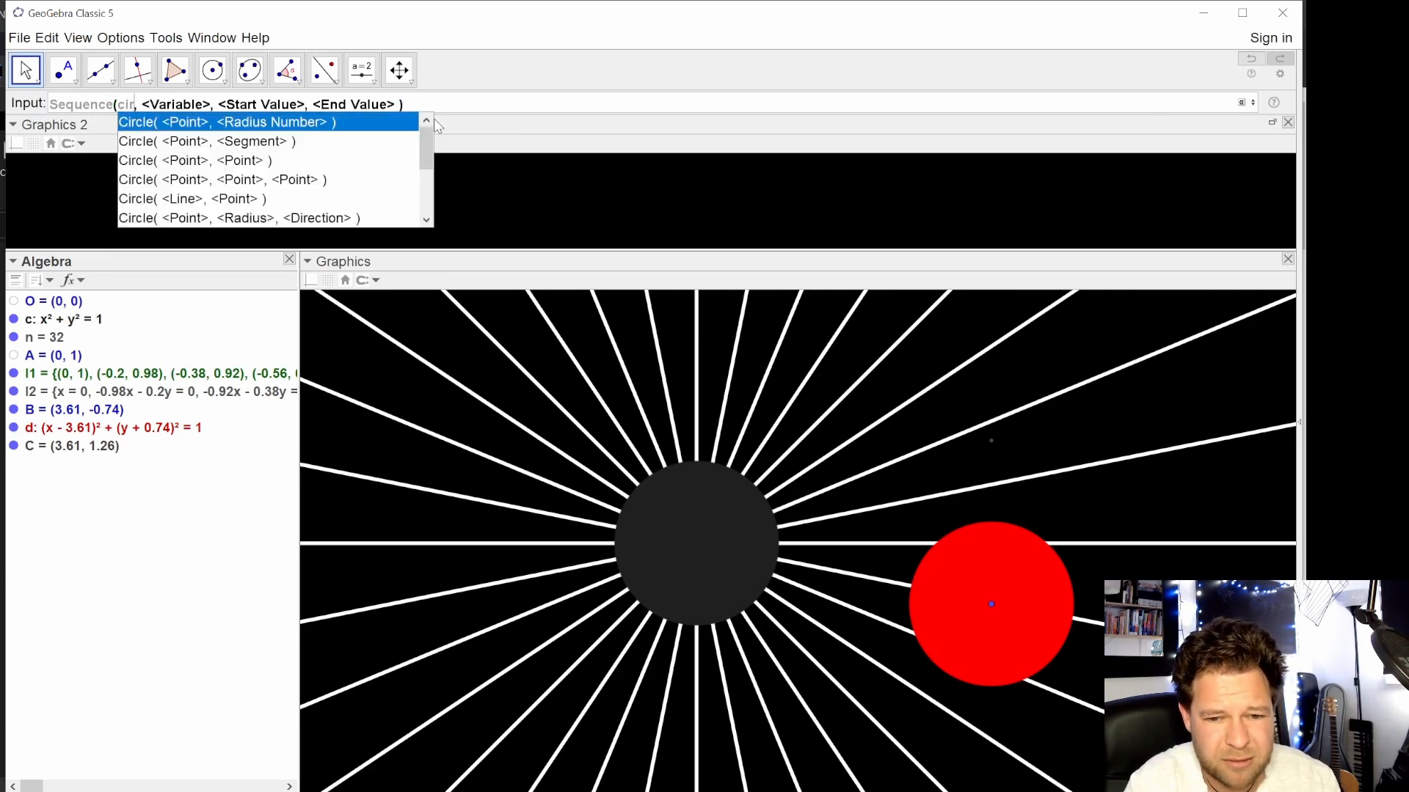
{"action": "key", "text": "ctrl+a"}
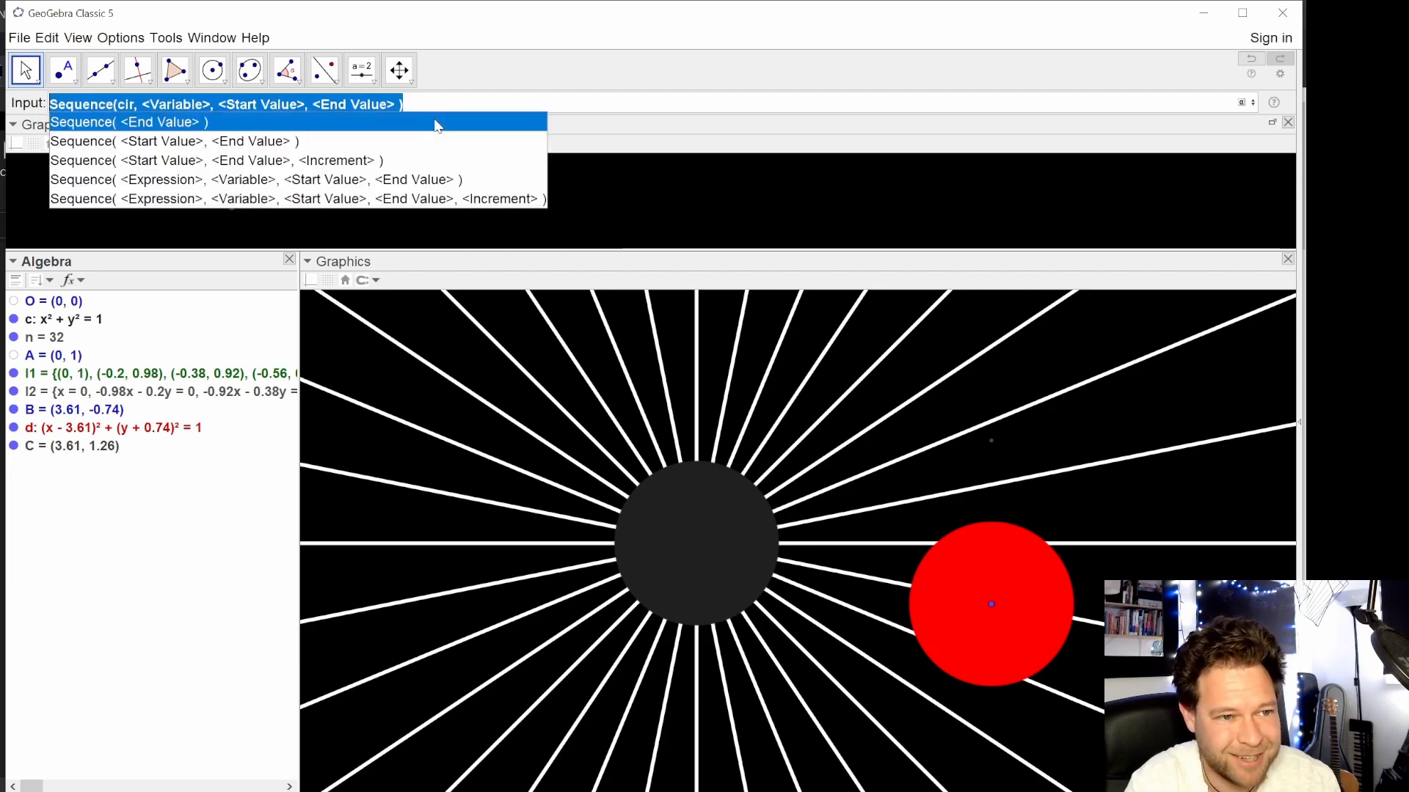
{"action": "key", "text": "BackSpace"}
- Try to create a circular sector with midpoint B, first point C and 2pi/n as the third argument
{"action": "type", "text": "circul"}
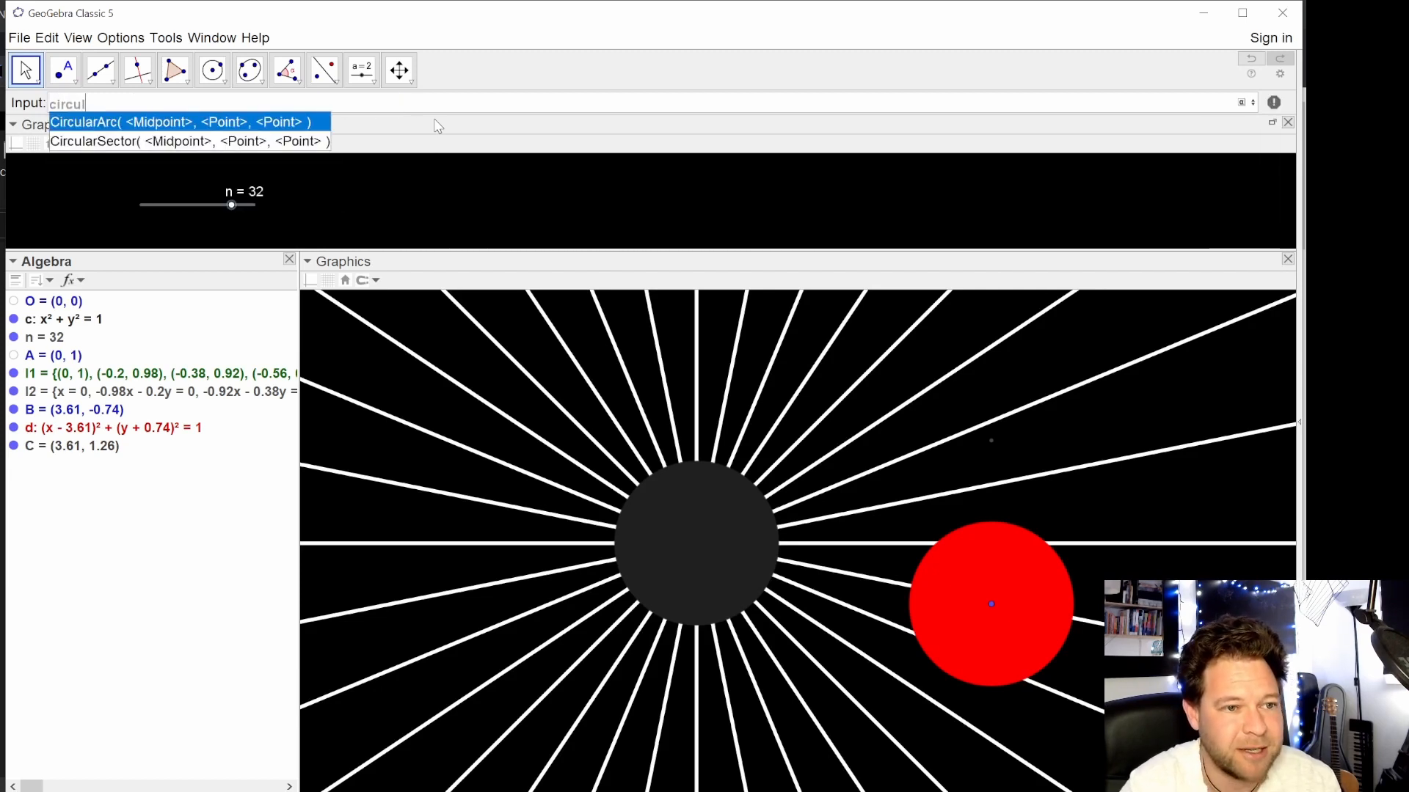
{"action": "key", "text": "Down"}
{"action": "key", "text": "Return"}
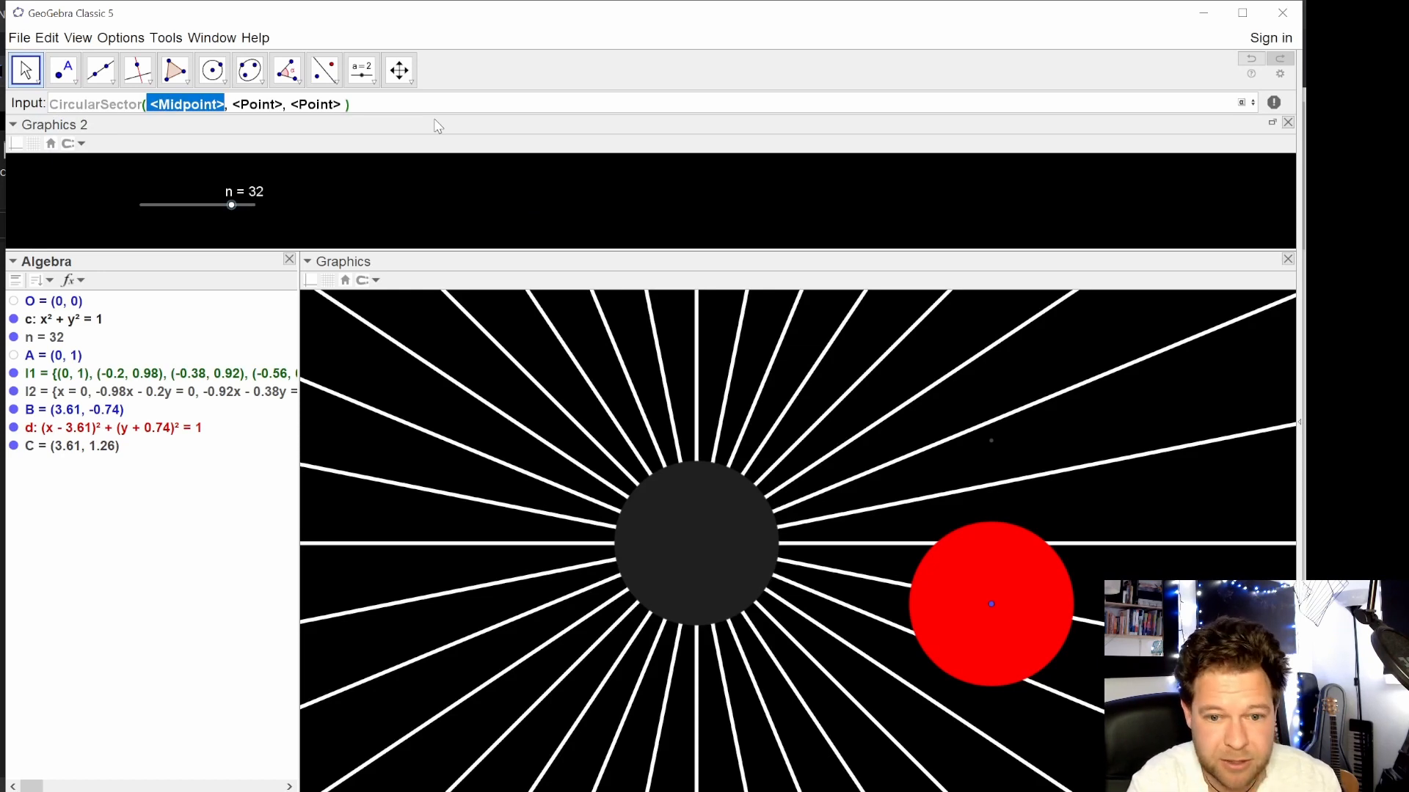
{"action": "type", "text": "B"}
{"action": "key", "text": "Tab"}
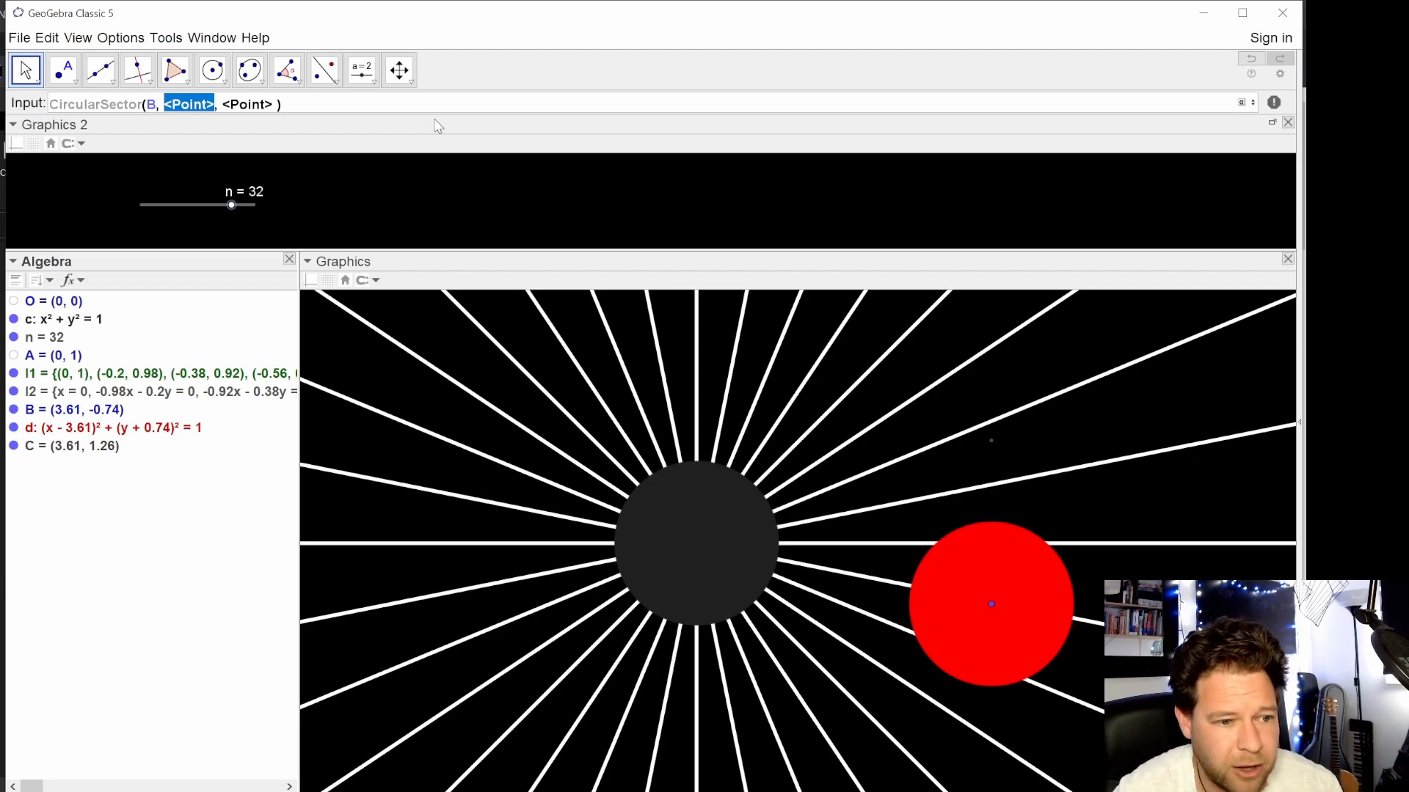
{"action": "type", "text": "C"}
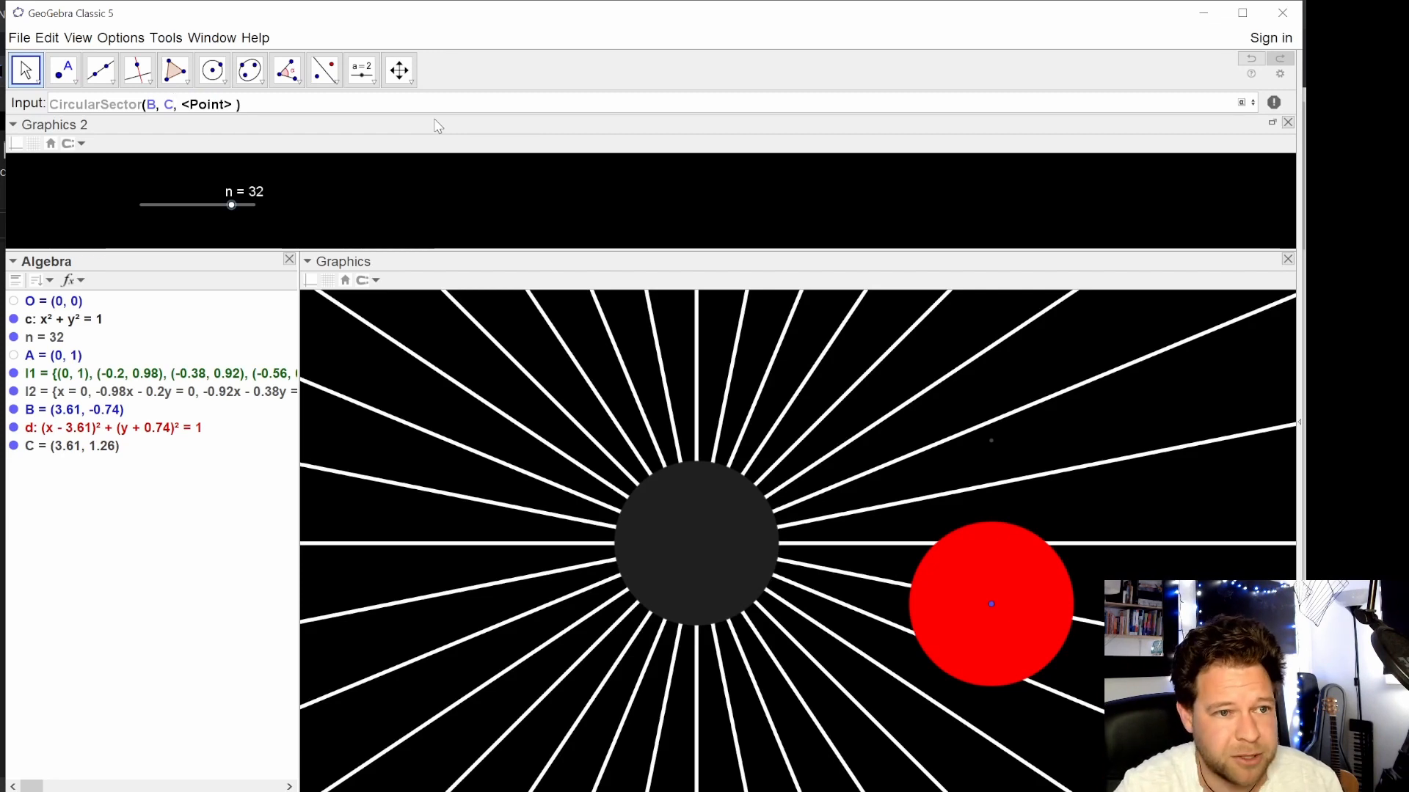
{"action": "key", "text": "Tab"}
{"action": "type", "text": "2pi"}
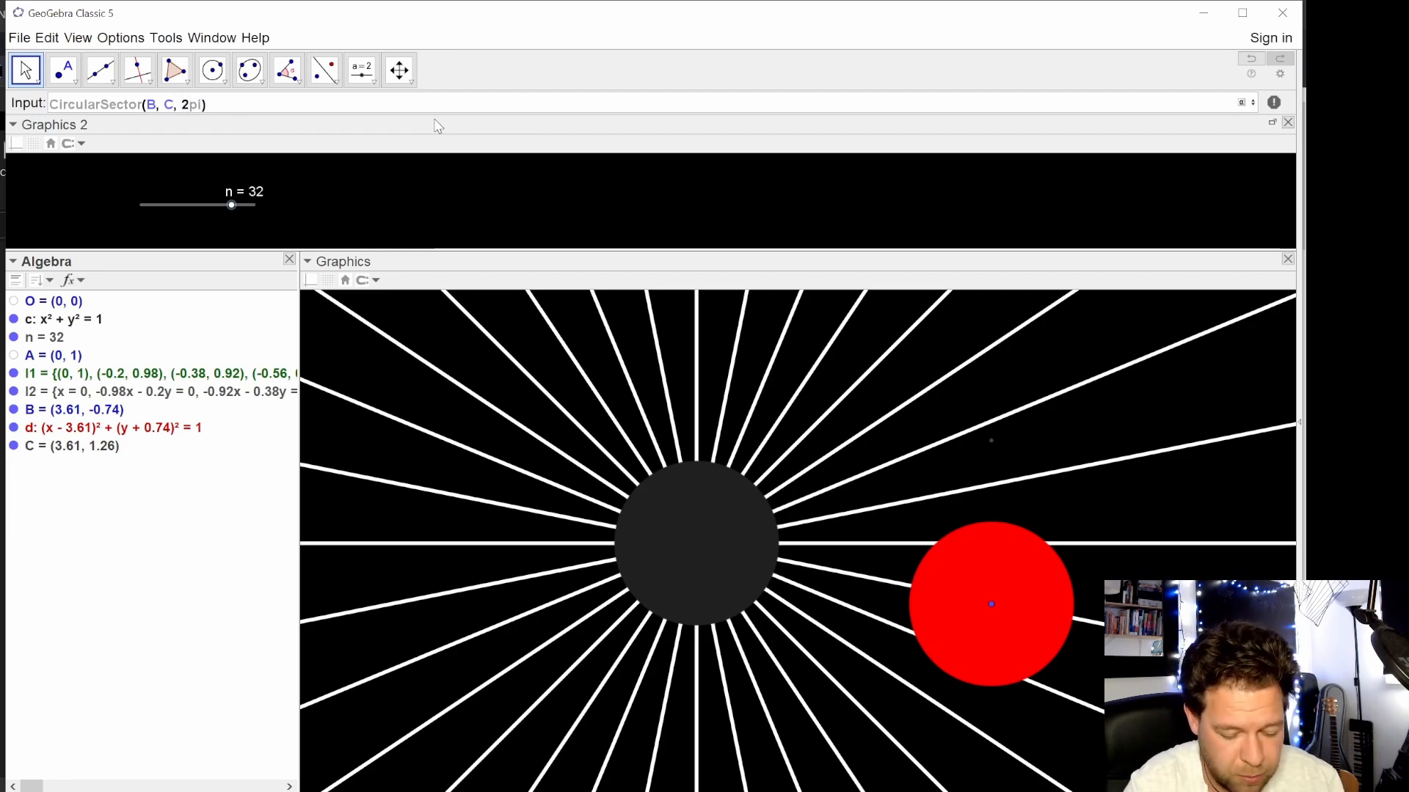
{"action": "type", "text": "/n"}
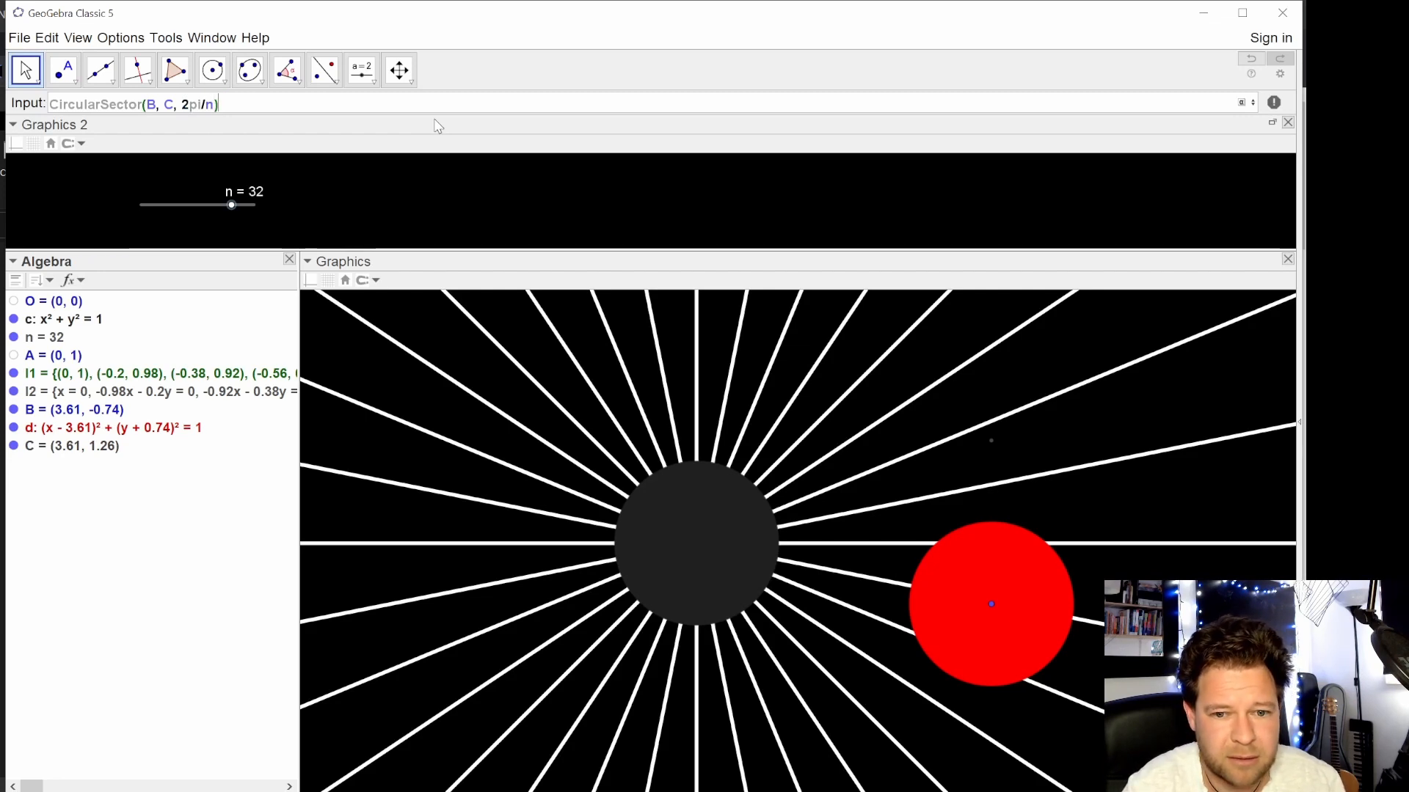
{"action": "key", "text": "Return"}
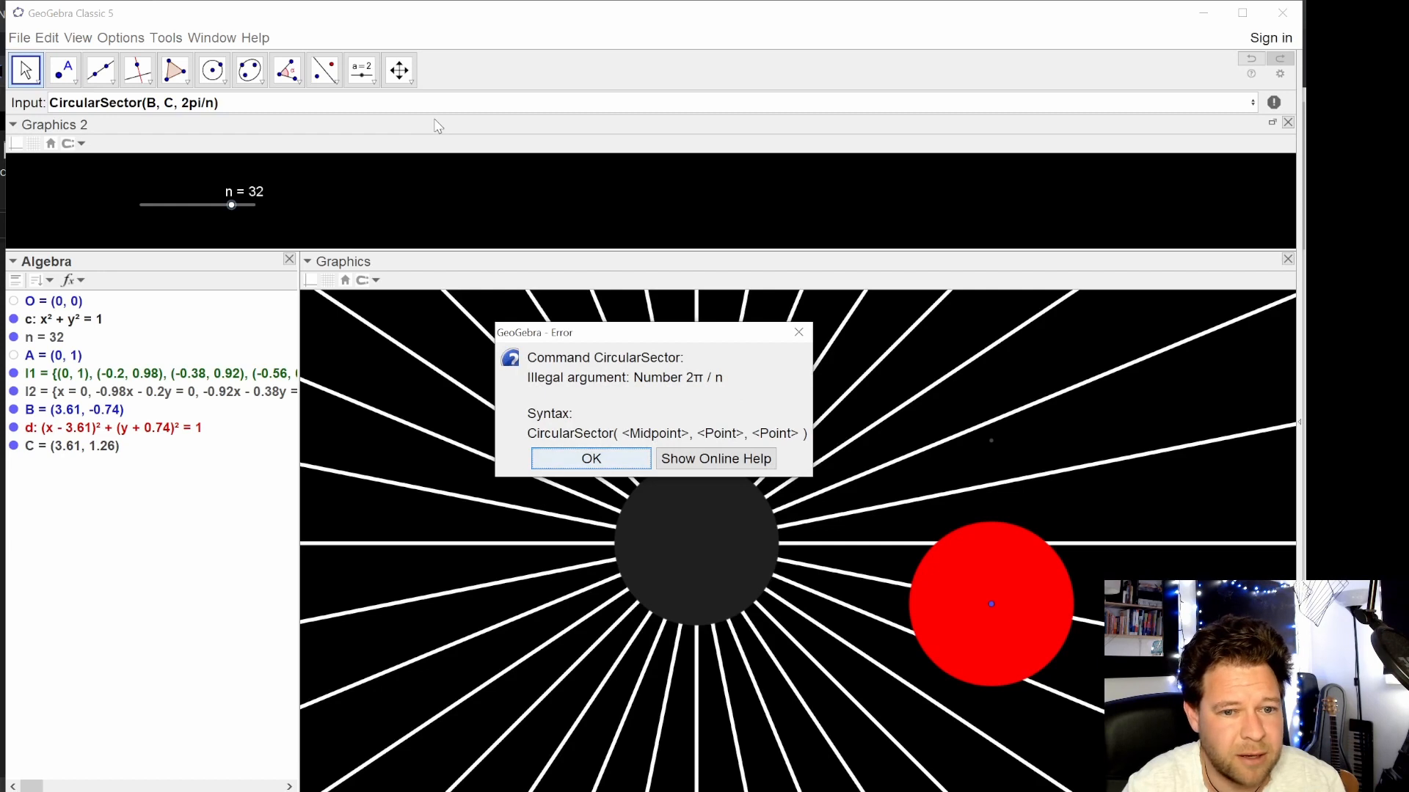
{"action": "key", "text": "Return"}
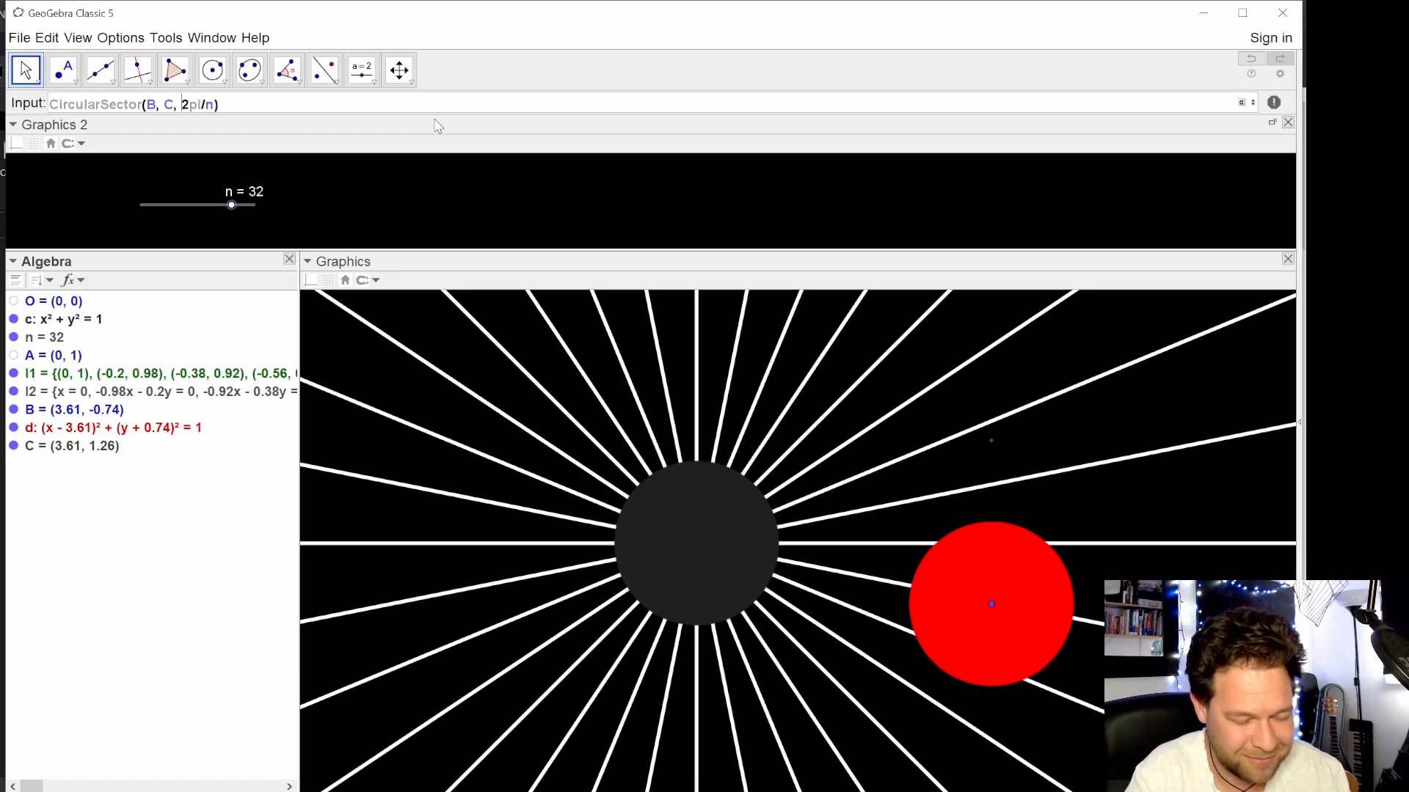
- Try rotate(C,2pi/n,B) as the circular sector's third argument, and clear that argument again
{"action": "type", "text": "rotate"}
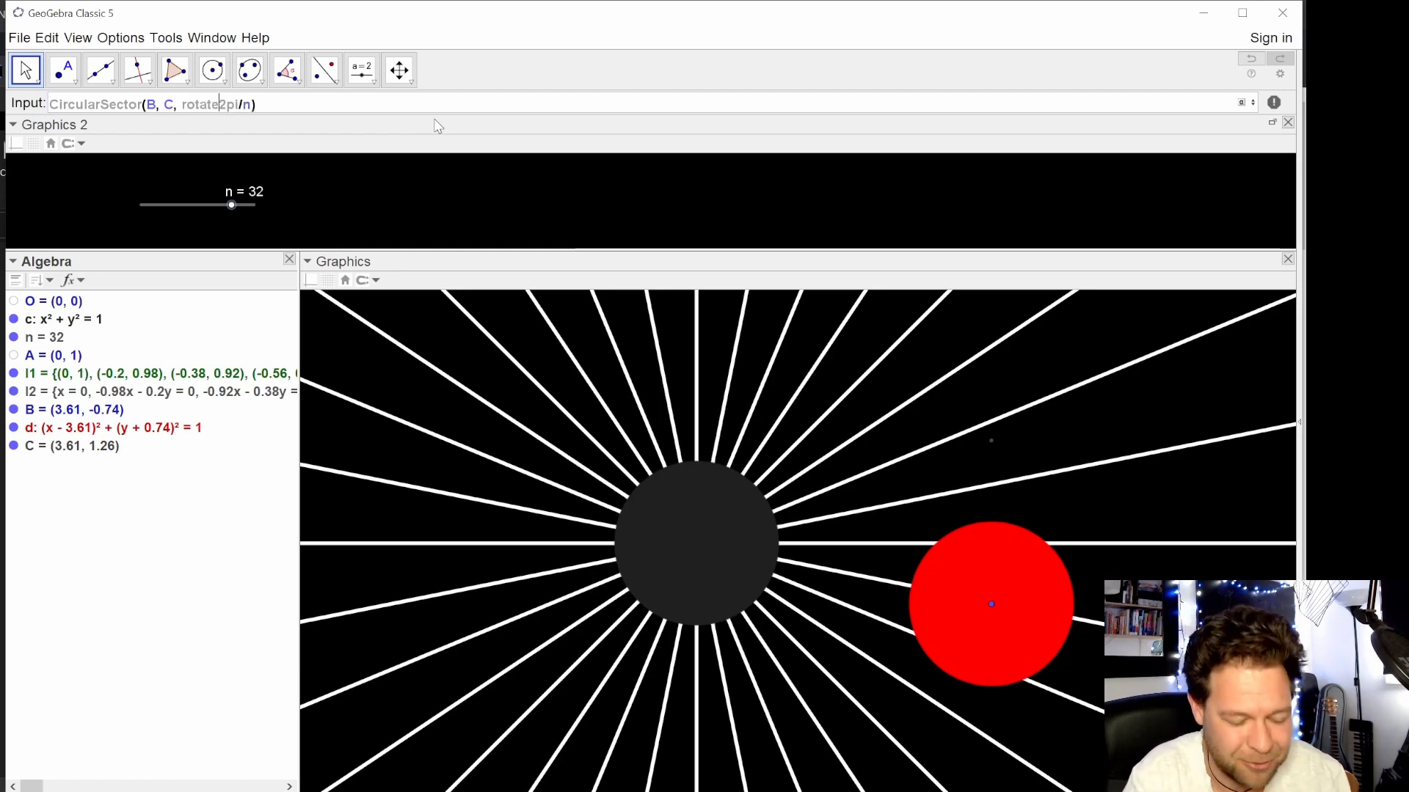
{"action": "type", "text": "(C,2pi/n"}
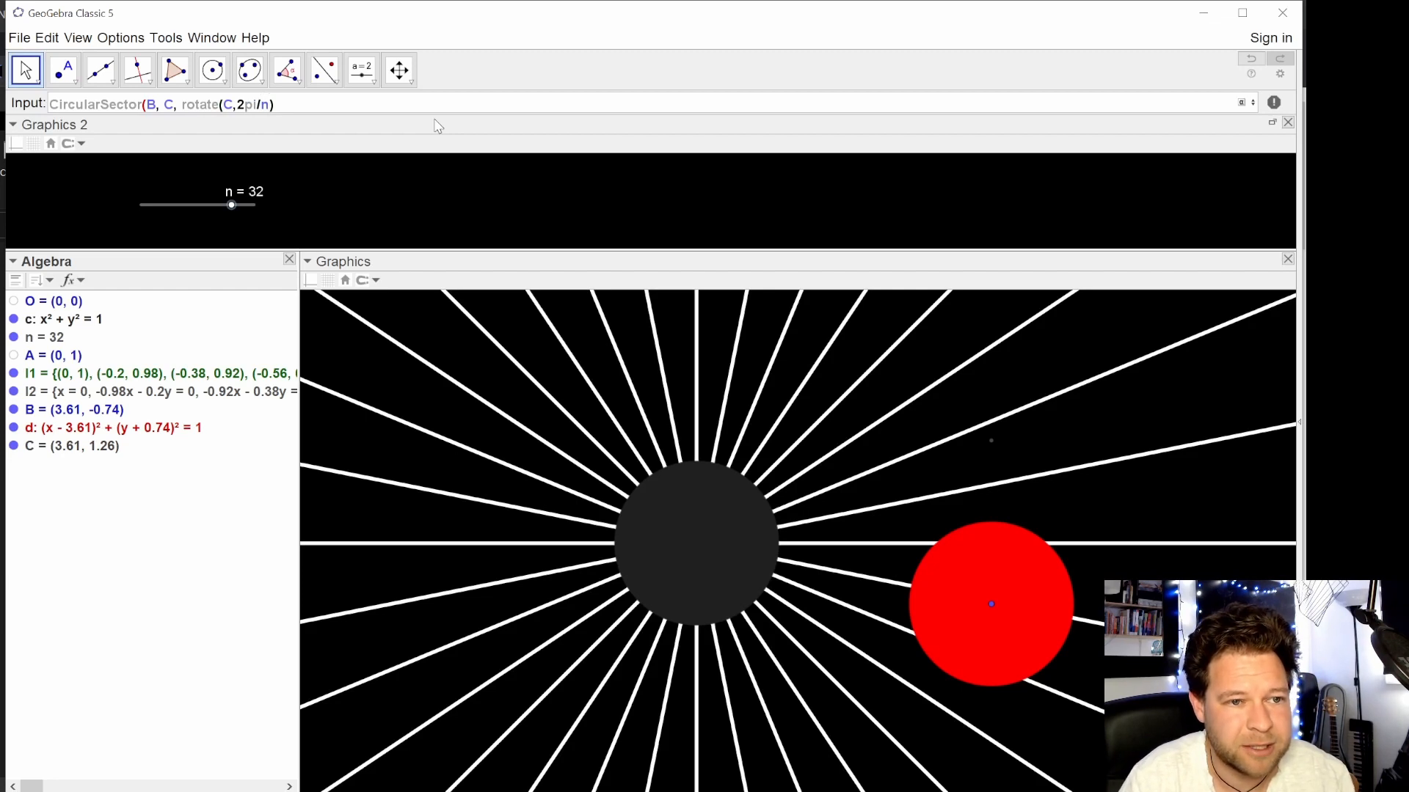
{"action": "type", "text": ",B"}
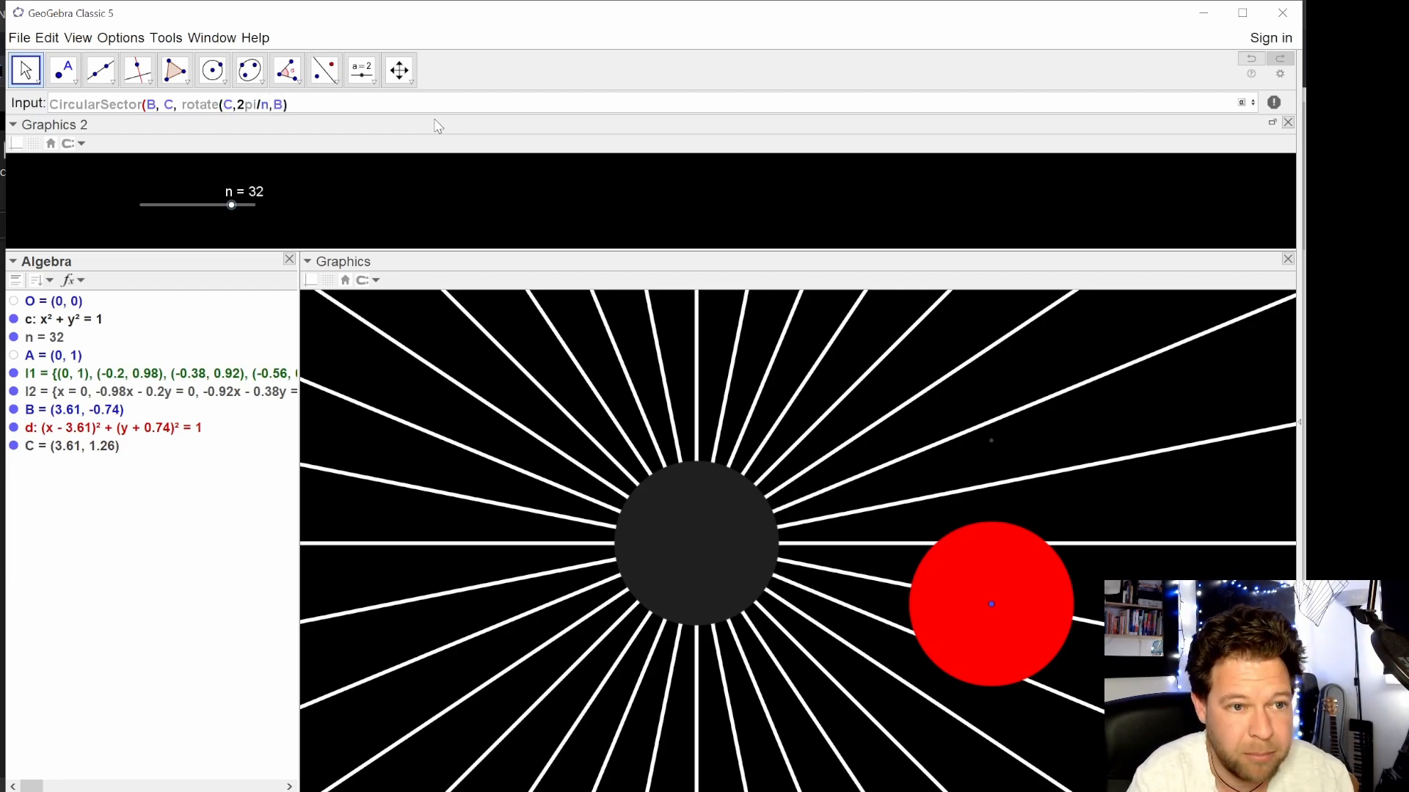
{"action": "type", "text": ")"}
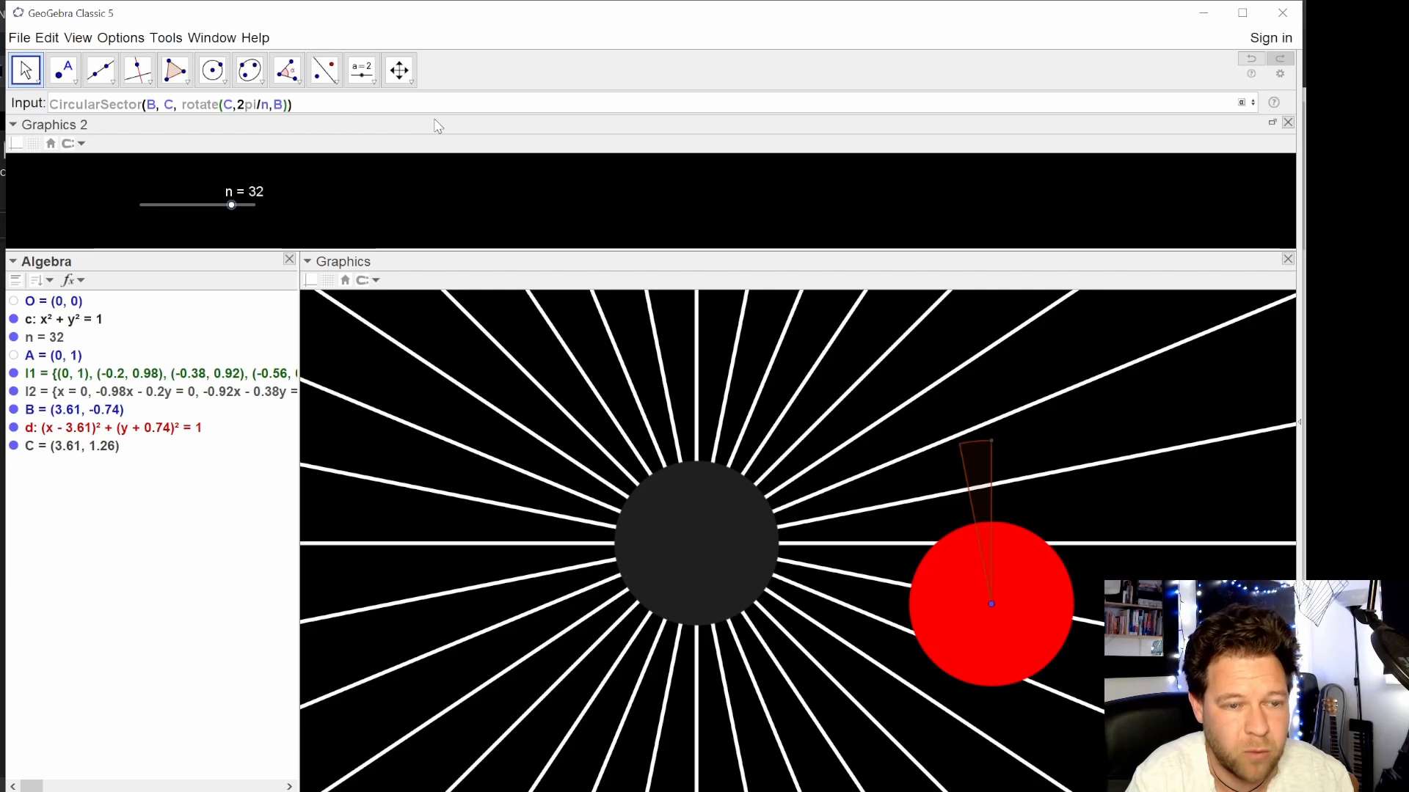
{"action": "key", "text": "BackSpace"}
{"action": "key", "text": "BackSpace"}
{"action": "key", "text": "BackSpace"}
{"action": "key", "text": "BackSpace"}
{"action": "key", "text": "BackSpace"}
{"action": "key", "text": "BackSpace"}
{"action": "key", "text": "BackSpace"}
{"action": "key", "text": "BackSpace"}
{"action": "key", "text": "BackSpace"}
{"action": "key", "text": "BackSpace"}
{"action": "key", "text": "BackSpace"}
{"action": "key", "text": "BackSpace"}
{"action": "key", "text": "BackSpace"}
{"action": "key", "text": "BackSpace"}
{"action": "key", "text": "BackSpace"}
{"action": "key", "text": "BackSpace"}
{"action": "key", "text": "BackSpace"}
{"action": "key", "text": "BackSpace"}
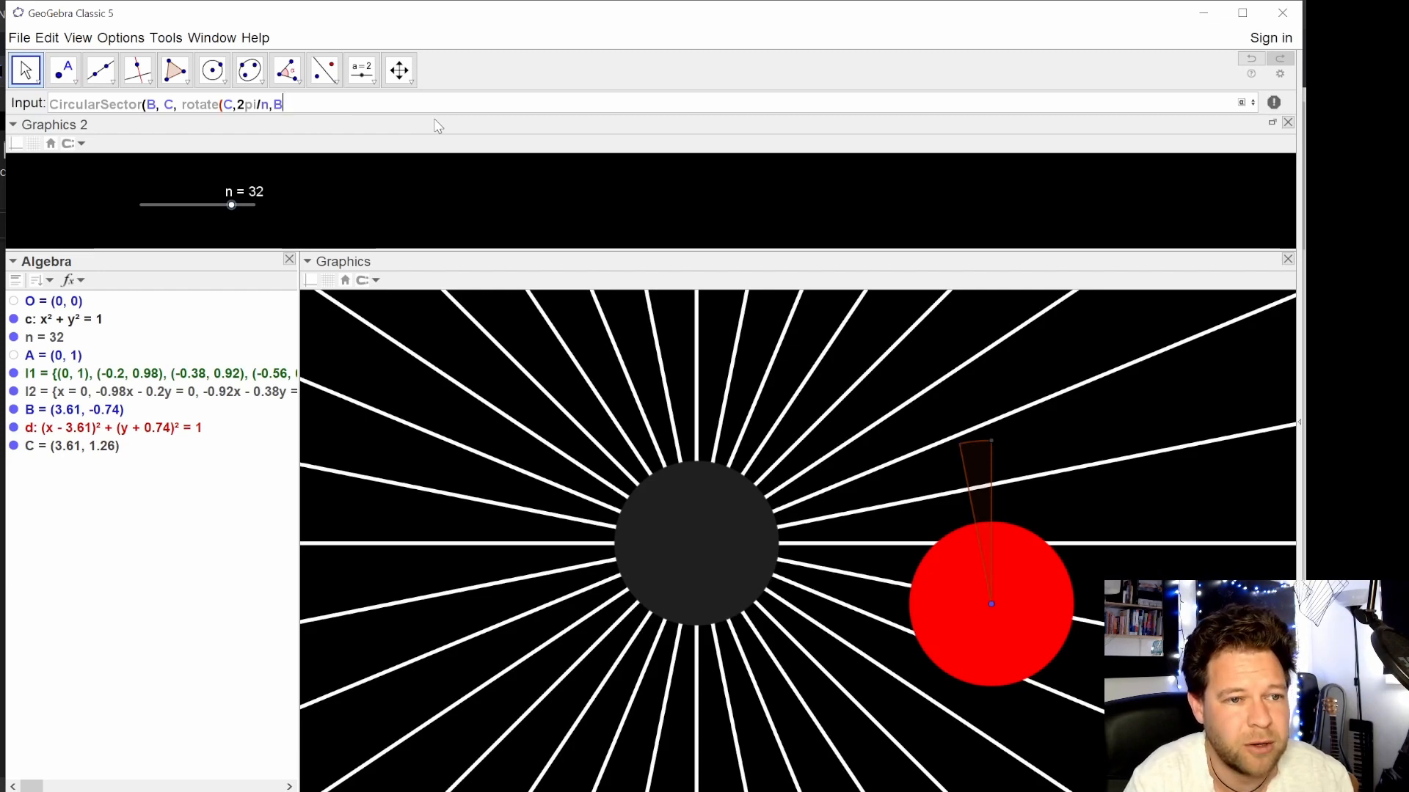
- Create the circular sector around B from C, with Rotate(C, 2pi/n, B) as its end point
{"action": "type", "text": "rota"}
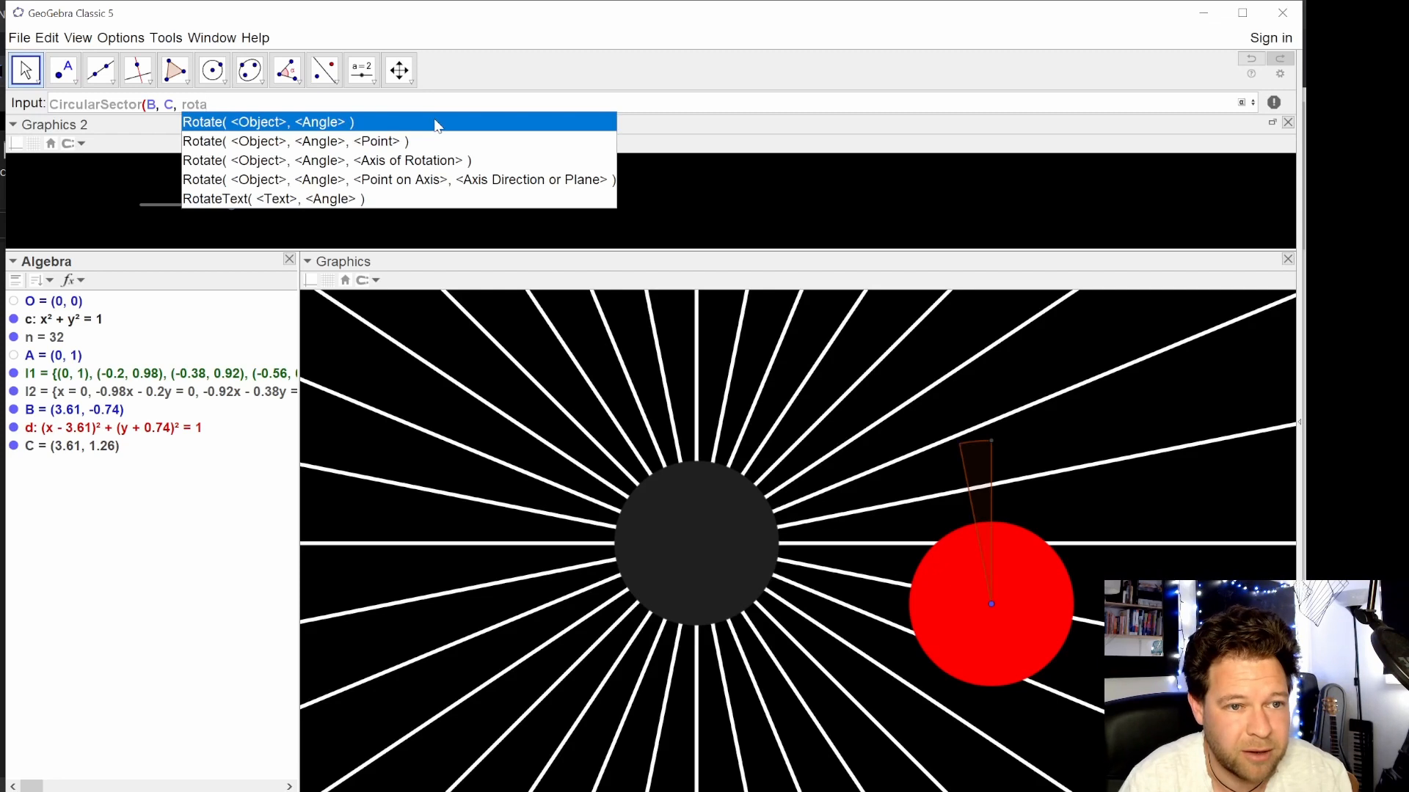
{"action": "key", "text": "Down"}
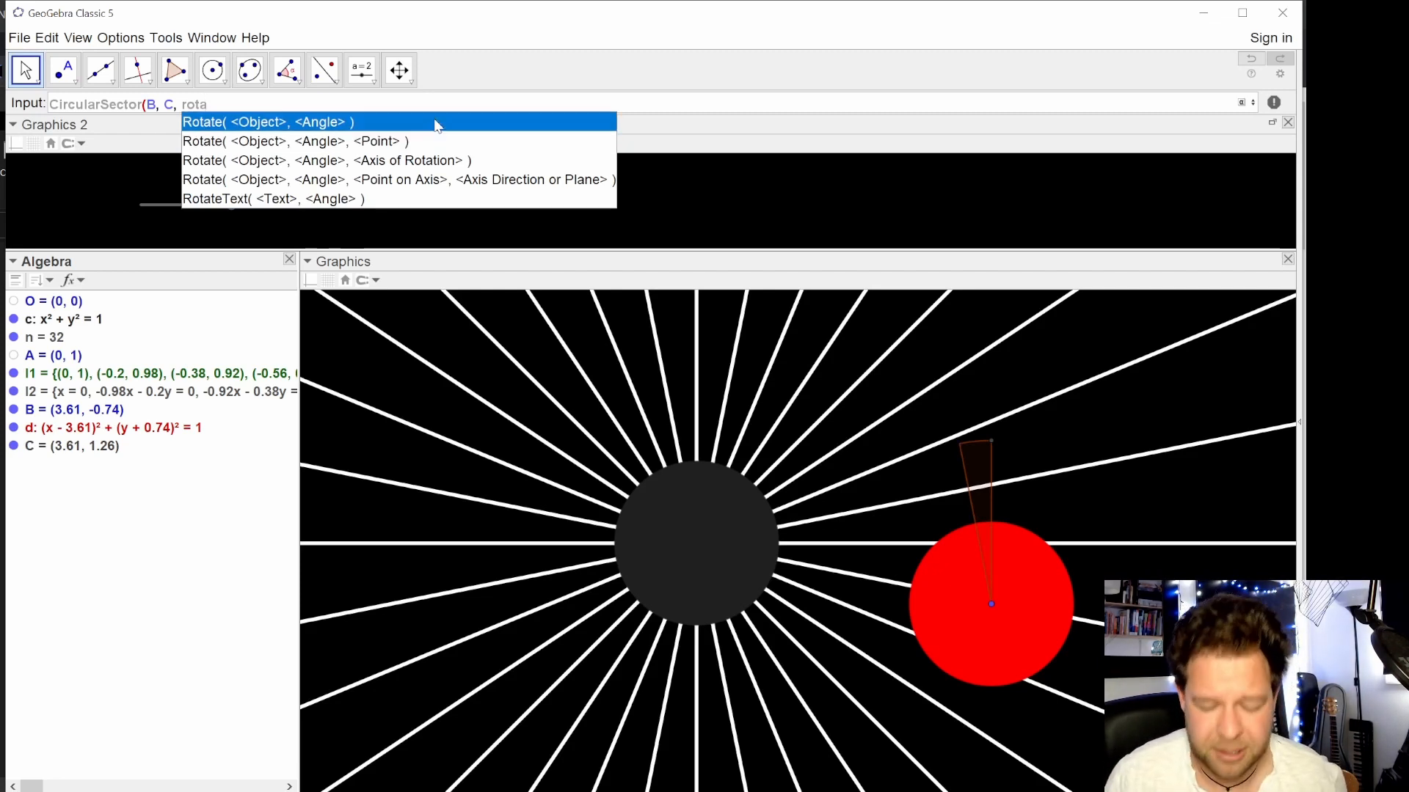
{"action": "key", "text": "Down"}
{"action": "key", "text": "Return"}
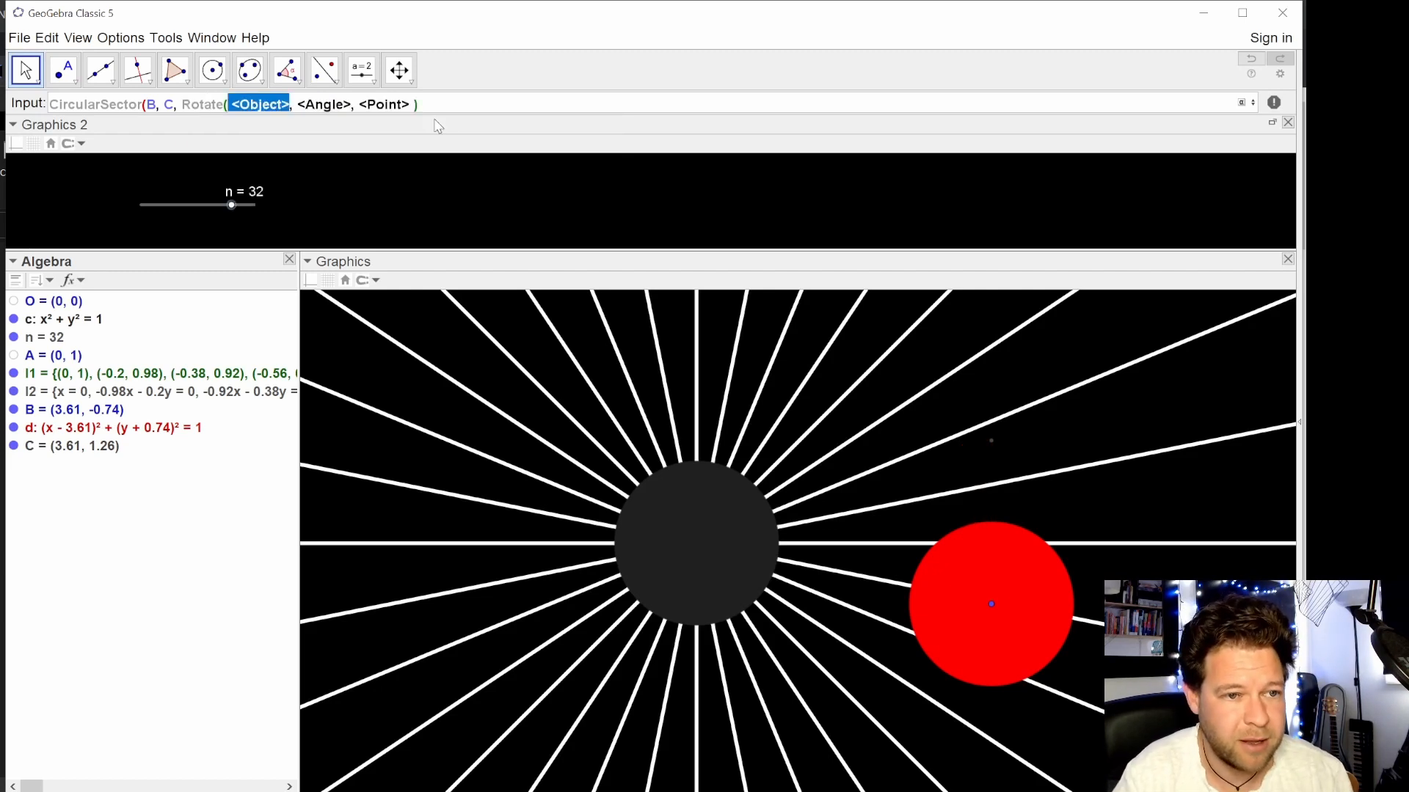
{"action": "type", "text": "C"}
{"action": "key", "text": "Tab"}
{"action": "type", "text": "2pi/n"}
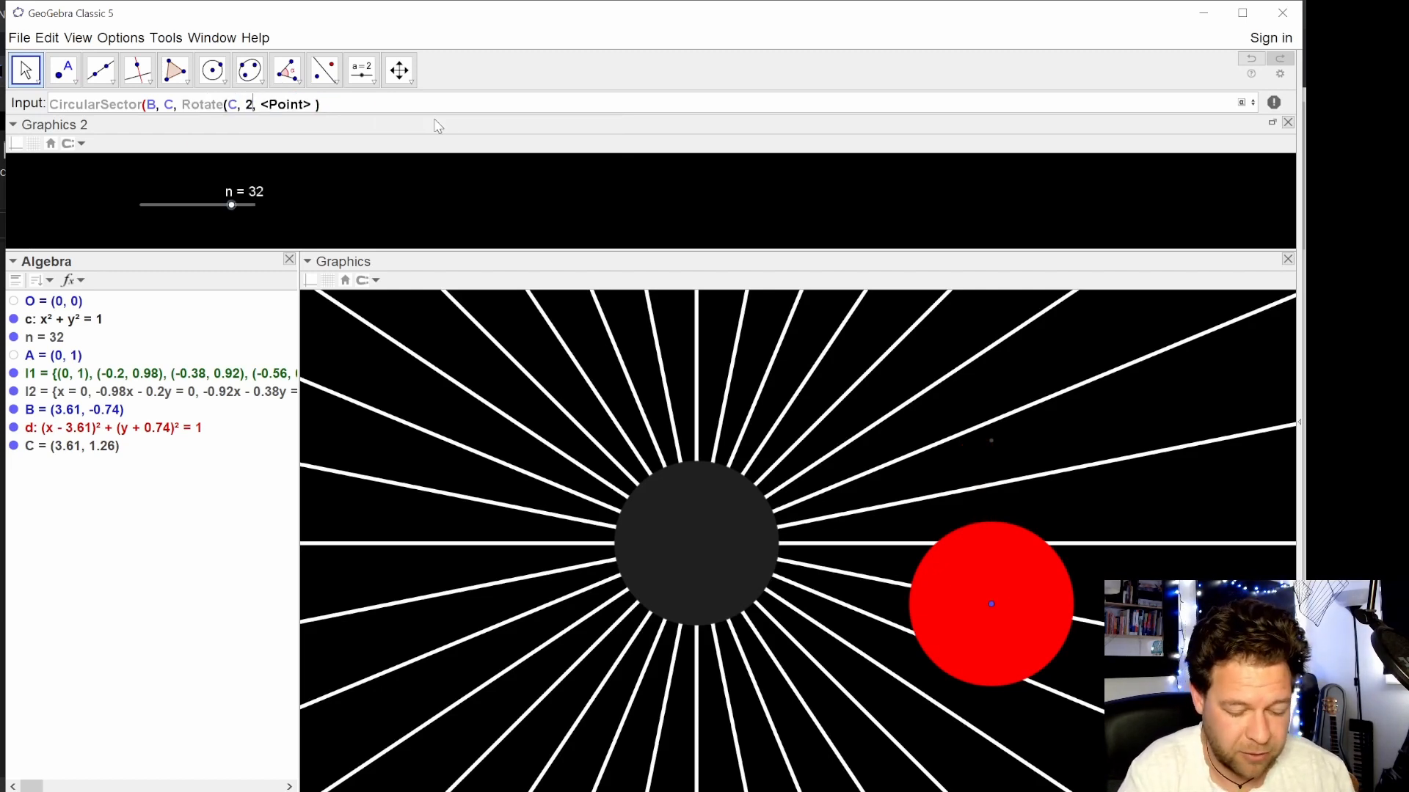
{"action": "key", "text": "Tab"}
{"action": "type", "text": "B)"}
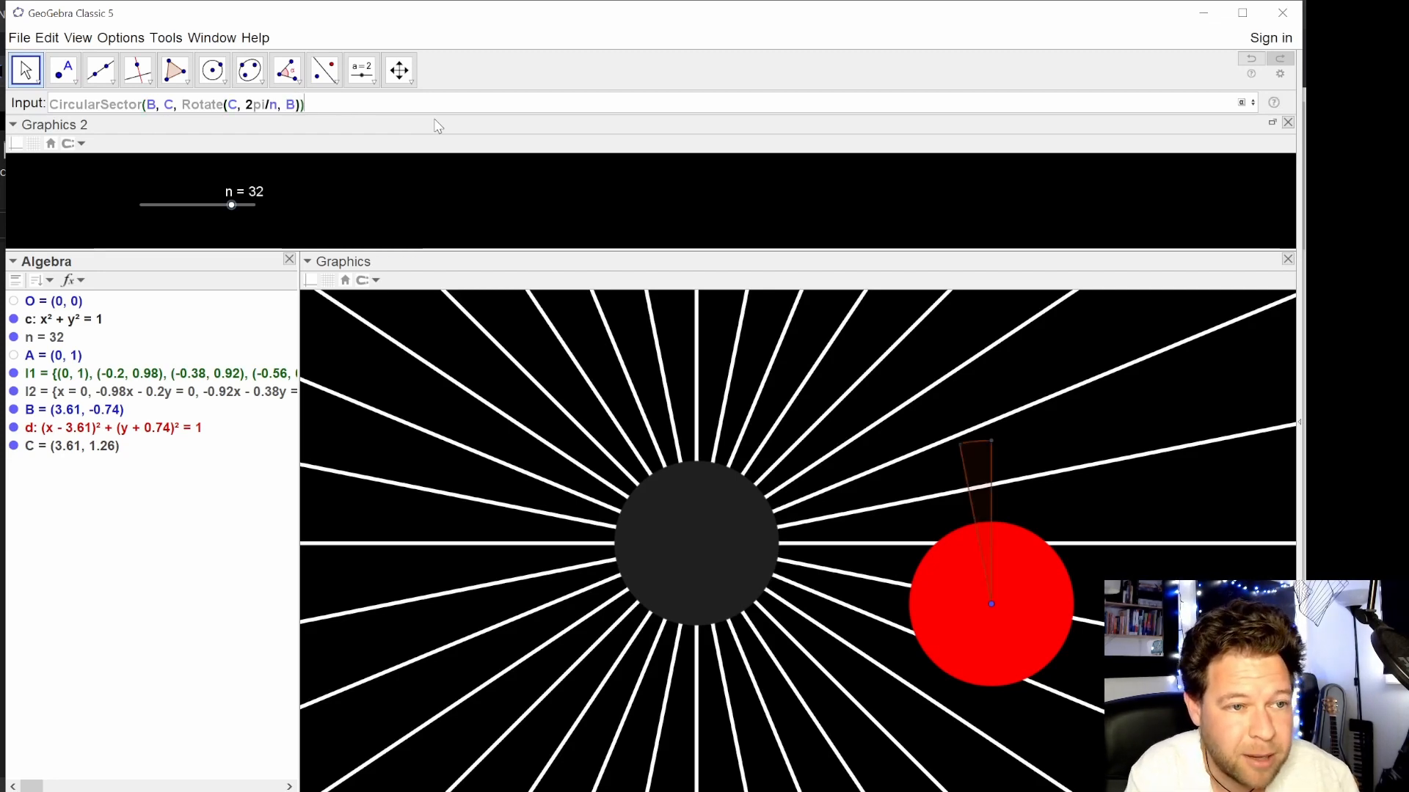
{"action": "key", "text": "Return"}
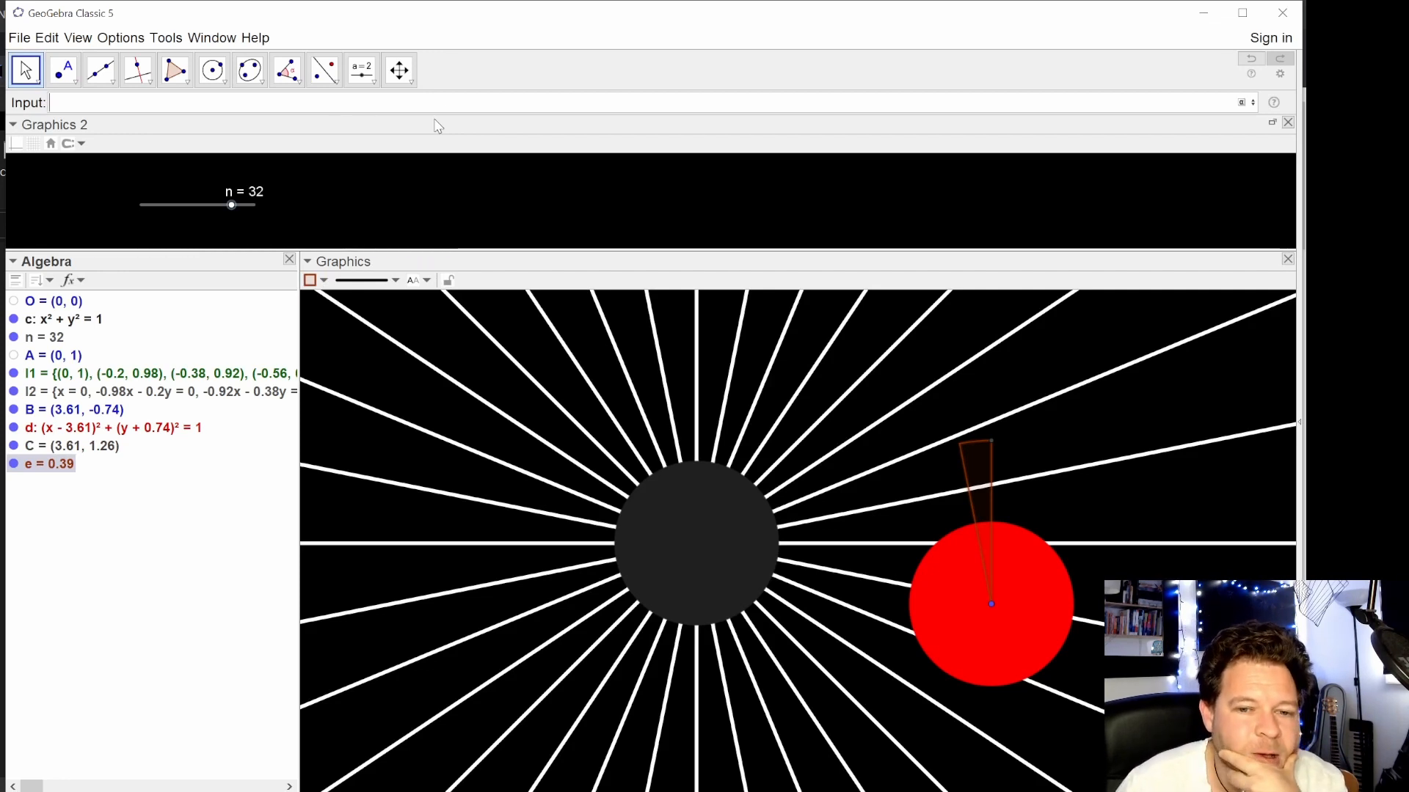
- Recall the previous command CircularSector(B, C, Rotate(C, 2pi/n, B)) from the input history for editing
{"action": "type", "text": "sd"}
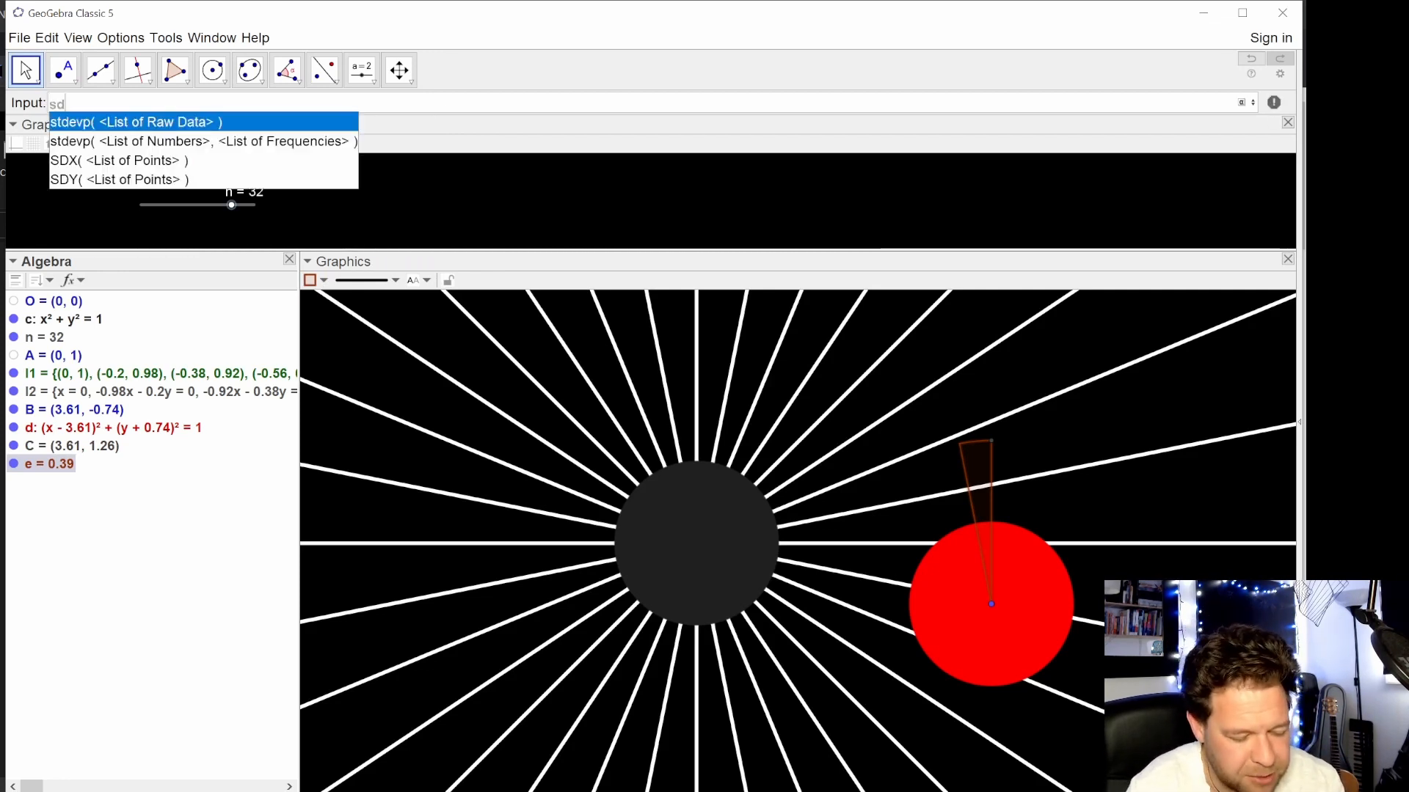
{"action": "key", "text": "BackSpace"}
{"action": "key", "text": "BackSpace"}
{"action": "key", "text": "Up"}
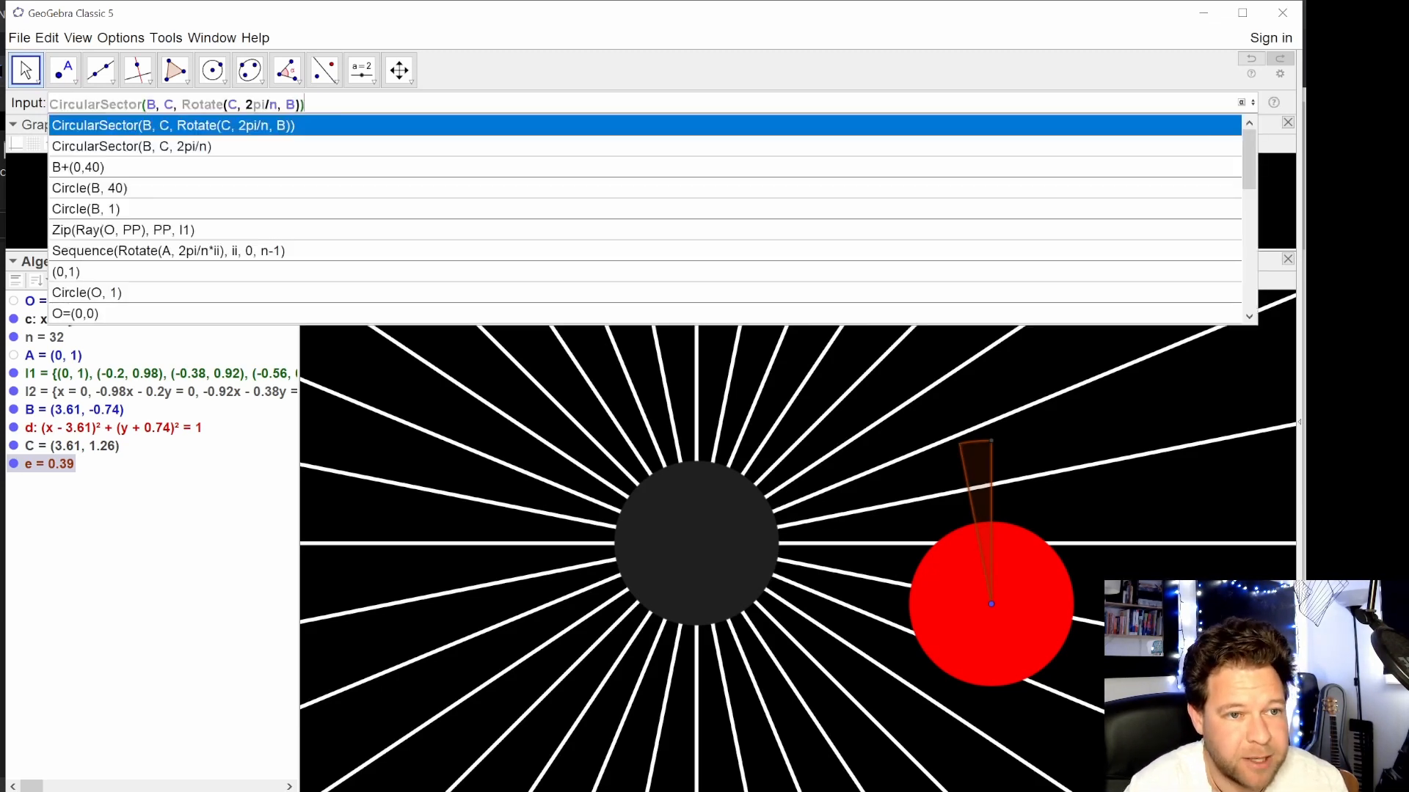
{"action": "key", "text": "Down"}
{"action": "key", "text": "Down"}
{"action": "key", "text": "Up"}
{"action": "key", "text": "Up"}
{"action": "key", "text": "Down"}
{"action": "key", "text": "Down"}
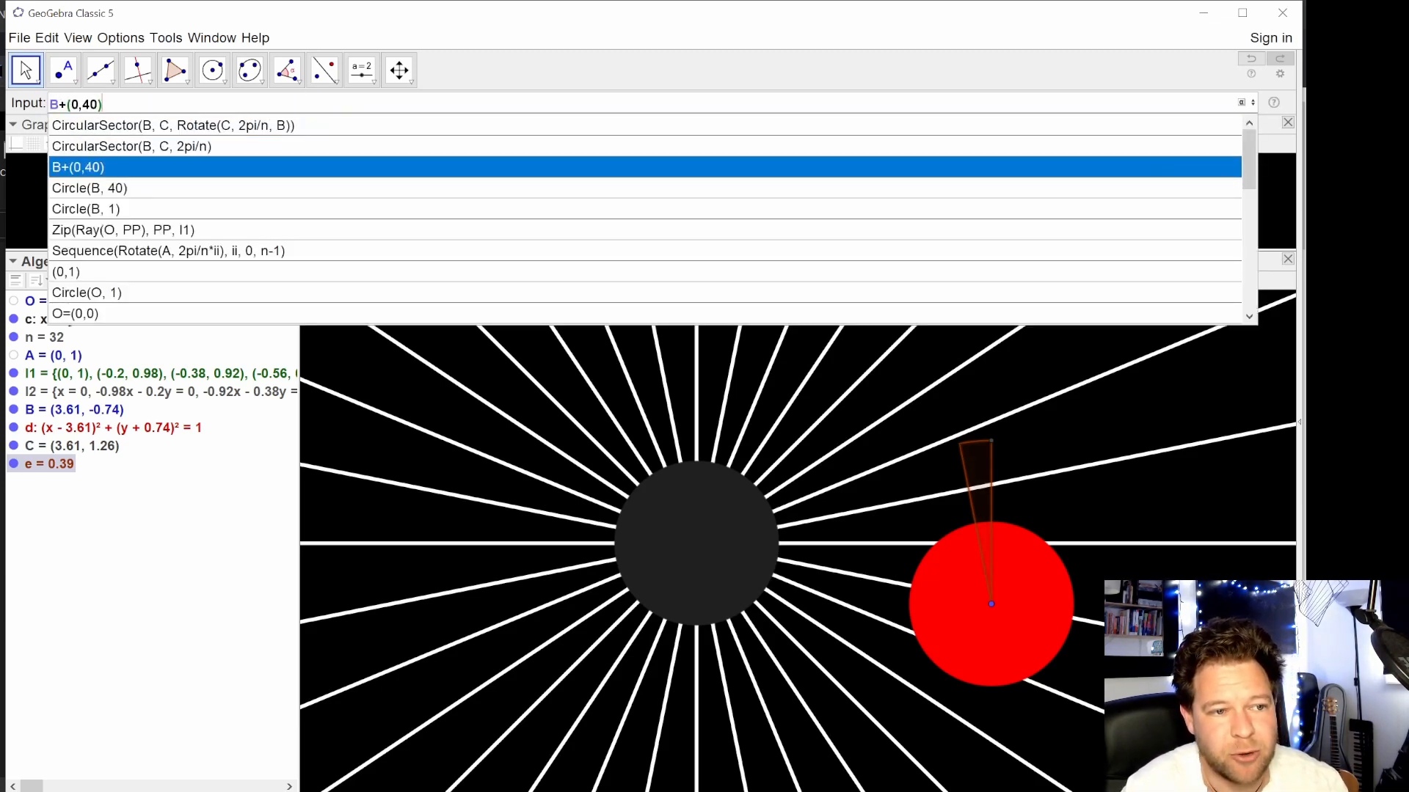
{"action": "key", "text": "Up"}
{"action": "key", "text": "Up"}
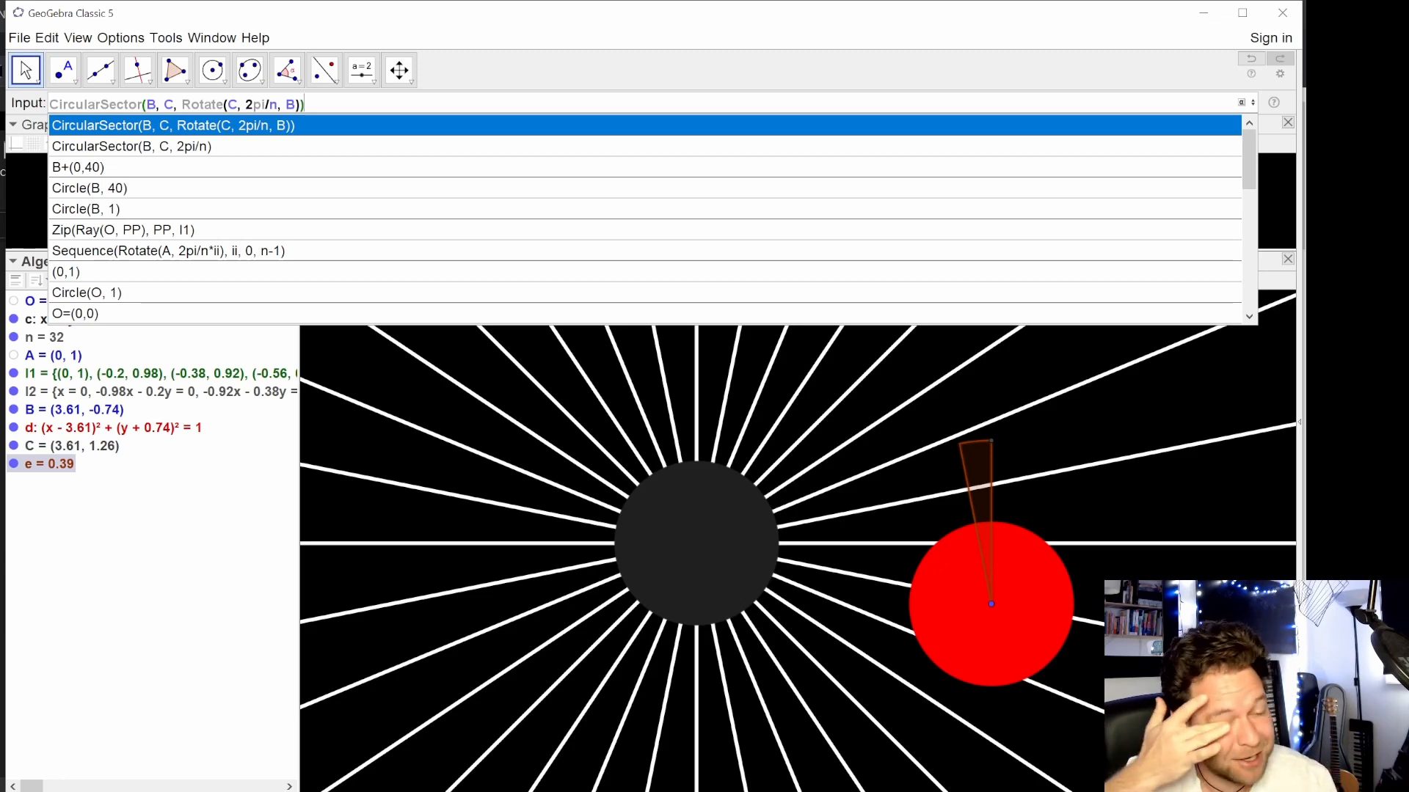
- Wrap the recalled CircularSector command in sequence( and multiply its rotation angle 2pi/n by ii
{"action": "key", "text": "Home"}
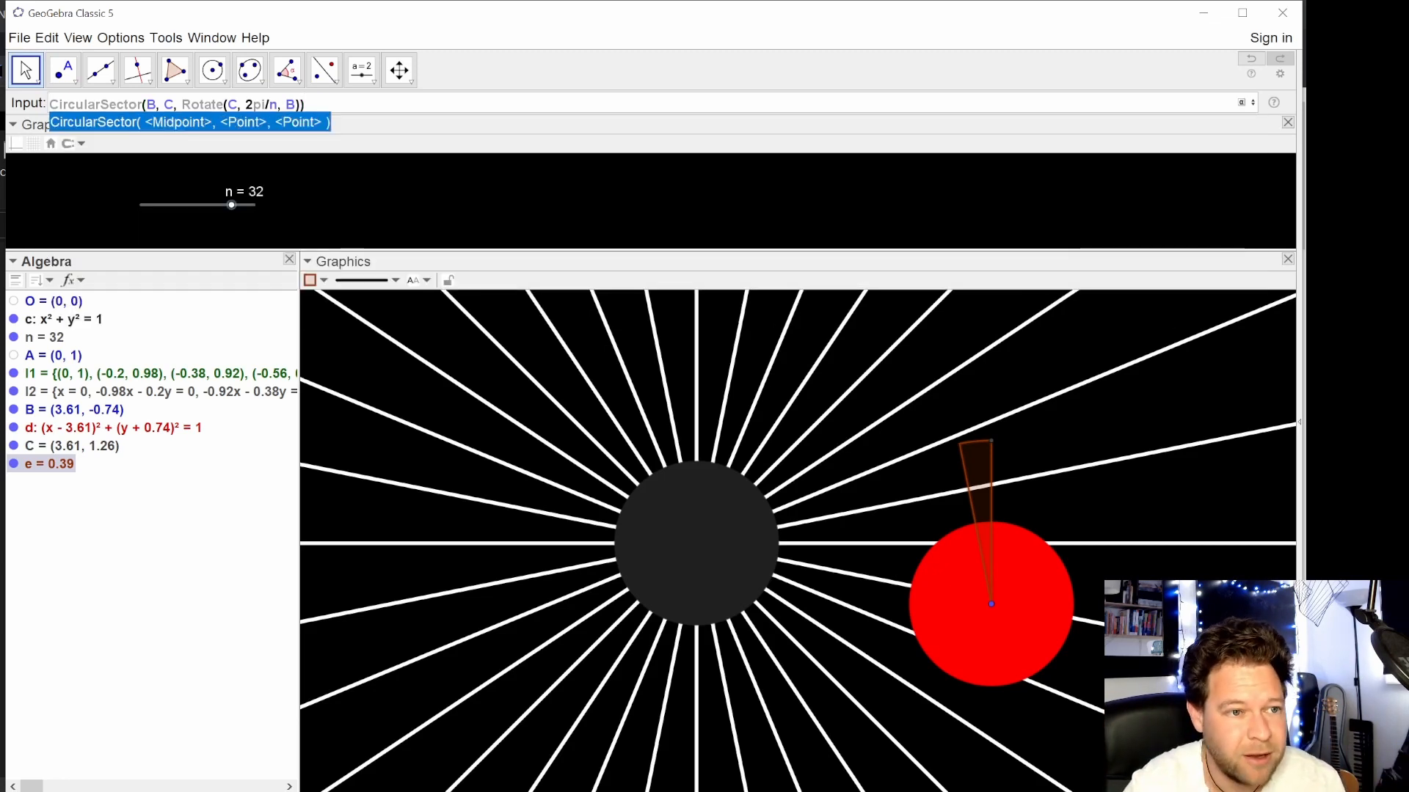
{"action": "type", "text": "sequence"}
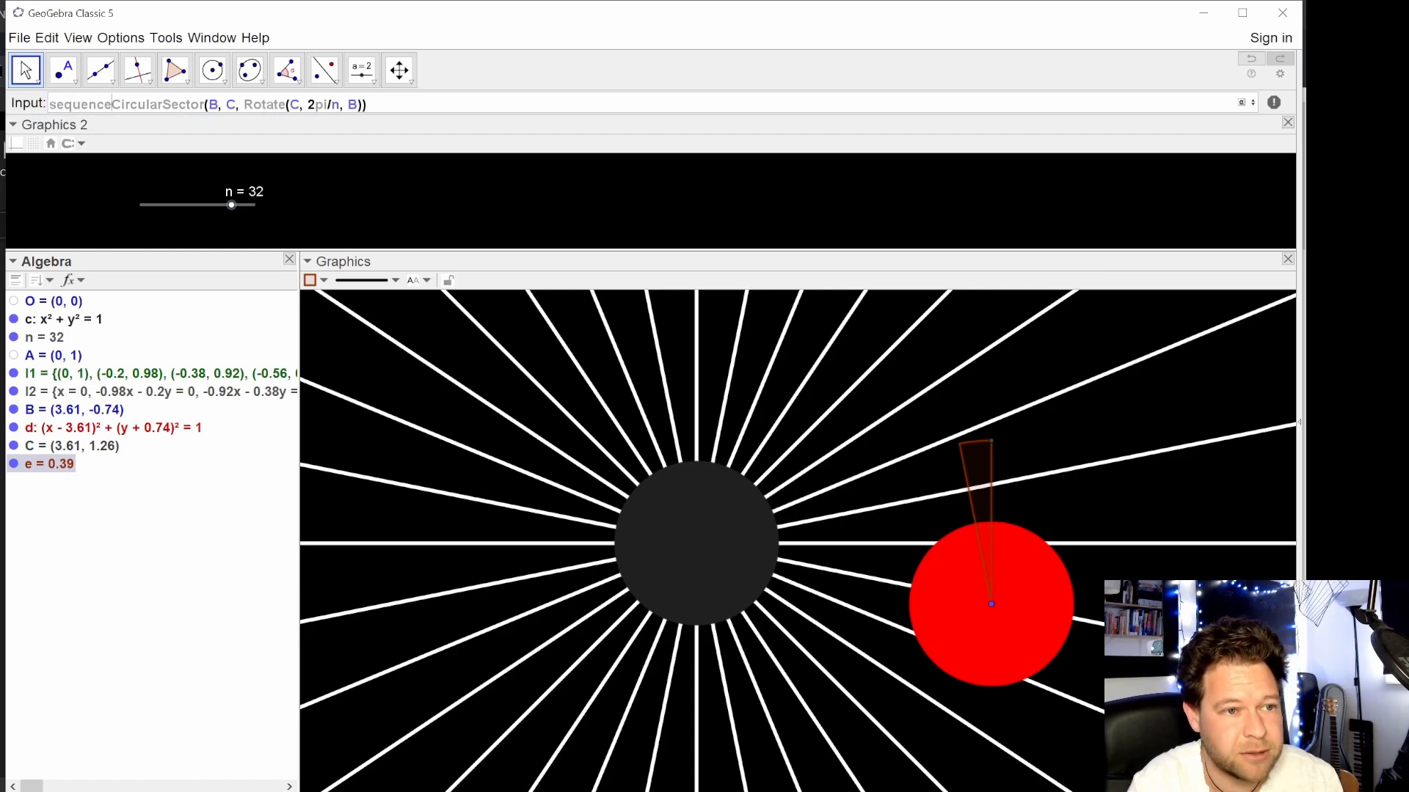
{"action": "type", "text": "("}
{"action": "key", "text": "End"}
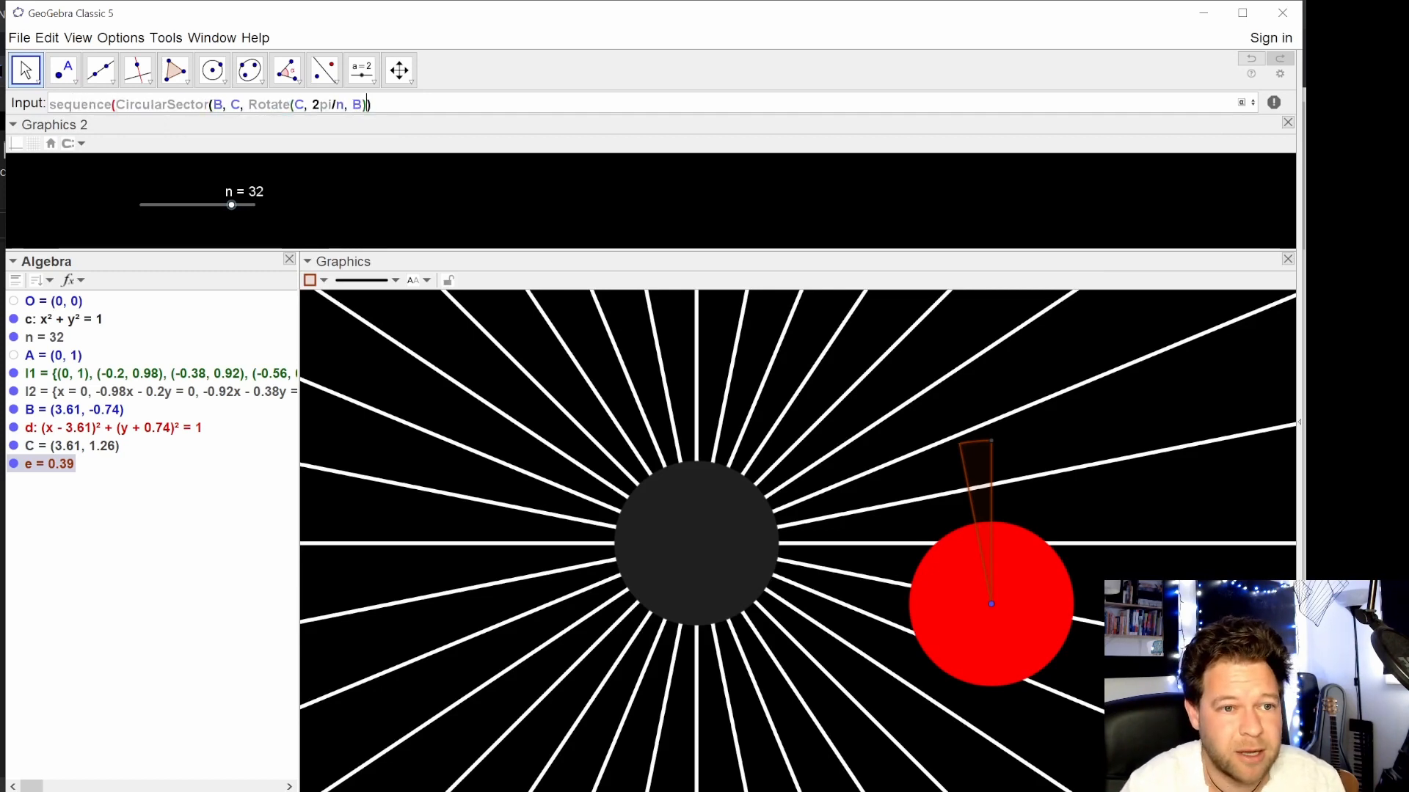
{"action": "key", "text": "Left"}
{"action": "key", "text": "Left"}
{"action": "key", "text": "Left"}
{"action": "key", "text": "Left"}
{"action": "key", "text": "Left"}
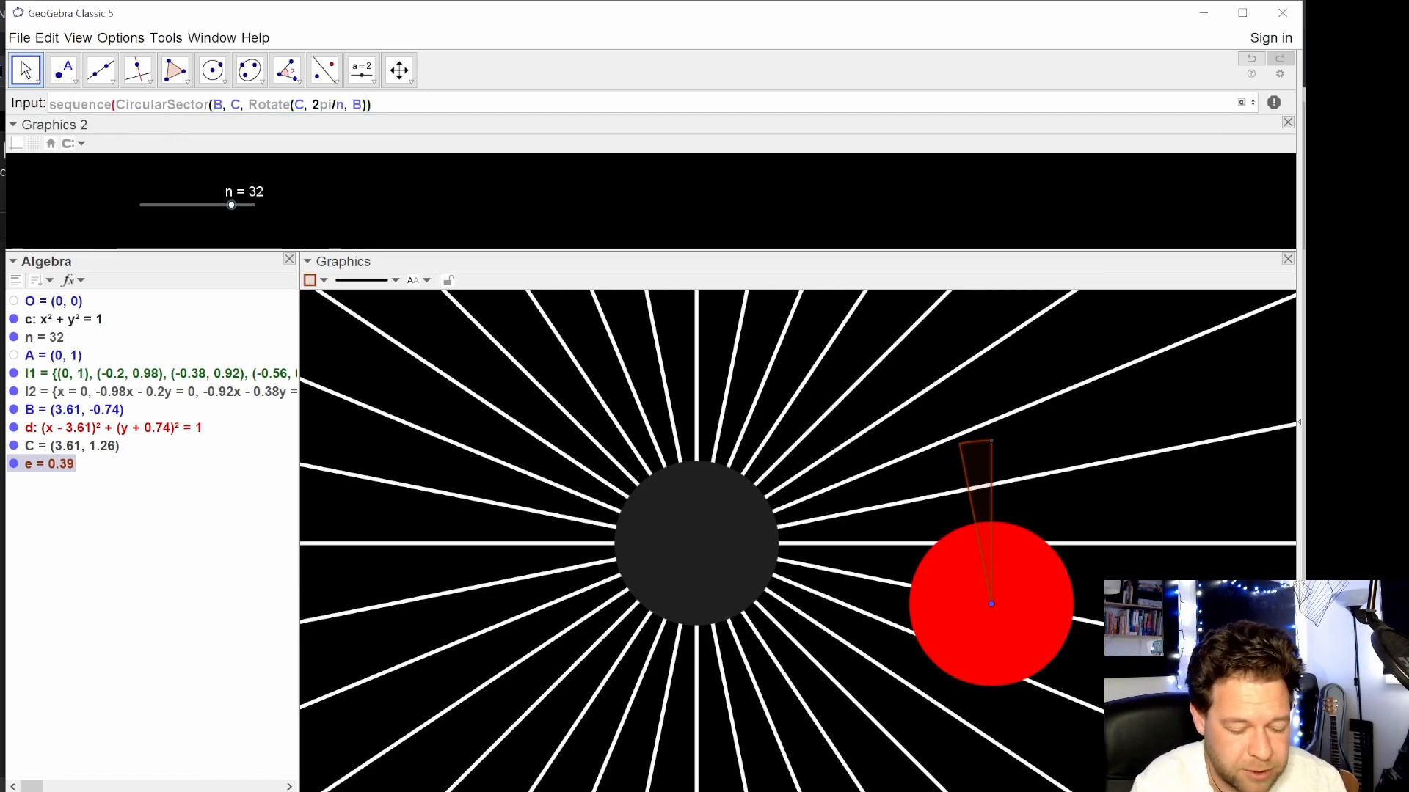
{"action": "type", "text": "*ii"}
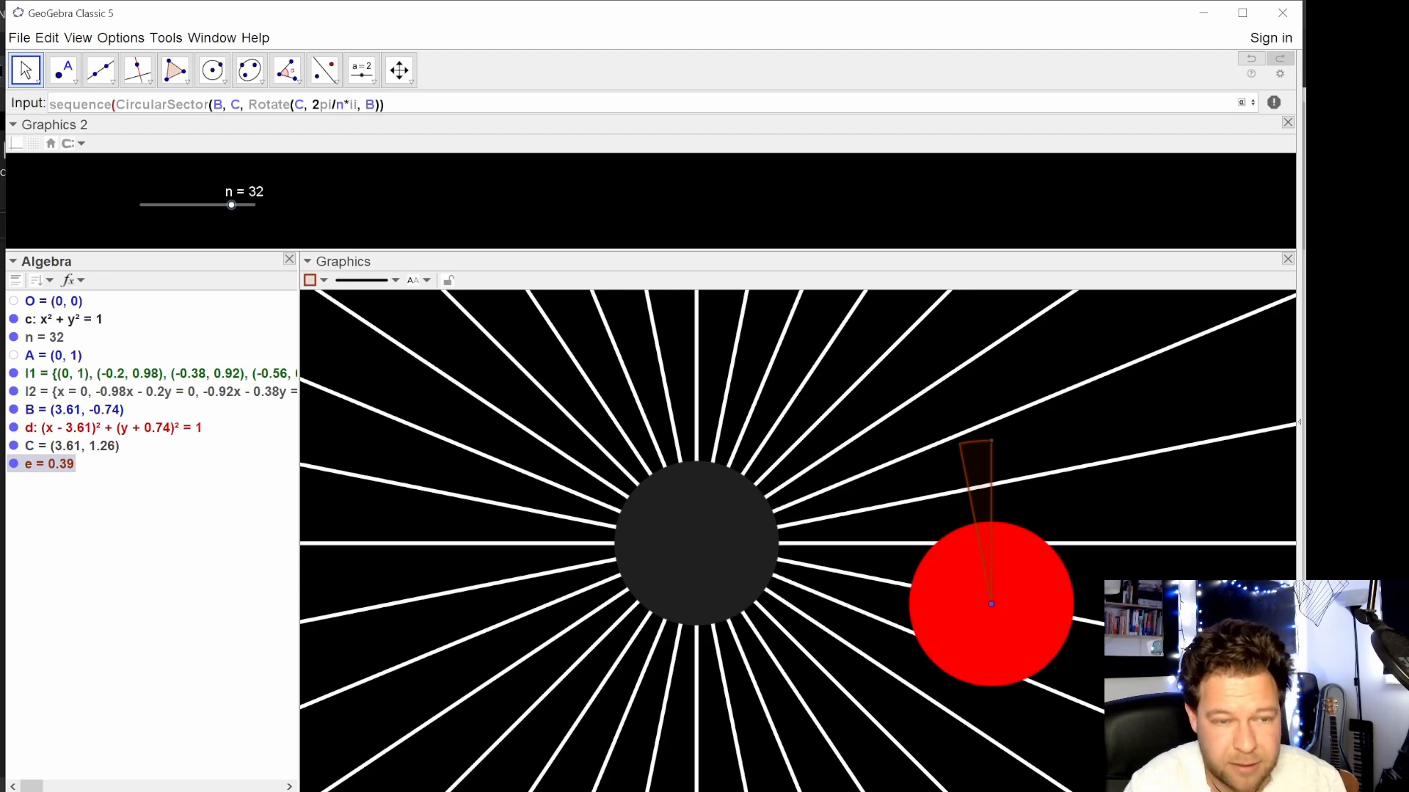
- Add the sequence variable ii with the range 0 to n-1 and try to run the command
{"action": "type", "text": ","}
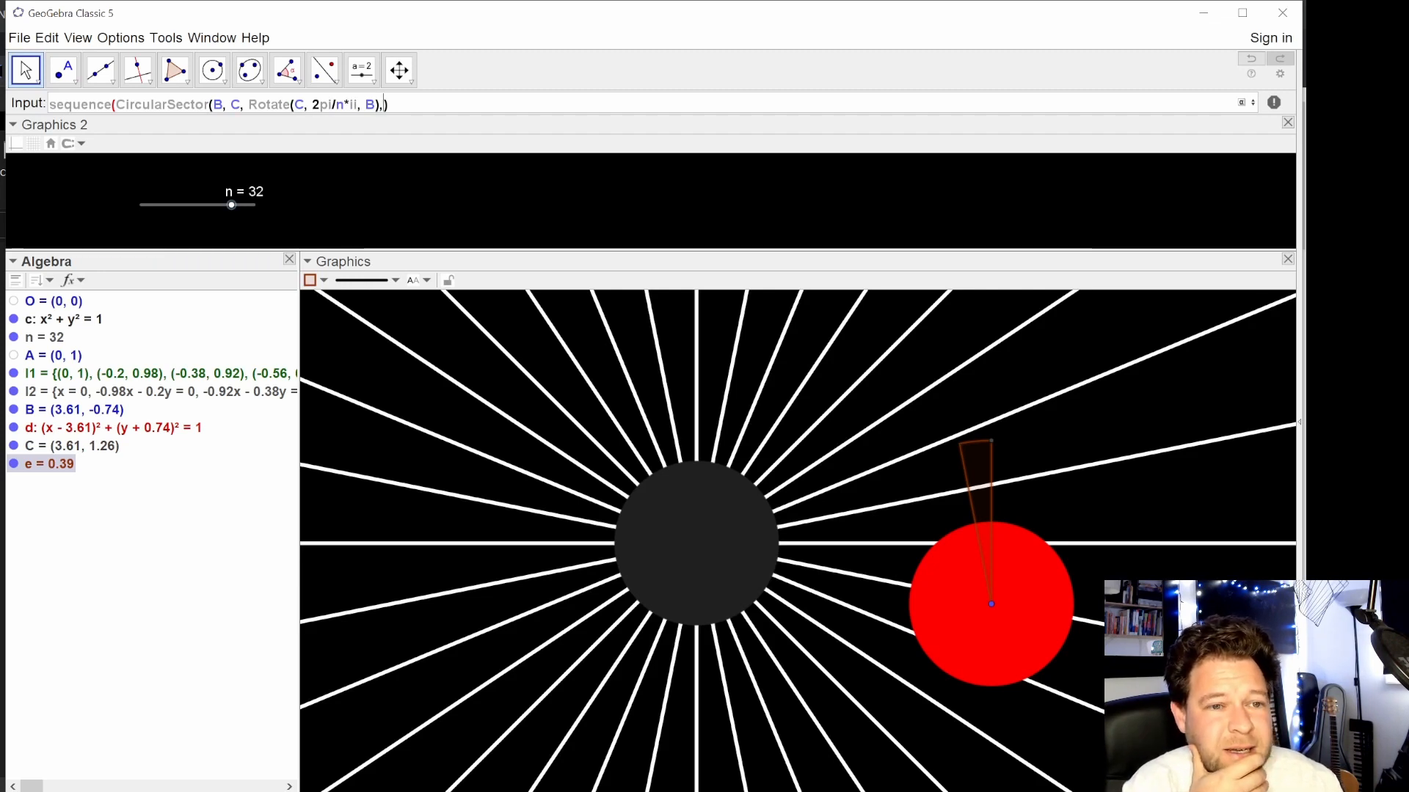
{"action": "type", "text": "ii,0"}
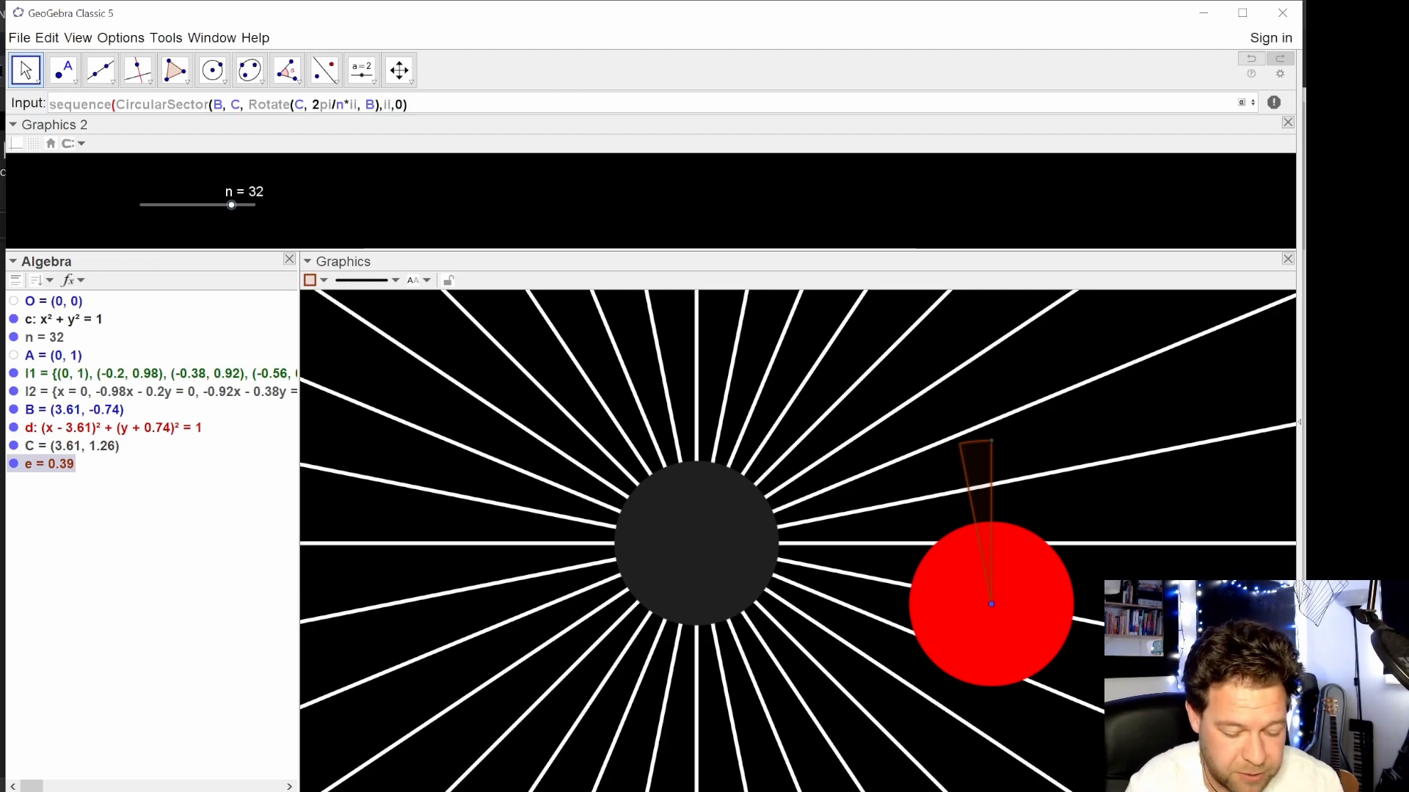
{"action": "type", "text": ",n-1"}
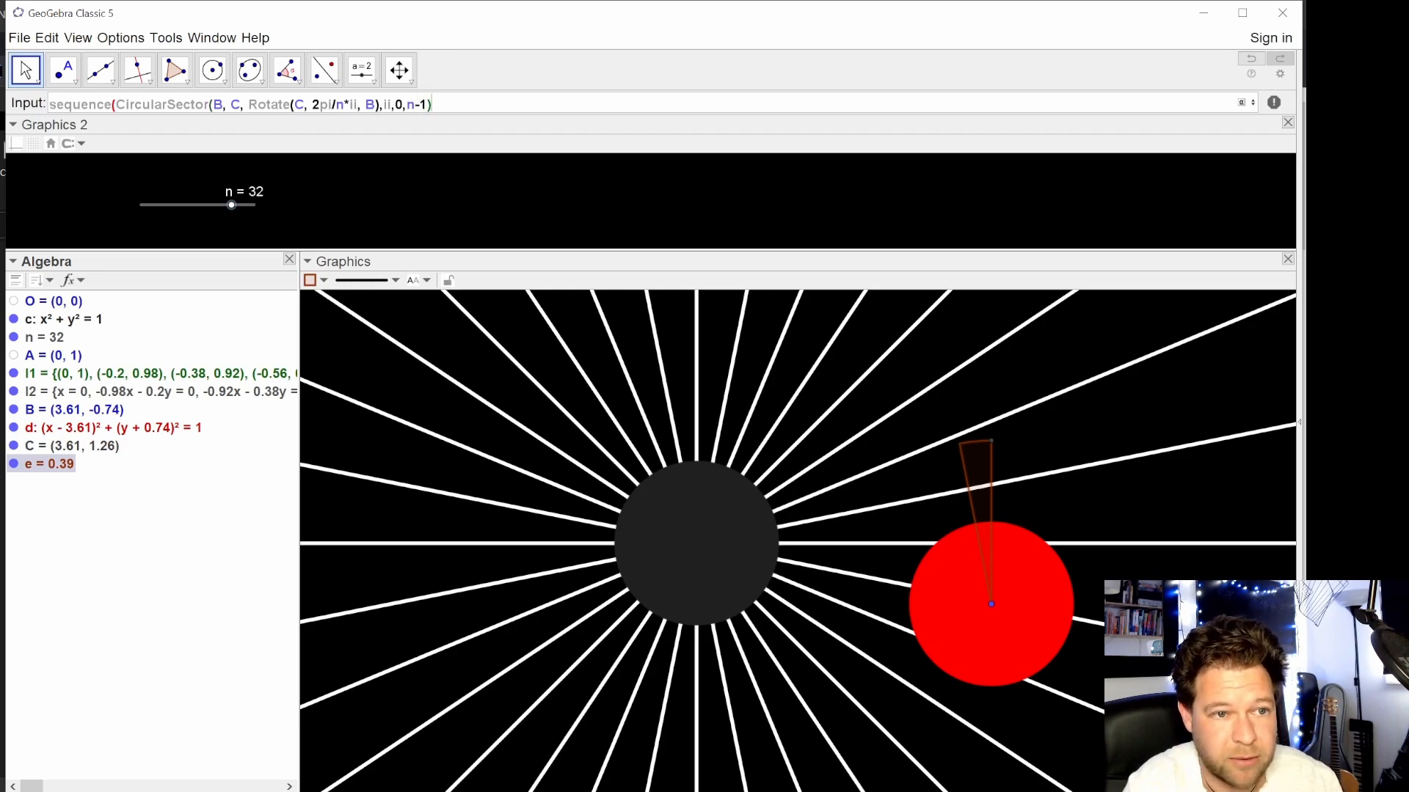
{"action": "key", "text": "Return"}
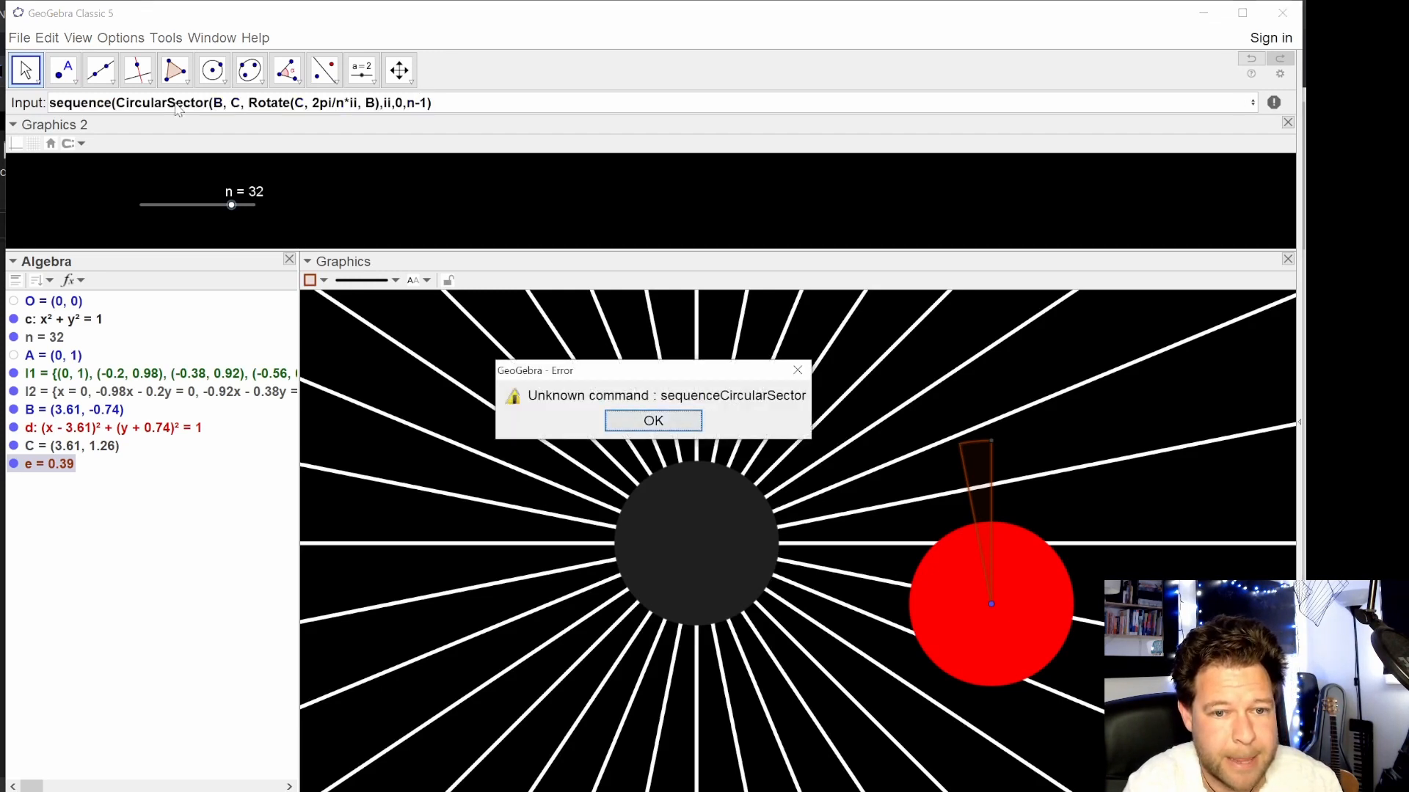
{"action": "key", "text": "Return"}
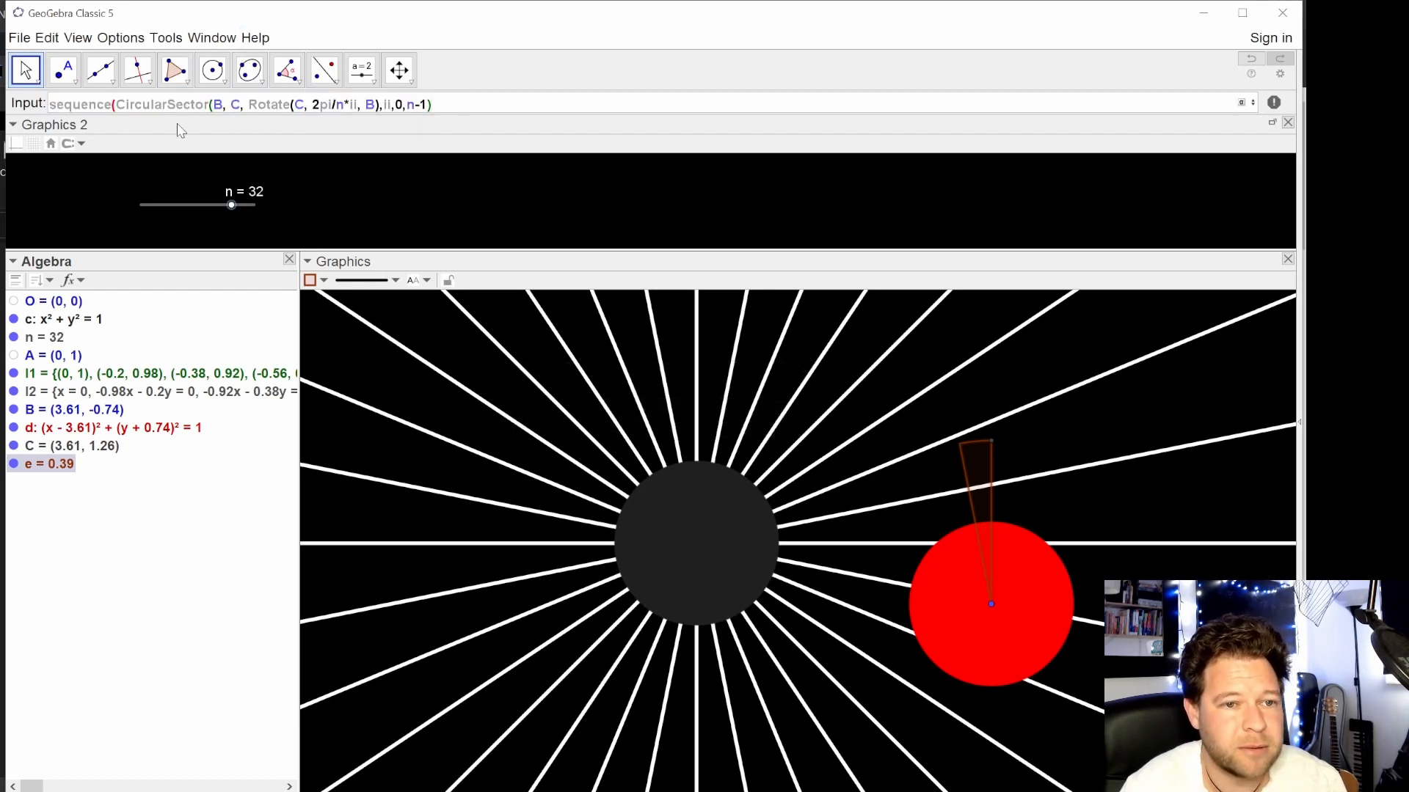
- Try to run the sequence command with an extra closing parenthesis after n-1
{"action": "key", "text": "Home"}
{"action": "key", "text": "Right"}
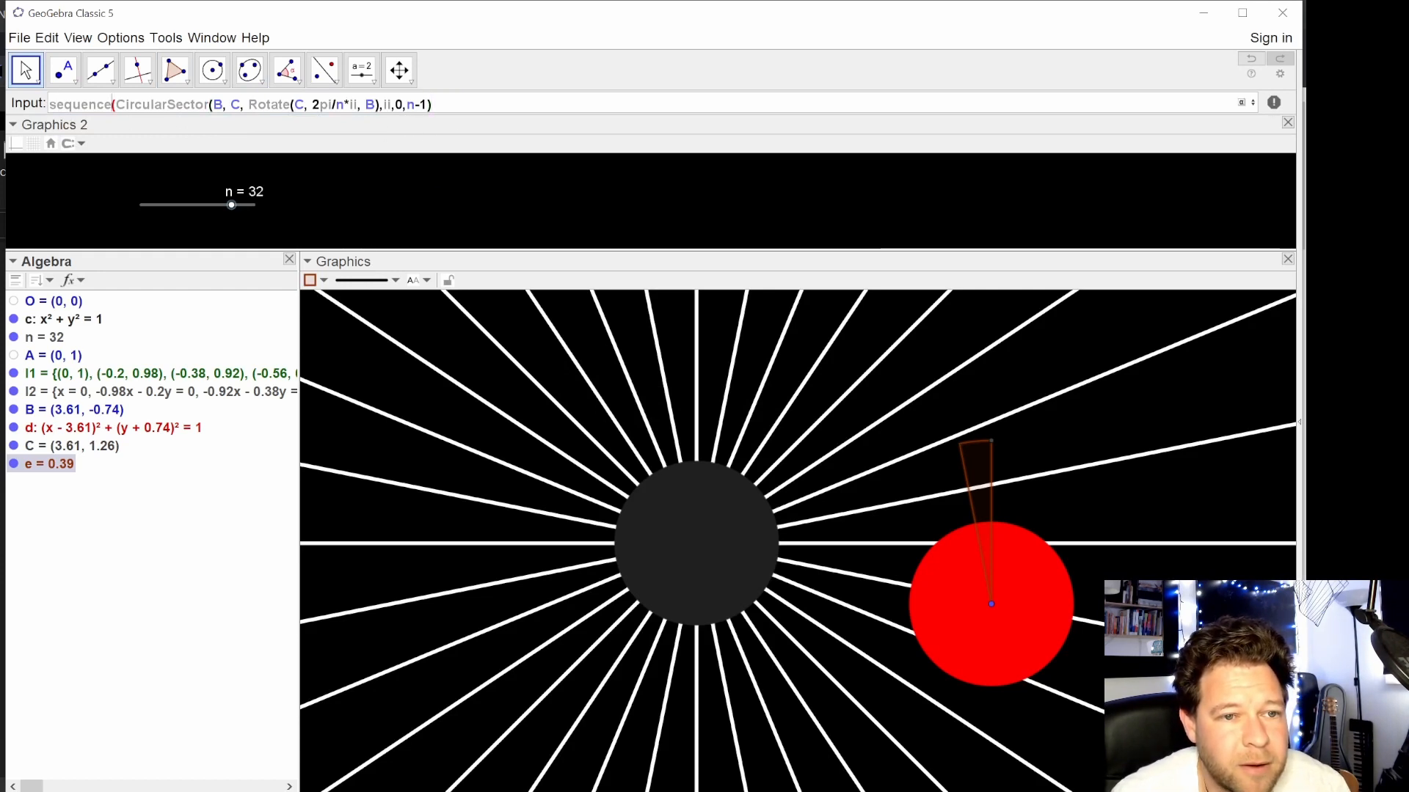
{"action": "left_click", "coordinate": [436, 103]}
{"action": "type", "text": ")"}
{"action": "key", "text": "Return"}
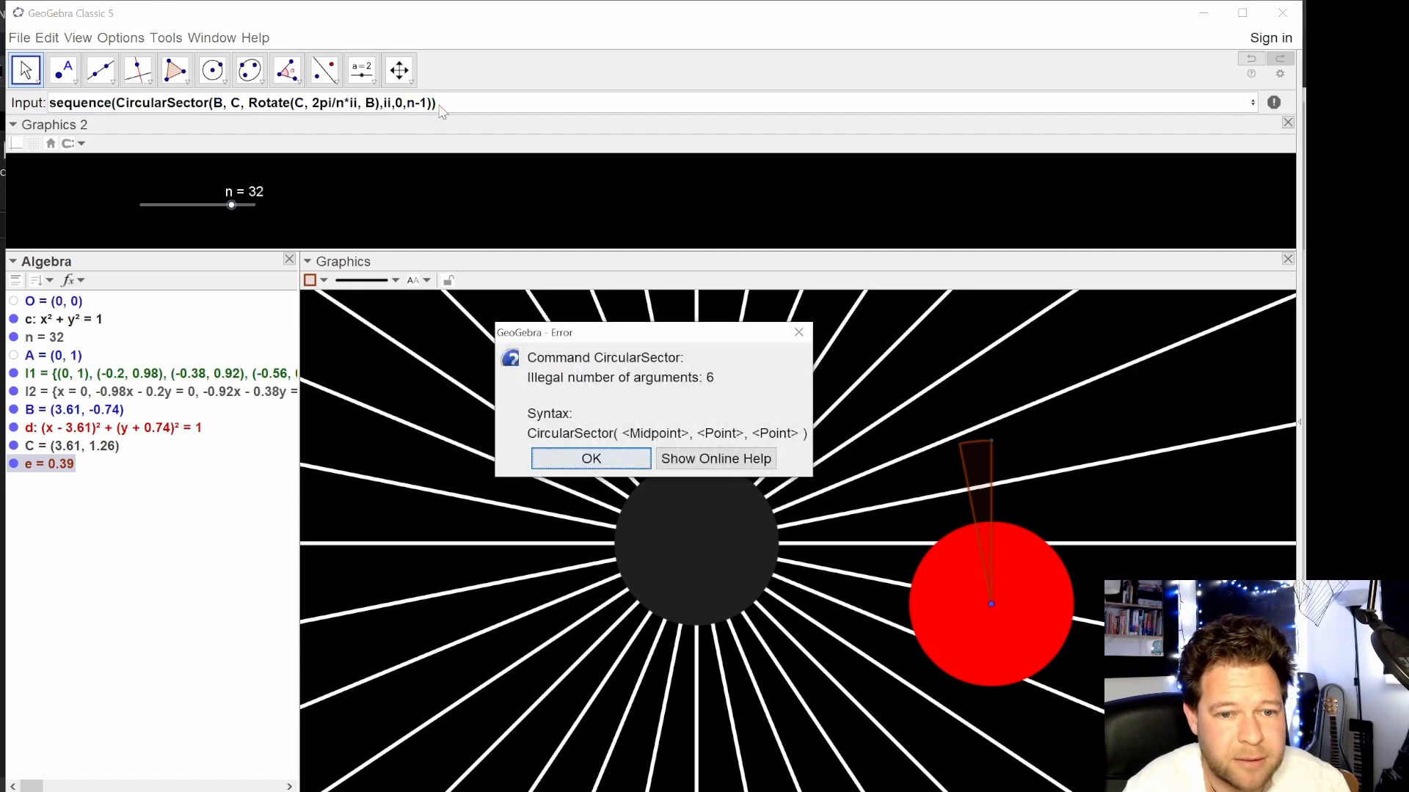
{"action": "left_click", "coordinate": [625, 457]}
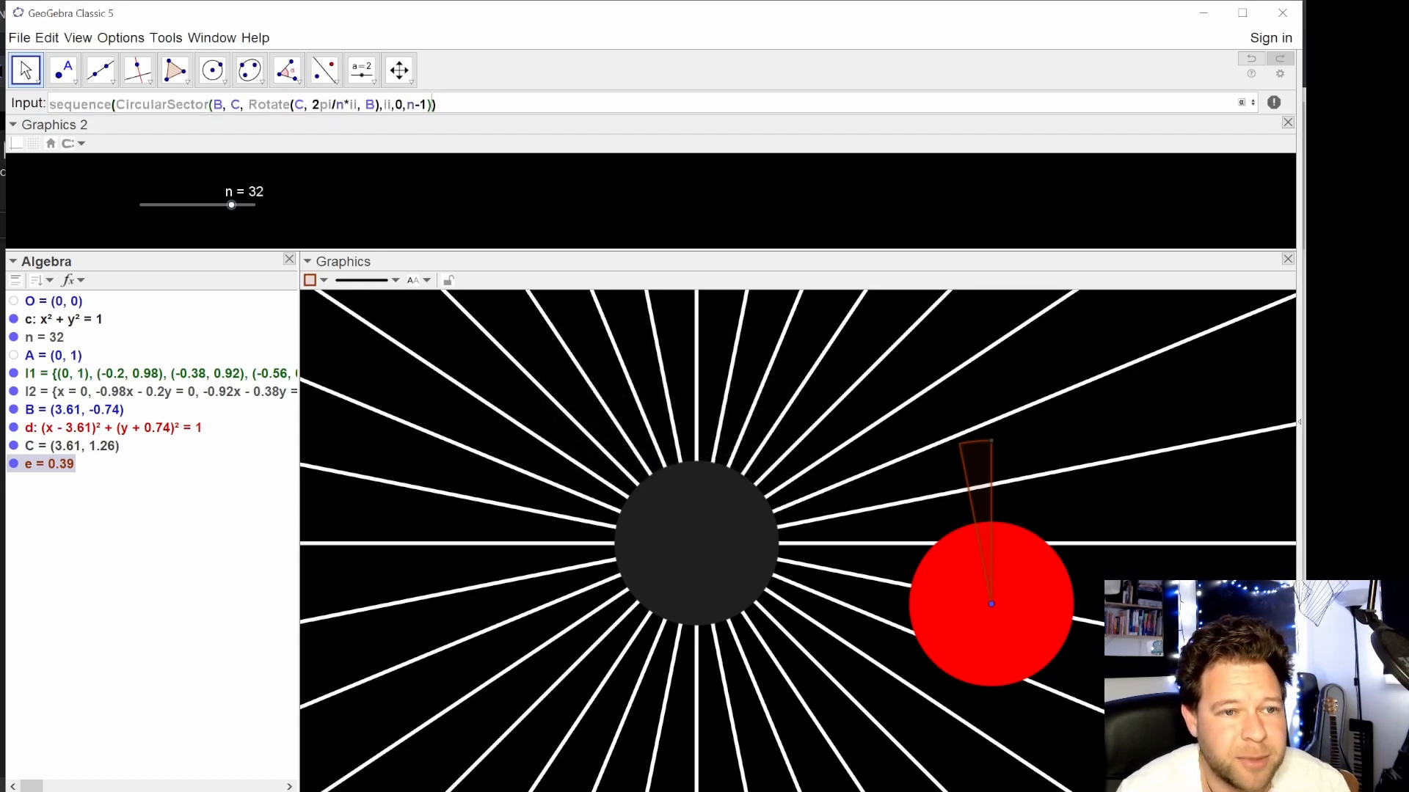
- Close the CircularSector call before the ii argument and create the list sequence(CircularSector(B, C, Rotate(C, 2pi/n*ii, B)),ii,0,n-1)
{"action": "left_click", "coordinate": [381, 105]}
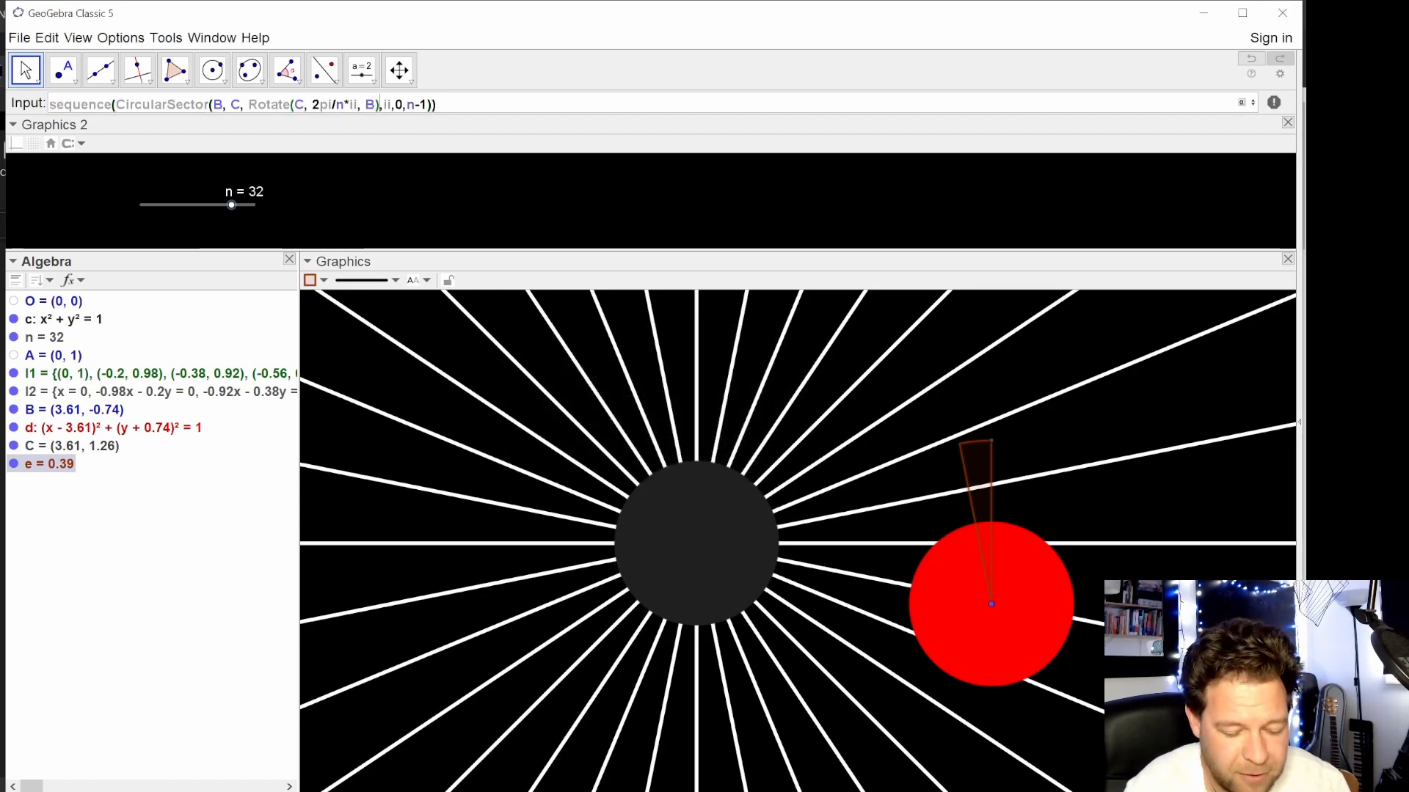
{"action": "type", "text": ")"}
{"action": "key", "text": "Return"}
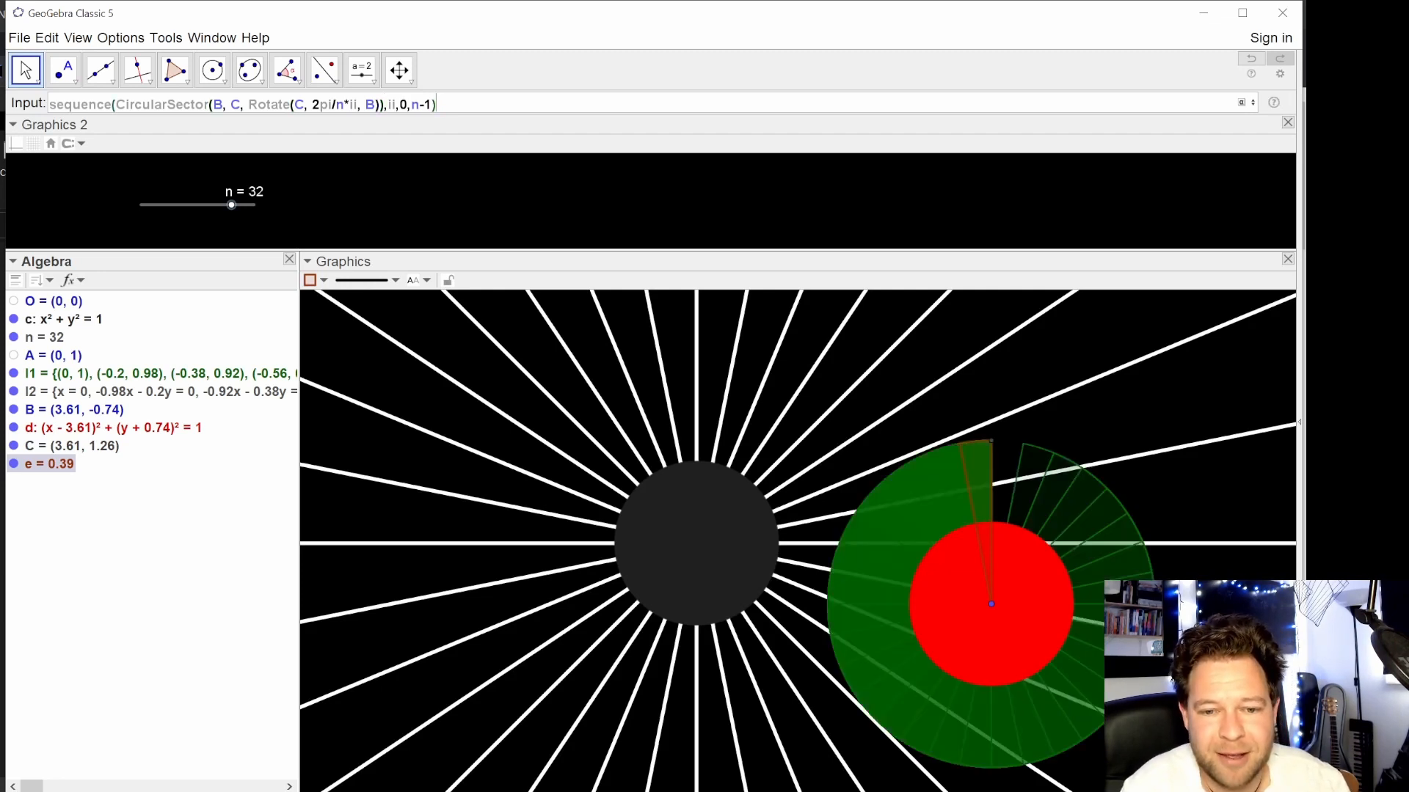
{"action": "key", "text": "Return"}
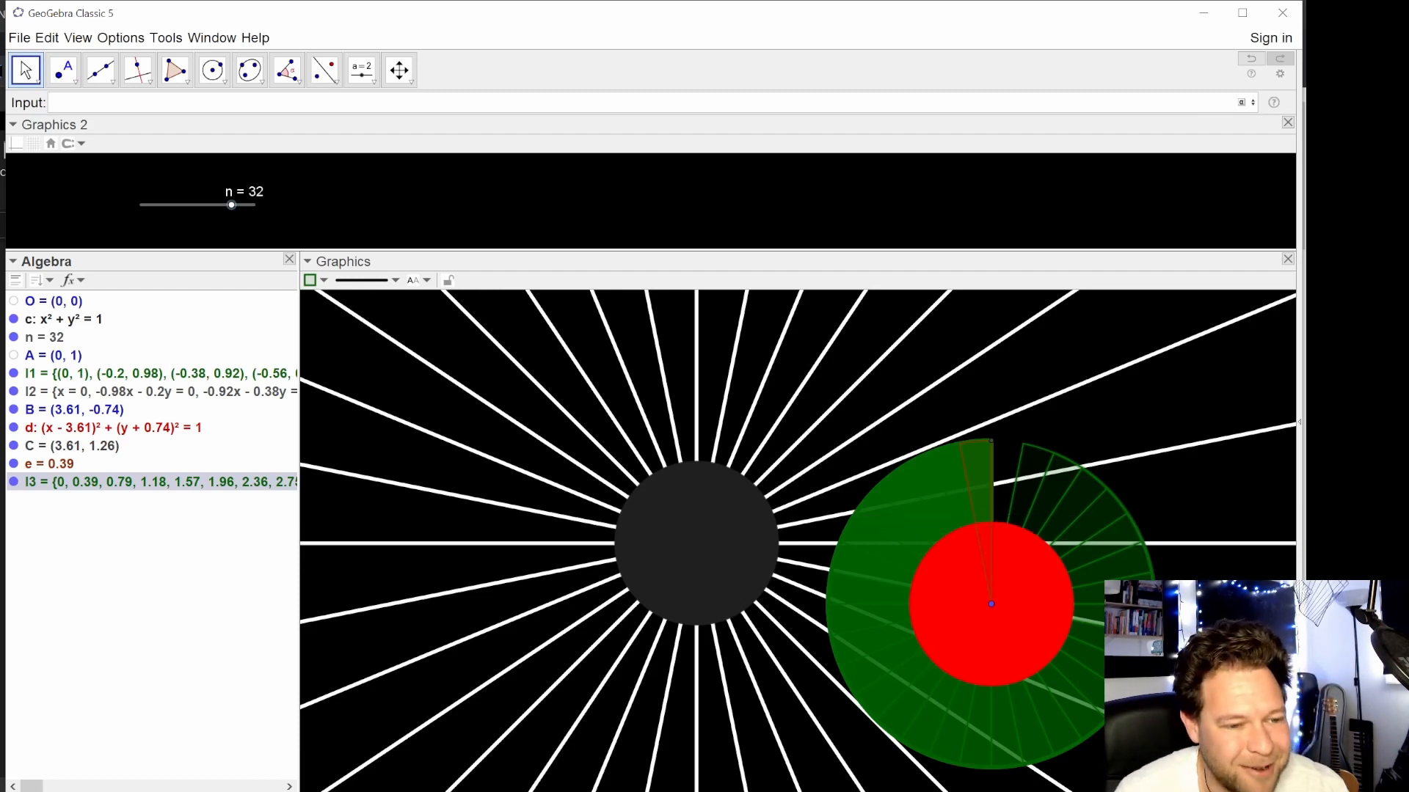
- Edit the definition of sector list l3, replacing the sectors' start point C with Rotate(C, 2pi/n*ii,B)
{"action": "double_click", "coordinate": [248, 485]}
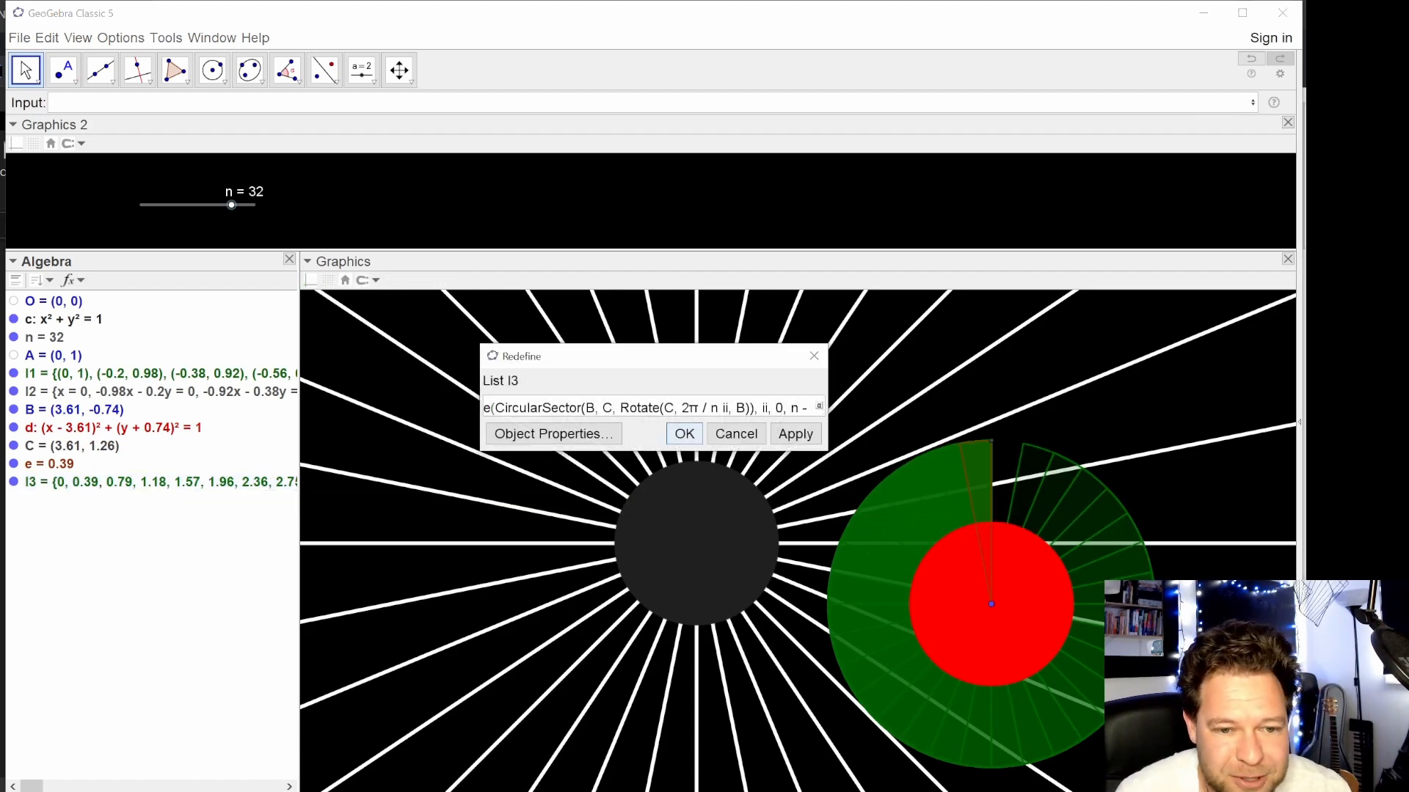
{"action": "left_click_drag", "start_coordinate": [828, 378], "coordinate": [1169, 378]}
{"action": "left_click_drag", "start_coordinate": [766, 370], "coordinate": [491, 344]}
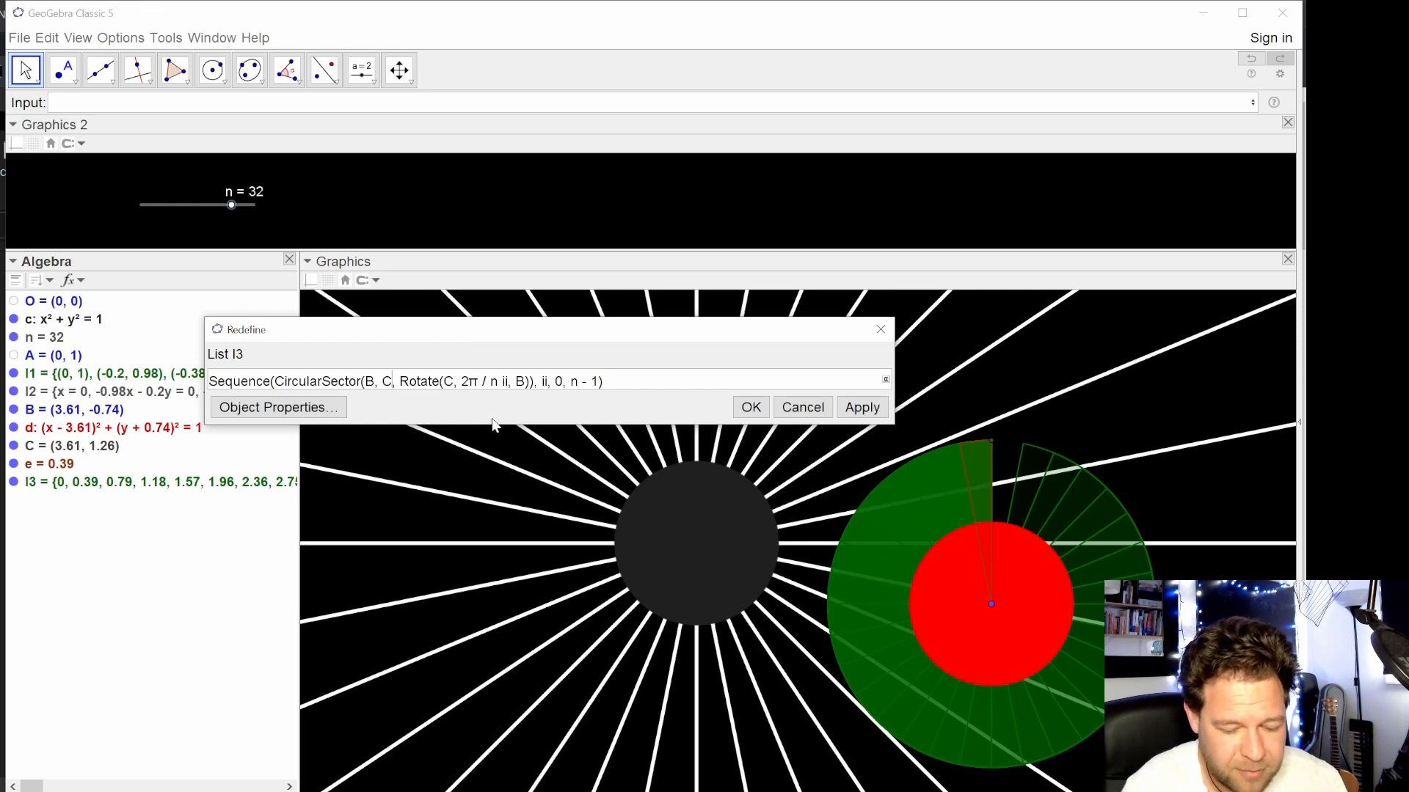
{"action": "key", "text": "BackSpace"}
{"action": "type", "text": "Rotate"}
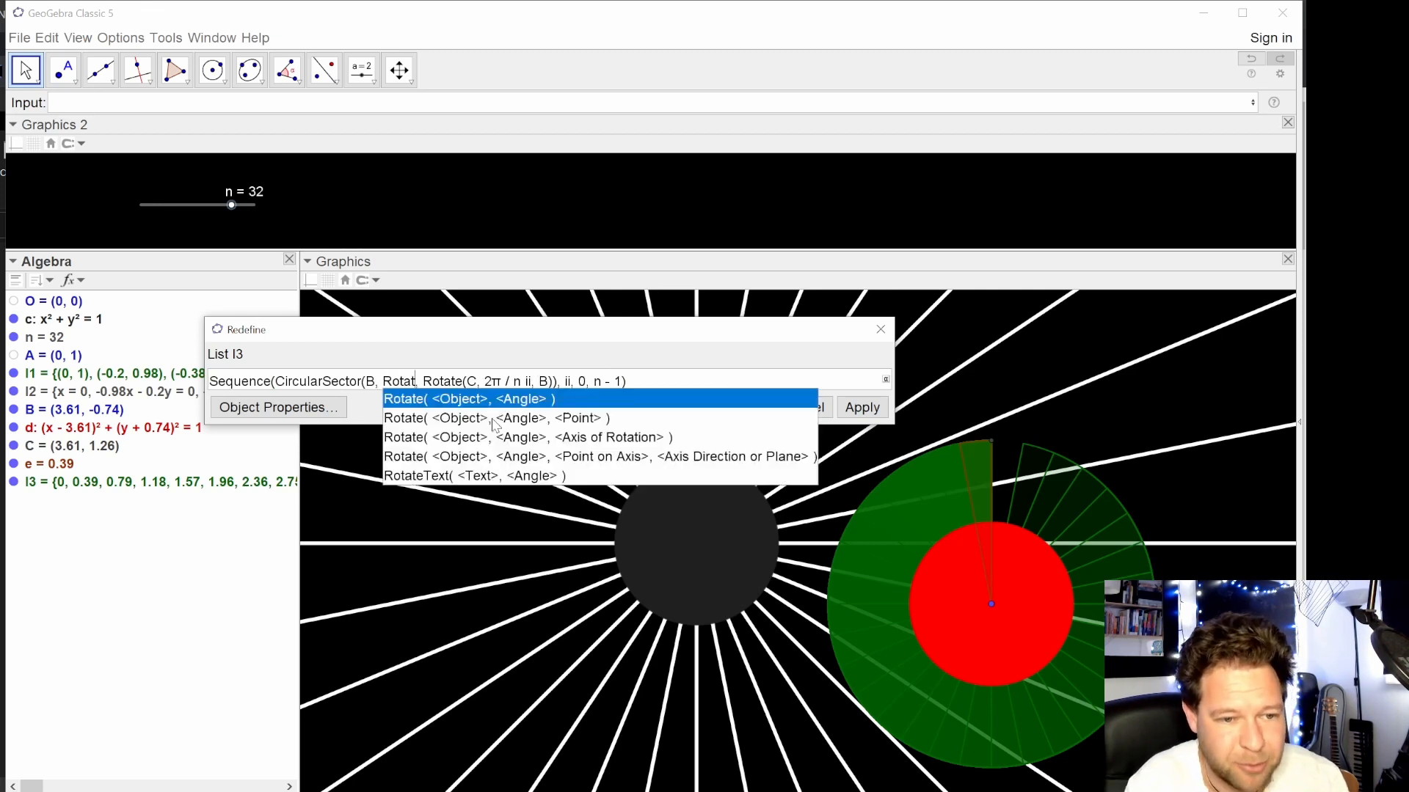
{"action": "key", "text": "Return"}
{"action": "type", "text": "C"}
{"action": "key", "text": "Tab"}
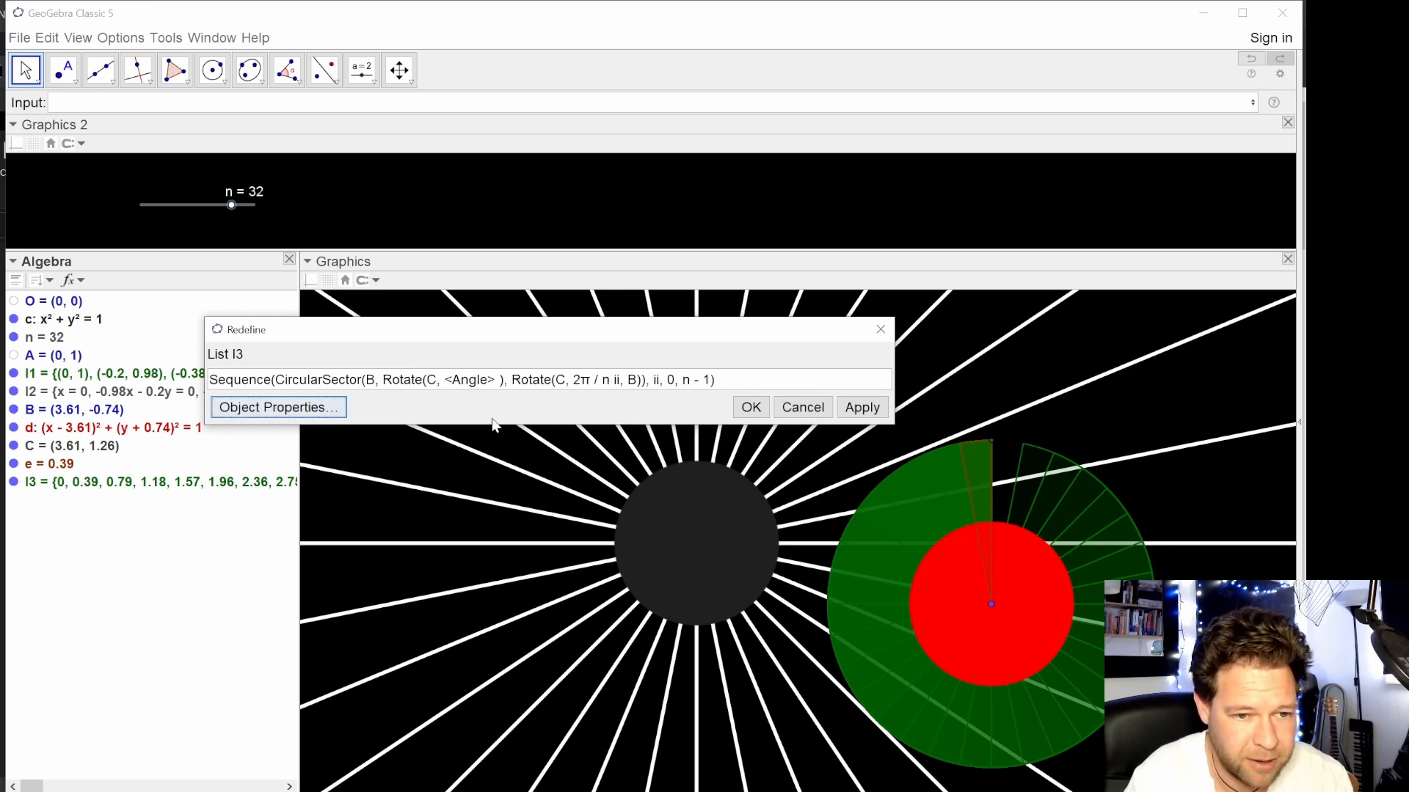
{"action": "type", "text": "2p"}
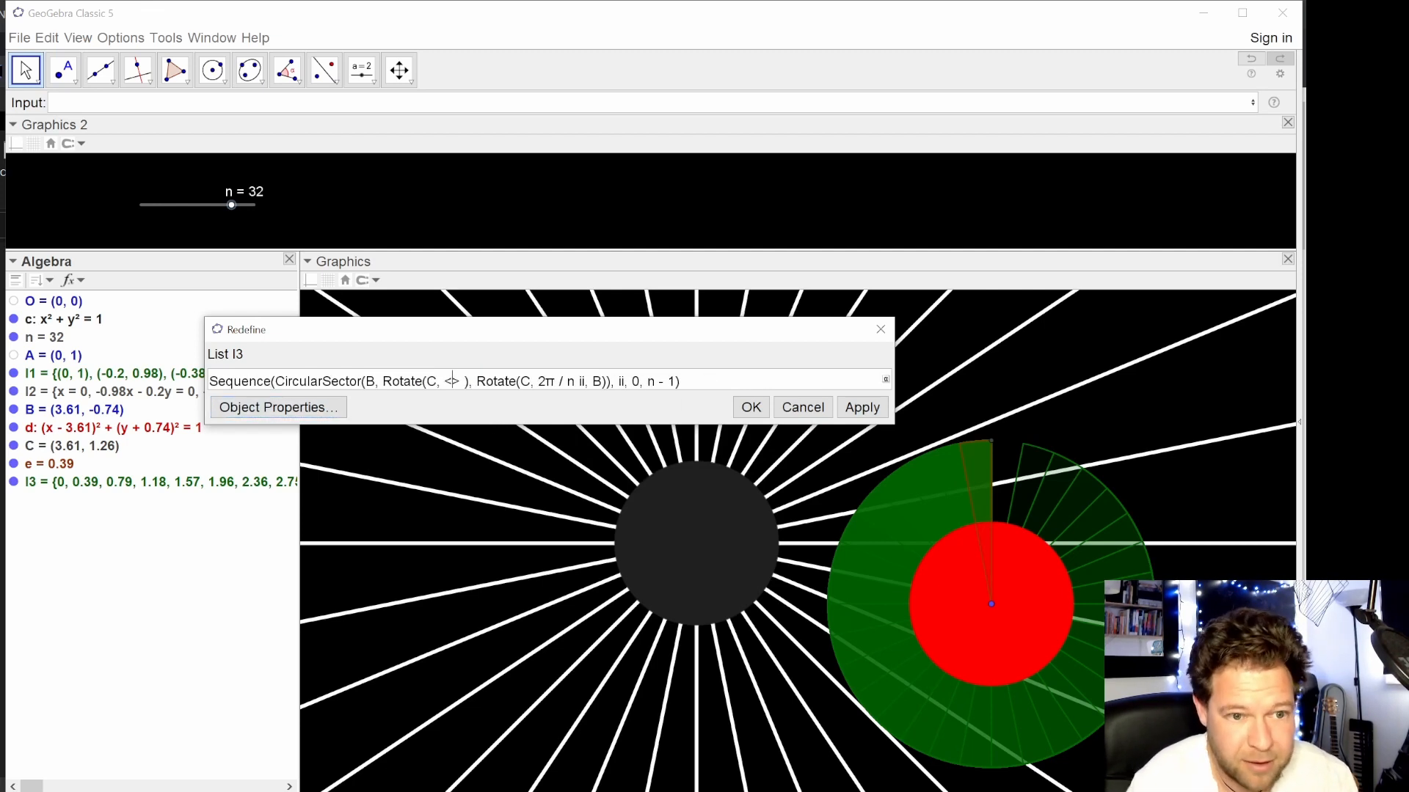
{"action": "type", "text": "i/n*ii"}
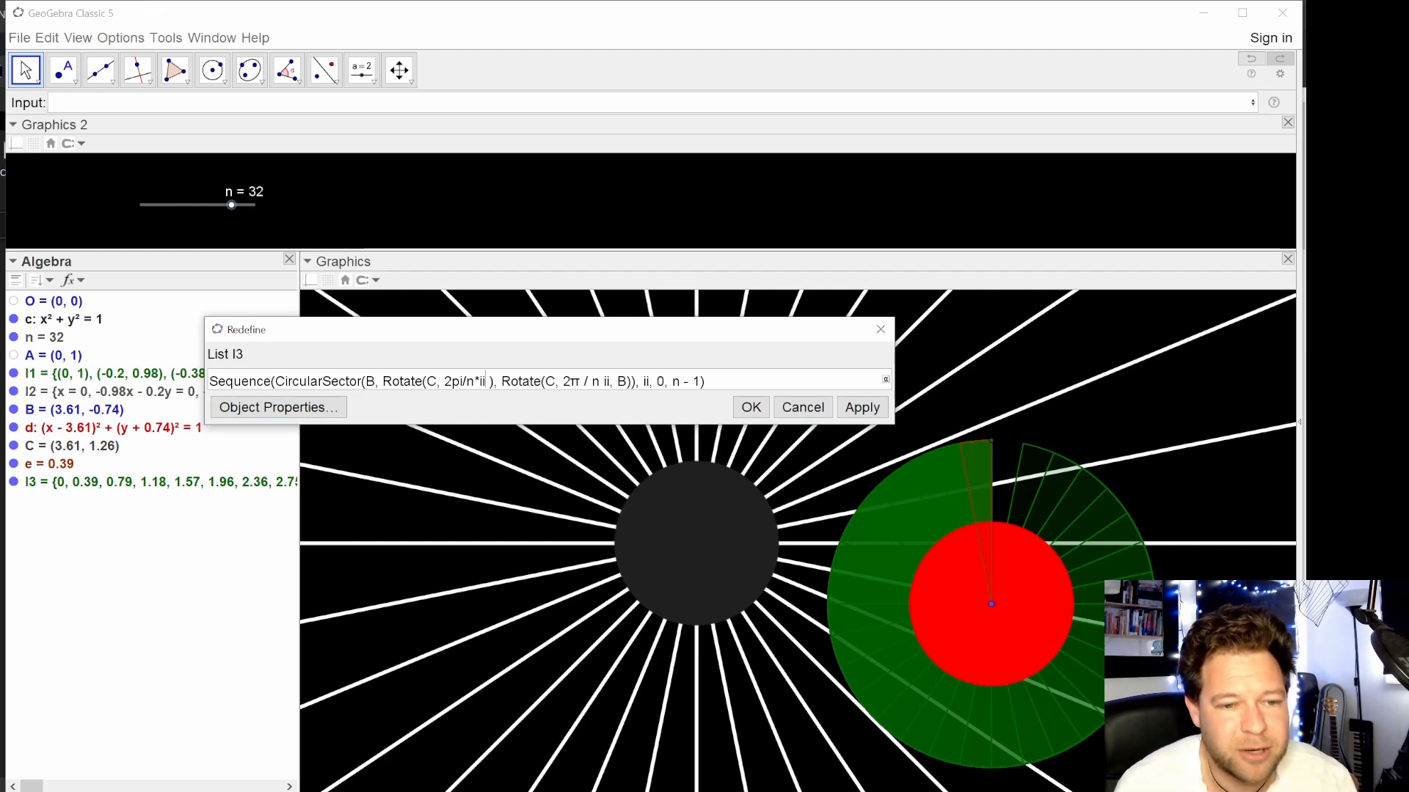
{"action": "type", "text": ",B"}
{"action": "key", "text": "Delete"}
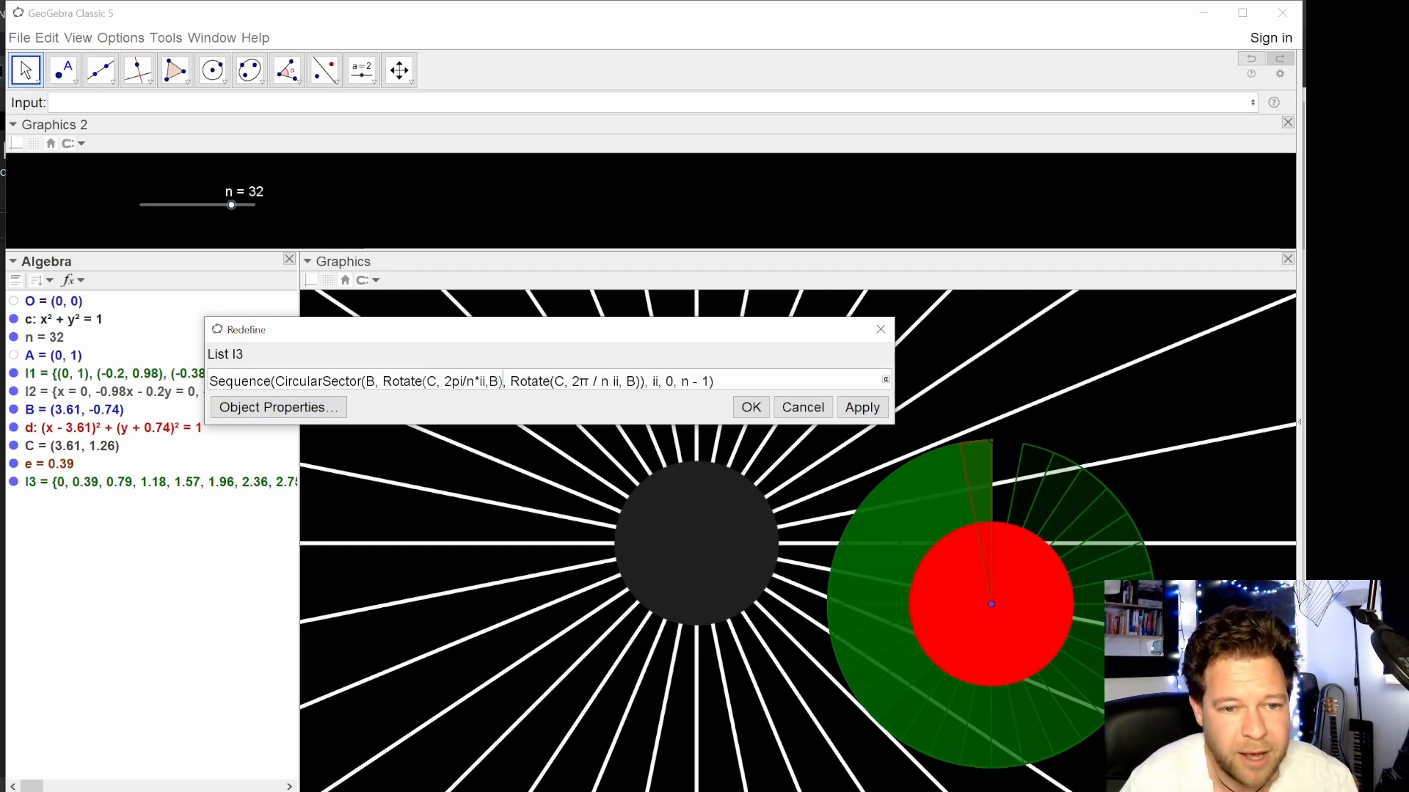
- Change the end point's rotation angle in list l3 to 2π / n (ii+1) and apply the redefinition
{"action": "key", "text": "Right"}
{"action": "key", "text": "Right"}
{"action": "key", "text": "Right"}
{"action": "key", "text": "Right"}
{"action": "key", "text": "Right"}
{"action": "key", "text": "Right"}
{"action": "key", "text": "Right"}
{"action": "key", "text": "Right"}
{"action": "key", "text": "Right"}
{"action": "key", "text": "Right"}
{"action": "key", "text": "Right"}
{"action": "key", "text": "Right"}
{"action": "key", "text": "Right"}
{"action": "key", "text": "Right"}
{"action": "key", "text": "Right"}
{"action": "key", "text": "Right"}
{"action": "key", "text": "Right"}
{"action": "key", "text": "Right"}
{"action": "key", "text": "Right"}
{"action": "key", "text": "Right"}
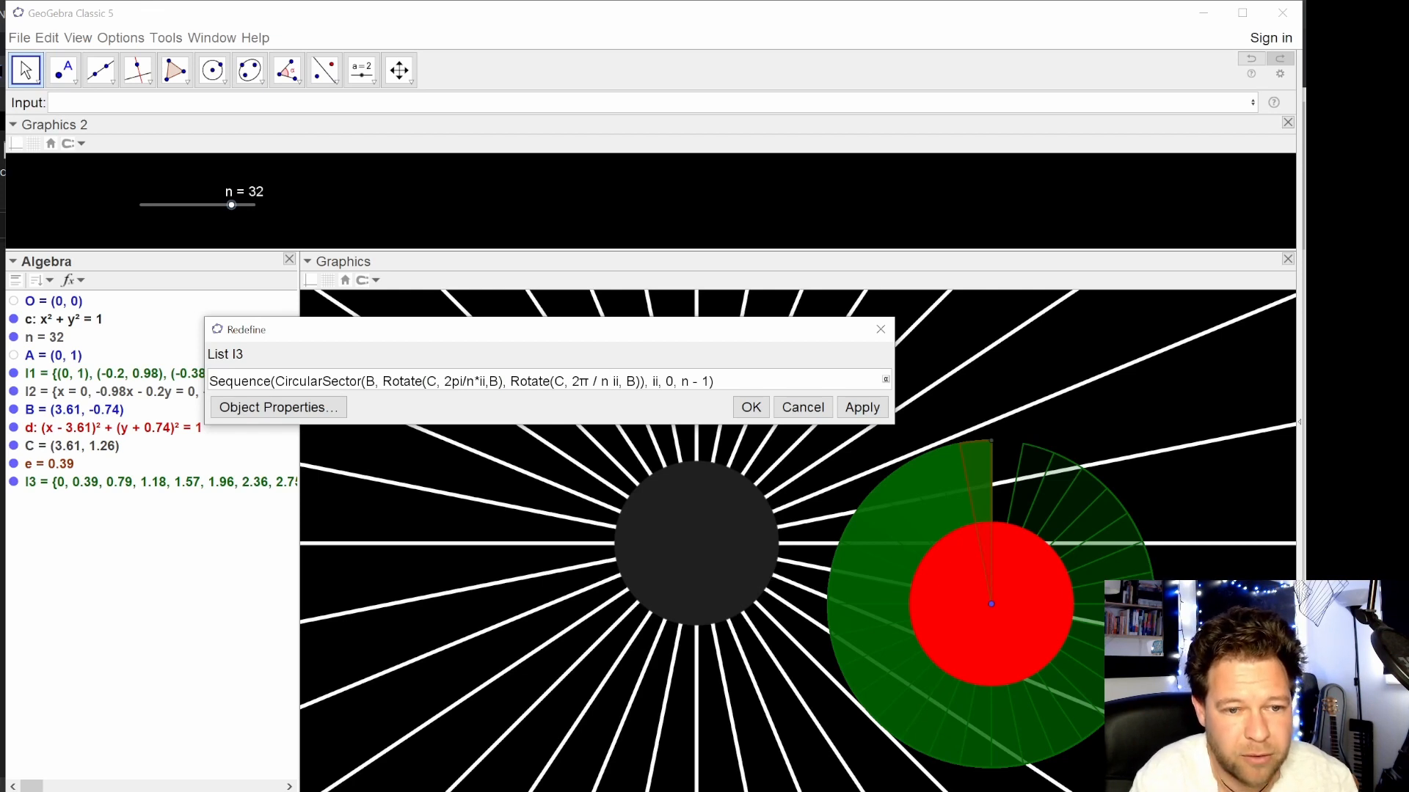
{"action": "type", "text": "("}
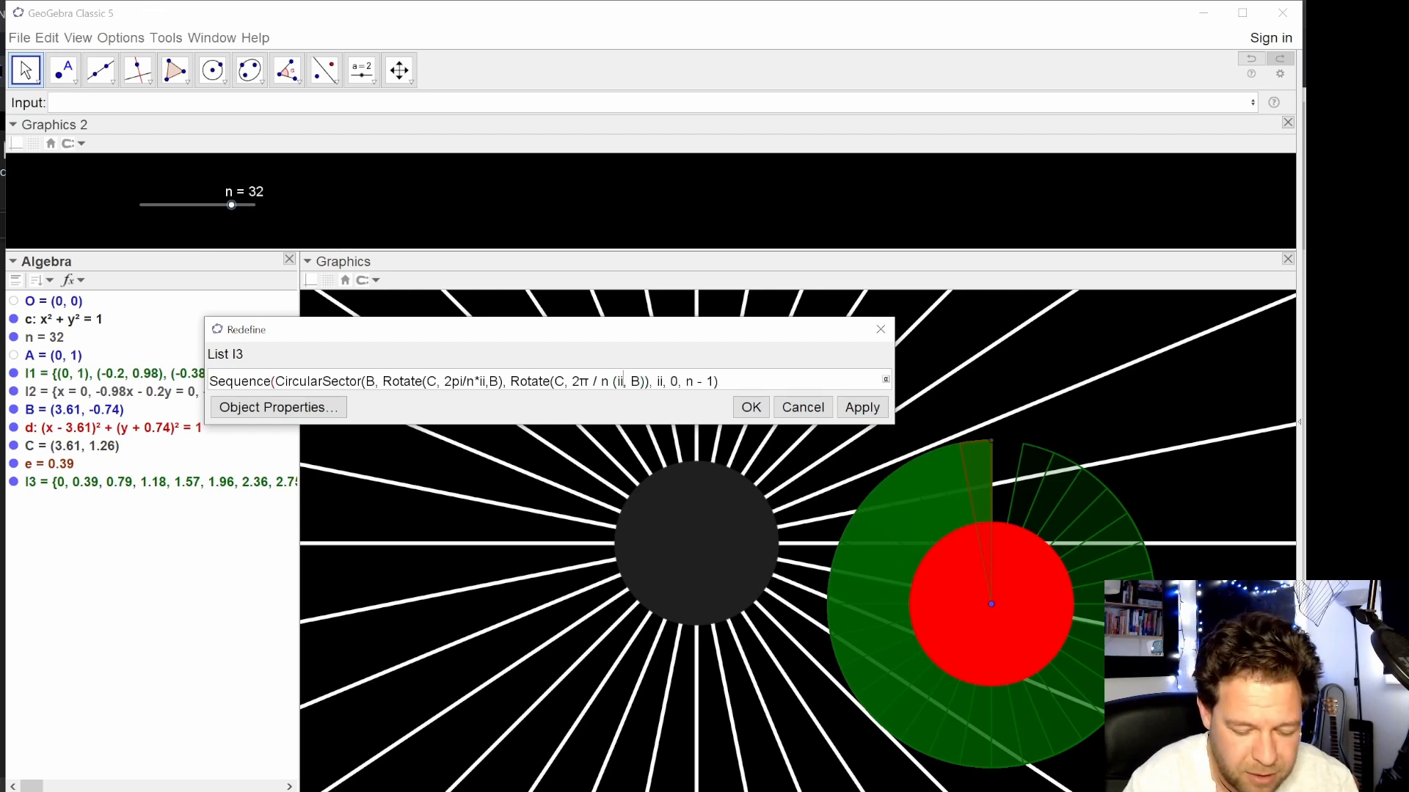
{"action": "key", "text": "Right"}
{"action": "key", "text": "Right"}
{"action": "type", "text": "+1)"}
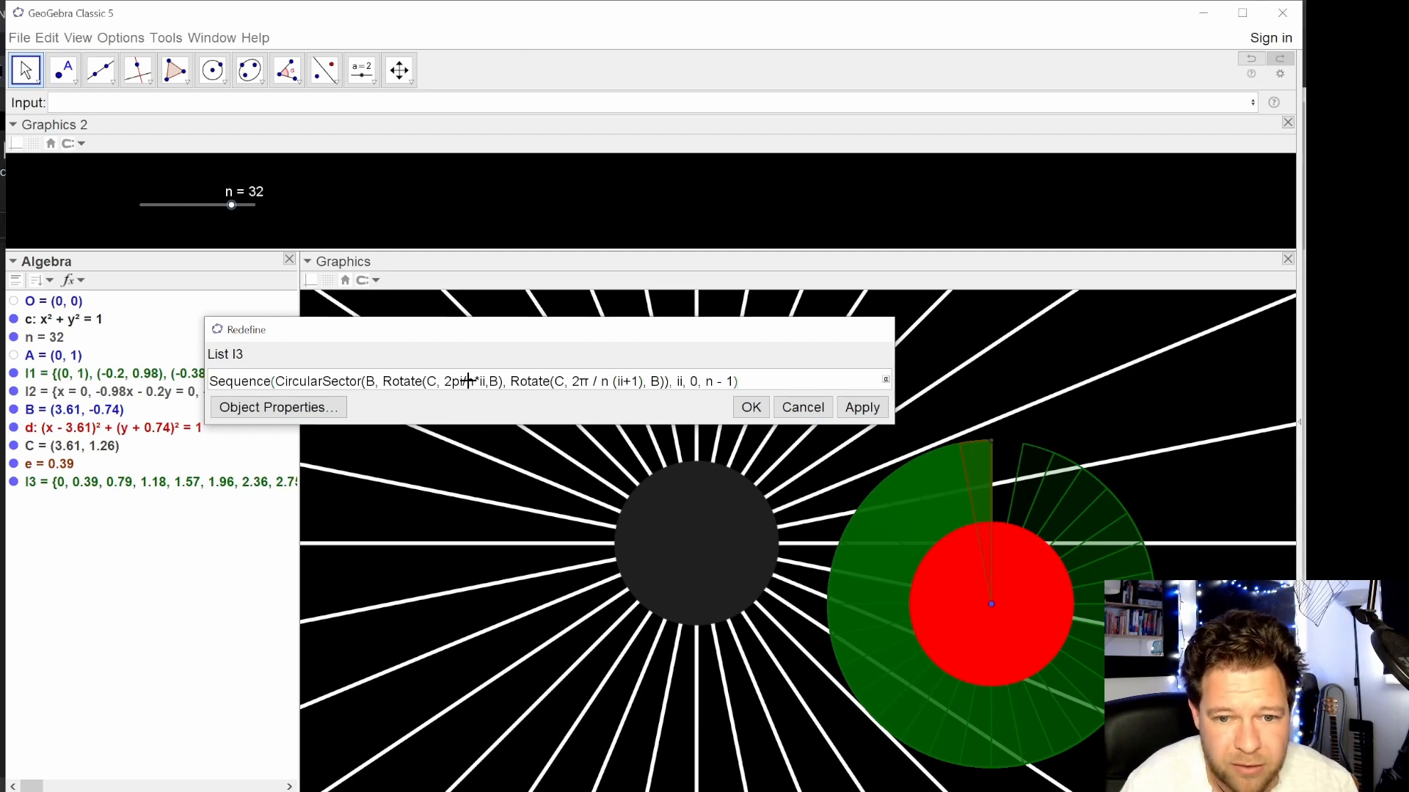
{"action": "key", "text": "Return"}
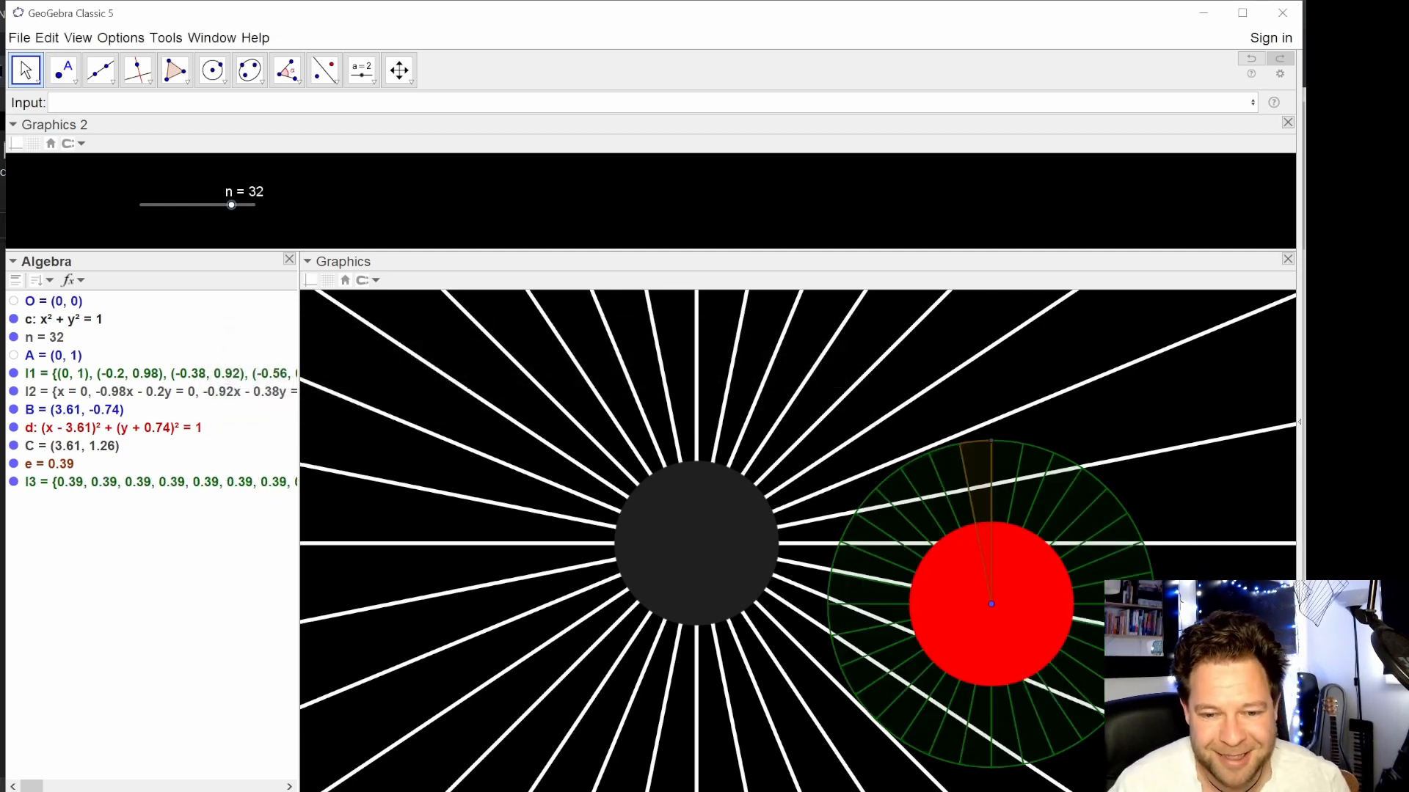
- Delete the single circular sector e and set the slider n to 21
{"action": "left_click", "coordinate": [57, 467]}
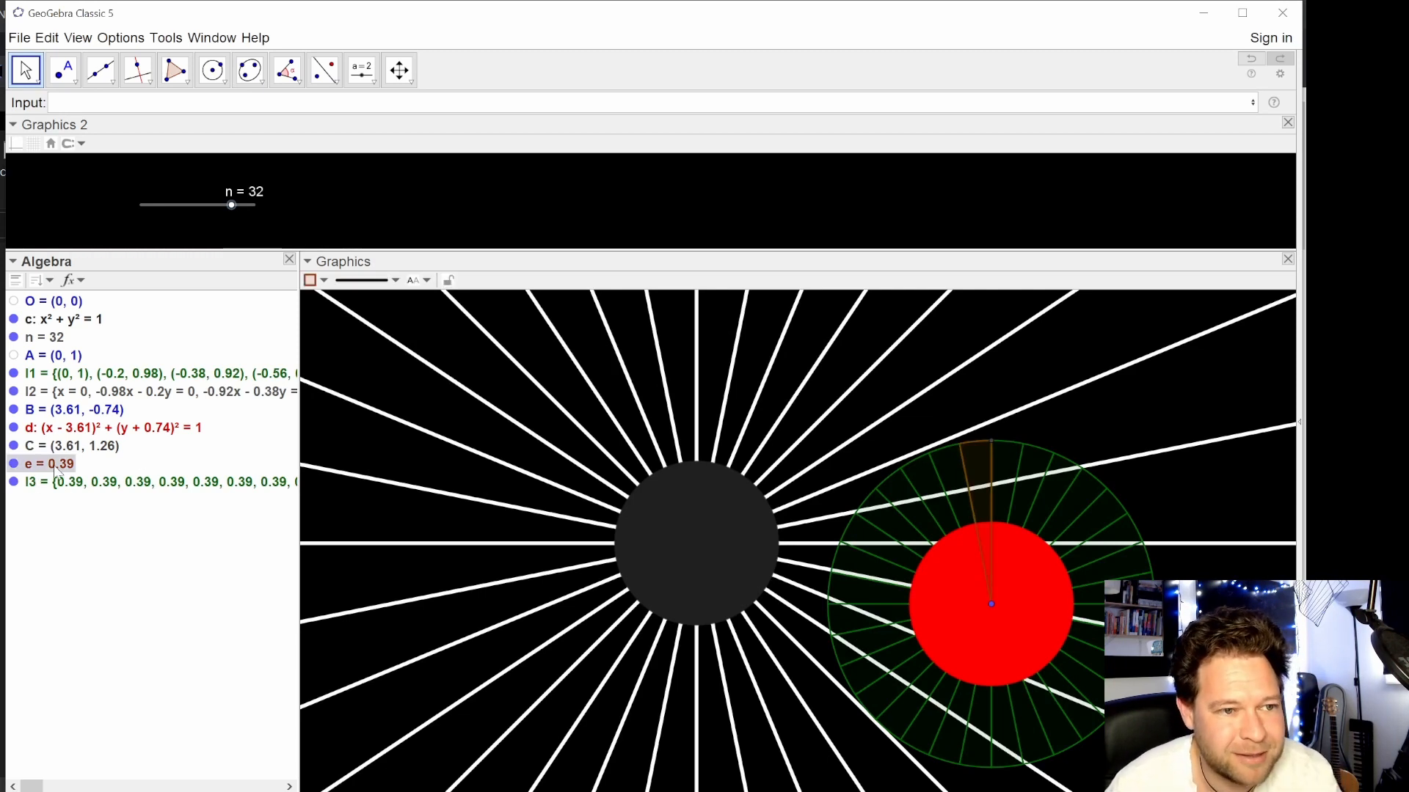
{"action": "double_click", "coordinate": [58, 467]}
{"action": "key", "text": "Escape"}
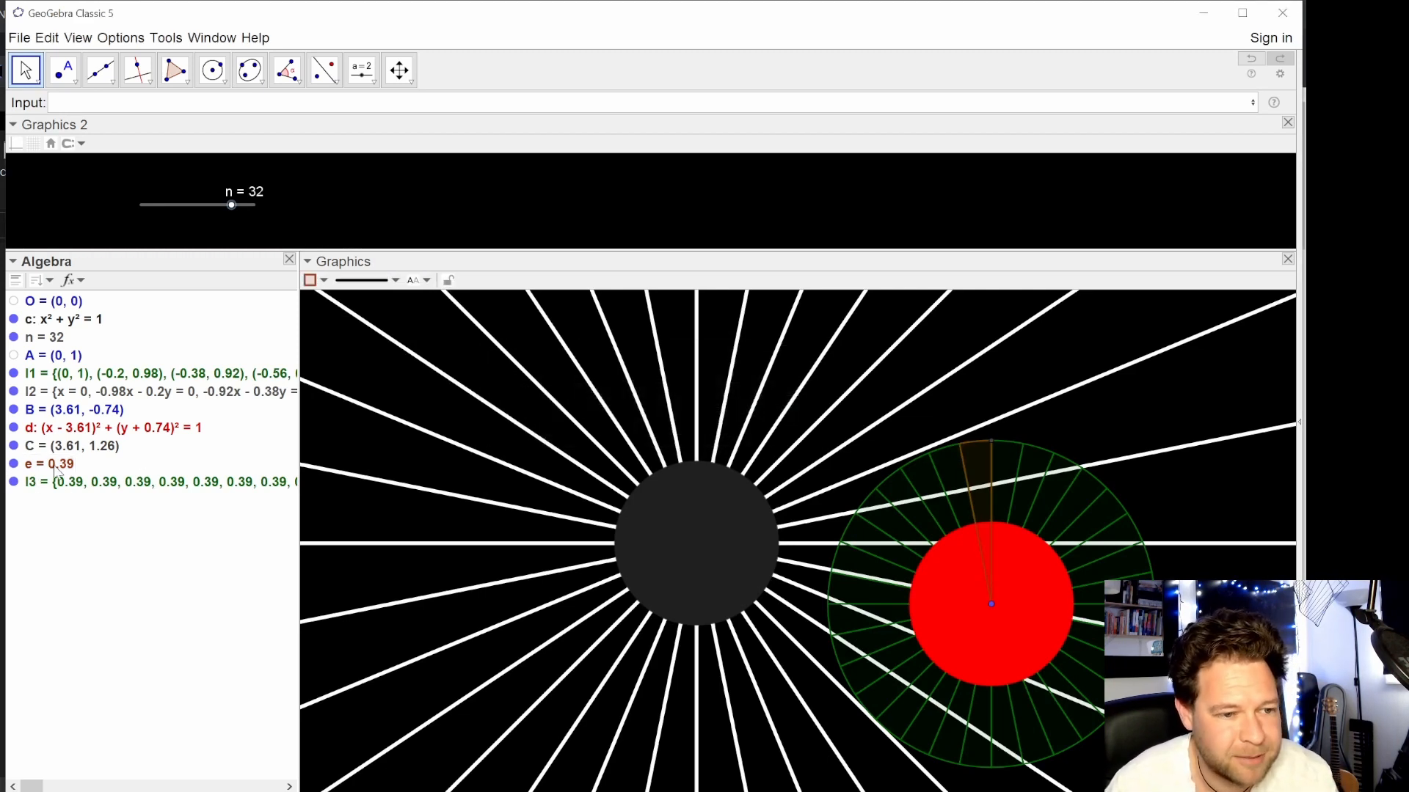
{"action": "left_click", "coordinate": [58, 467]}
{"action": "key", "text": "Delete"}
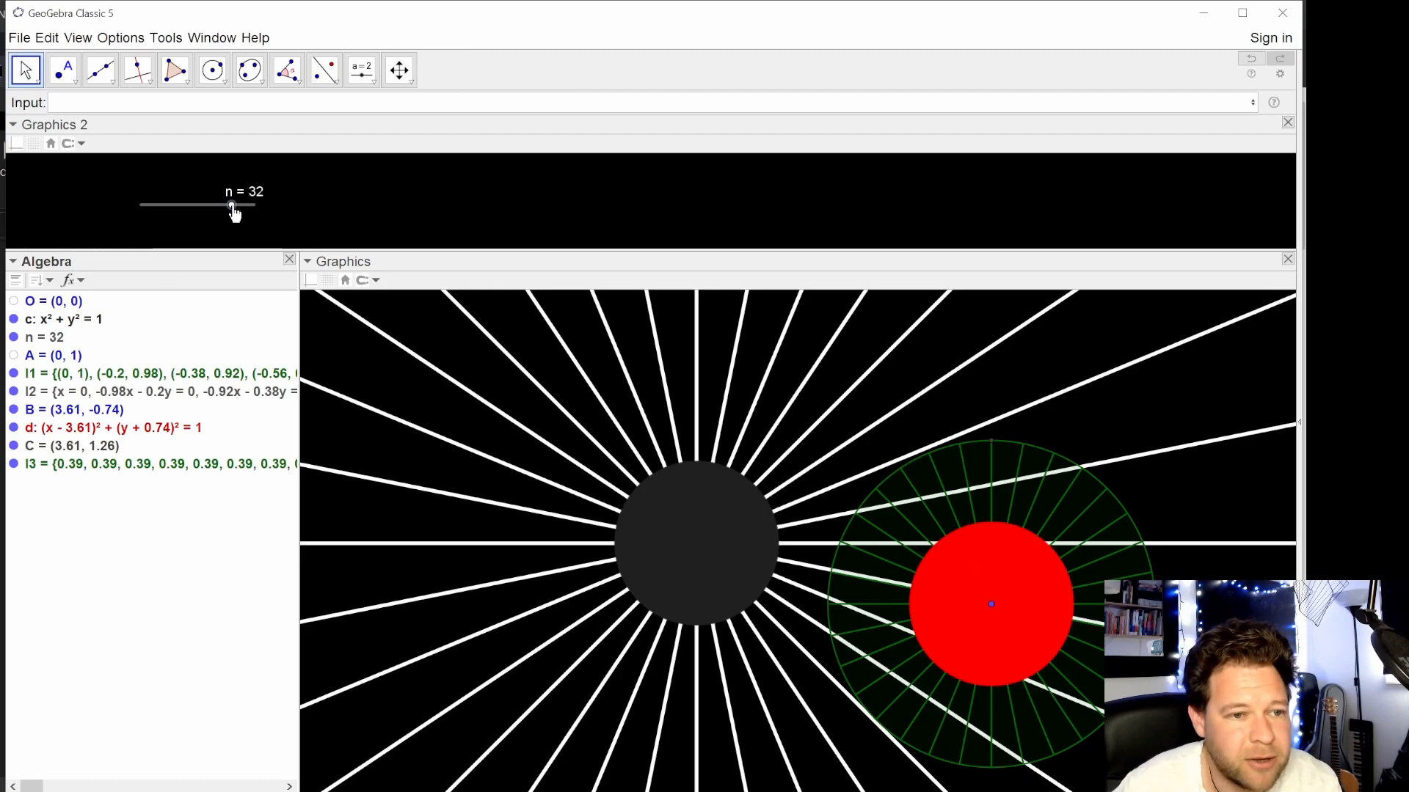
{"action": "left_click_drag", "start_coordinate": [232, 210], "coordinate": [202, 183]}
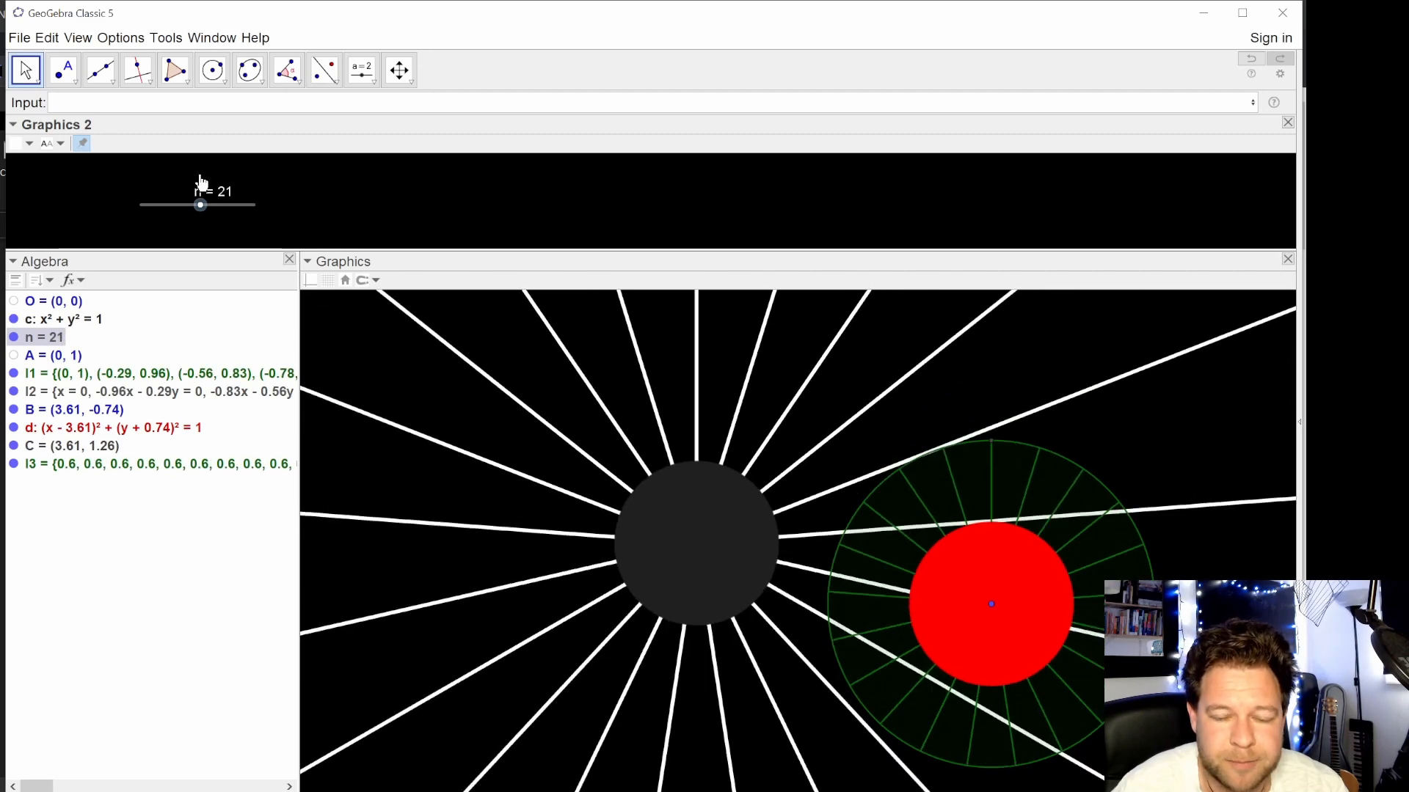
- Create a number slider named gap beside the n slider, ranging from 0 to 1 with increment 0.001
{"action": "left_click", "coordinate": [362, 73]}
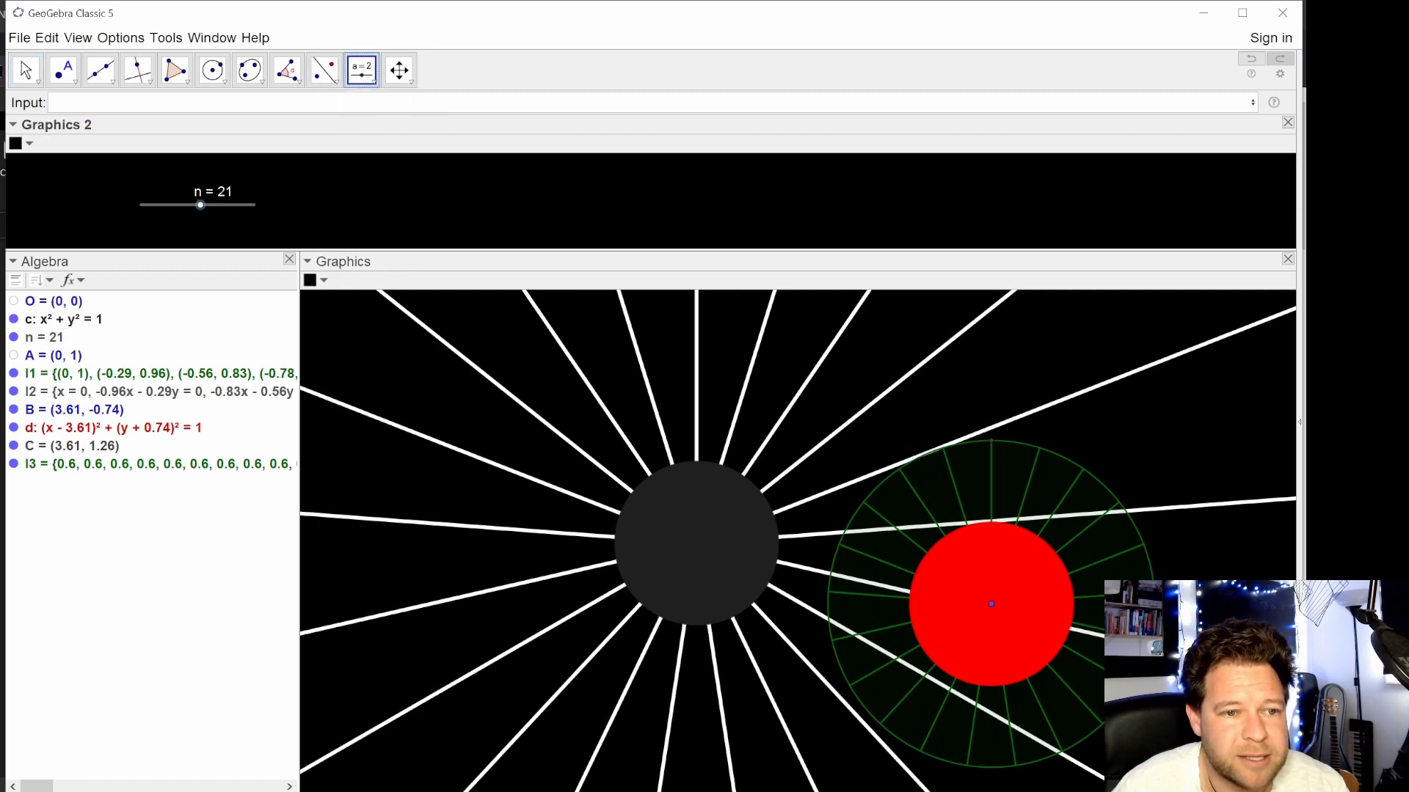
{"action": "left_click", "coordinate": [369, 200]}
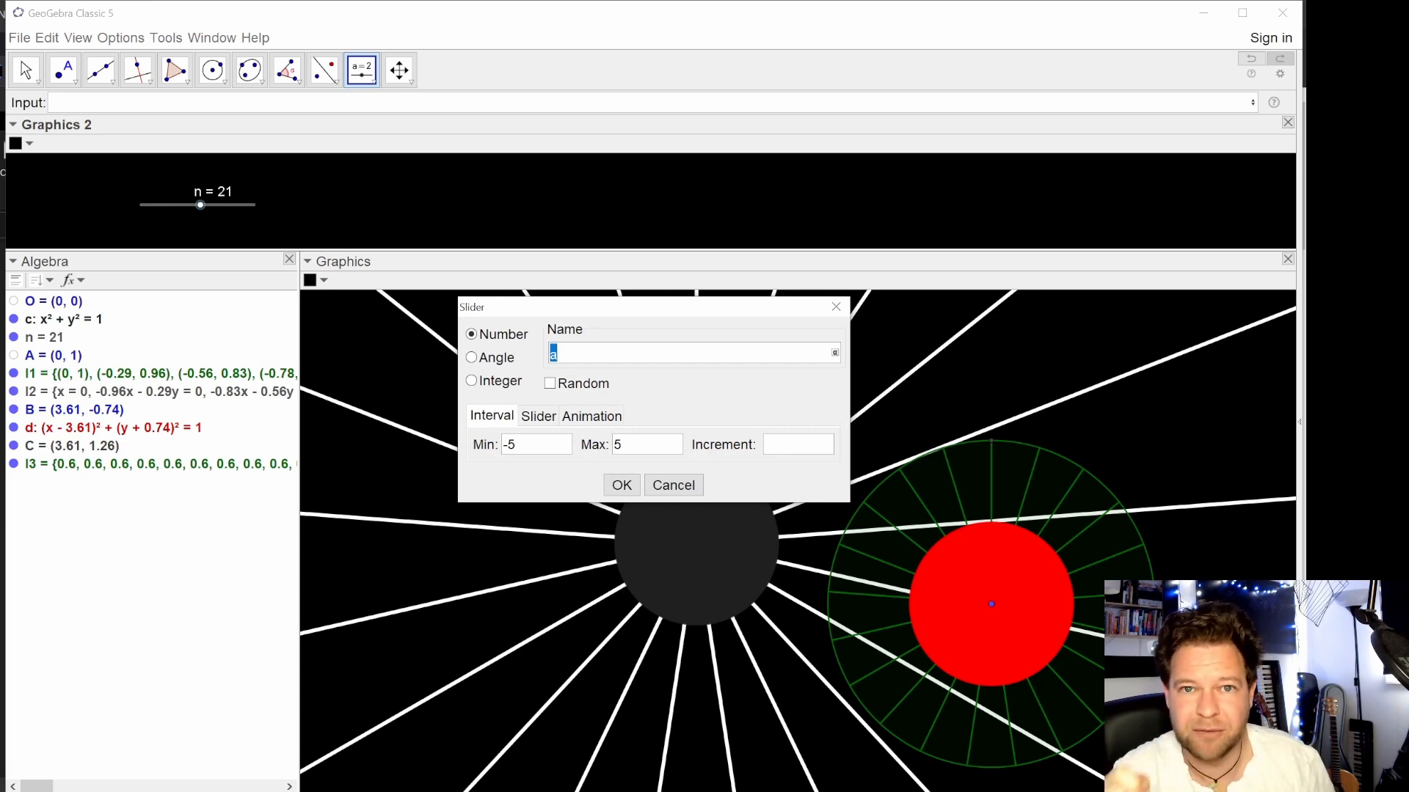
{"action": "type", "text": "gap"}
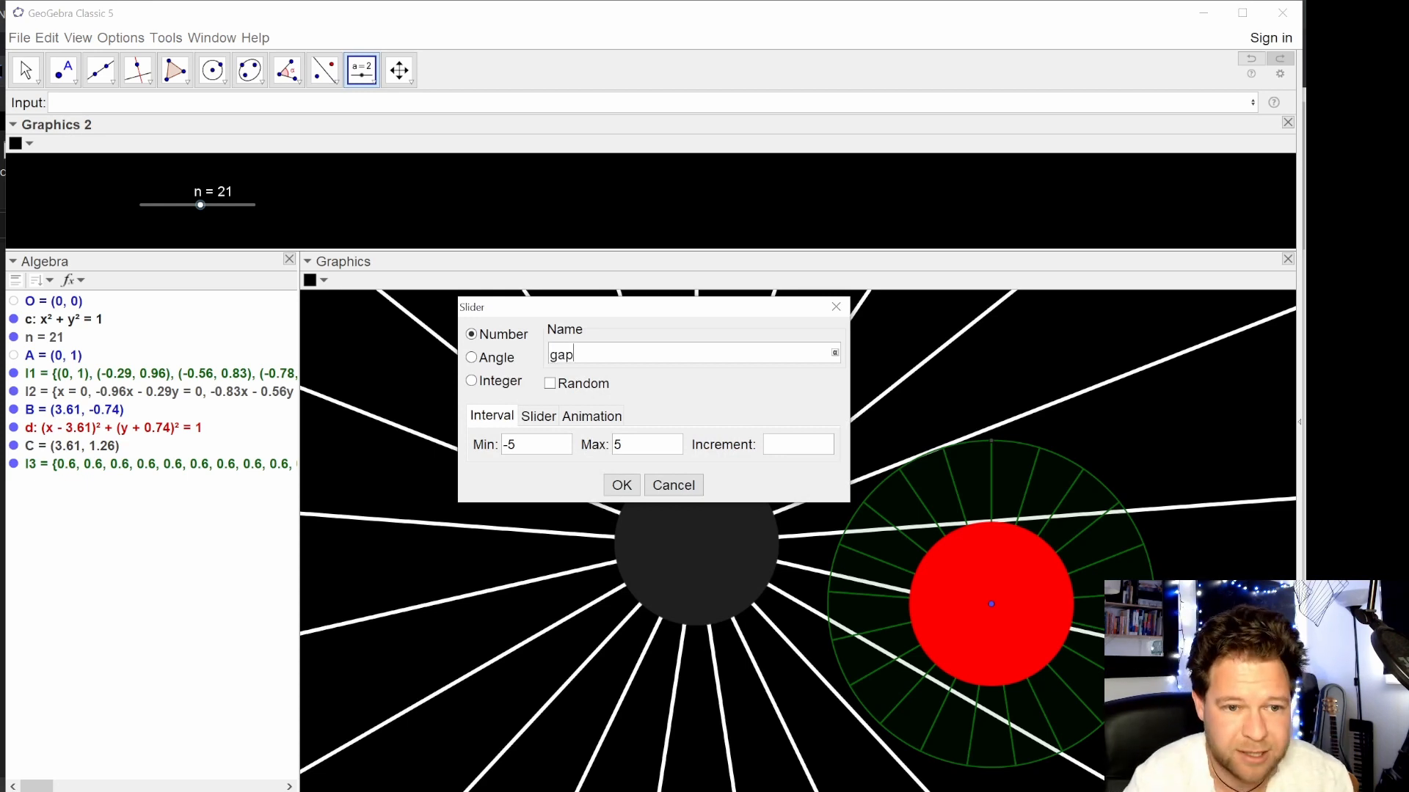
{"action": "key", "text": "Tab"}
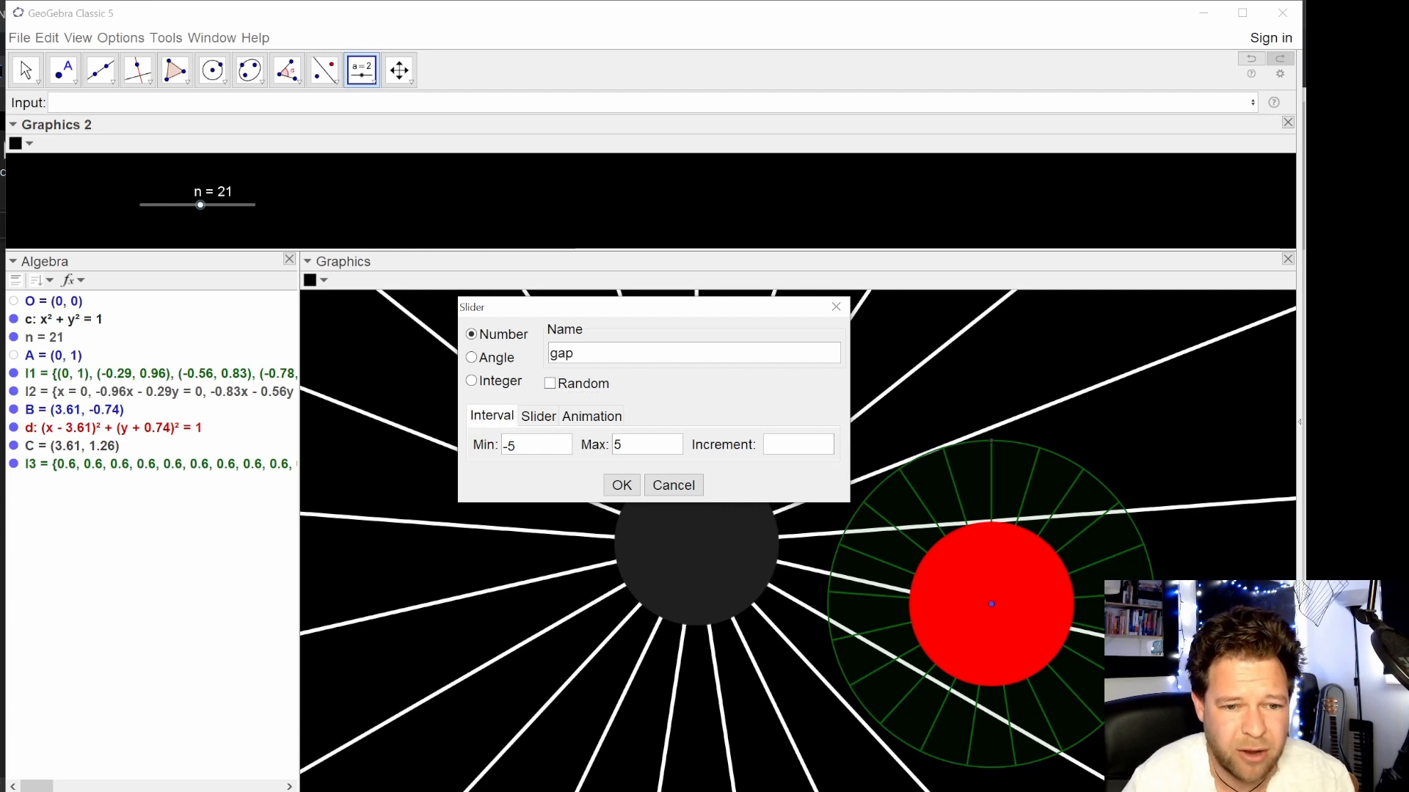
{"action": "key", "text": "BackSpace"}
{"action": "key", "text": "BackSpace"}
{"action": "type", "text": "0"}
{"action": "key", "text": "Tab"}
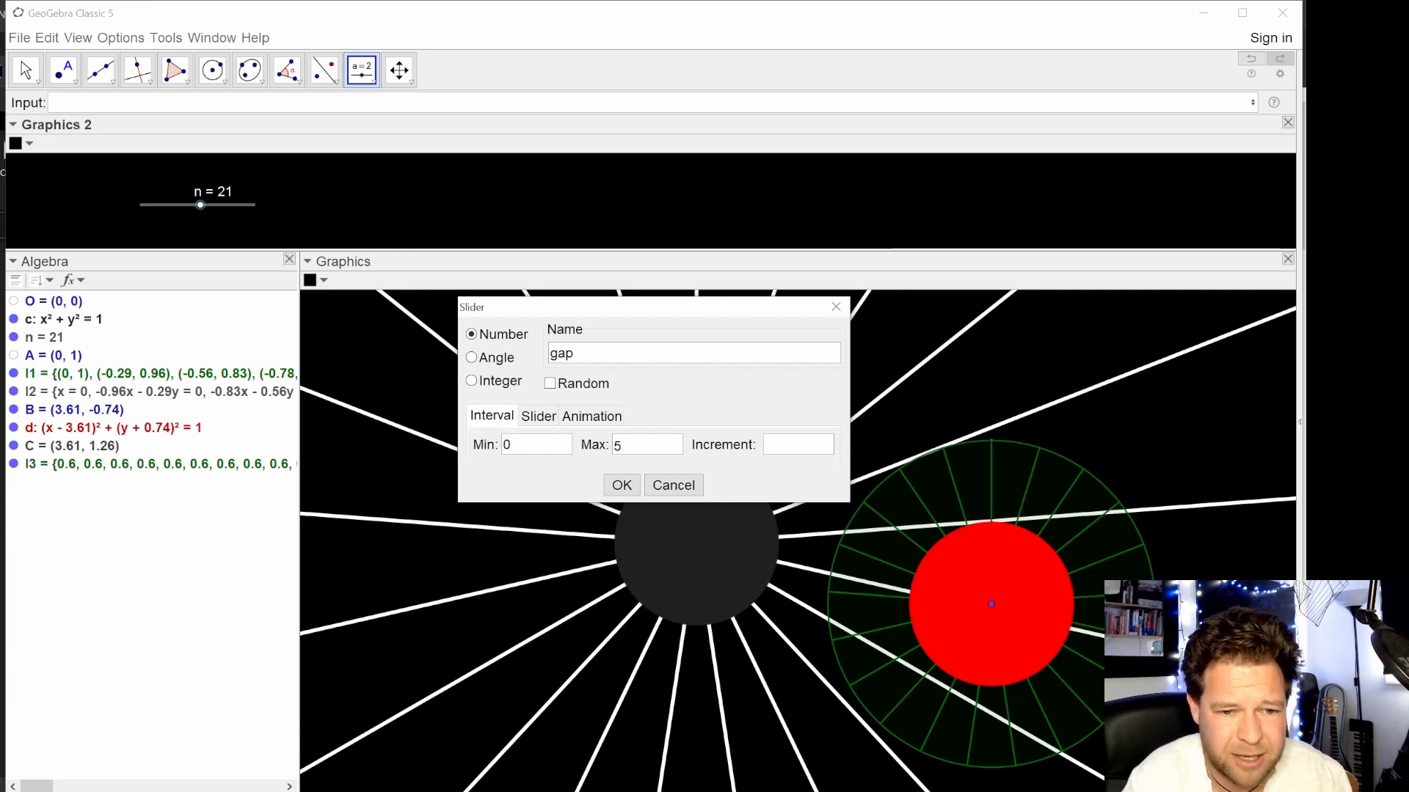
{"action": "type", "text": "1"}
{"action": "key", "text": "Tab"}
{"action": "type", "text": "0.001"}
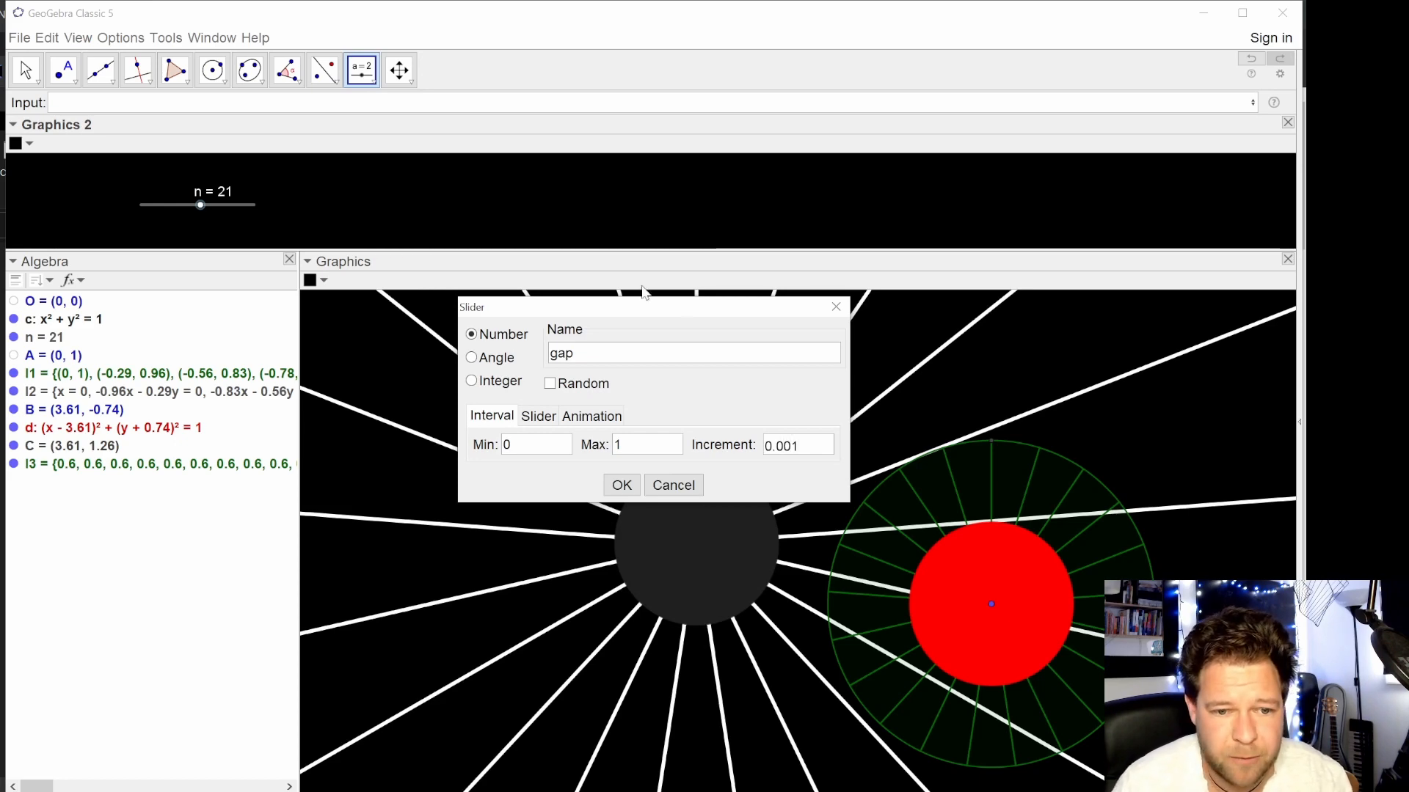
{"action": "left_click", "coordinate": [620, 485]}
- Colour the gap slider white and move it to 0.81
{"action": "right_click", "coordinate": [41, 484]}
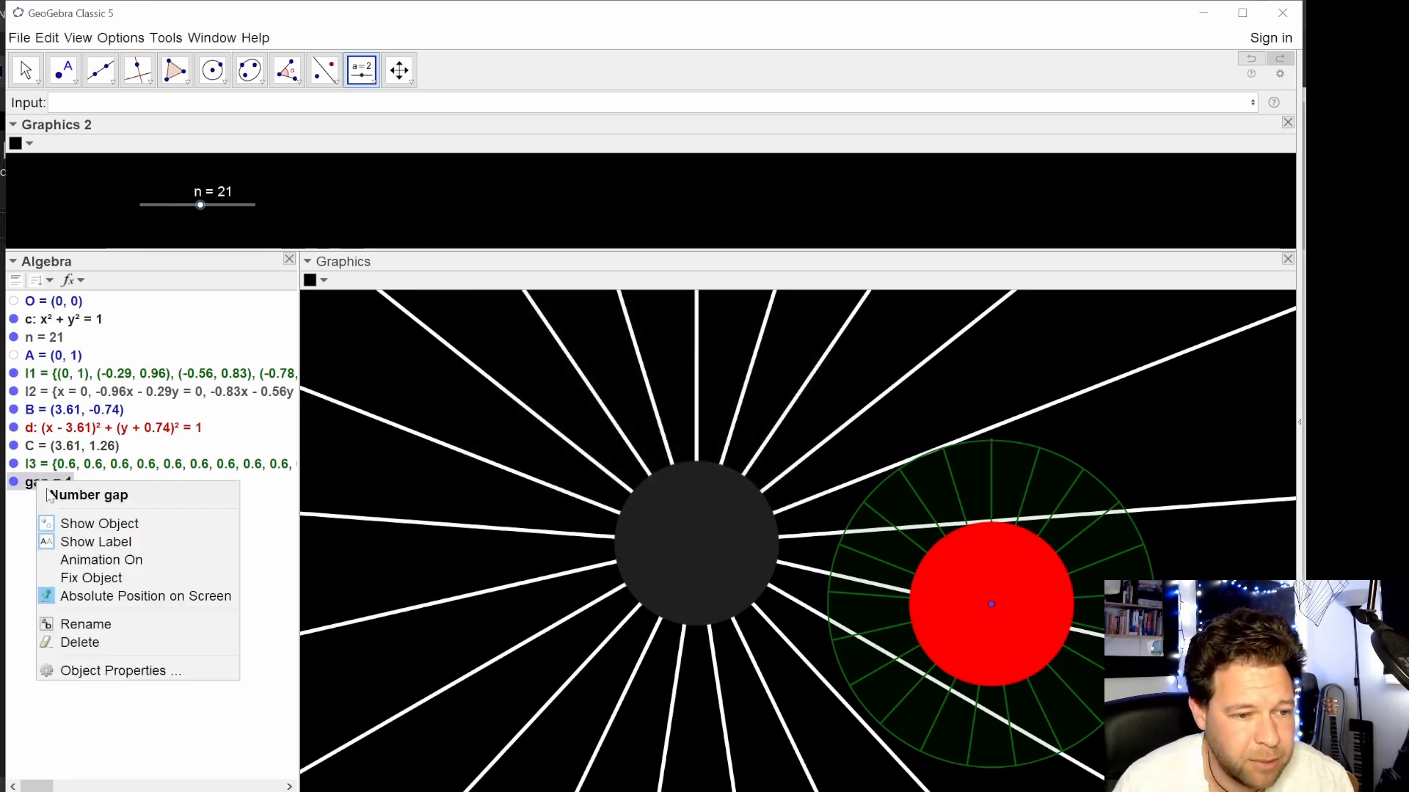
{"action": "left_click", "coordinate": [110, 670]}
{"action": "left_click", "coordinate": [297, 249]}
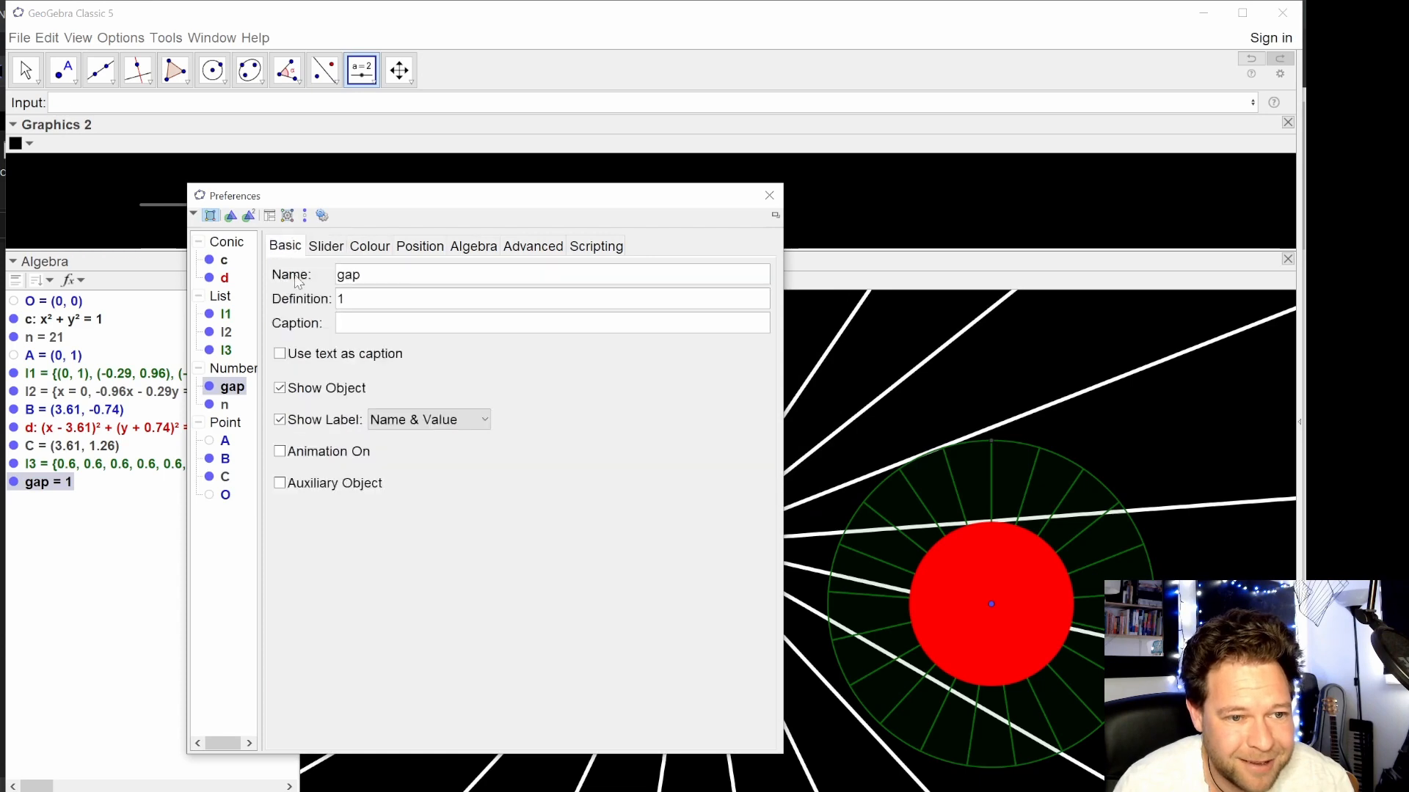
{"action": "left_click", "coordinate": [367, 248]}
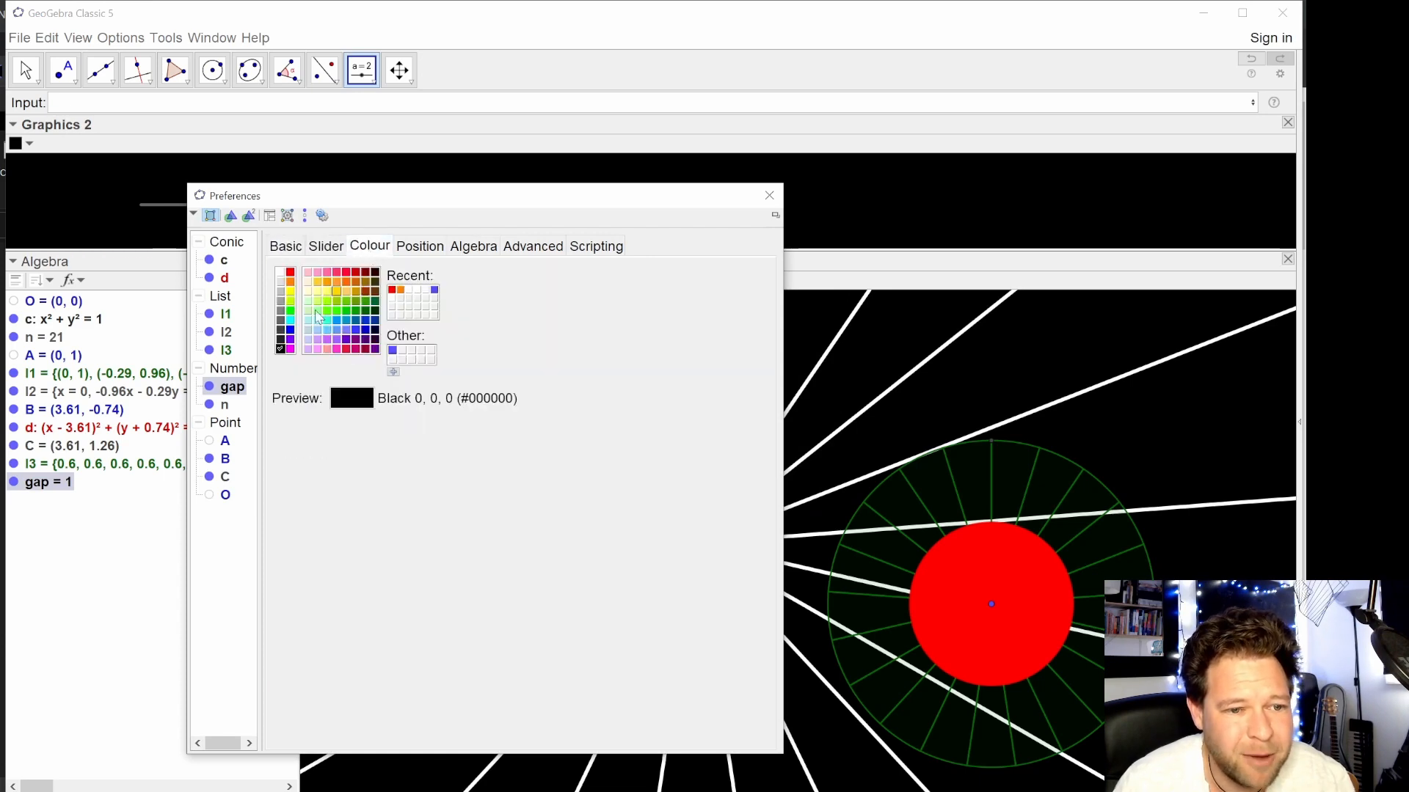
{"action": "left_click", "coordinate": [280, 272]}
{"action": "left_click", "coordinate": [769, 197]}
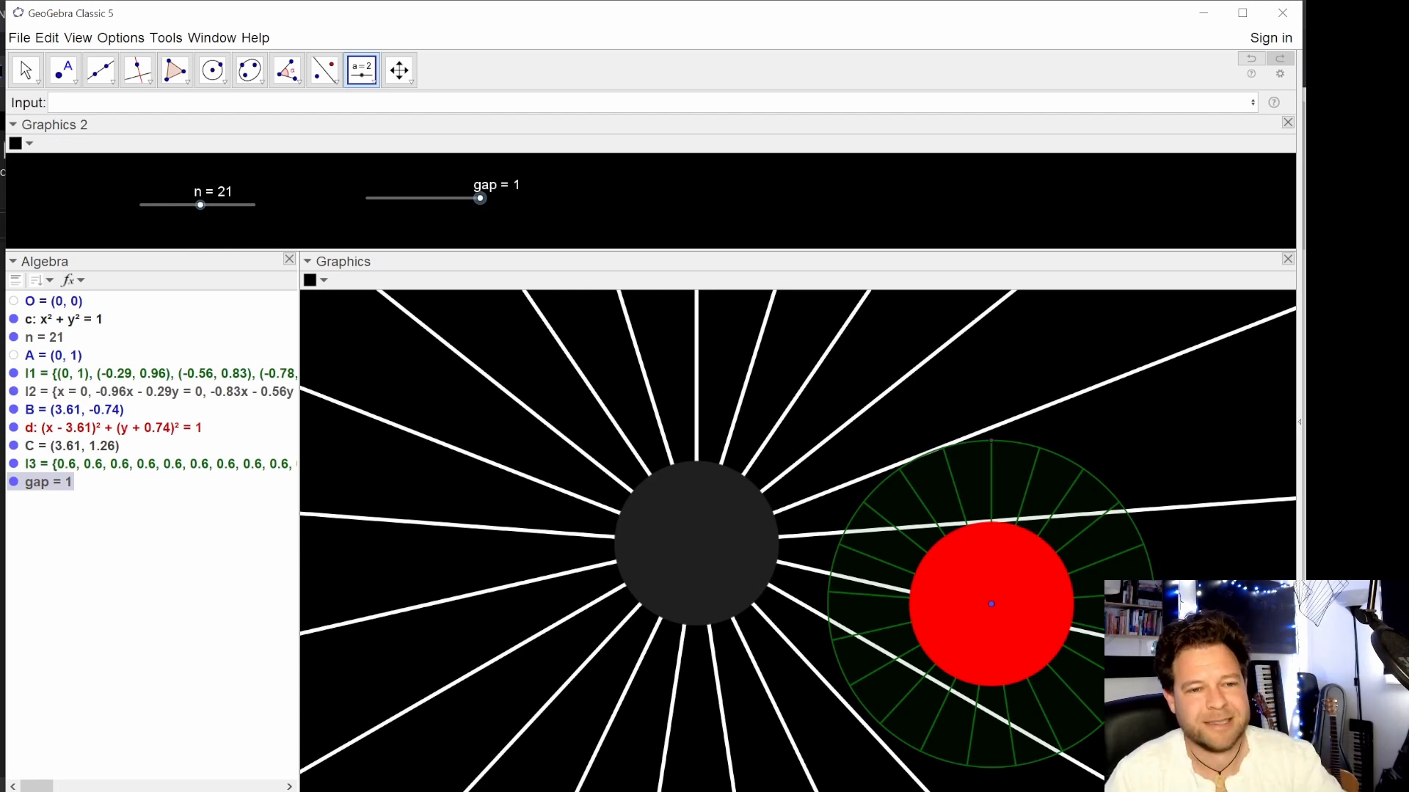
{"action": "key", "text": "Escape"}
{"action": "mouse_move", "coordinate": [480, 198]}
{"action": "left_mouse_down"}
{"action": "mouse_move", "coordinate": [425, 209]}
{"action": "mouse_move", "coordinate": [460, 209]}
{"action": "left_mouse_up"}
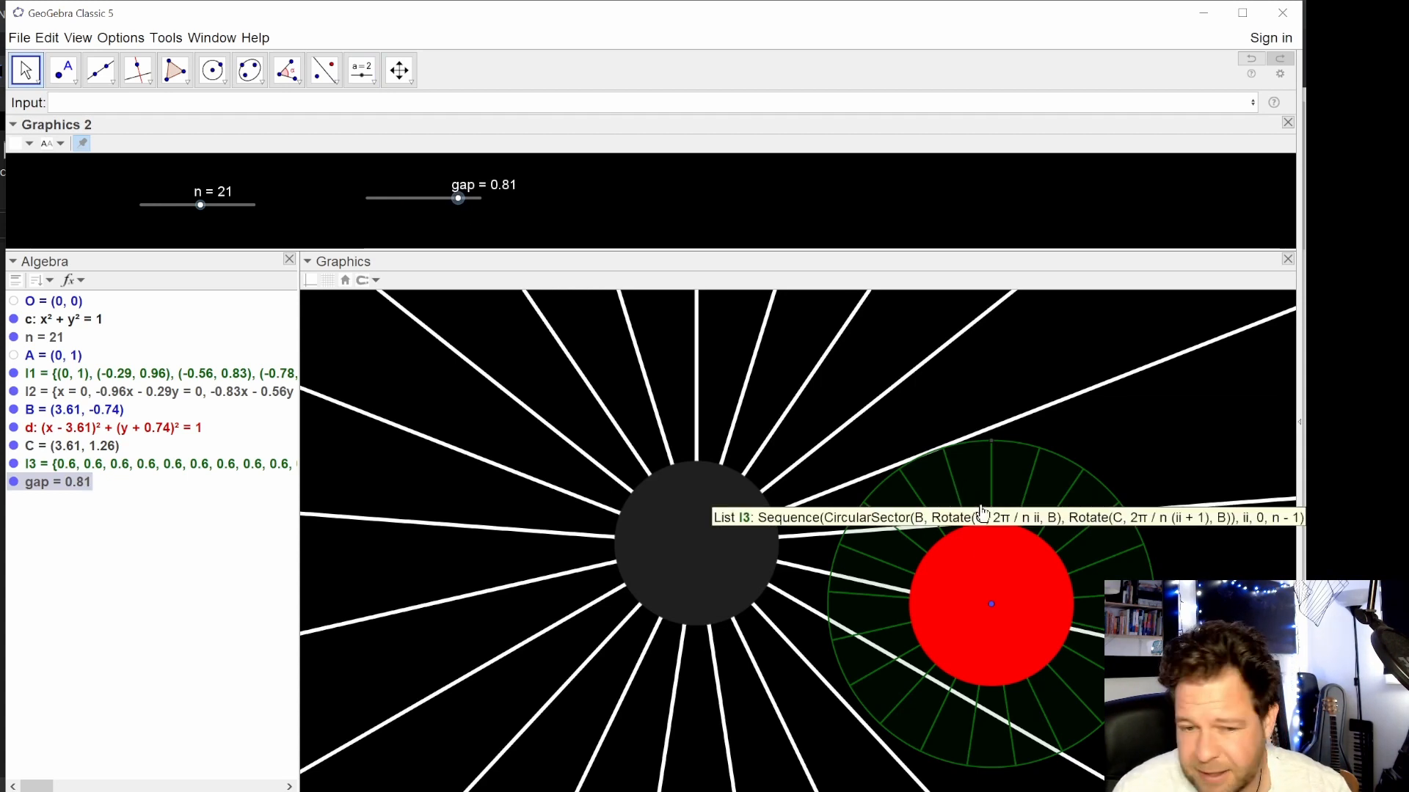
- Redefine sector list l3 with start angle 2π / n ii+gap and end angle 2π / n (ii + 1)-gap
{"action": "double_click", "coordinate": [200, 464]}
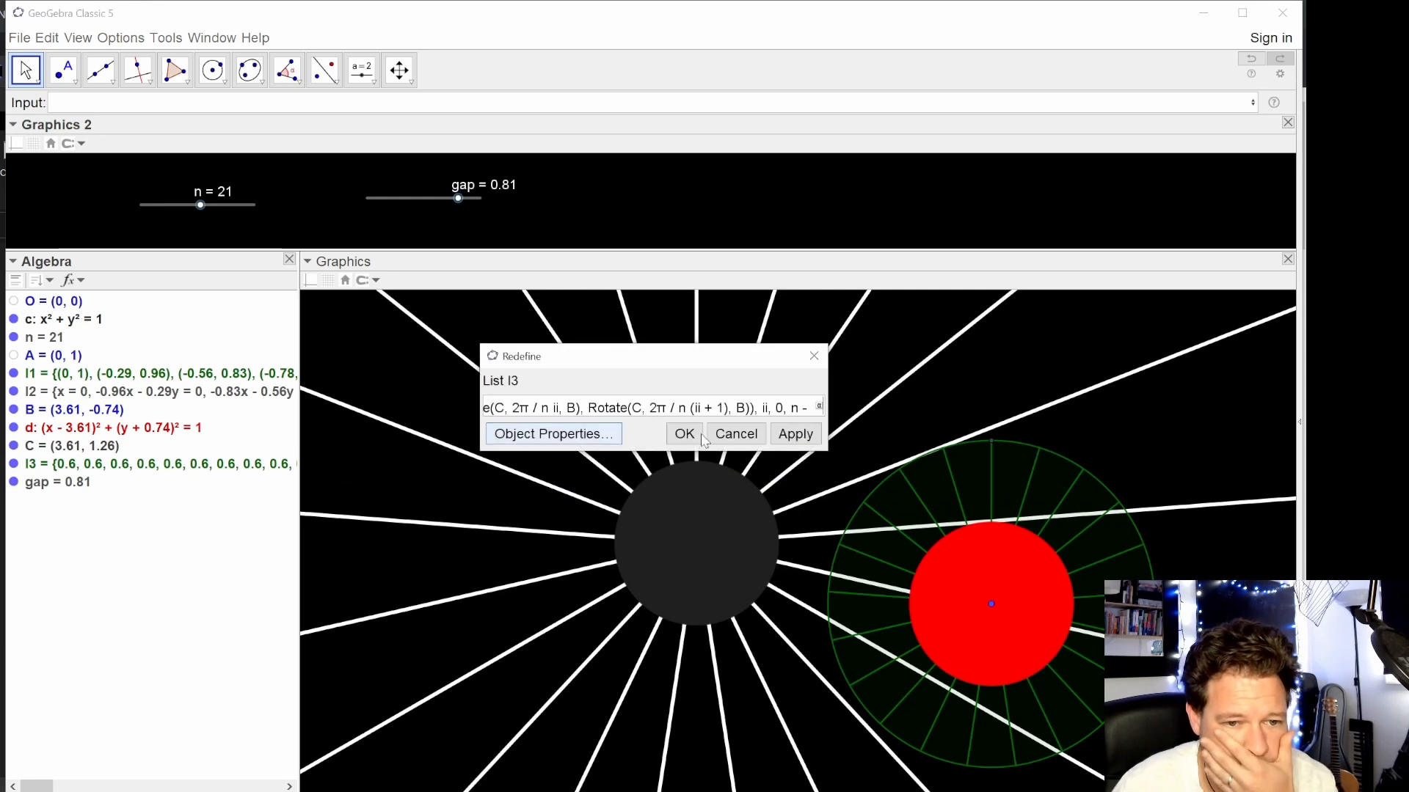
{"action": "left_click_drag", "start_coordinate": [830, 385], "coordinate": [1068, 385]}
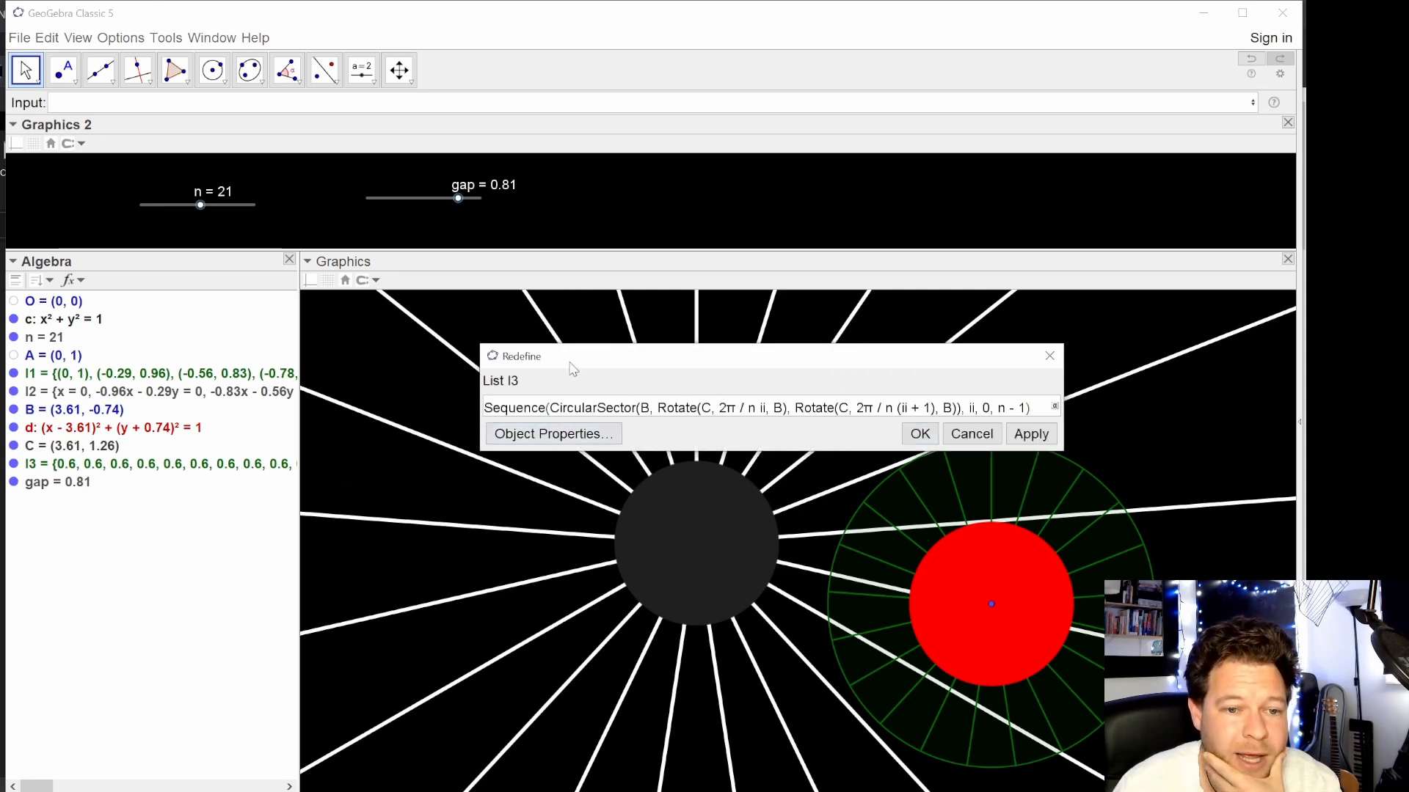
{"action": "left_click_drag", "start_coordinate": [564, 359], "coordinate": [397, 380]}
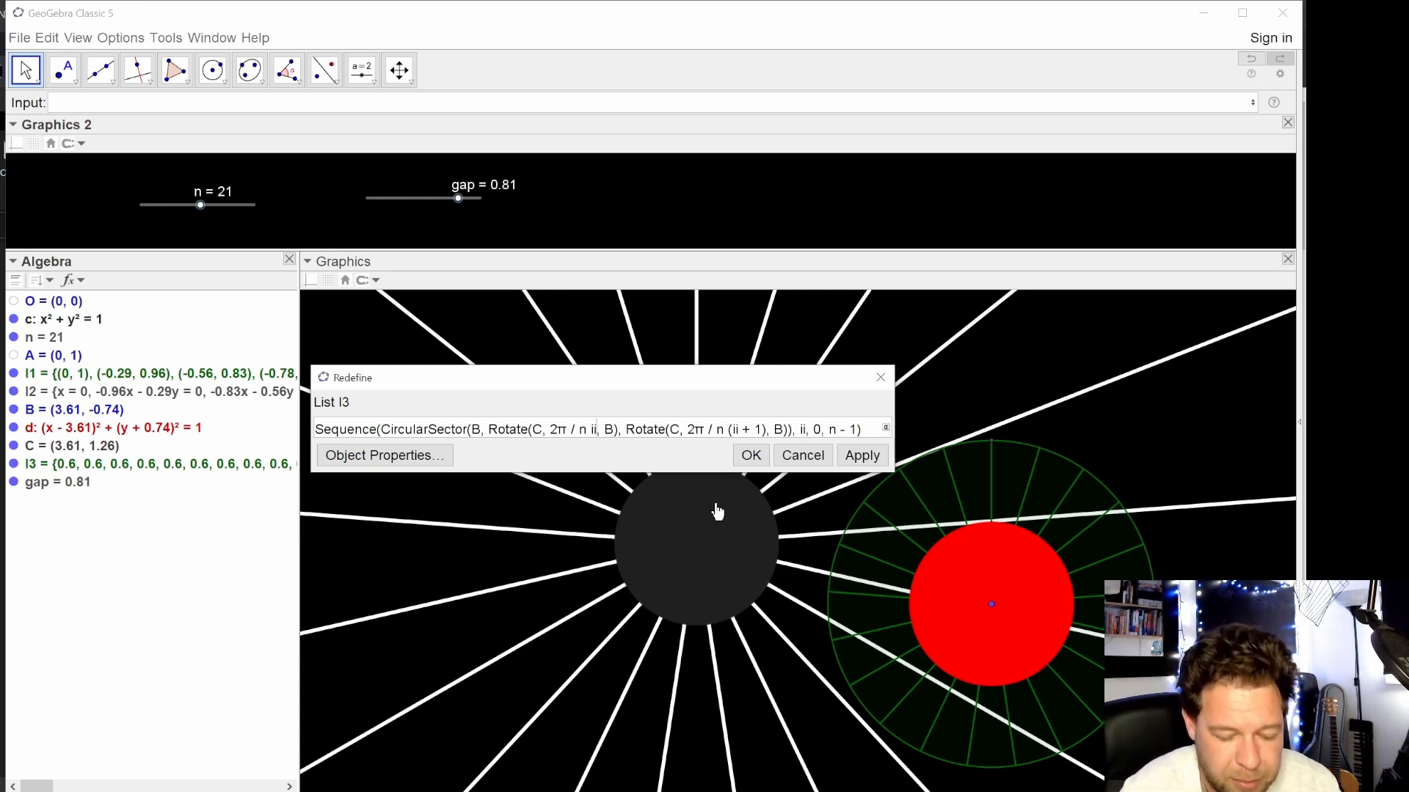
{"action": "type", "text": "+gap"}
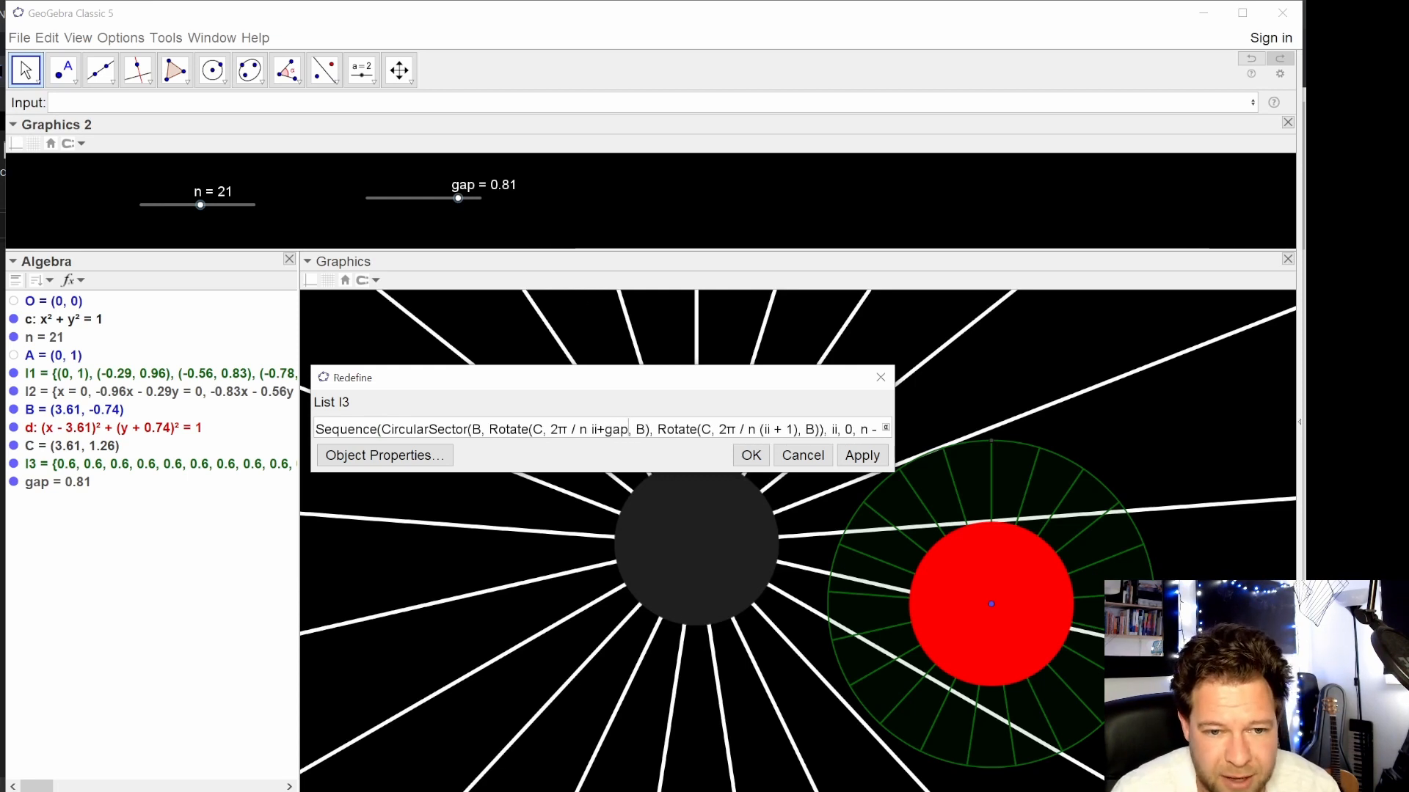
{"action": "left_click", "coordinate": [799, 430]}
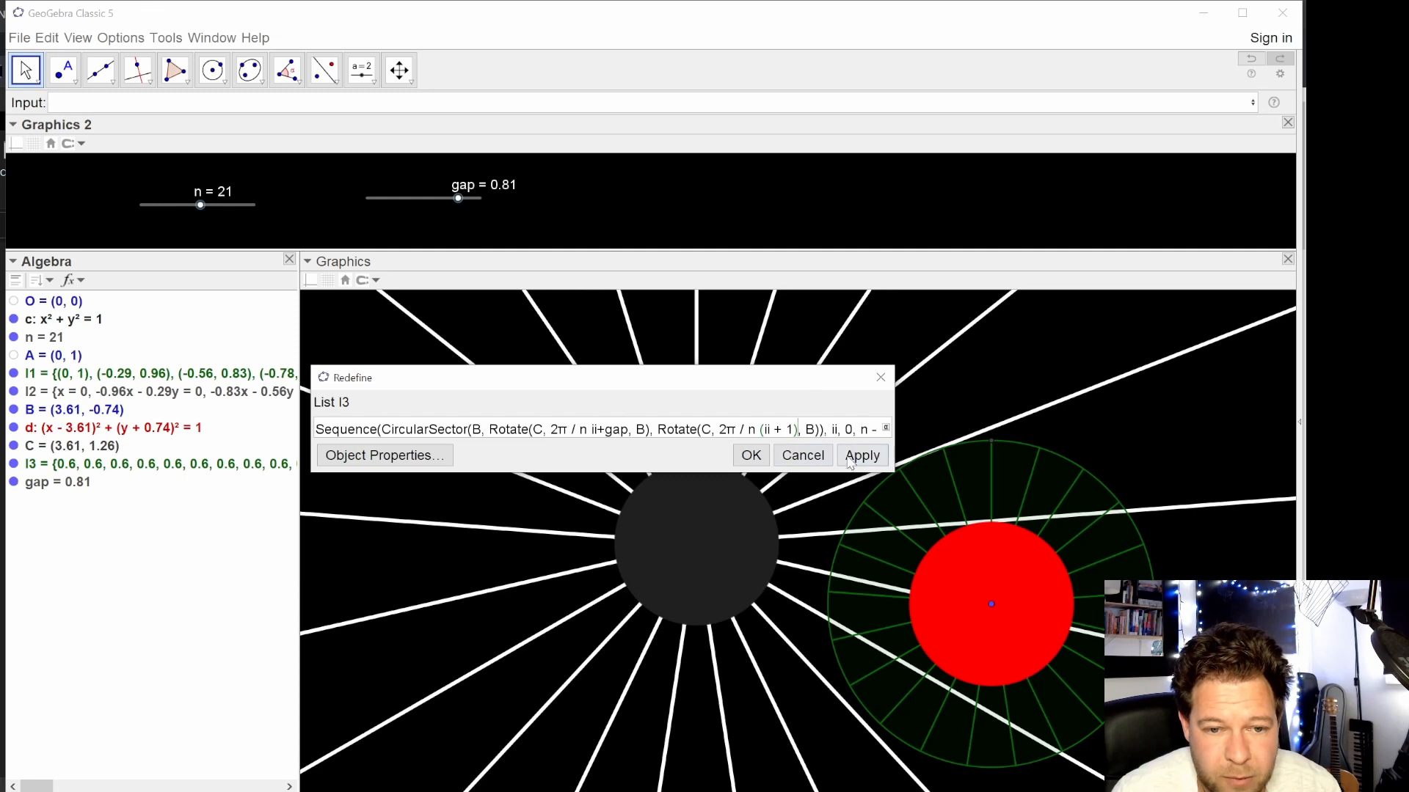
{"action": "type", "text": "-"}
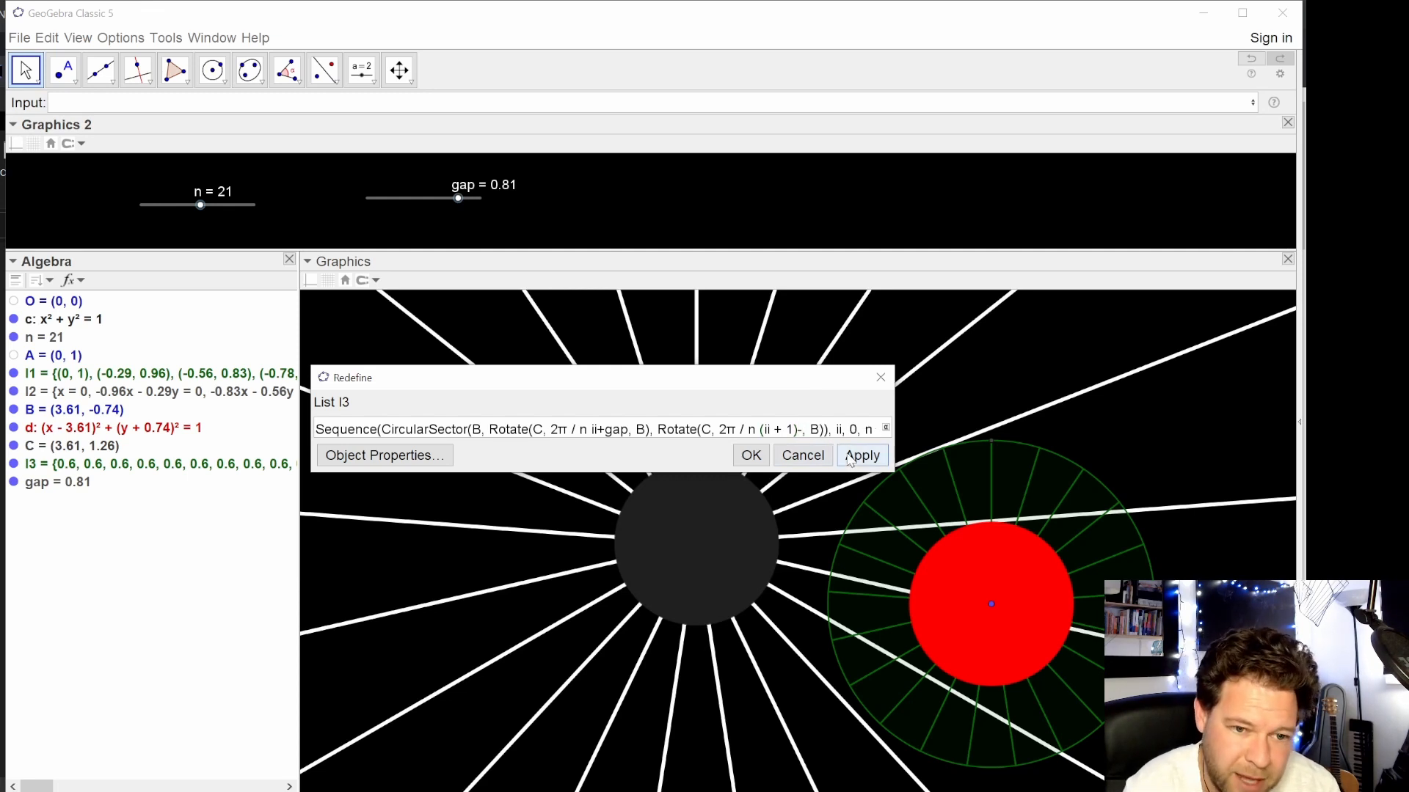
{"action": "type", "text": "gap"}
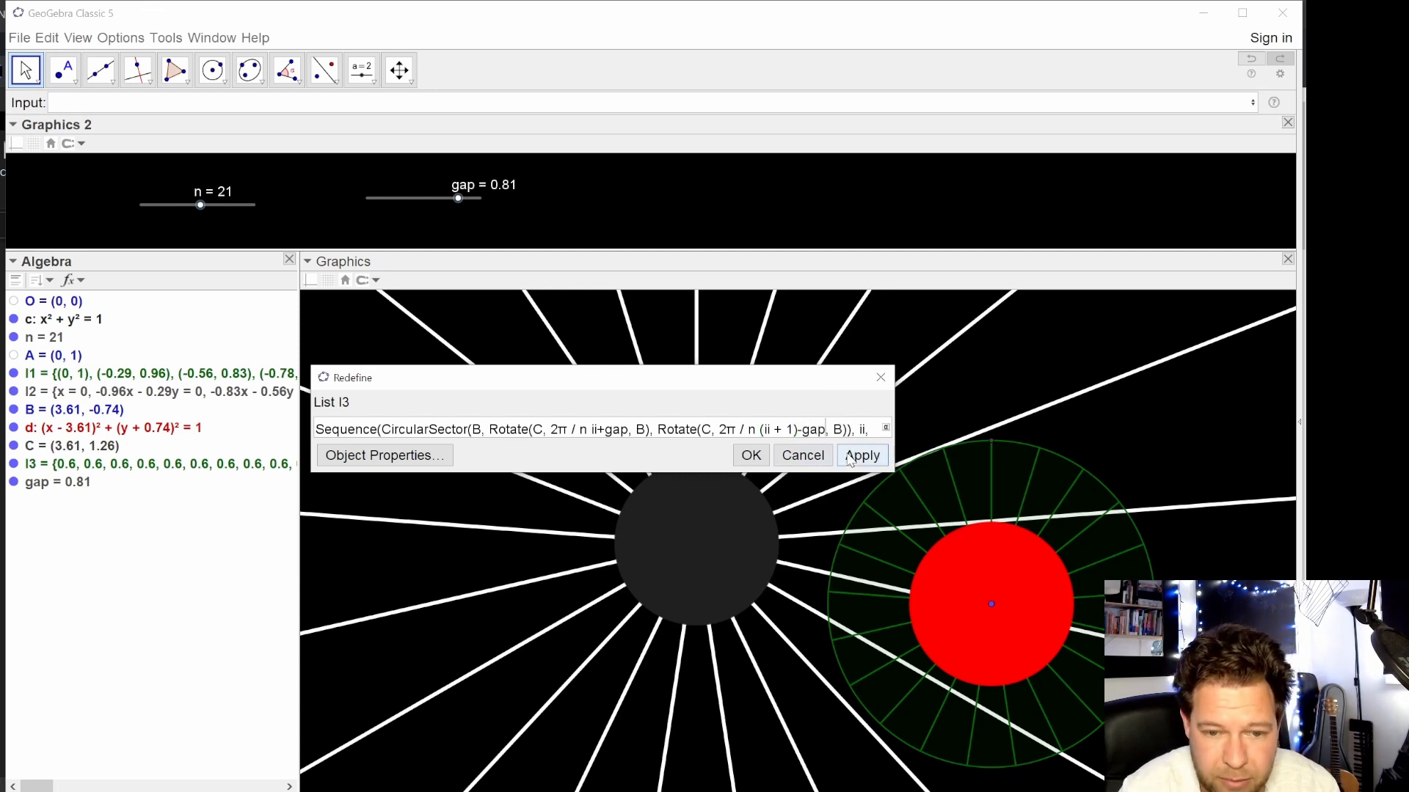
{"action": "key", "text": "End"}
{"action": "left_click", "coordinate": [849, 456]}
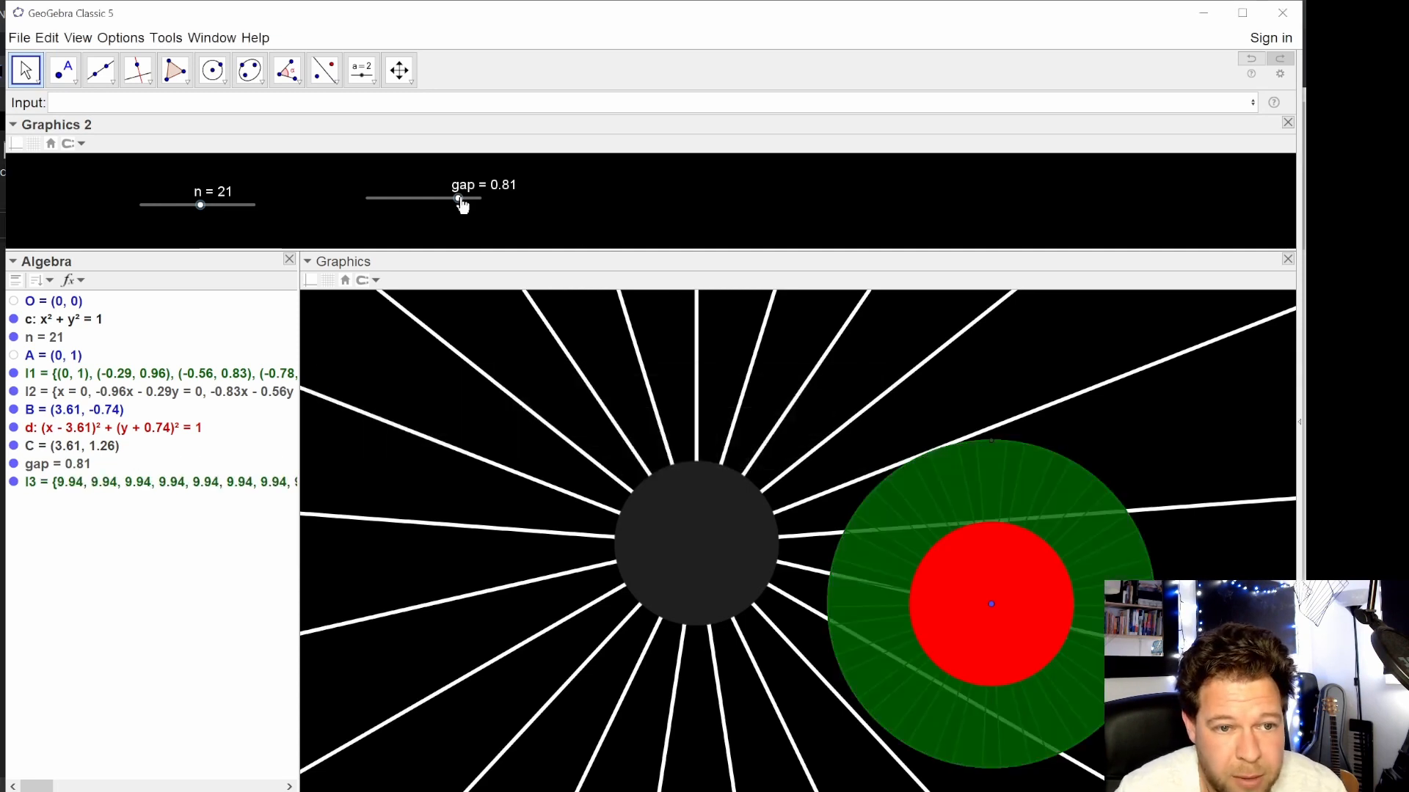
- Give the sectors in list l3 a fully opaque fill and set the gap slider to 0.03
{"action": "left_click_drag", "start_coordinate": [459, 198], "coordinate": [372, 202]}
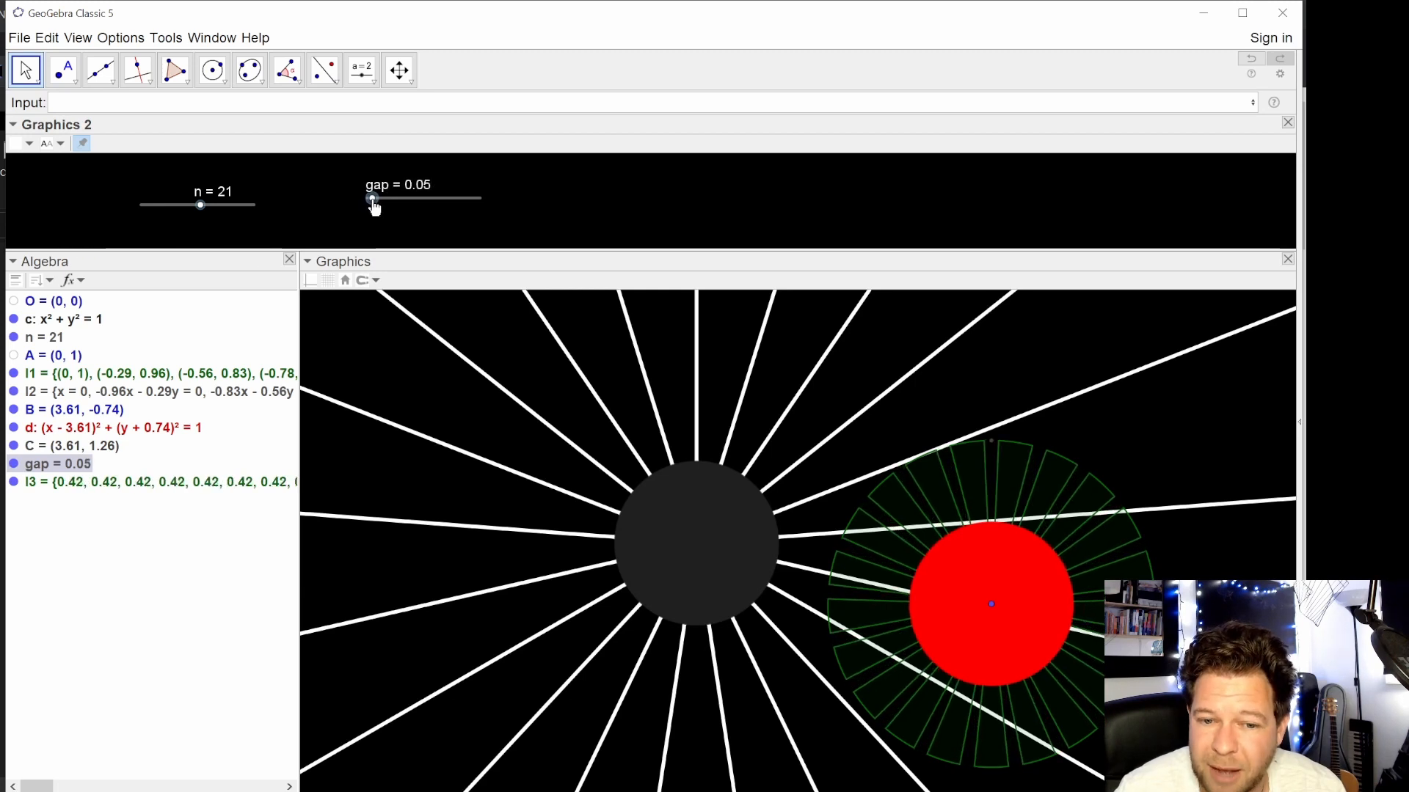
{"action": "left_click", "coordinate": [205, 482]}
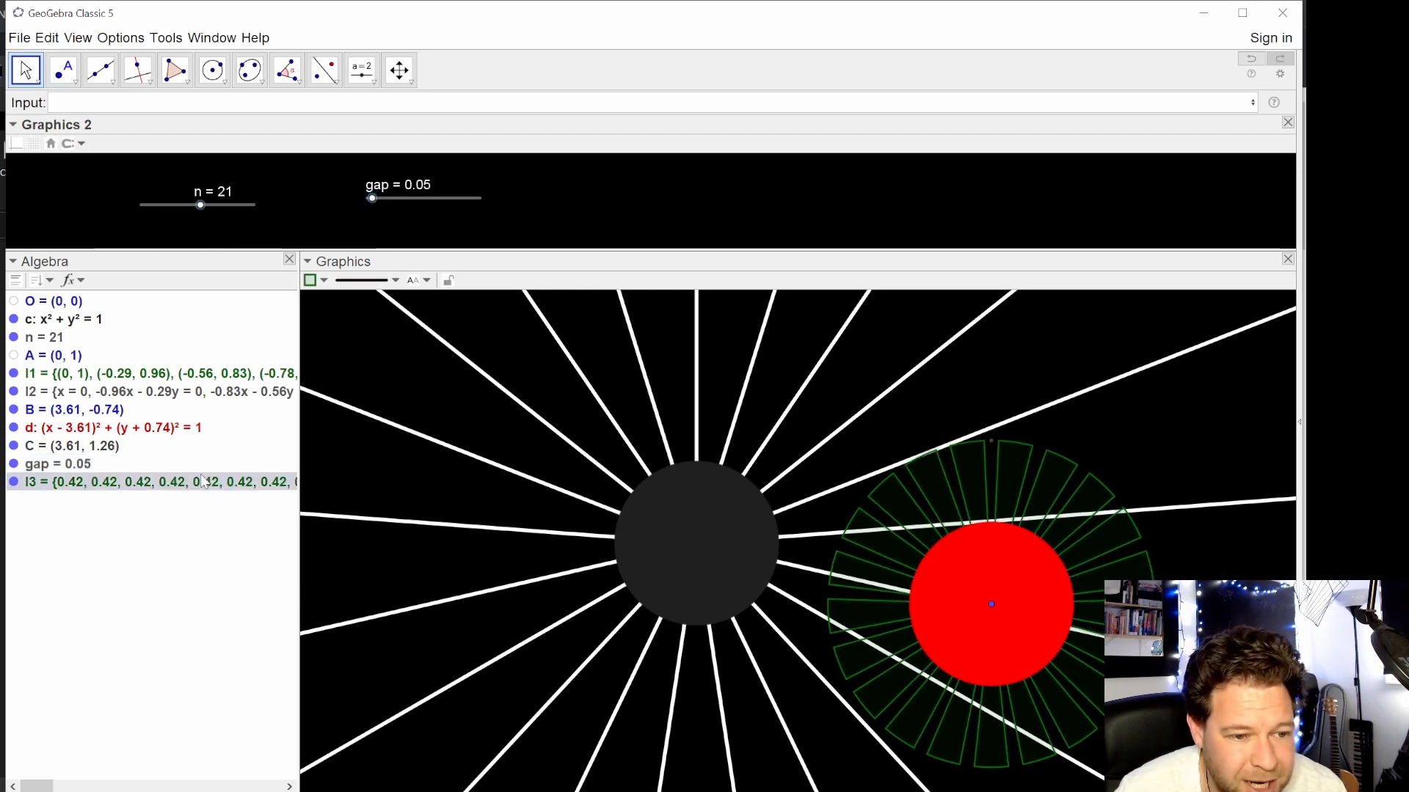
{"action": "left_click", "coordinate": [324, 283]}
{"action": "left_click_drag", "start_coordinate": [319, 342], "coordinate": [434, 344]}
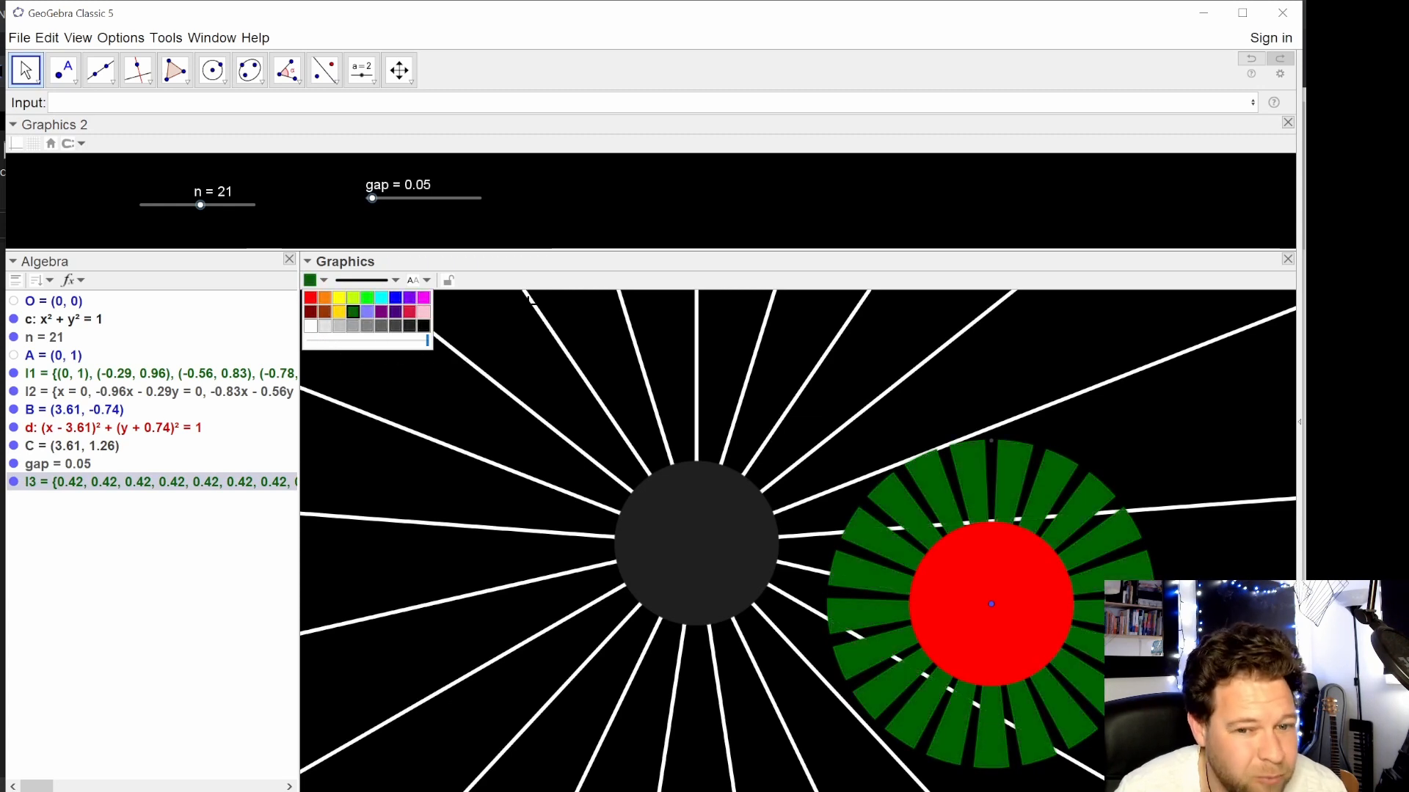
{"action": "mouse_move", "coordinate": [372, 199]}
{"action": "left_mouse_down"}
{"action": "mouse_move", "coordinate": [451, 215]}
{"action": "mouse_move", "coordinate": [481, 202]}
{"action": "mouse_move", "coordinate": [372, 204]}
{"action": "left_mouse_up"}
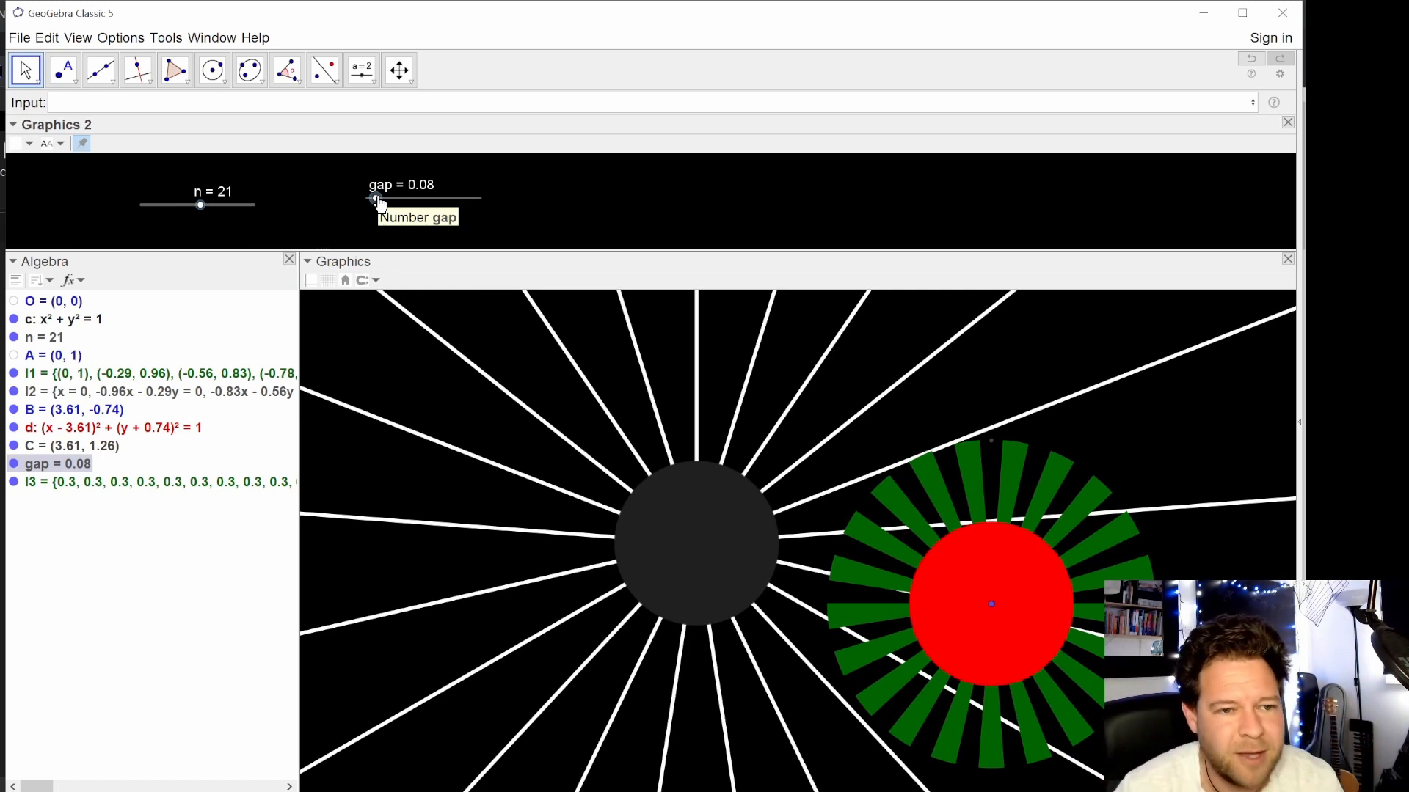
{"action": "left_click_drag", "start_coordinate": [379, 204], "coordinate": [372, 231]}
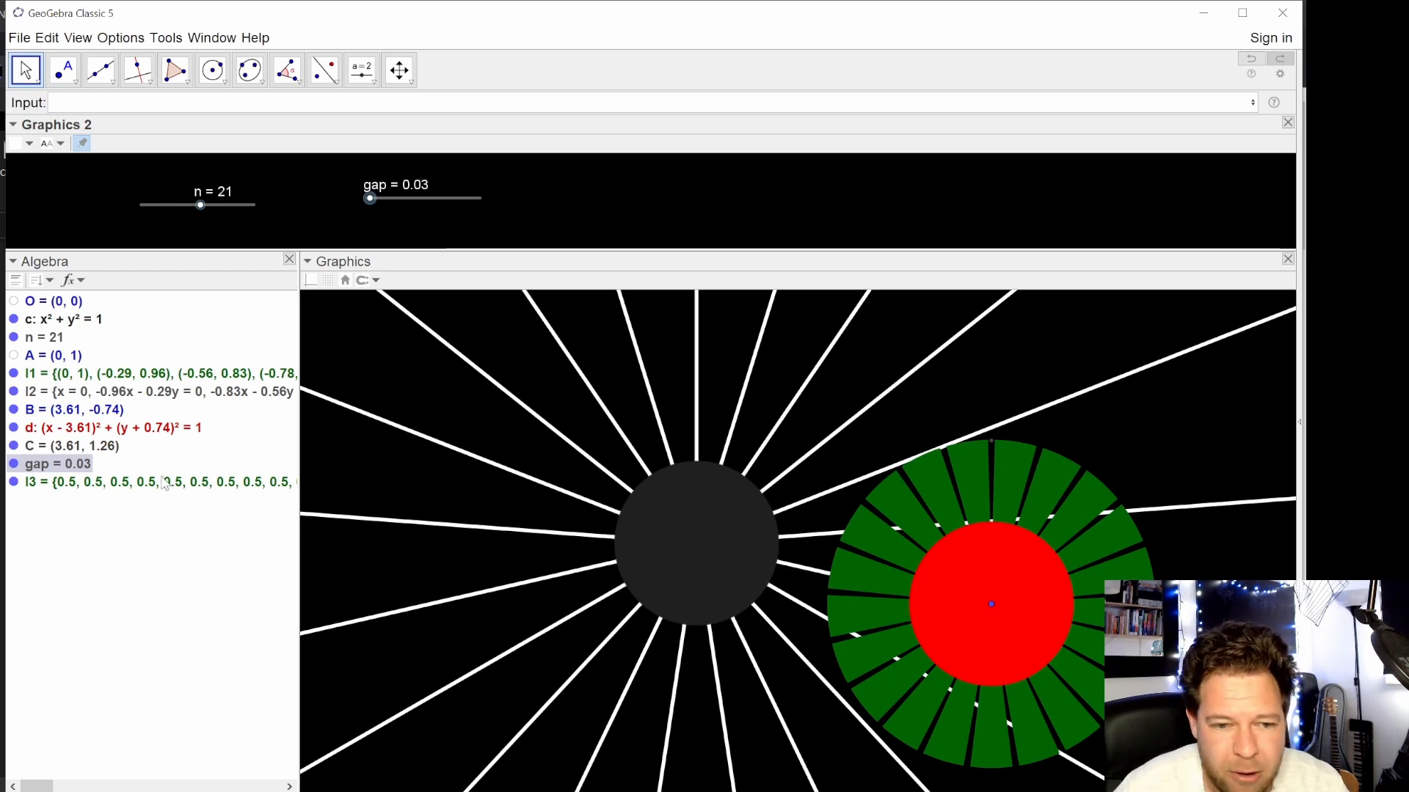
- Redefine point C as B + (0, 40) and move the red circle d so its centre is at about (2.57, -0.58)
{"action": "double_click", "coordinate": [109, 446]}
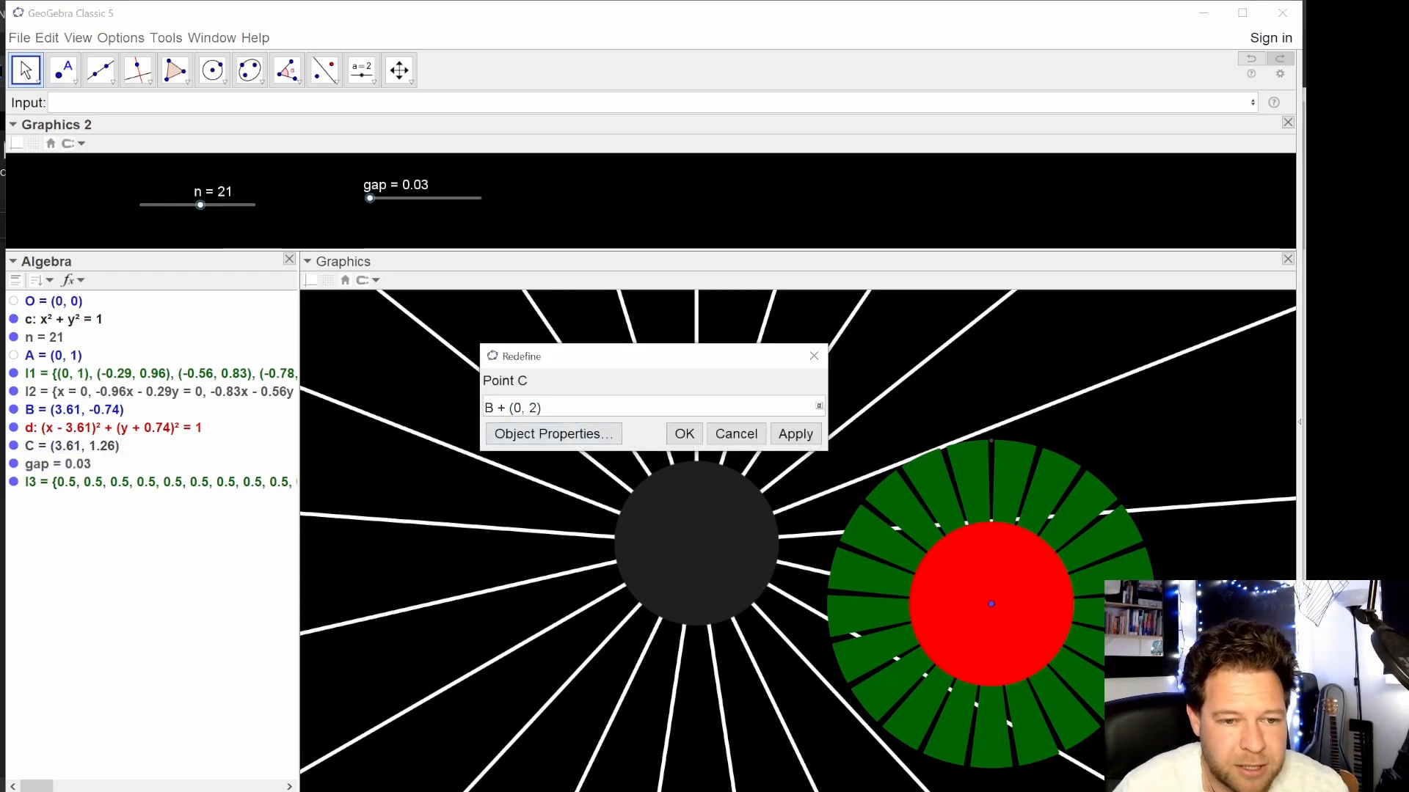
{"action": "key", "text": "BackSpace"}
{"action": "key", "text": "Return"}
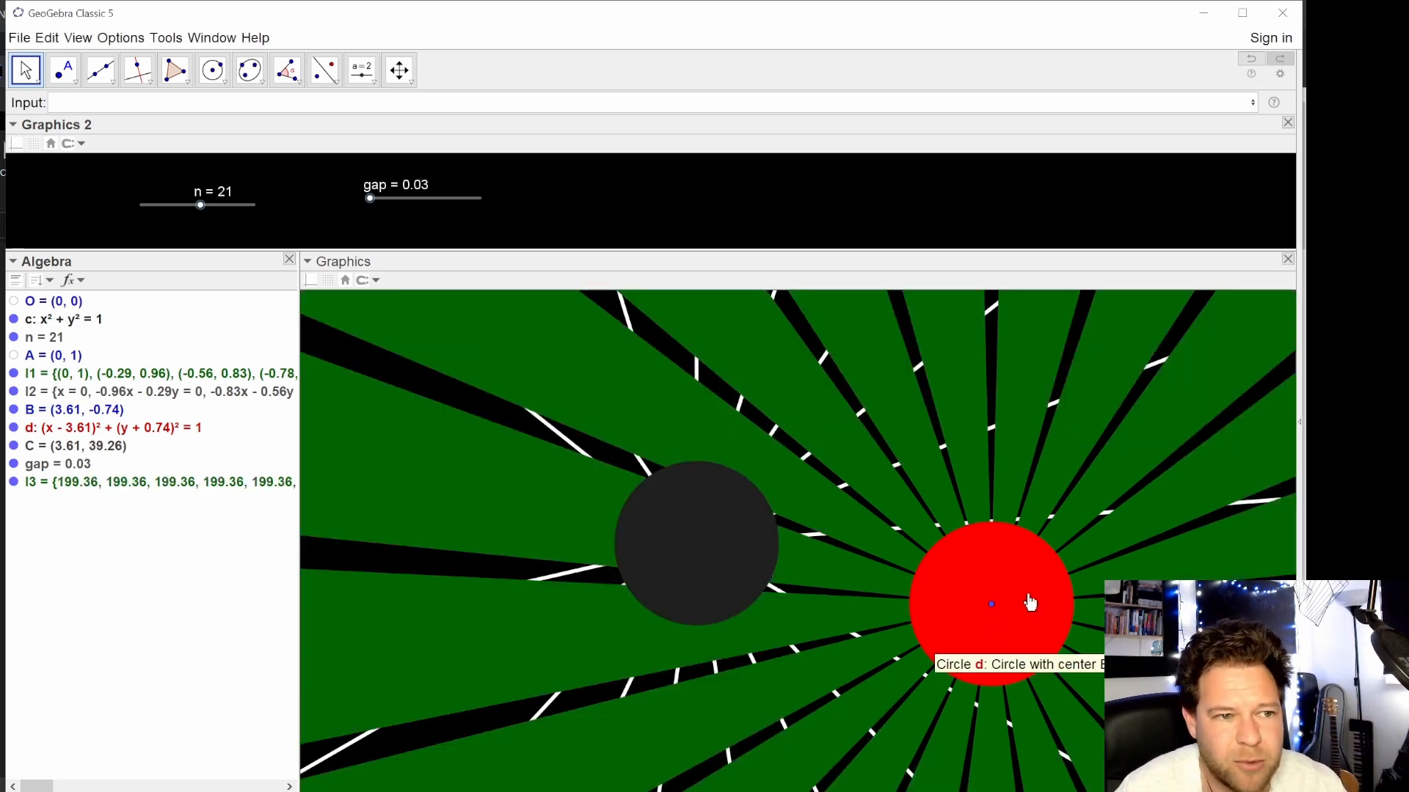
{"action": "left_click_drag", "start_coordinate": [1065, 613], "coordinate": [973, 591]}
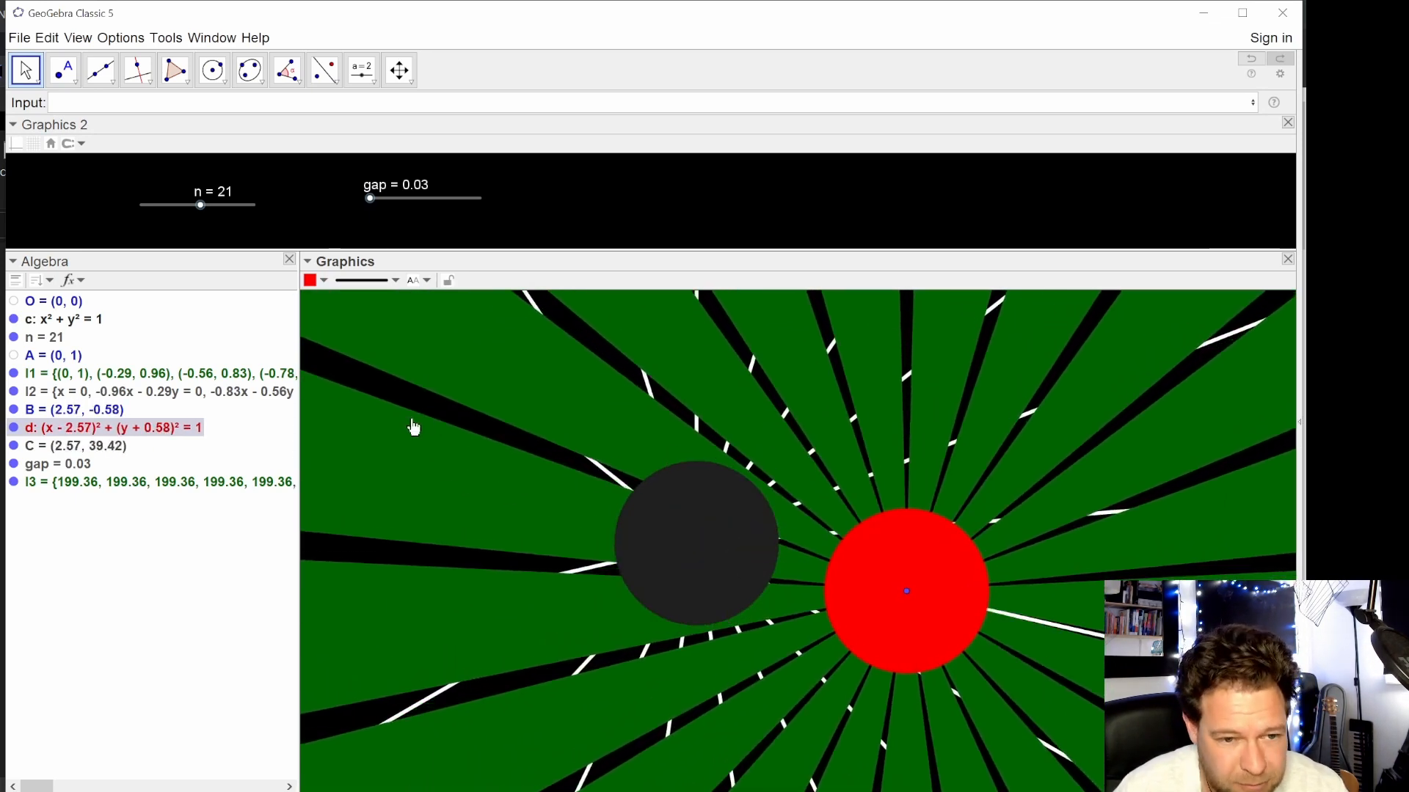
- Examine the layer setting and available layers in the advanced properties of the dark grey circle c
{"action": "right_click", "coordinate": [664, 503]}
{"action": "left_click", "coordinate": [747, 660]}
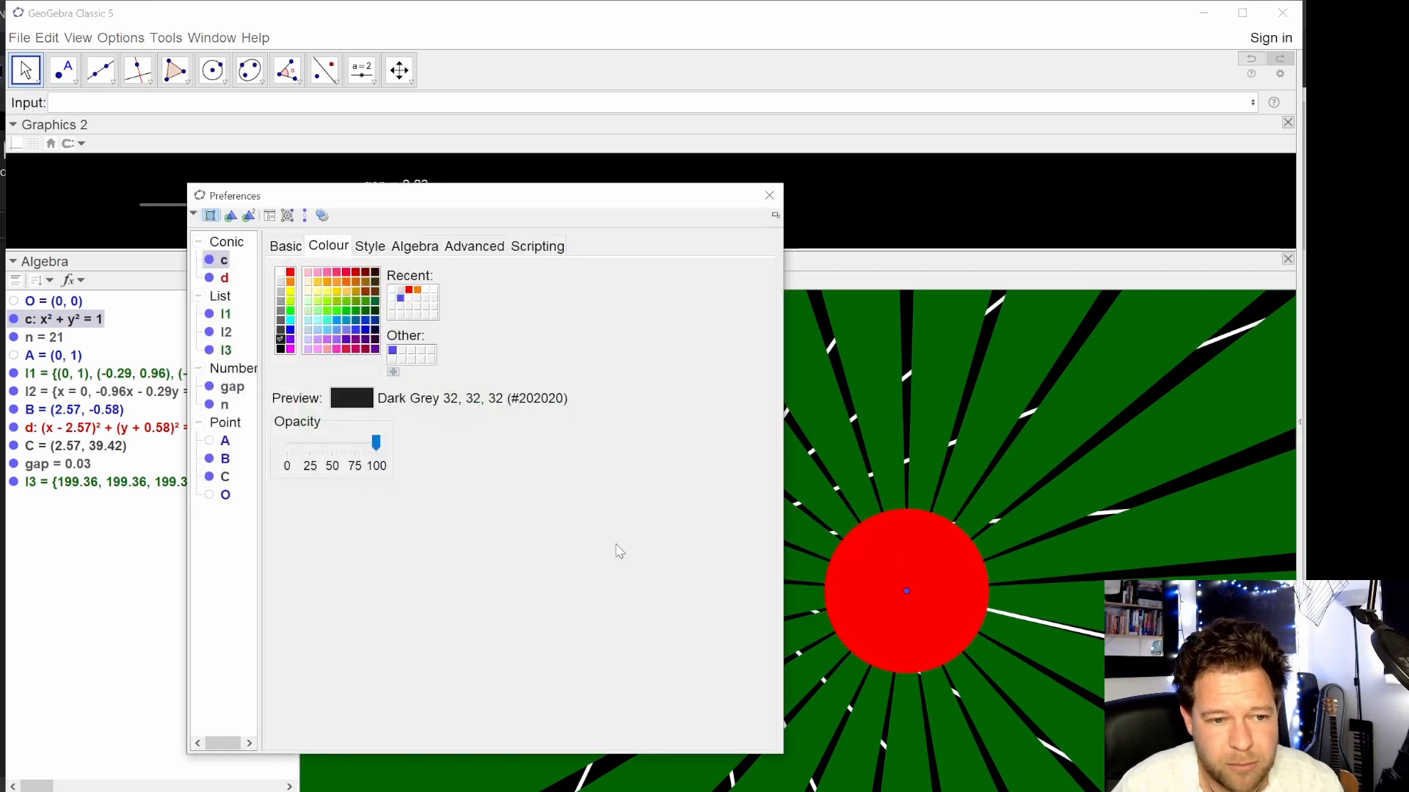
{"action": "left_click", "coordinate": [474, 247]}
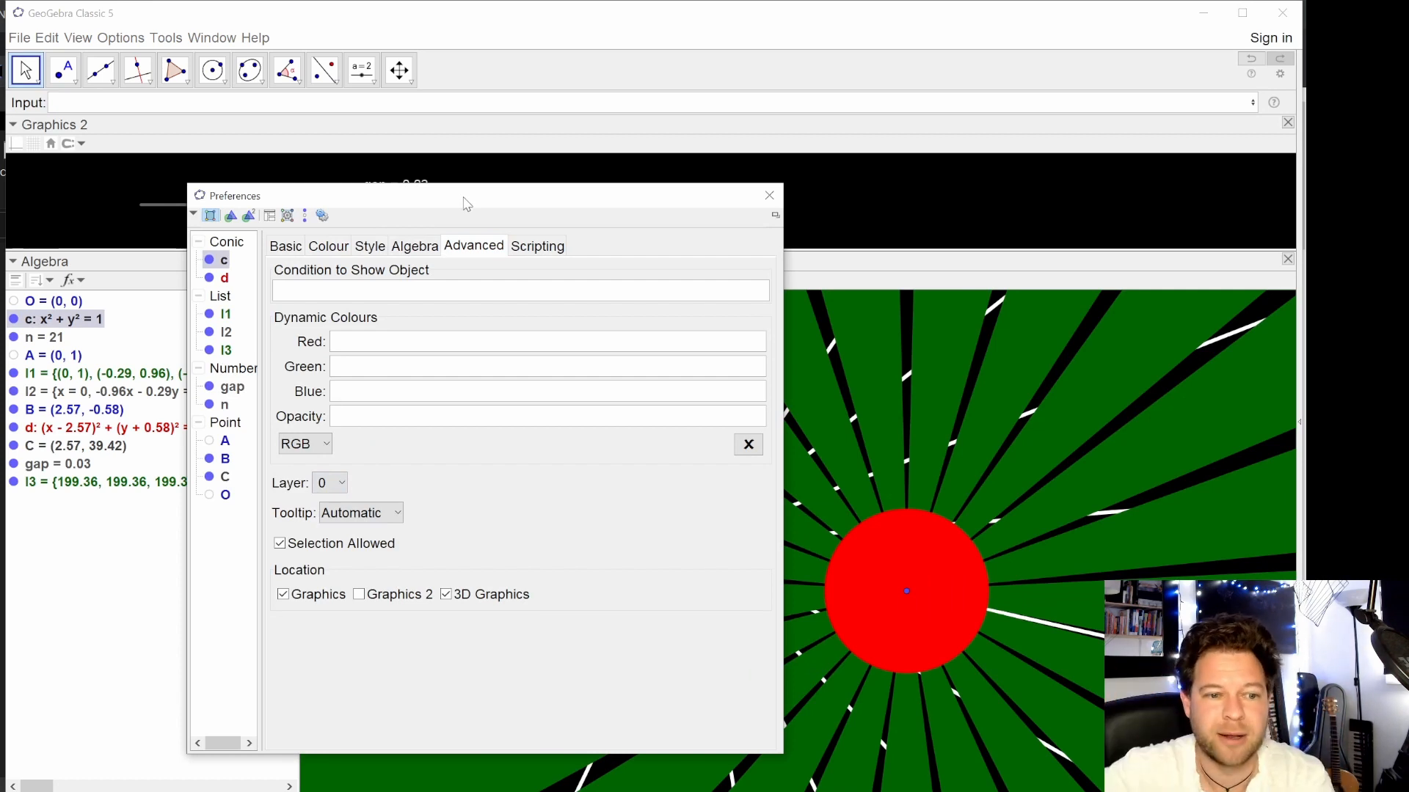
{"action": "left_click", "coordinate": [342, 484]}
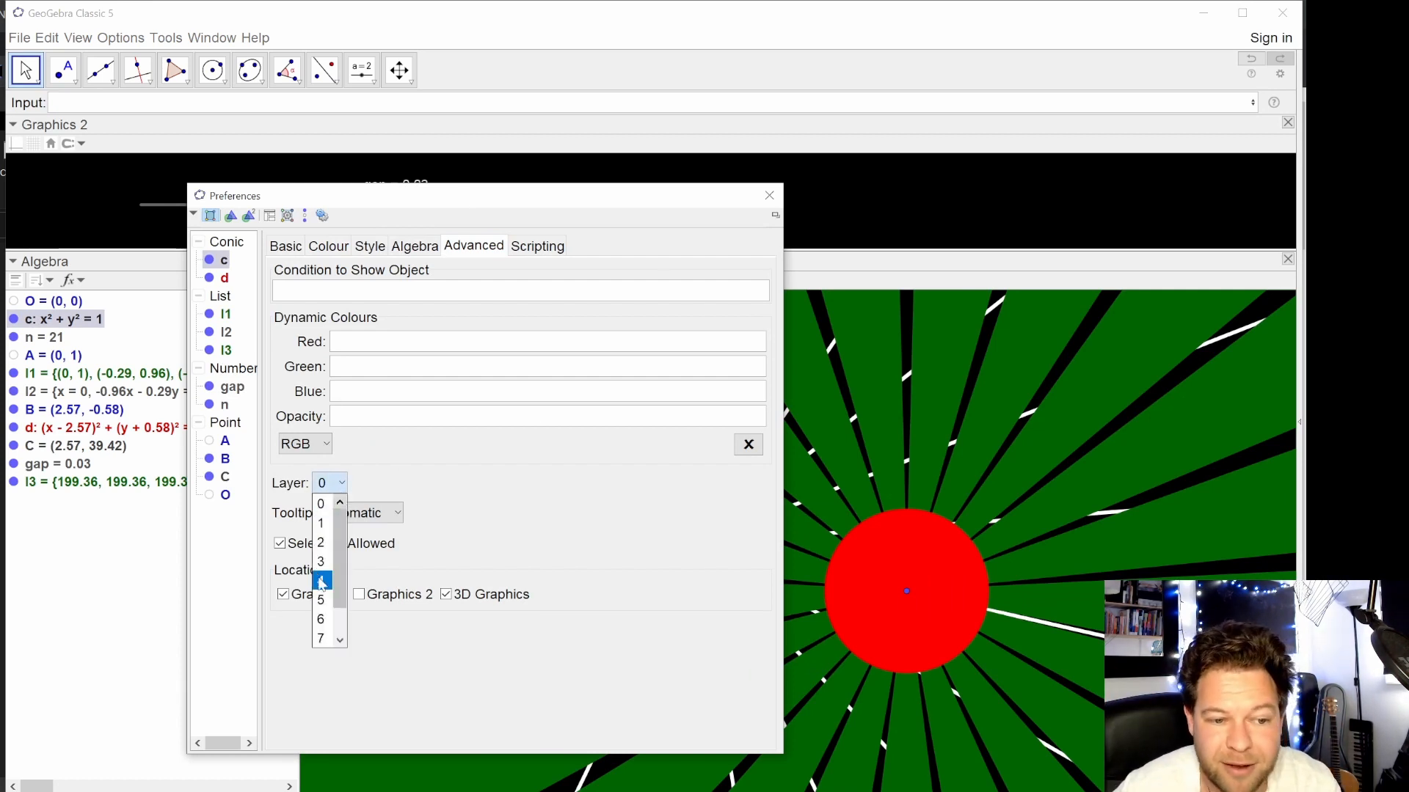
{"action": "left_click", "coordinate": [458, 502]}
{"action": "left_click", "coordinate": [770, 195]}
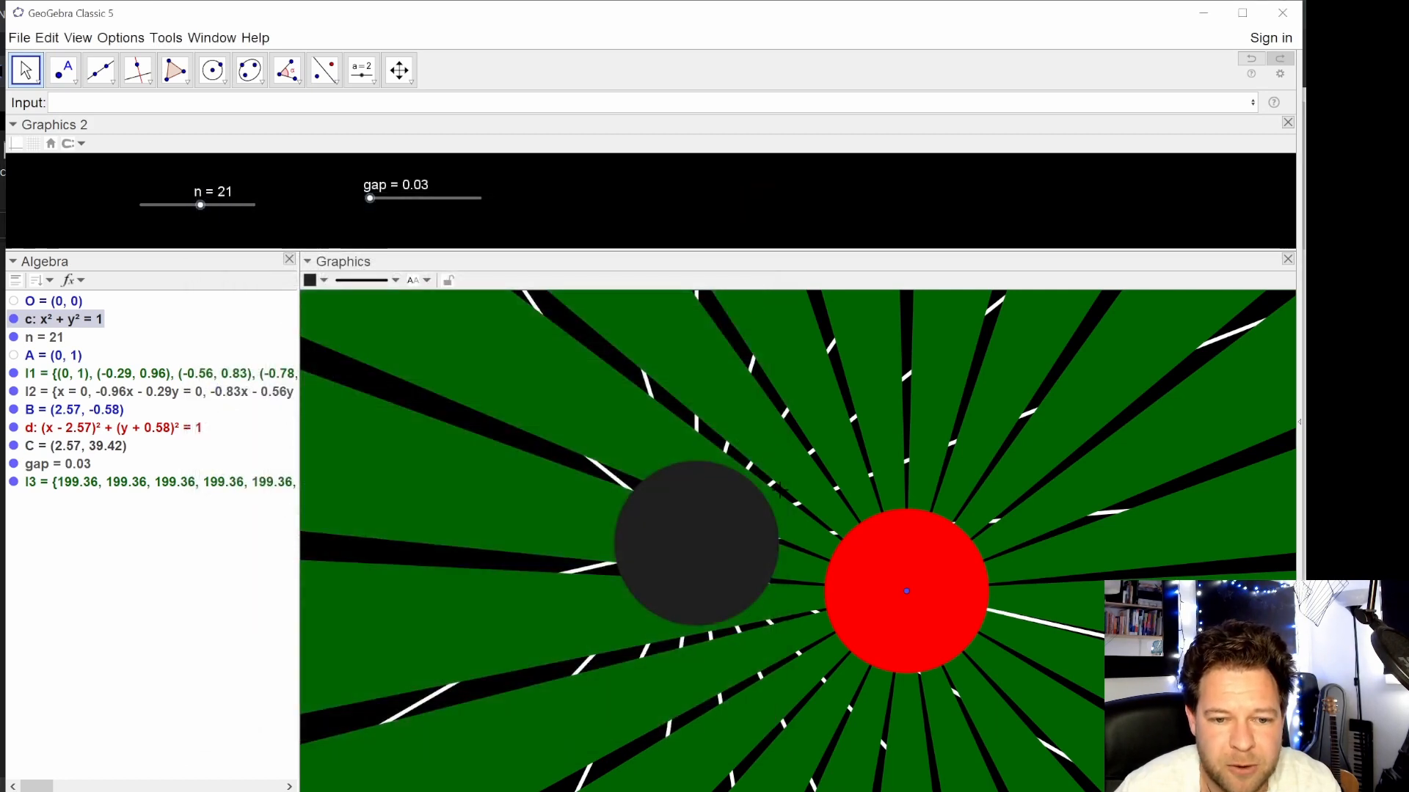
- Assign the red circle d and the sector list l3 together to layer 1
{"action": "left_click", "coordinate": [118, 430]}
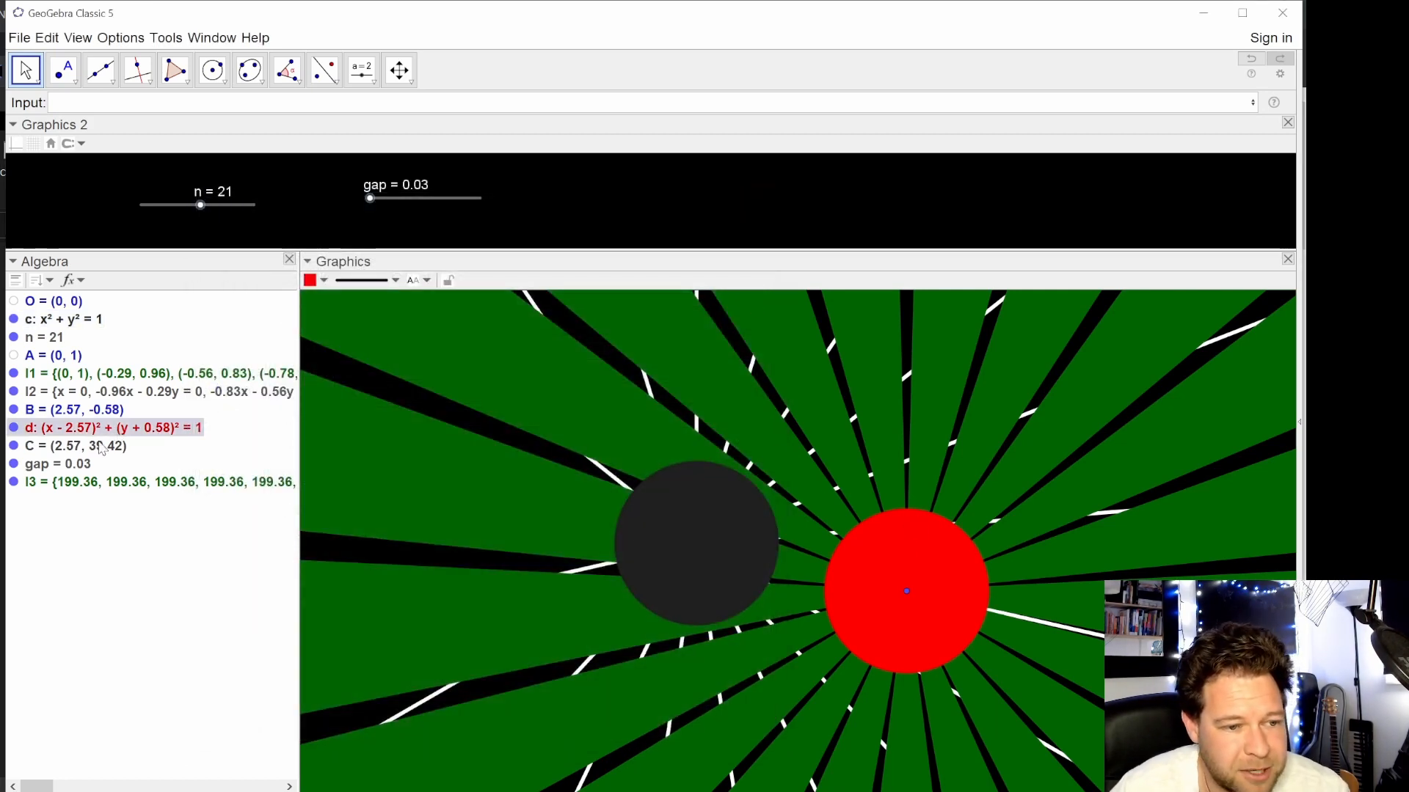
{"action": "left_click", "coordinate": [126, 487]}
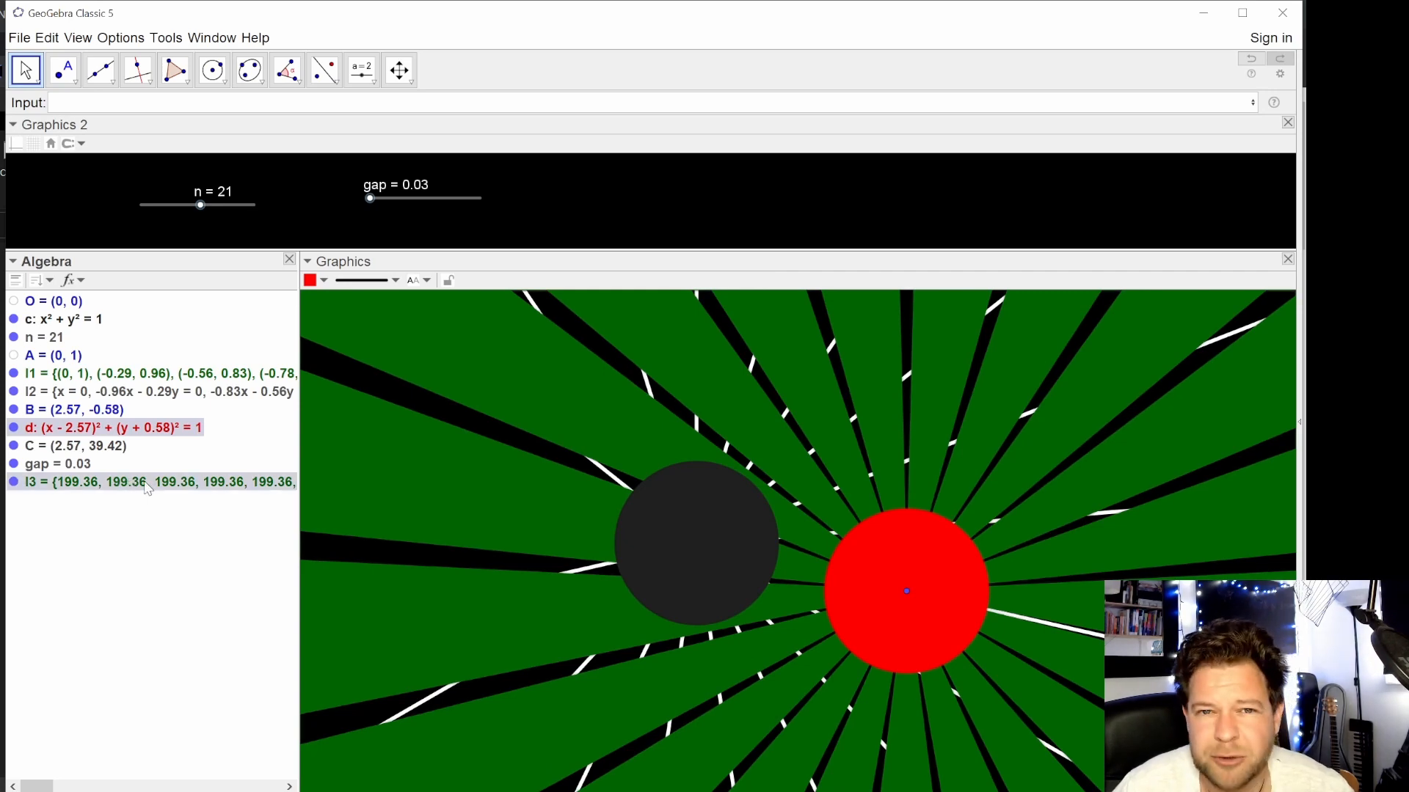
{"action": "right_click", "coordinate": [147, 487]}
{"action": "left_click", "coordinate": [235, 645]}
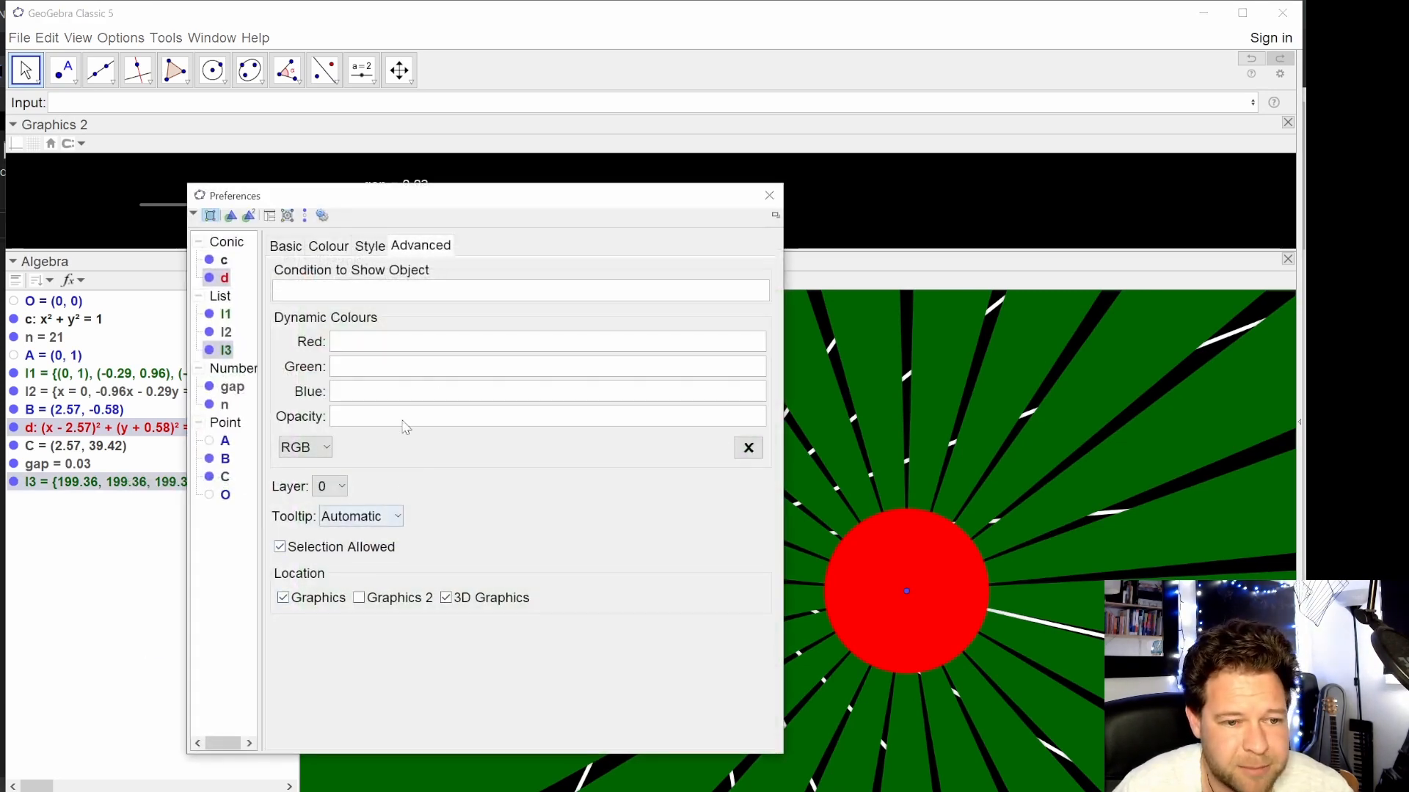
{"action": "left_click", "coordinate": [330, 486]}
{"action": "left_click", "coordinate": [321, 530]}
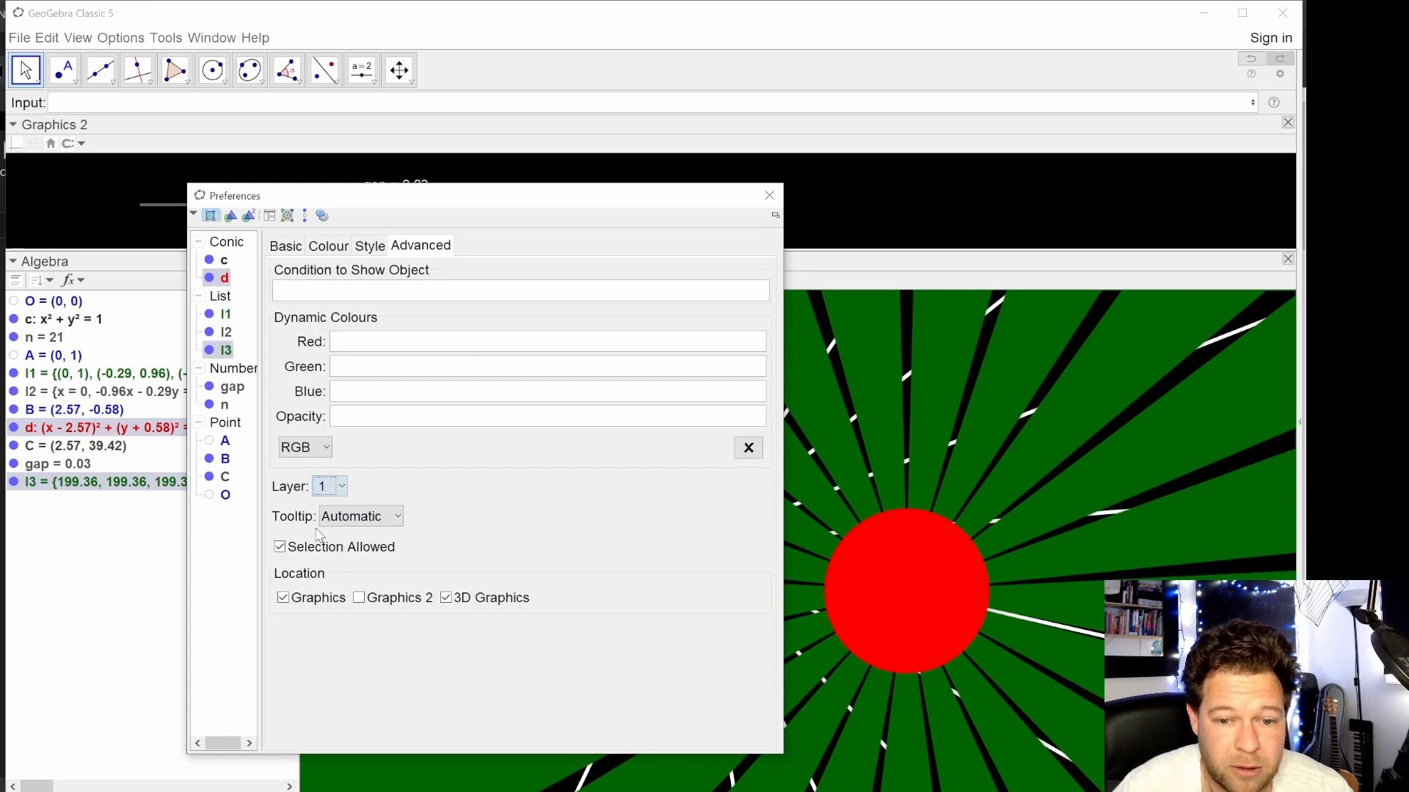
- Close the object properties and move the red circle d so its centre is at about (2.15, -0.61)
{"action": "left_click_drag", "start_coordinate": [606, 204], "coordinate": [362, 291]}
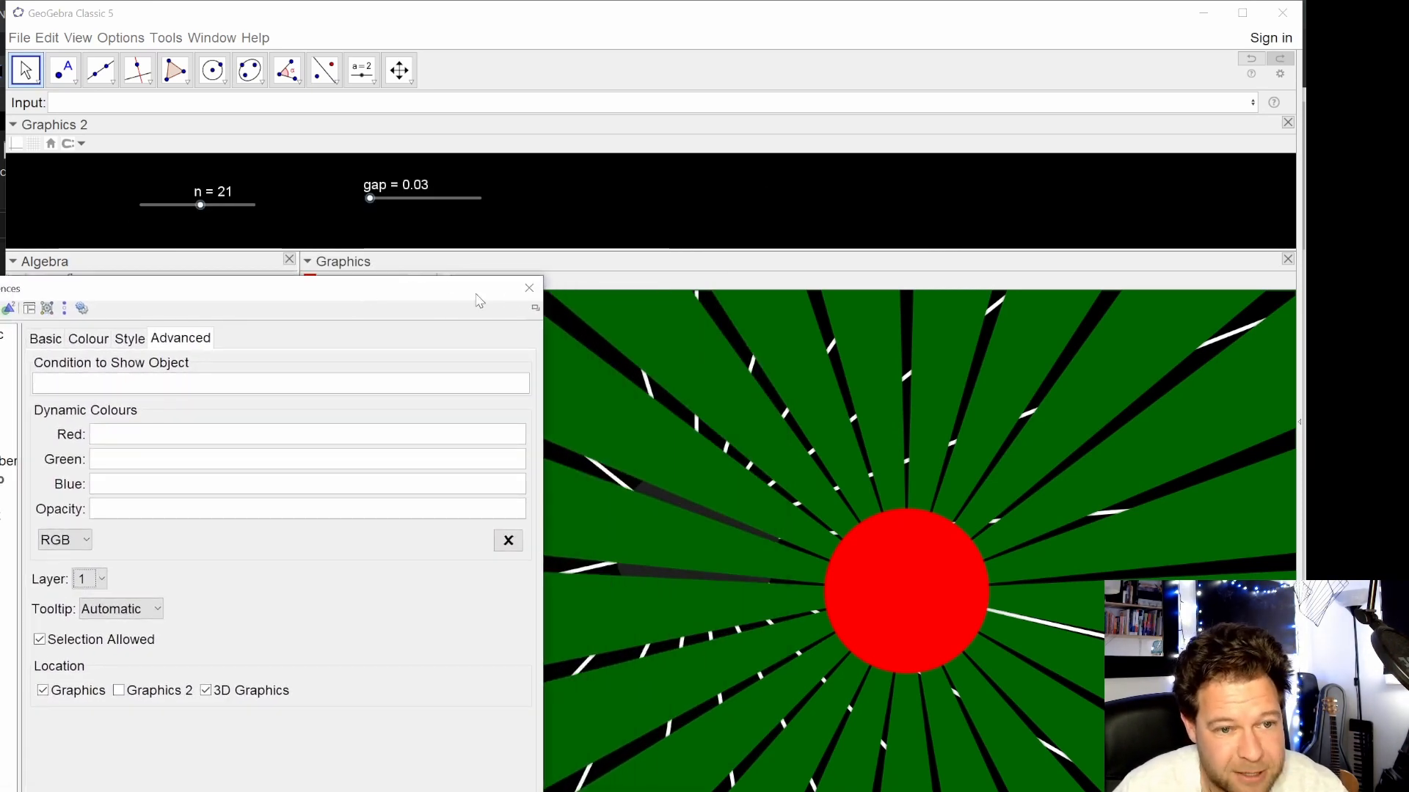
{"action": "left_click", "coordinate": [529, 289]}
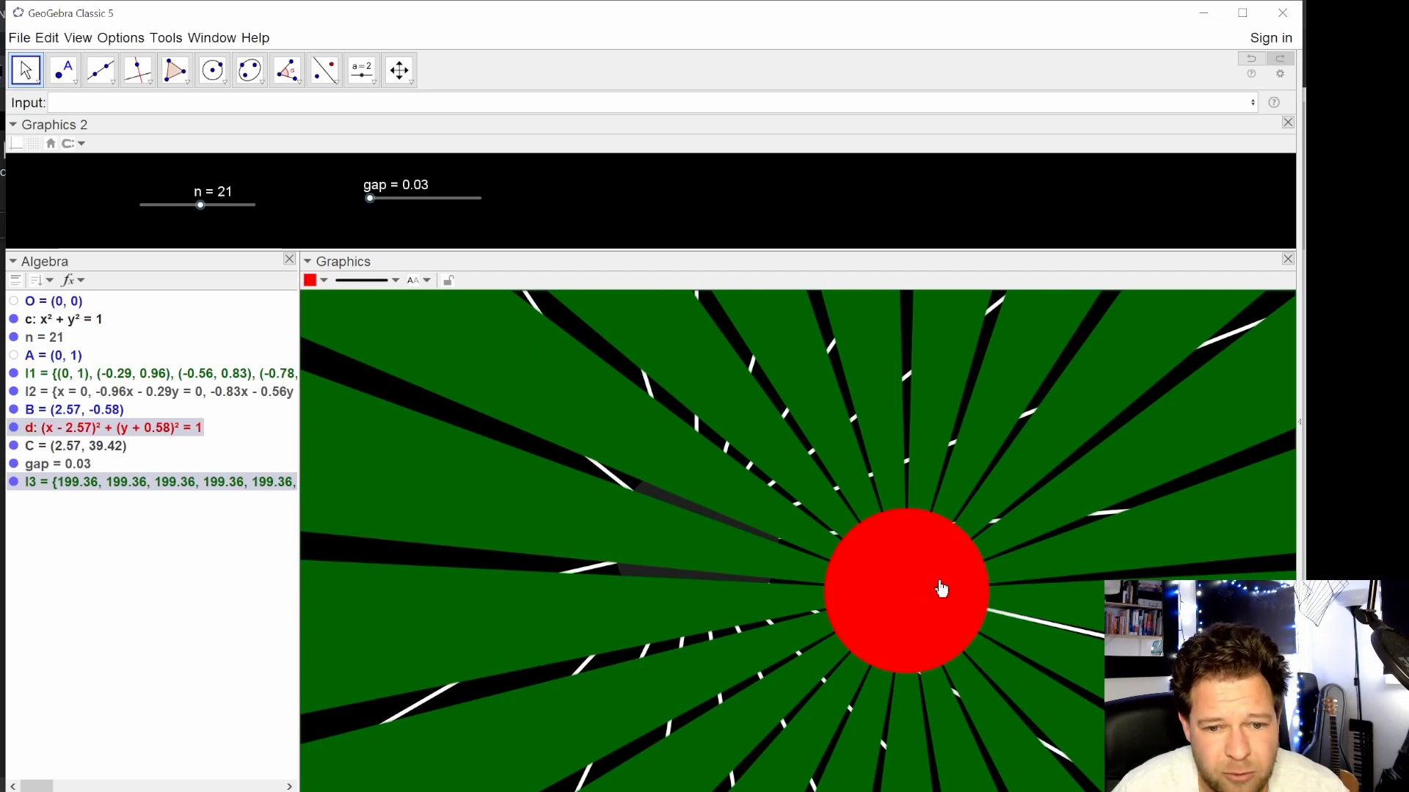
{"action": "left_click_drag", "start_coordinate": [939, 587], "coordinate": [910, 588]}
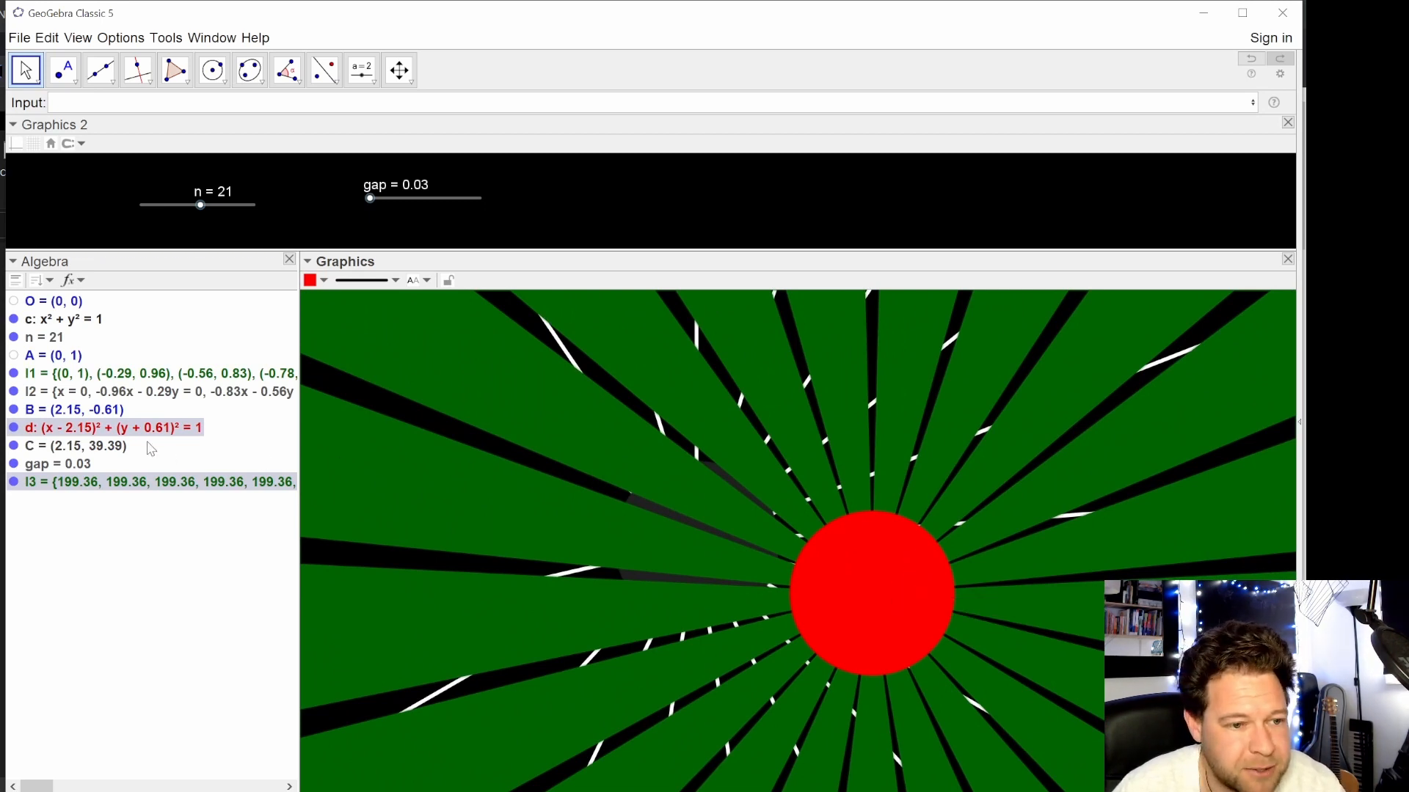
- Colour the red circle d and the sector list l3 black
{"action": "left_click", "coordinate": [317, 281]}
{"action": "left_click", "coordinate": [424, 327]}
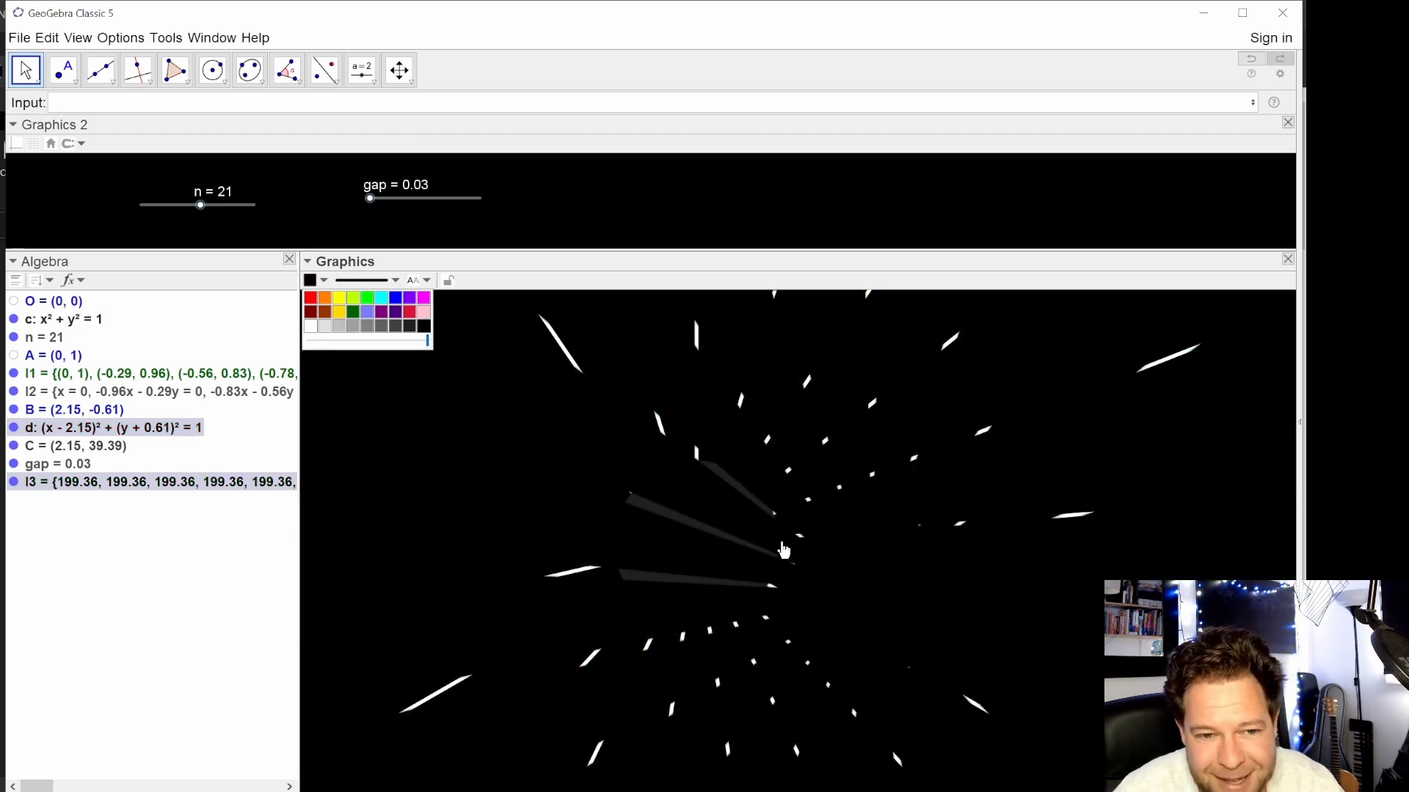
{"action": "double_click", "coordinate": [168, 490]}
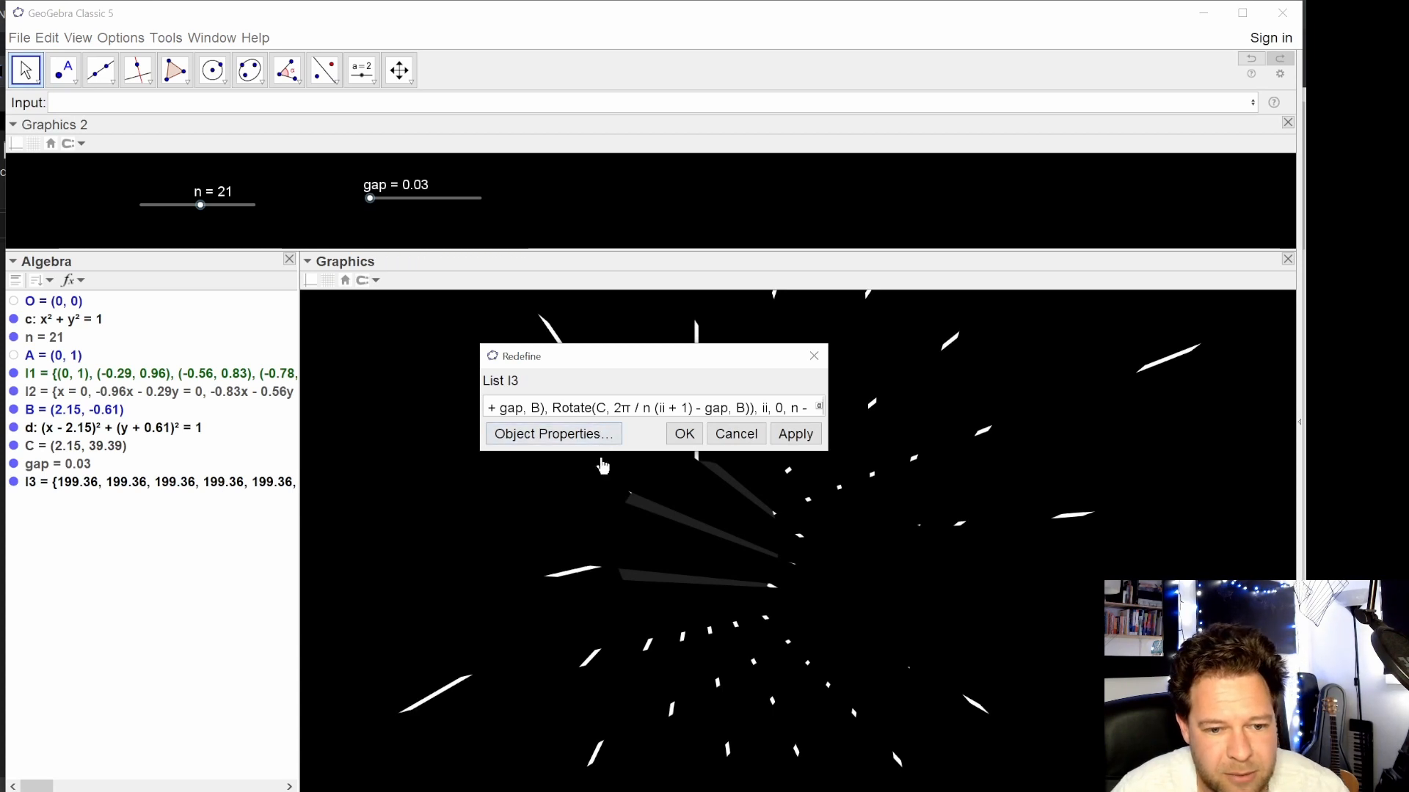
{"action": "key", "text": "Return"}
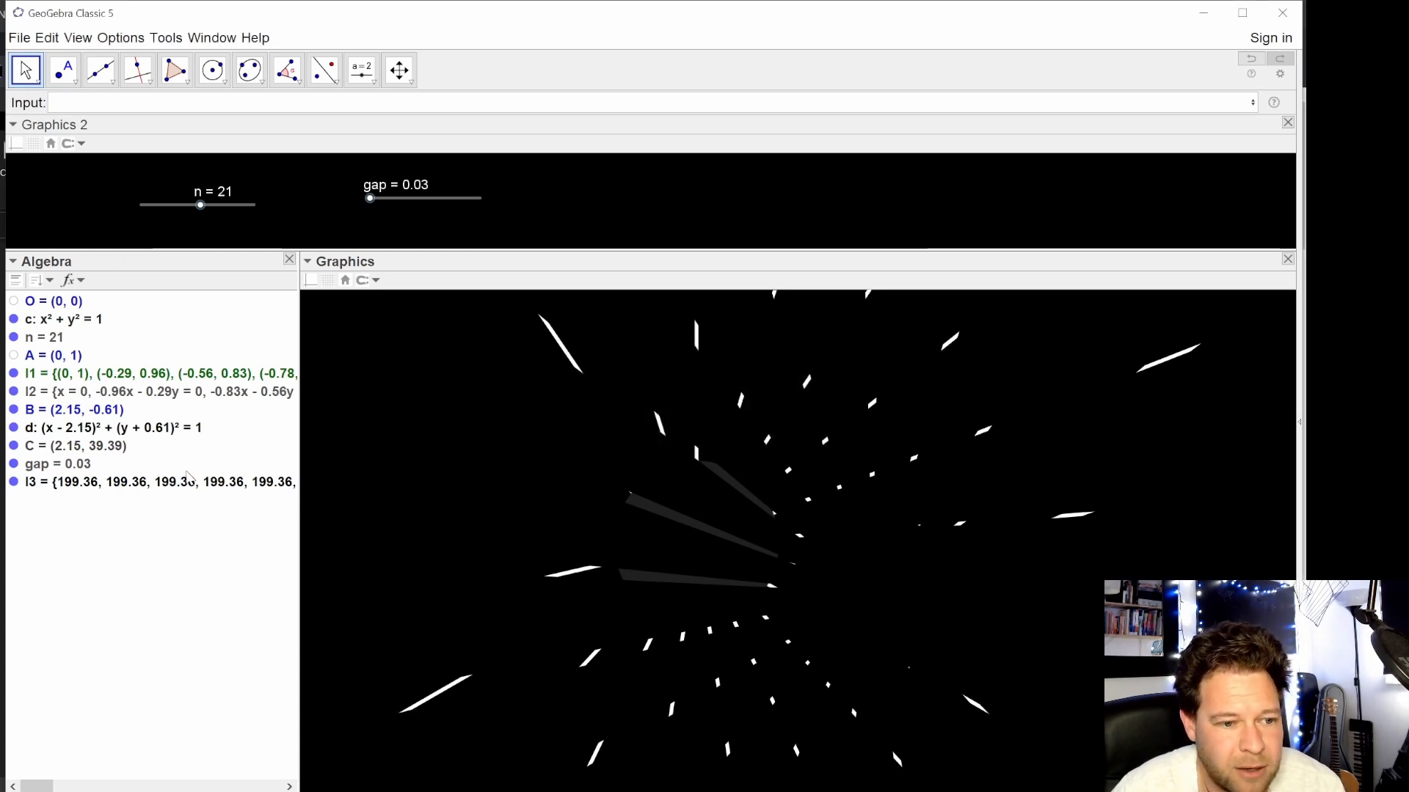
{"action": "left_click", "coordinate": [187, 490]}
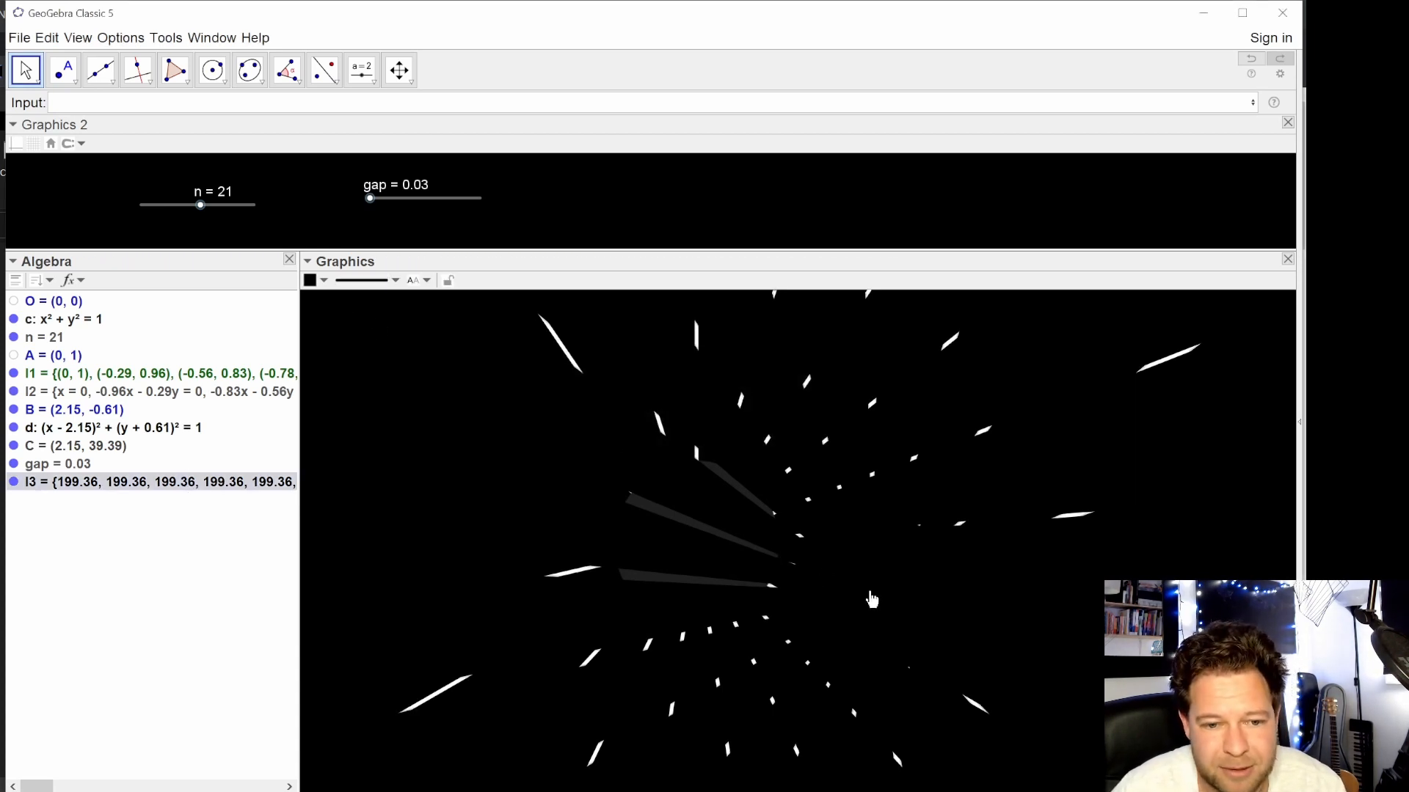
- Move the black circle d across the pattern so its centre is at about (-2.02, -1)
{"action": "left_click_drag", "start_coordinate": [888, 586], "coordinate": [836, 596]}
{"action": "scroll", "coordinate": [818, 603], "scroll_direction": "down", "scroll_amount": 6}
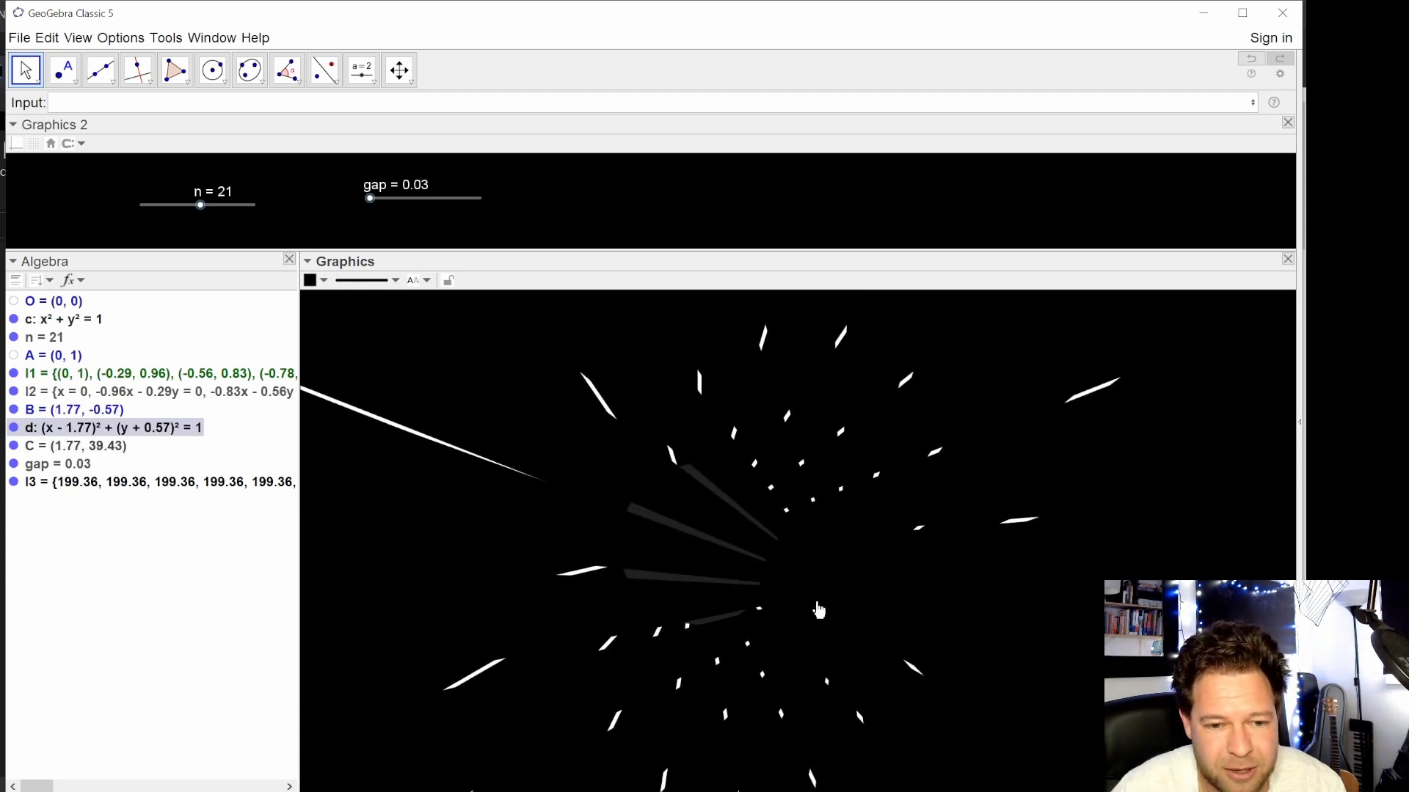
{"action": "left_click_drag", "start_coordinate": [846, 598], "coordinate": [689, 614]}
- Set circle d's colour to dark grey 64, 64, 64 (#404040) and move its centre to about (-1.88, -0.68)
{"action": "double_click", "coordinate": [144, 433]}
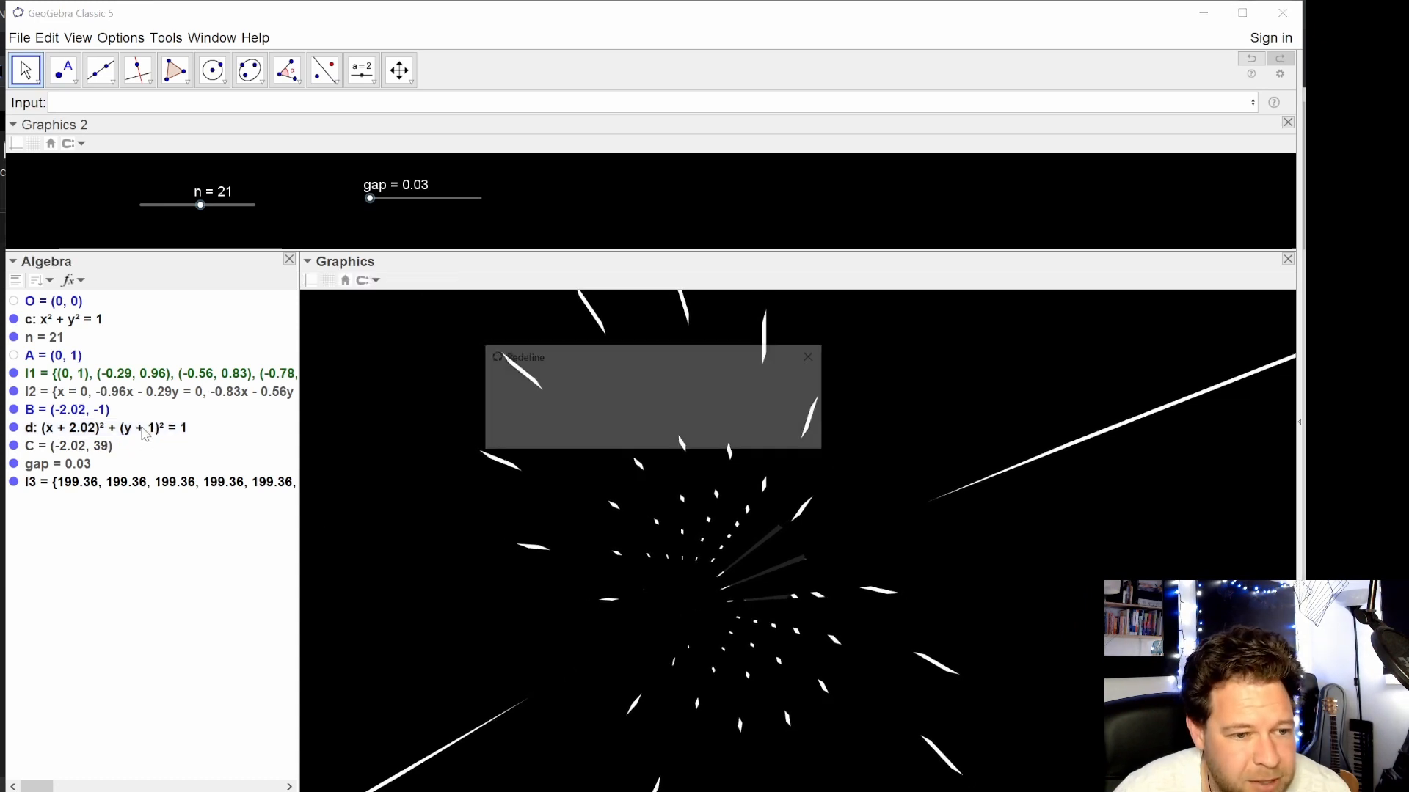
{"action": "left_click", "coordinate": [567, 435]}
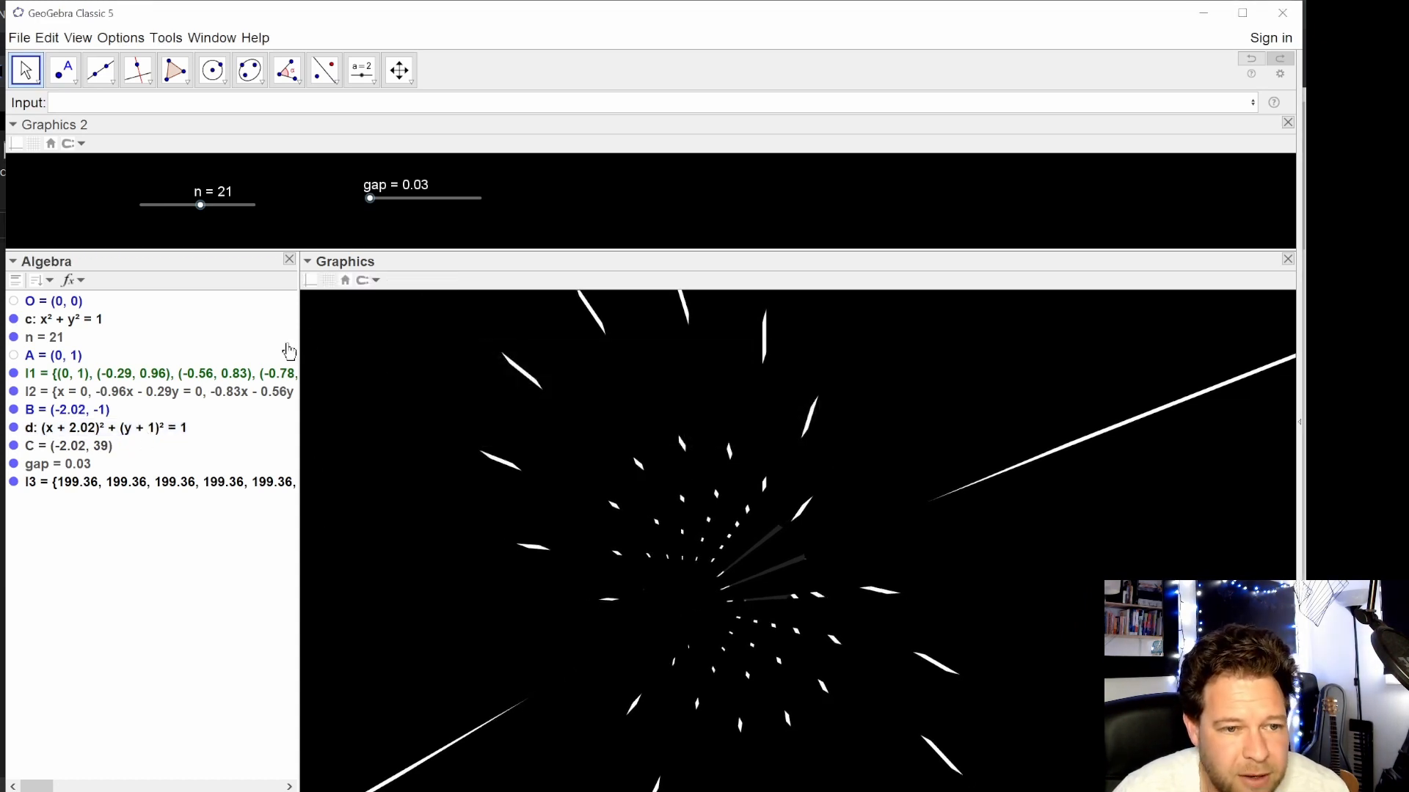
{"action": "right_click", "coordinate": [139, 427]}
{"action": "left_click", "coordinate": [198, 607]}
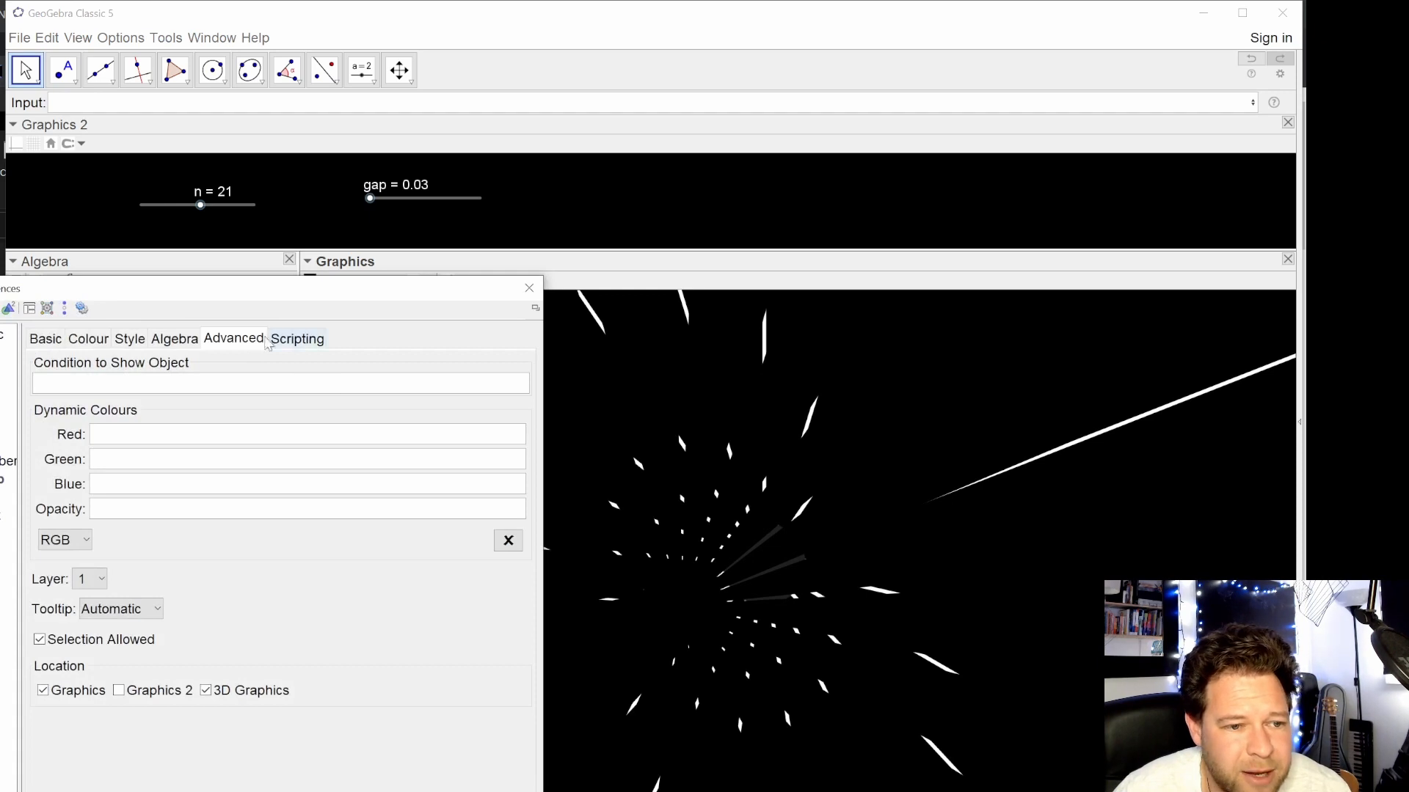
{"action": "left_click", "coordinate": [100, 340]}
{"action": "left_click_drag", "start_coordinate": [171, 285], "coordinate": [386, 229]}
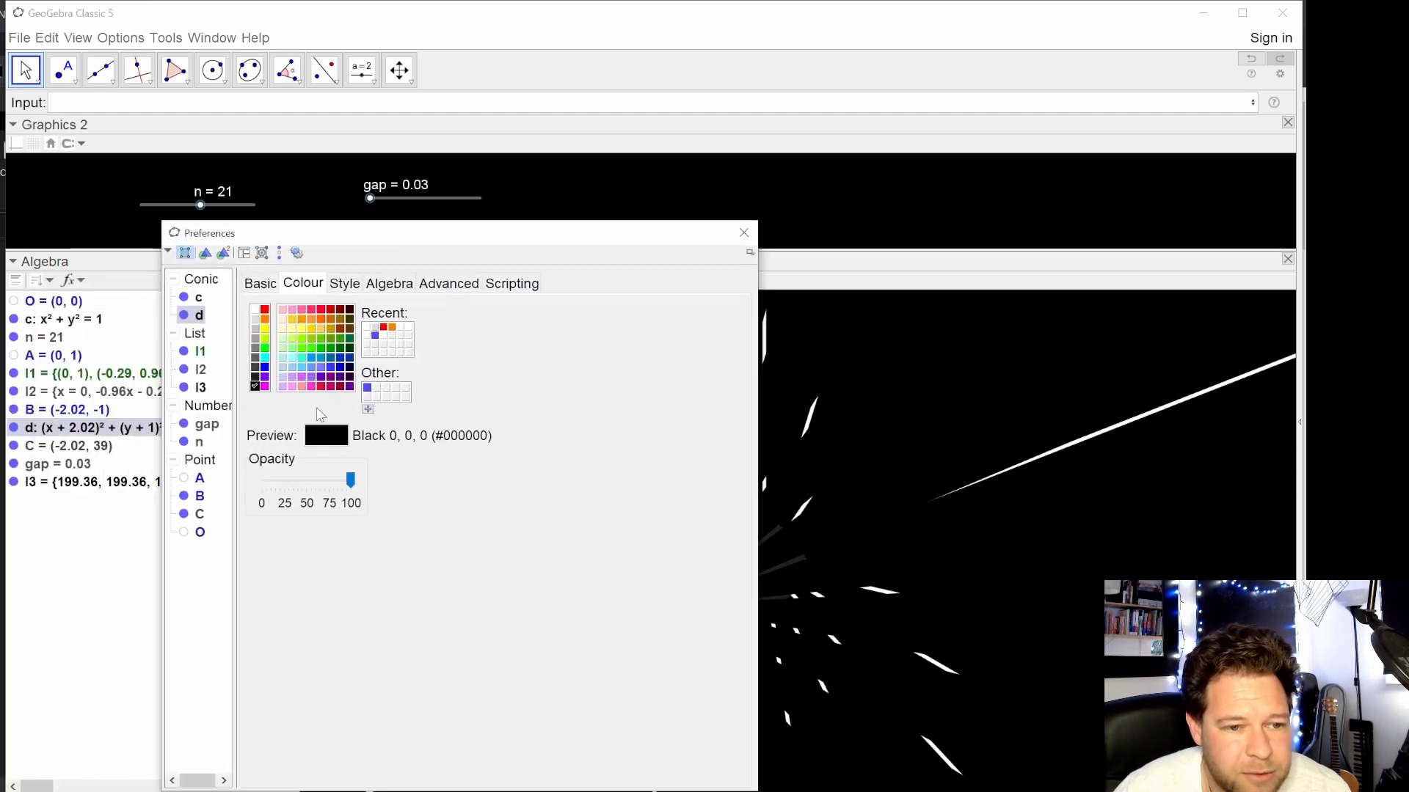
{"action": "left_click", "coordinate": [256, 370]}
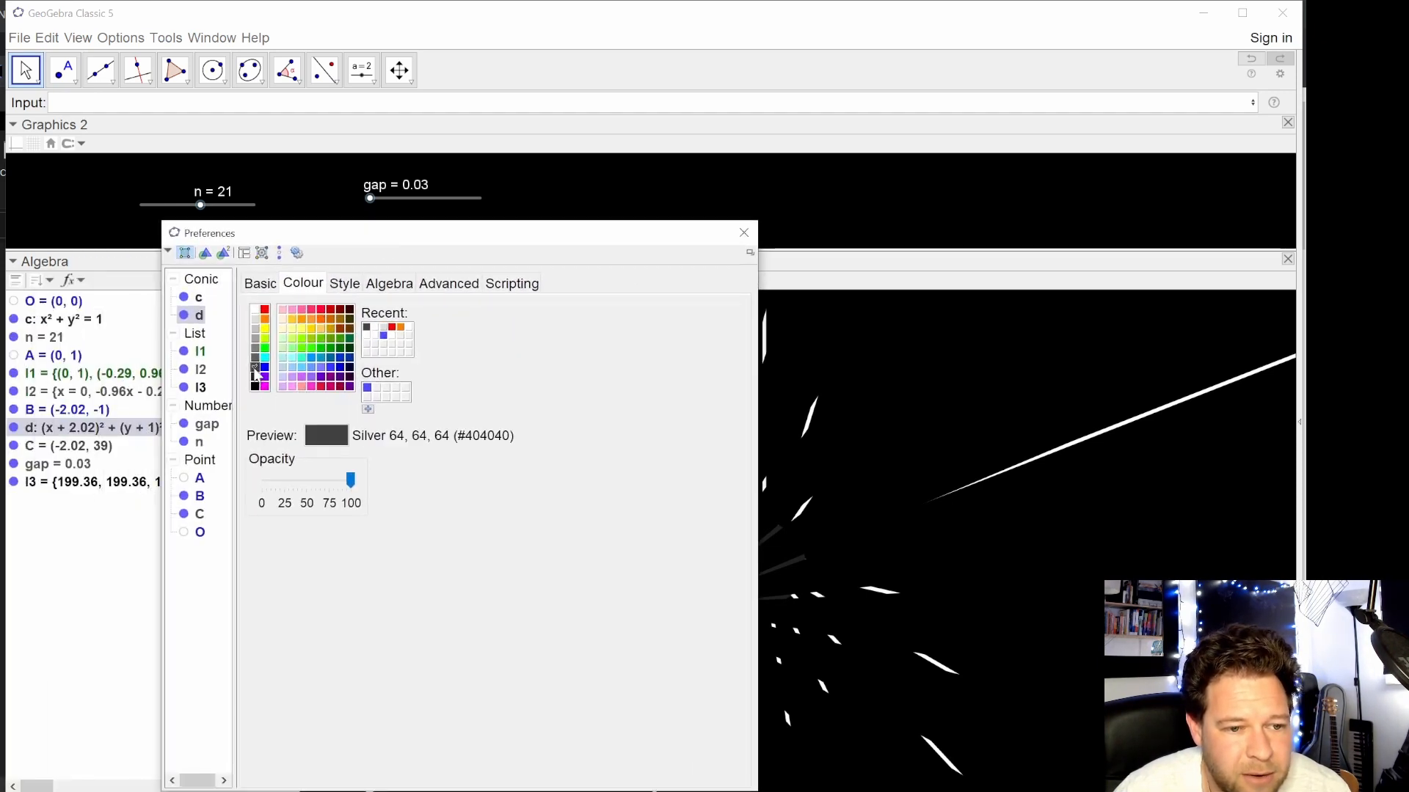
{"action": "left_click", "coordinate": [743, 233]}
{"action": "mouse_move", "coordinate": [682, 616]}
{"action": "left_mouse_down"}
{"action": "mouse_move", "coordinate": [636, 565]}
{"action": "mouse_move", "coordinate": [669, 601]}
{"action": "mouse_move", "coordinate": [690, 600]}
{"action": "left_mouse_up"}
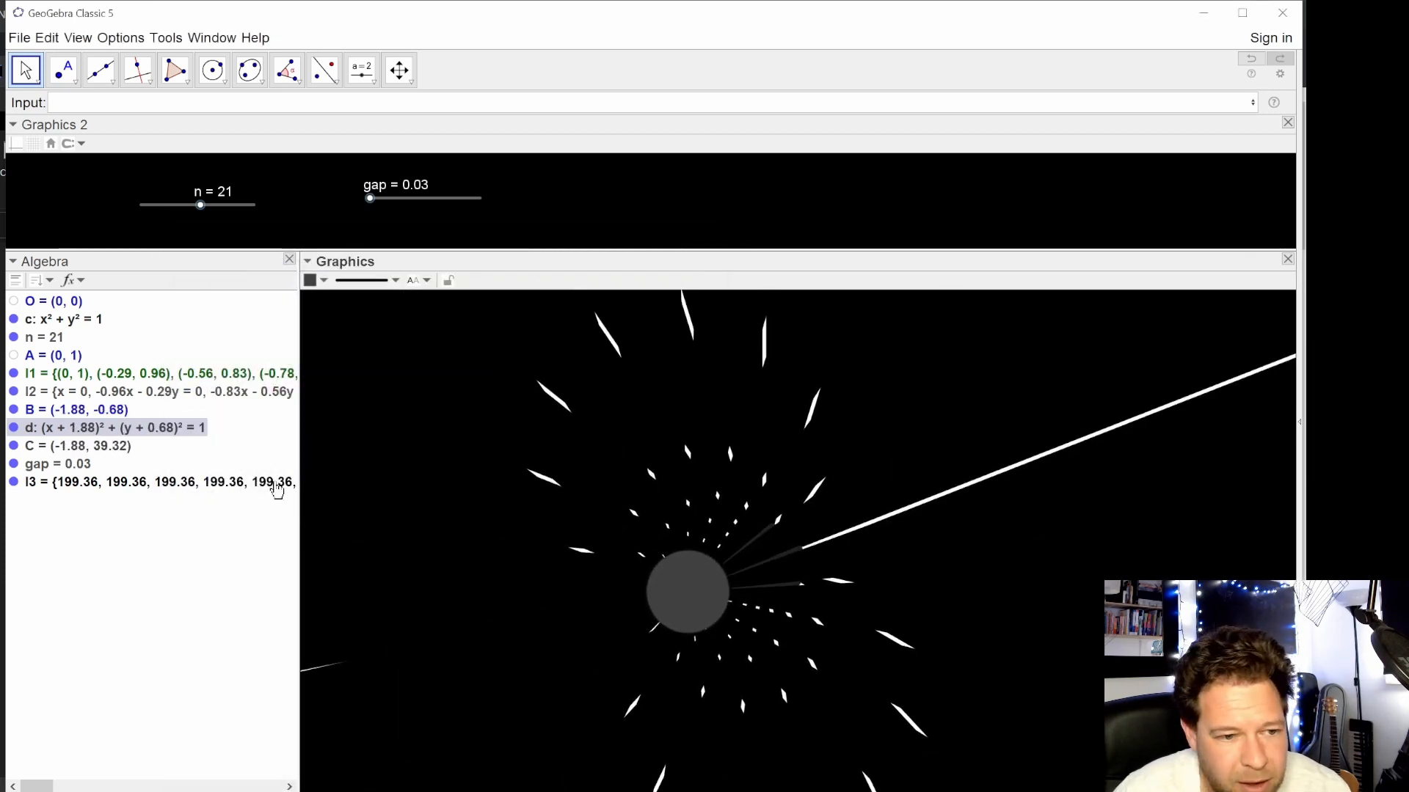
- Recolour circle c to a lighter dark grey and move circle d so its centre is at about (-2.72, -1.28)
{"action": "left_click", "coordinate": [71, 323]}
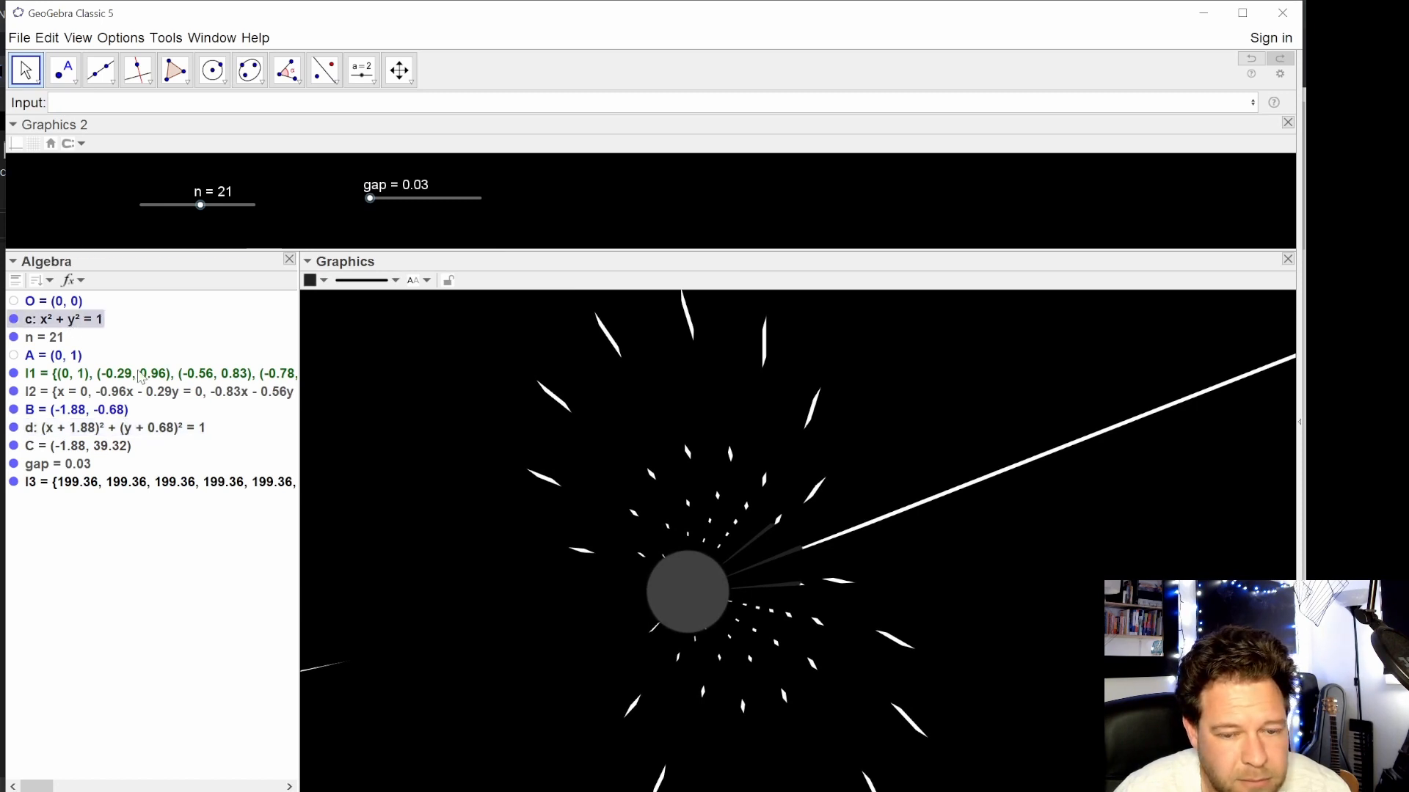
{"action": "left_click", "coordinate": [325, 280]}
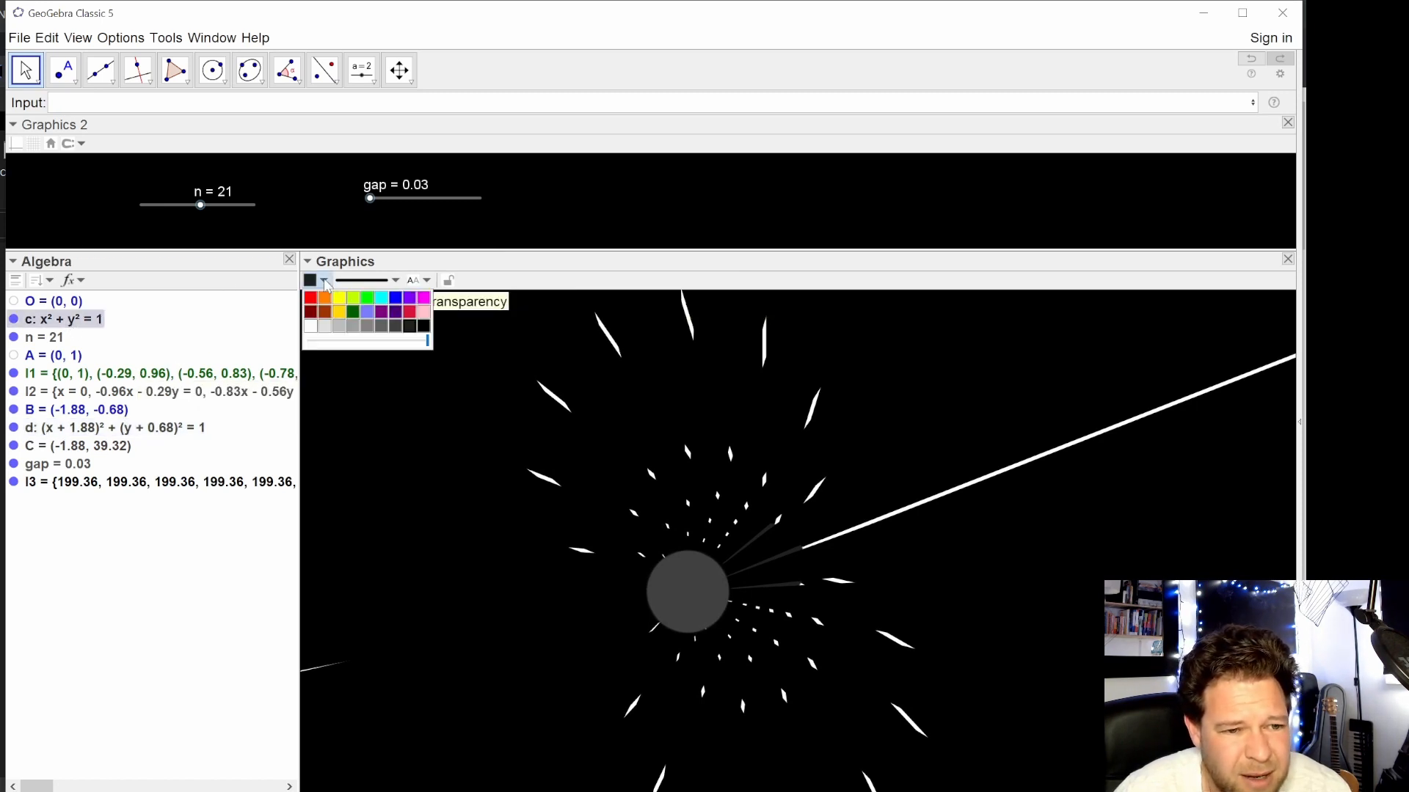
{"action": "left_click", "coordinate": [425, 327]}
{"action": "left_click", "coordinate": [411, 327]}
{"action": "left_click", "coordinate": [397, 328]}
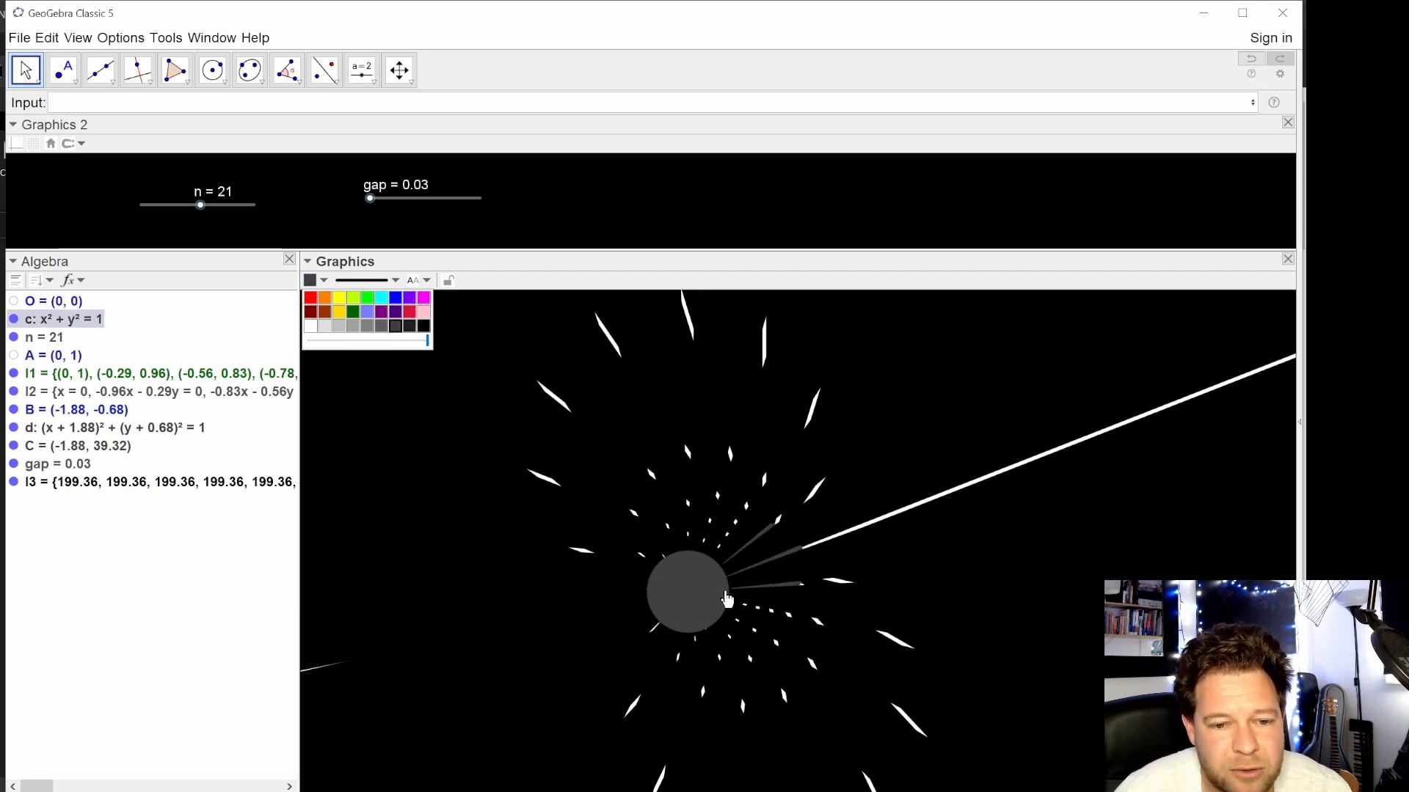
{"action": "left_click", "coordinate": [409, 394]}
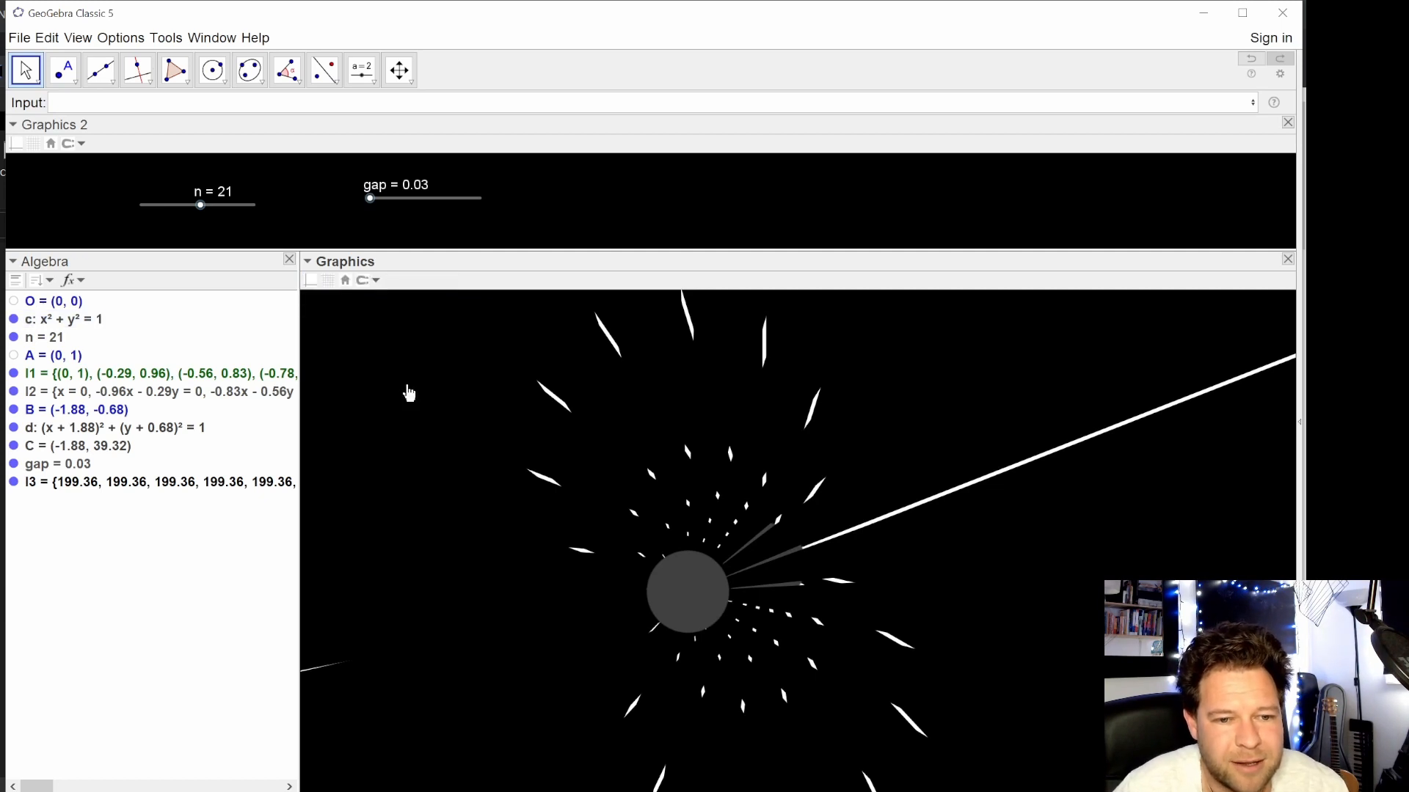
{"action": "left_click_drag", "start_coordinate": [707, 603], "coordinate": [667, 626]}
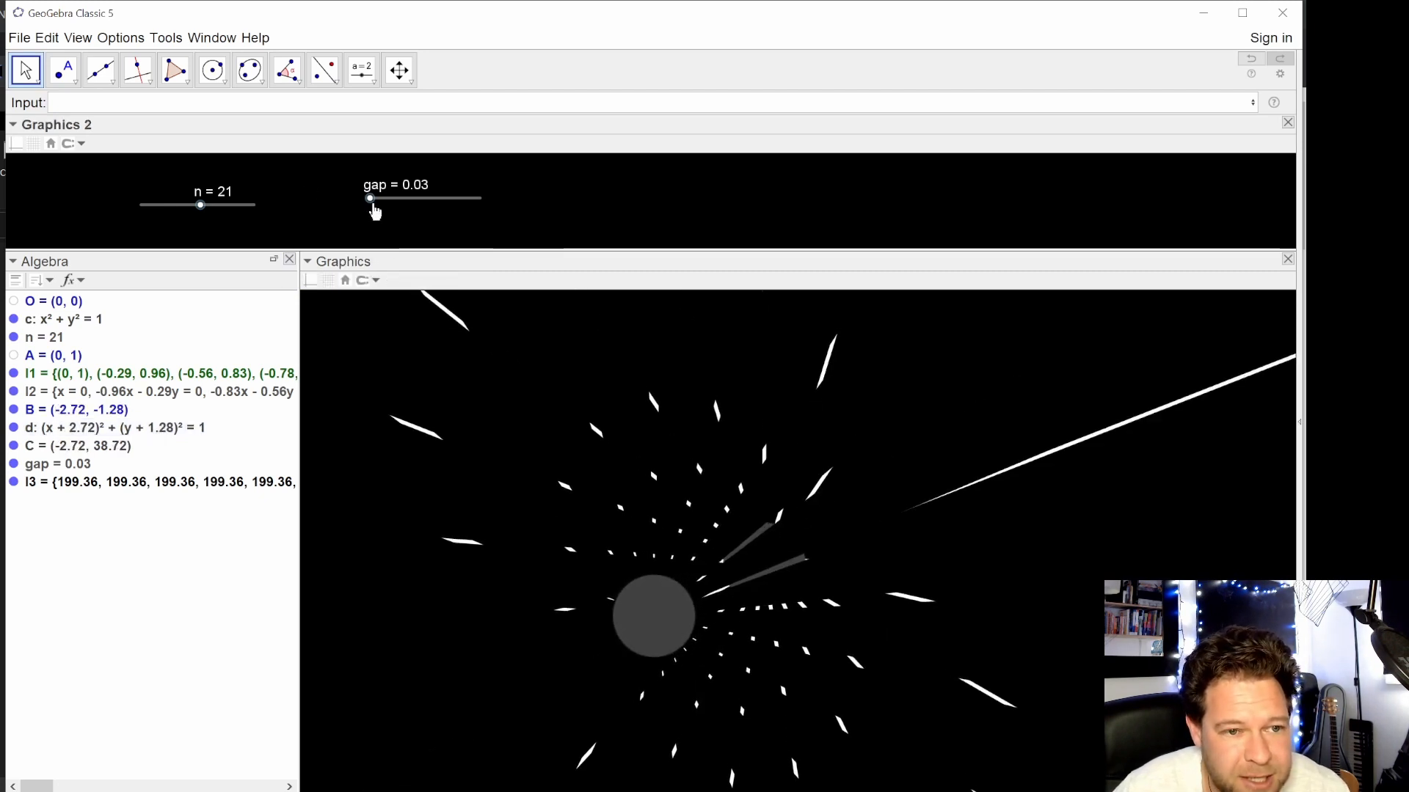
- Set the gap slider's maximum to 0.05 and its value to 0.02
{"action": "mouse_move", "coordinate": [372, 209]}
{"action": "left_mouse_down"}
{"action": "mouse_move", "coordinate": [396, 208]}
{"action": "mouse_move", "coordinate": [370, 208]}
{"action": "left_mouse_up"}
{"action": "right_click", "coordinate": [371, 202]}
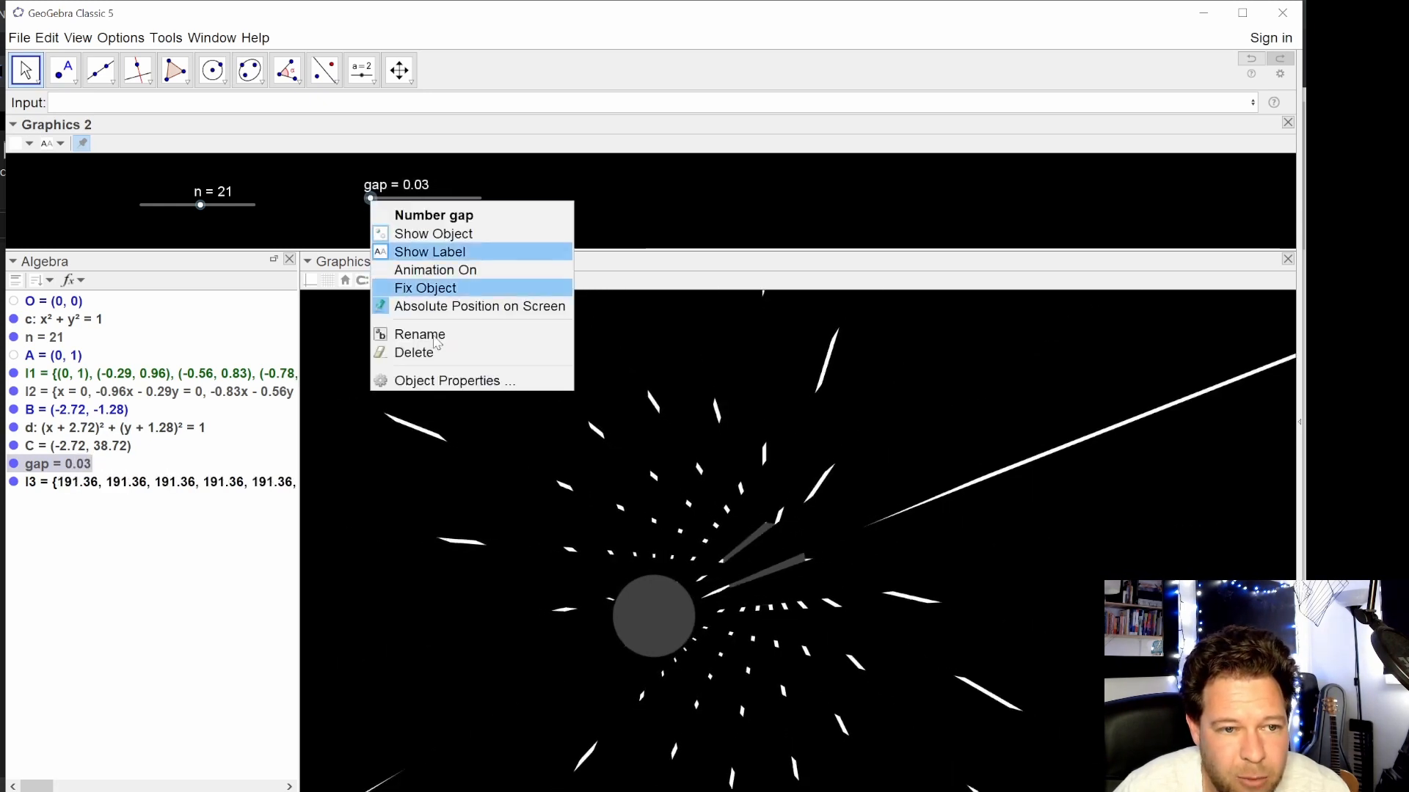
{"action": "left_click", "coordinate": [449, 380]}
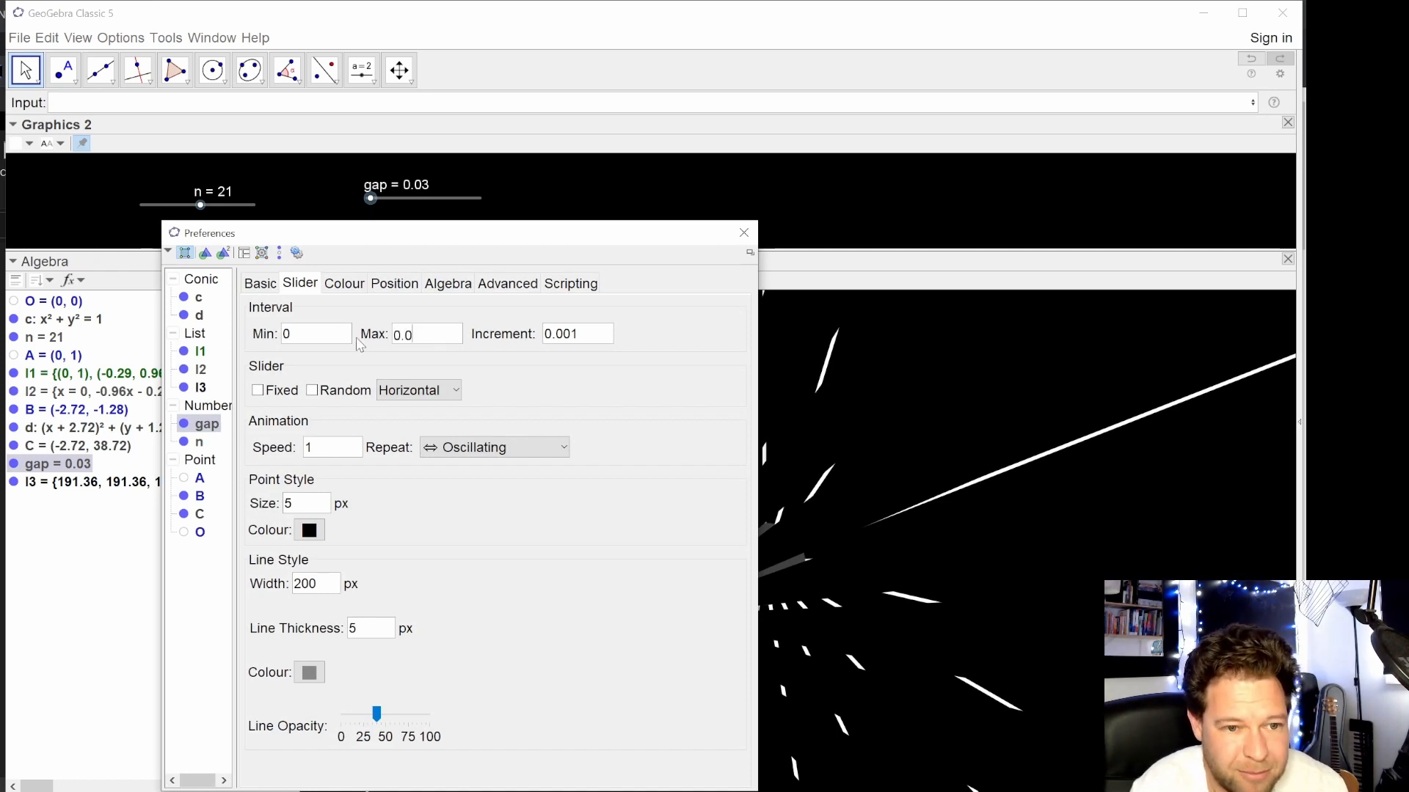
{"action": "type", "text": "5"}
{"action": "key", "text": "Return"}
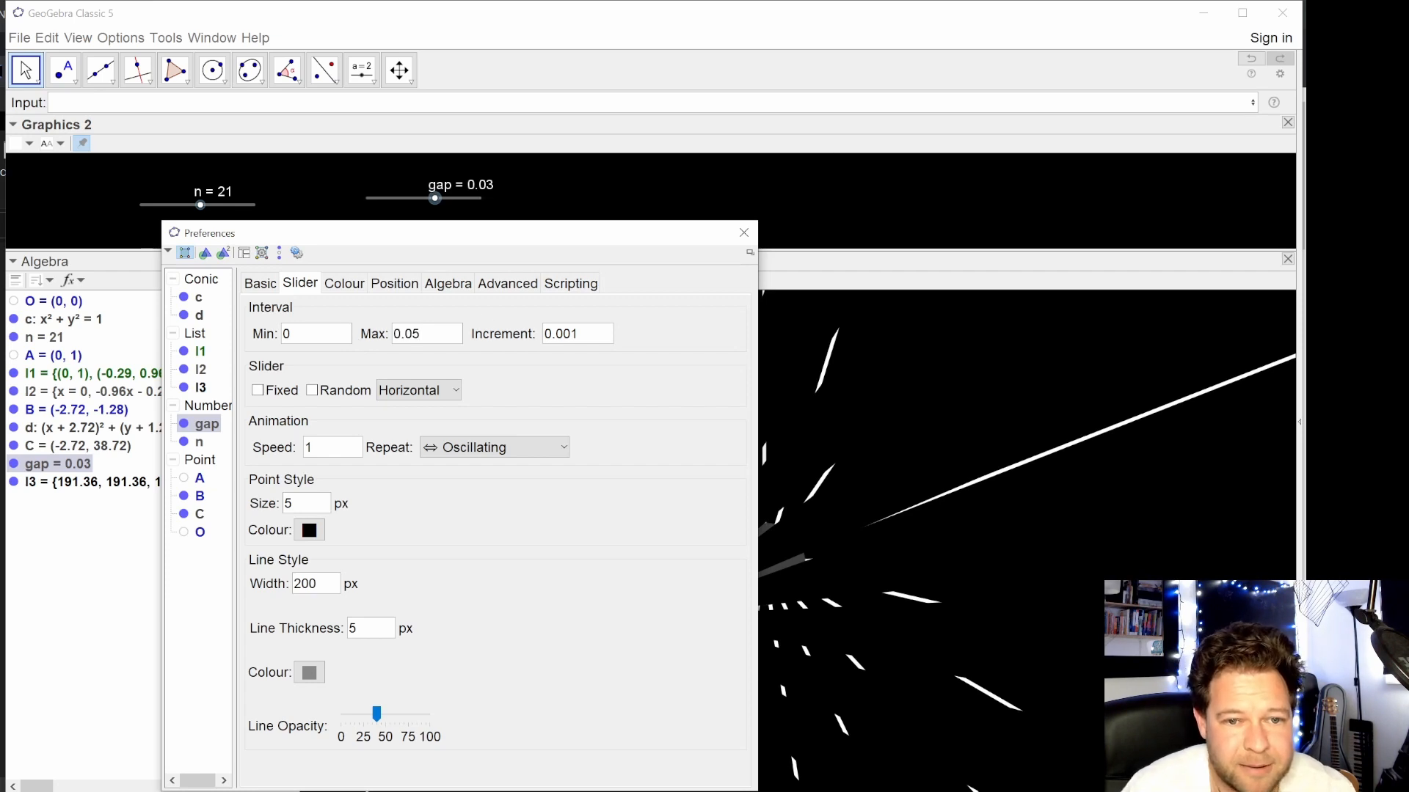
{"action": "left_click", "coordinate": [743, 233]}
{"action": "left_click_drag", "start_coordinate": [436, 198], "coordinate": [412, 220]}
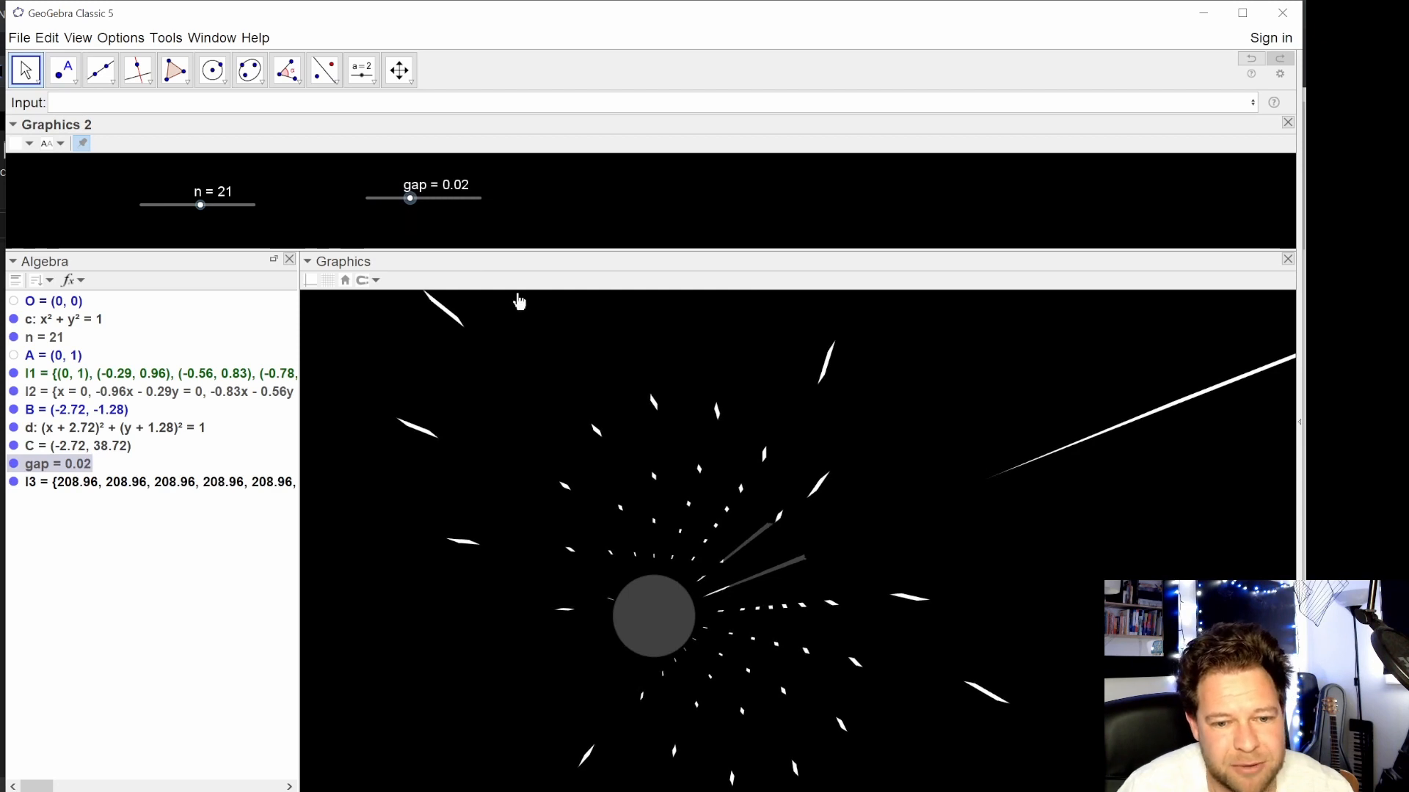
- Set the n slider to 40 and move the grey circle d so its centre is at about (1.24, 0.42)
{"action": "mouse_move", "coordinate": [680, 633]}
{"action": "left_mouse_down"}
{"action": "mouse_move", "coordinate": [692, 585]}
{"action": "mouse_move", "coordinate": [783, 563]}
{"action": "mouse_move", "coordinate": [812, 645]}
{"action": "mouse_move", "coordinate": [674, 654]}
{"action": "left_mouse_up"}
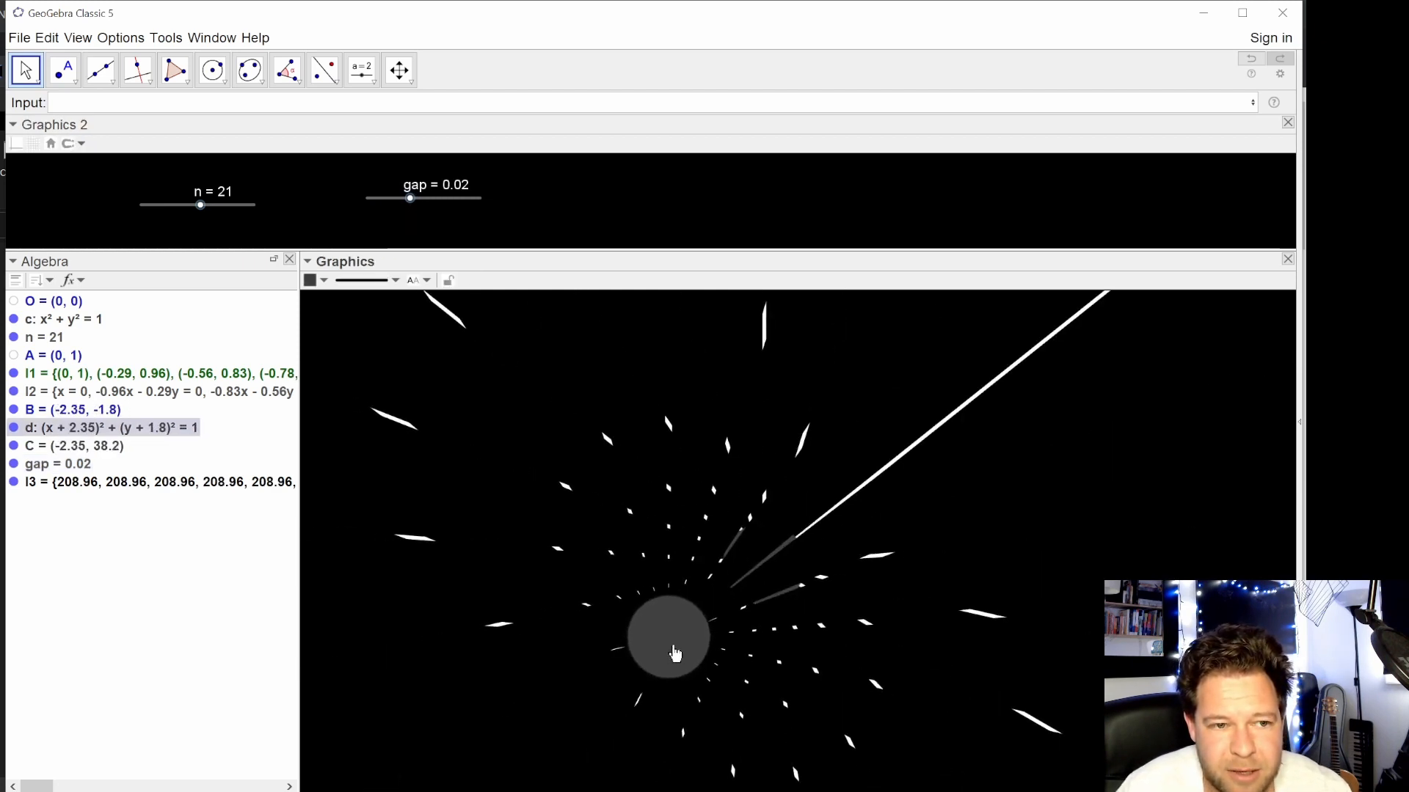
{"action": "left_click_drag", "start_coordinate": [200, 212], "coordinate": [260, 217]}
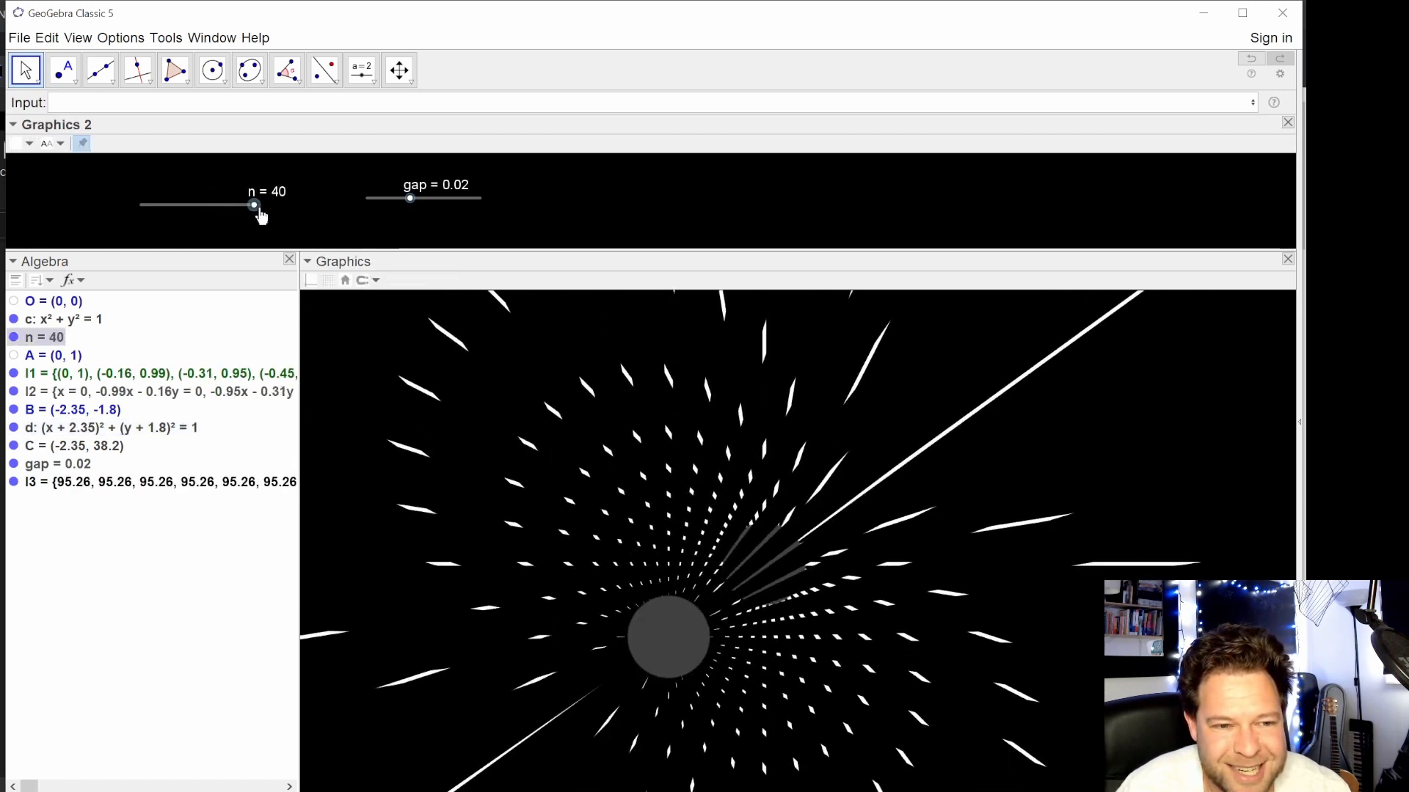
{"action": "mouse_move", "coordinate": [670, 651]}
{"action": "left_mouse_down"}
{"action": "mouse_move", "coordinate": [711, 575]}
{"action": "mouse_move", "coordinate": [780, 535]}
{"action": "mouse_move", "coordinate": [826, 593]}
{"action": "mouse_move", "coordinate": [783, 645]}
{"action": "mouse_move", "coordinate": [714, 654]}
{"action": "mouse_move", "coordinate": [638, 565]}
{"action": "mouse_move", "coordinate": [680, 486]}
{"action": "mouse_move", "coordinate": [814, 584]}
{"action": "mouse_move", "coordinate": [676, 676]}
{"action": "mouse_move", "coordinate": [653, 651]}
{"action": "left_mouse_up"}
{"action": "mouse_move", "coordinate": [253, 205]}
{"action": "left_mouse_down"}
{"action": "mouse_move", "coordinate": [189, 208]}
{"action": "mouse_move", "coordinate": [233, 204]}
{"action": "mouse_move", "coordinate": [272, 226]}
{"action": "left_mouse_up"}
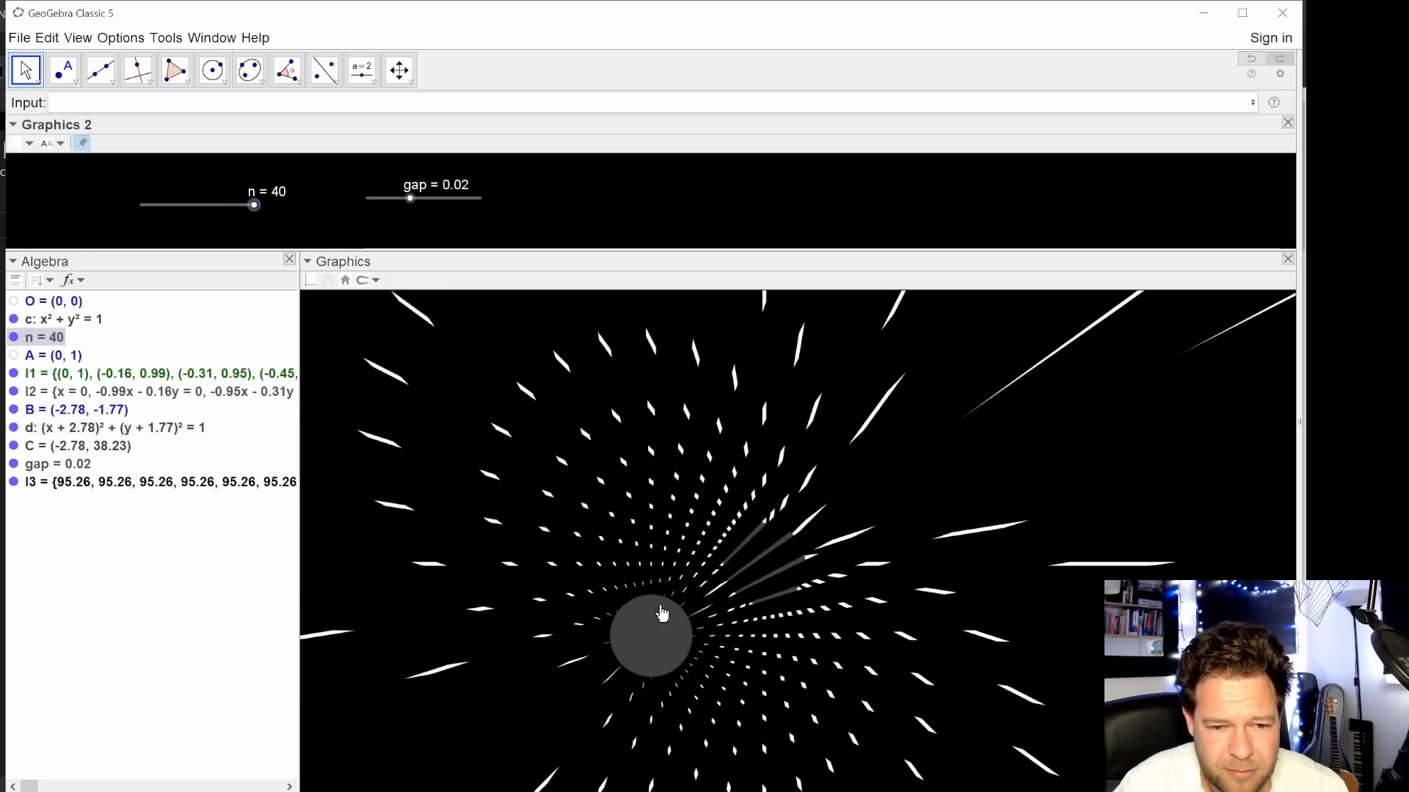
{"action": "left_click_drag", "start_coordinate": [662, 613], "coordinate": [820, 547]}
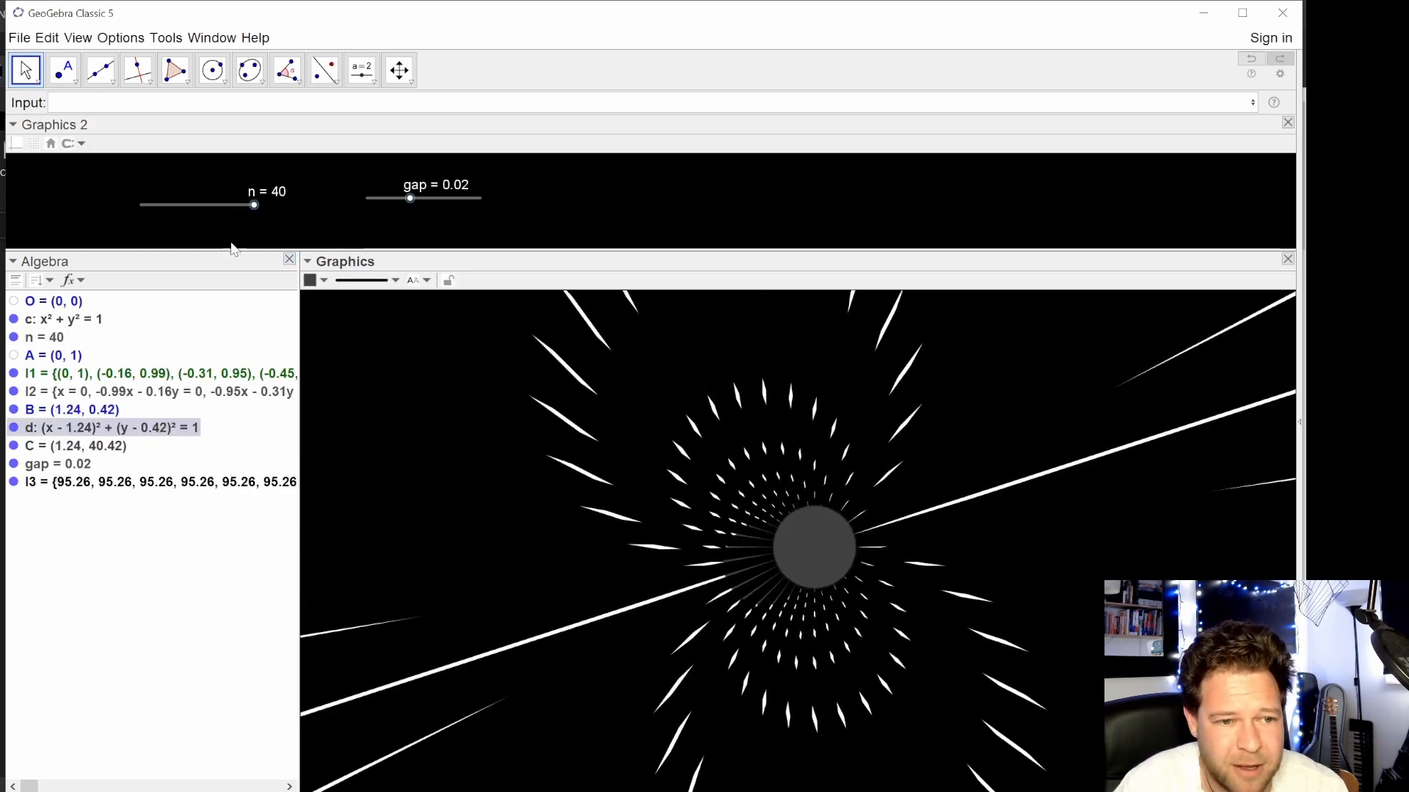
- Centre the graphics view on the origin point with the command CentreView(O)
{"action": "type", "text": "centr"}
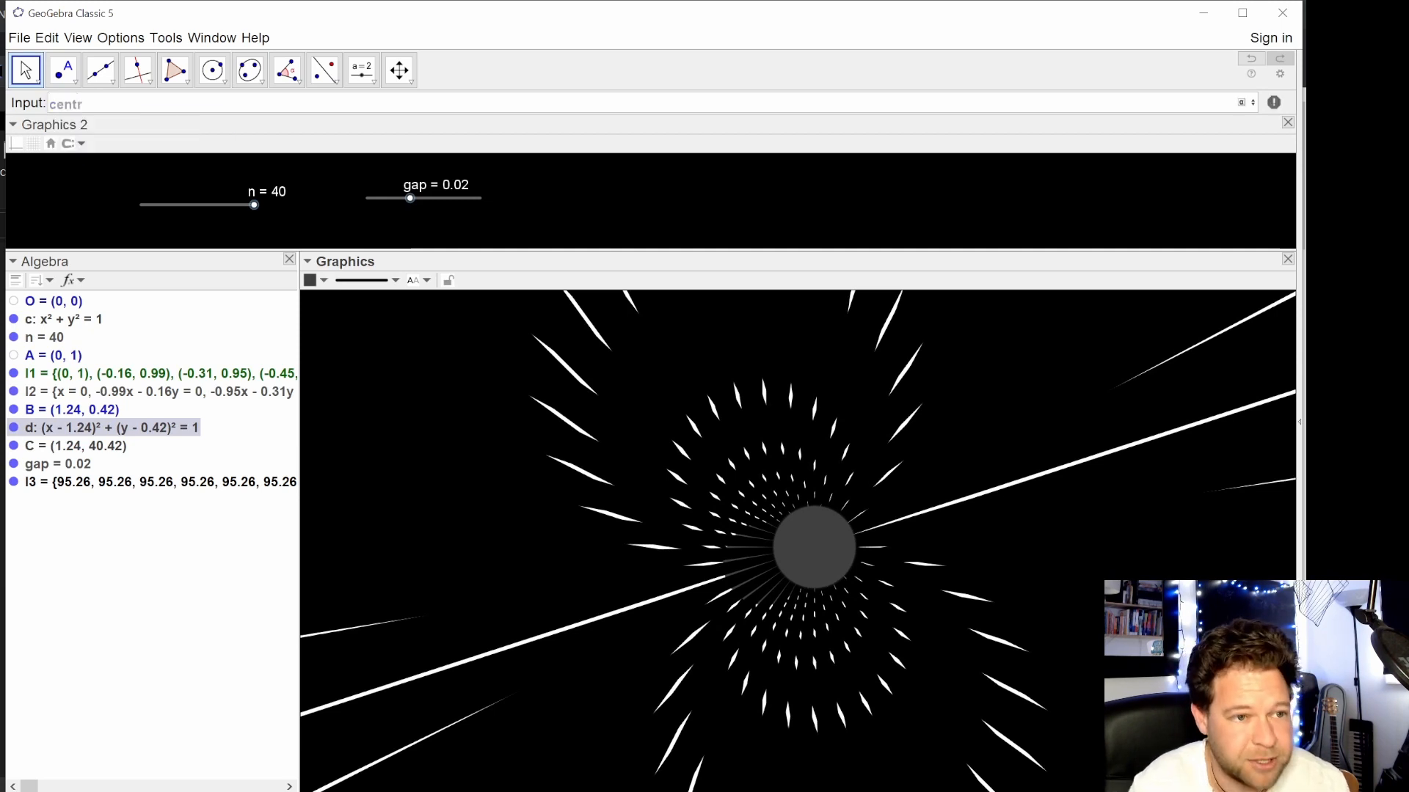
{"action": "key", "text": "Down"}
{"action": "key", "text": "Down"}
{"action": "key", "text": "Return"}
{"action": "type", "text": "O"}
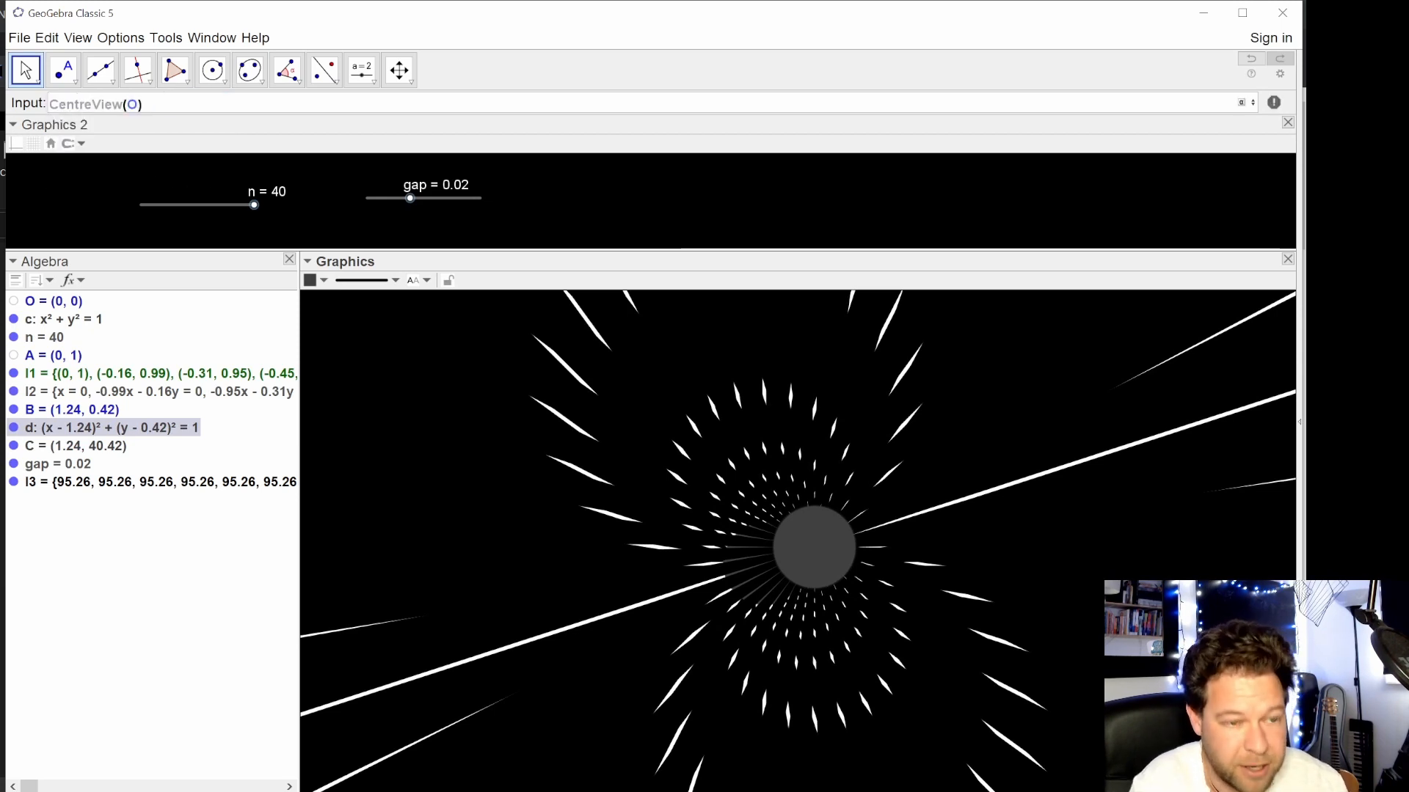
{"action": "key", "text": "Return"}
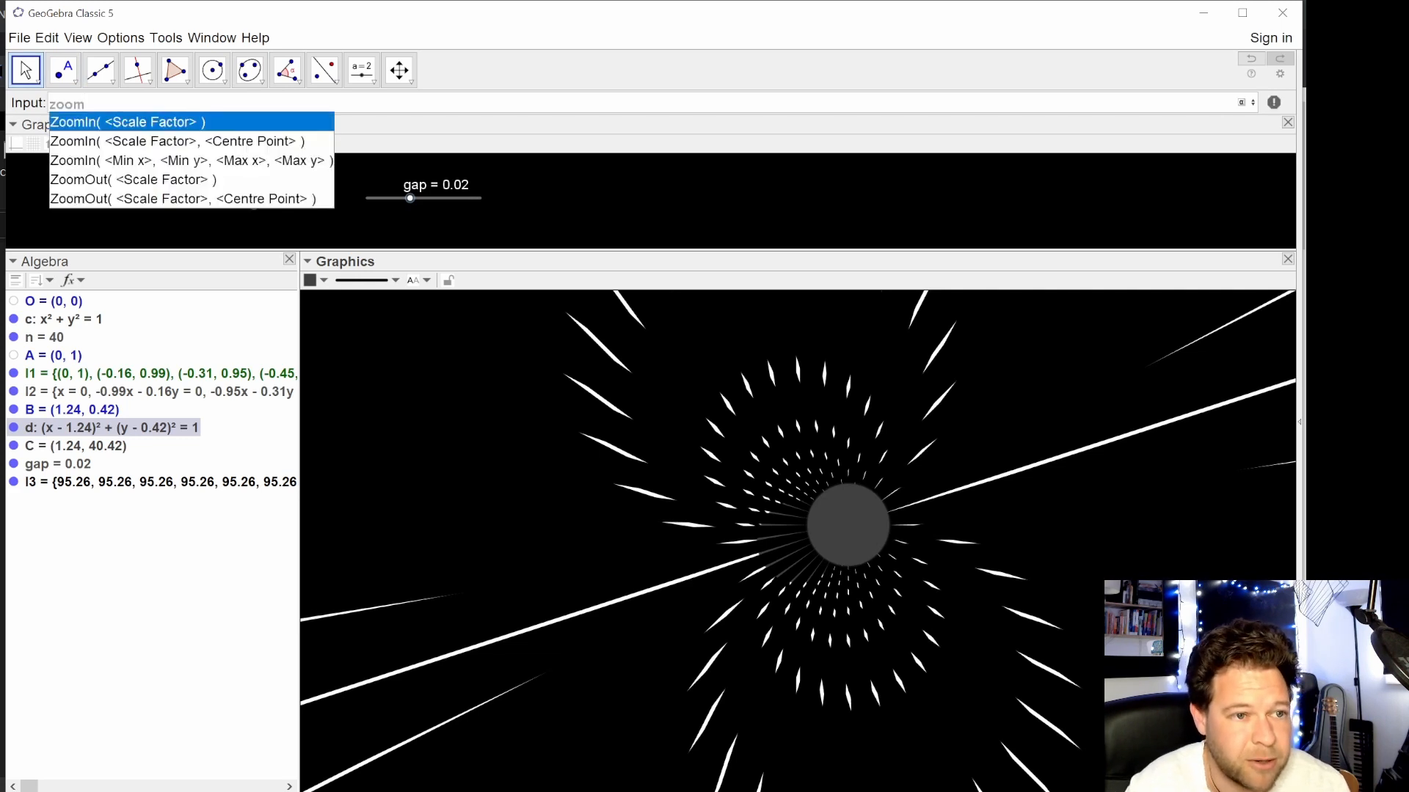
- Zoom the graphics view out by a scale factor of 2 with the ZoomOut command
{"action": "key", "text": "Down"}
{"action": "key", "text": "Down"}
{"action": "key", "text": "Down"}
{"action": "key", "text": "Return"}
{"action": "type", "text": "2"}
{"action": "key", "text": "Return"}
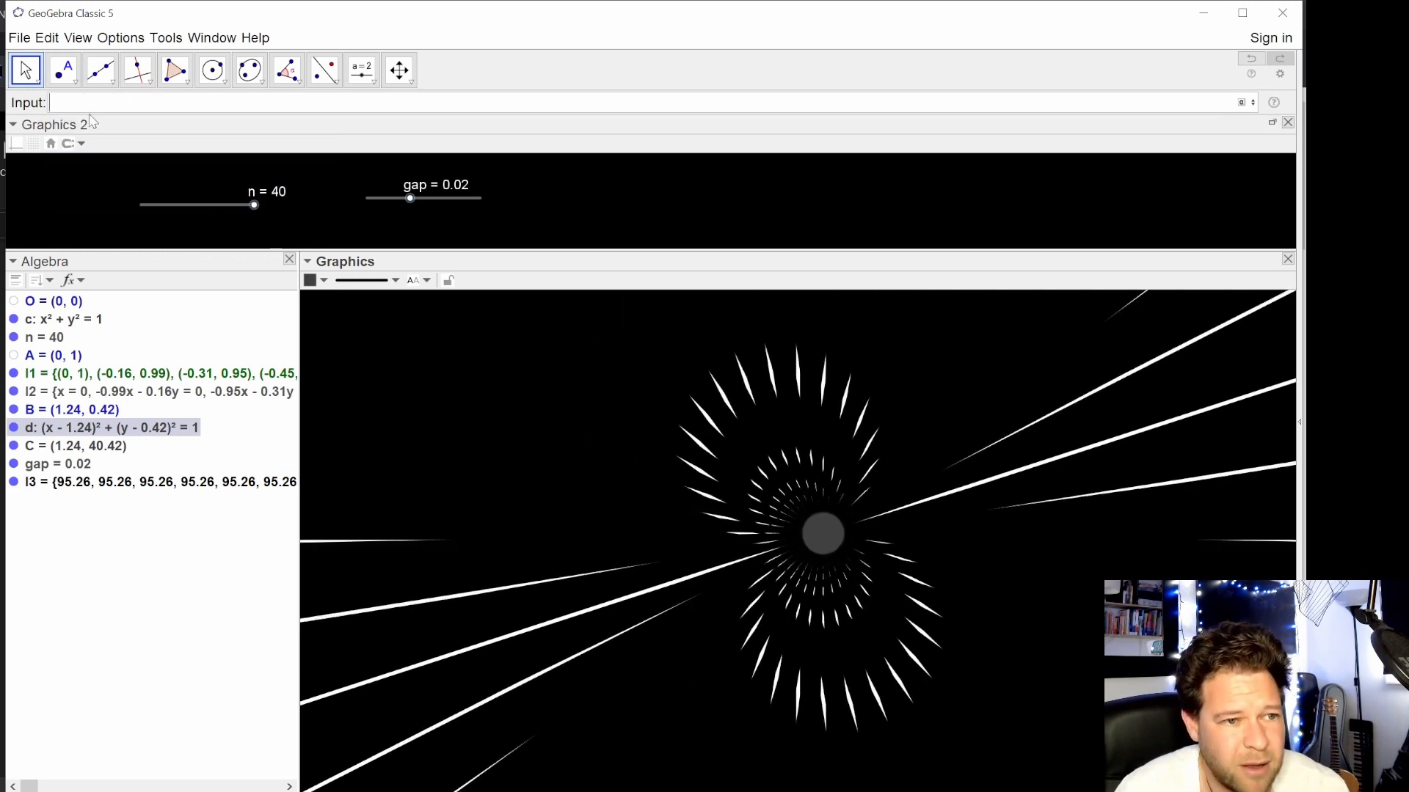
- Zoom the view in with ZoomIn(1.5) and move circle d so its centre is at about (-2.59, -2.85)
{"action": "type", "text": "zoom"}
{"action": "key", "text": "Down"}
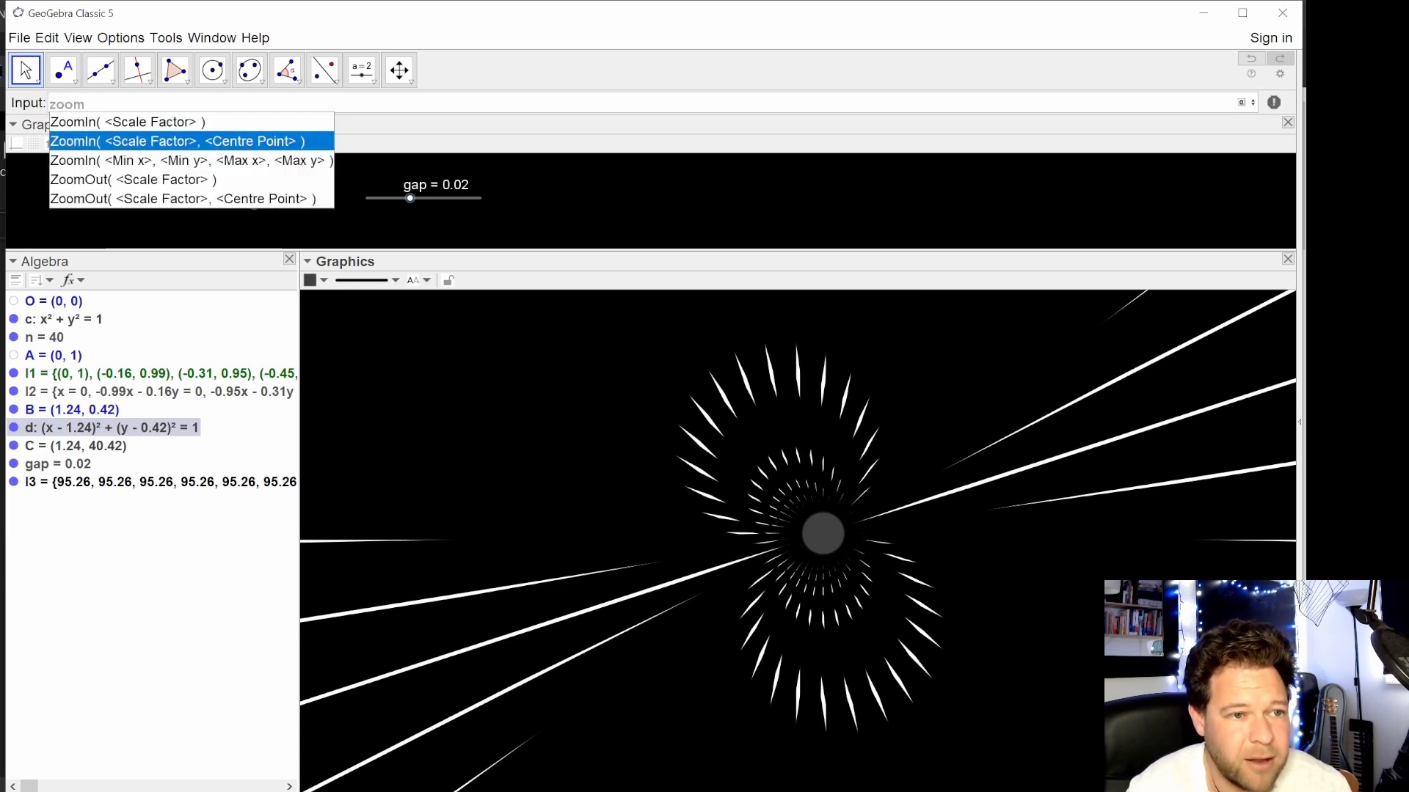
{"action": "key", "text": "Up"}
{"action": "key", "text": "Return"}
{"action": "type", "text": "1."}
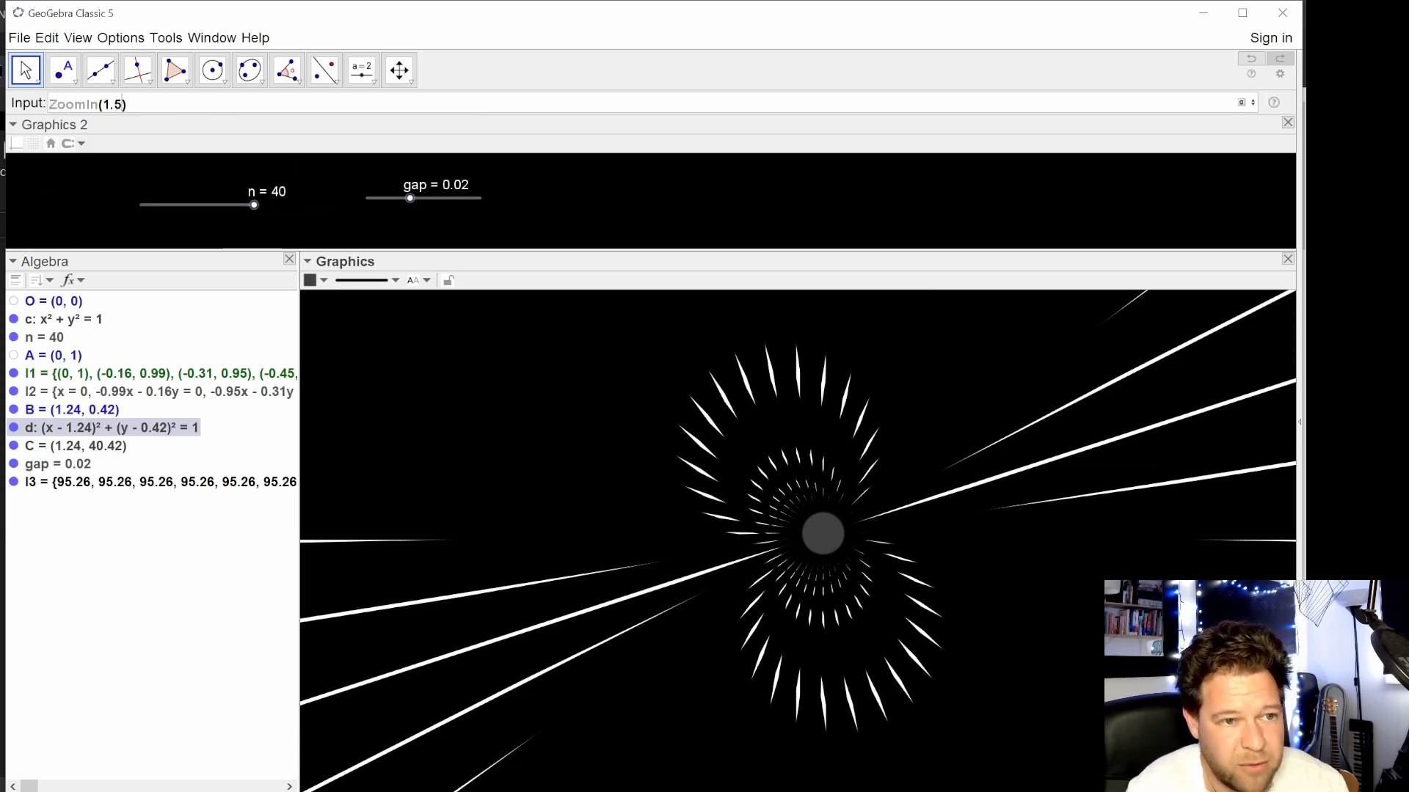
{"action": "type", "text": "5"}
{"action": "key", "text": "Return"}
{"action": "left_click", "coordinate": [843, 529]}
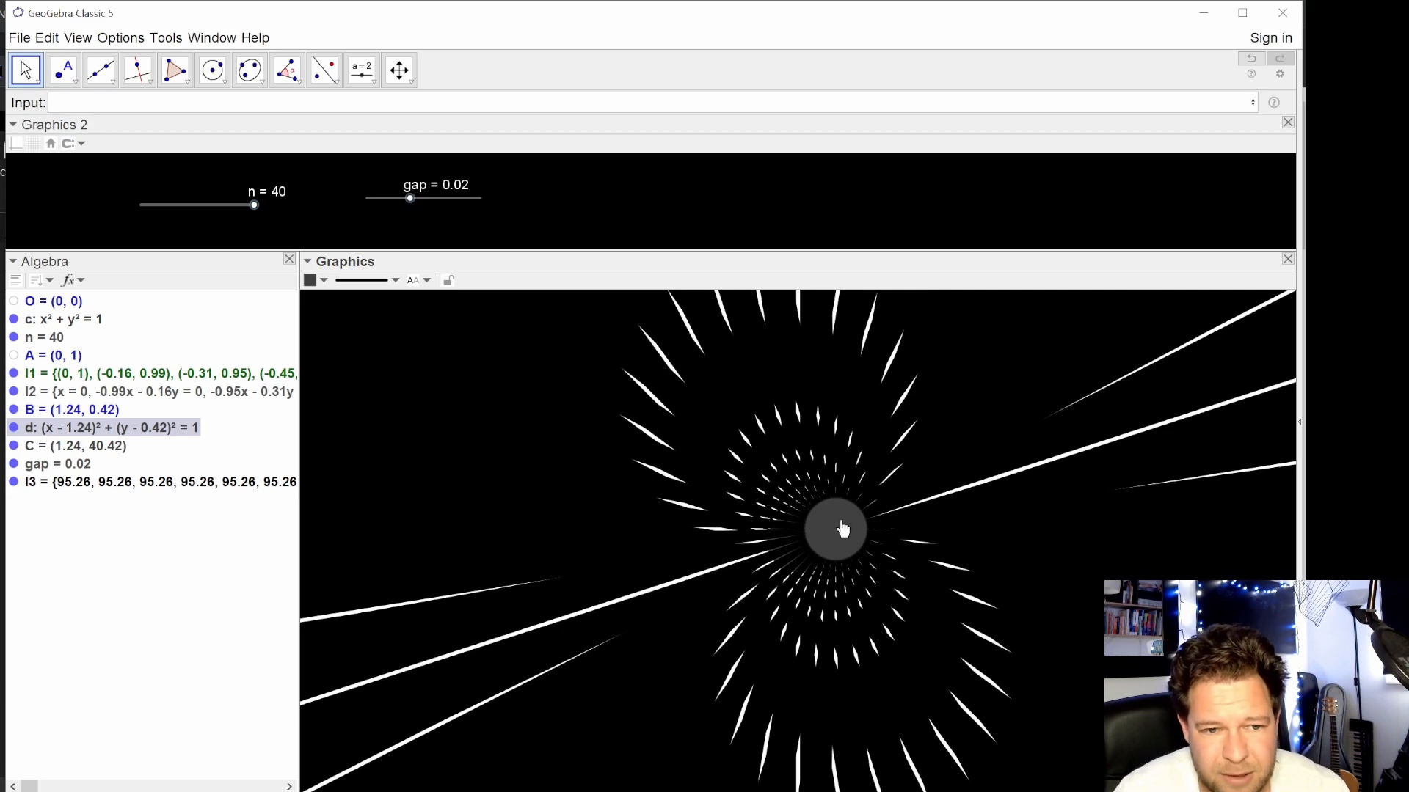
{"action": "left_click_drag", "start_coordinate": [849, 538], "coordinate": [732, 636]}
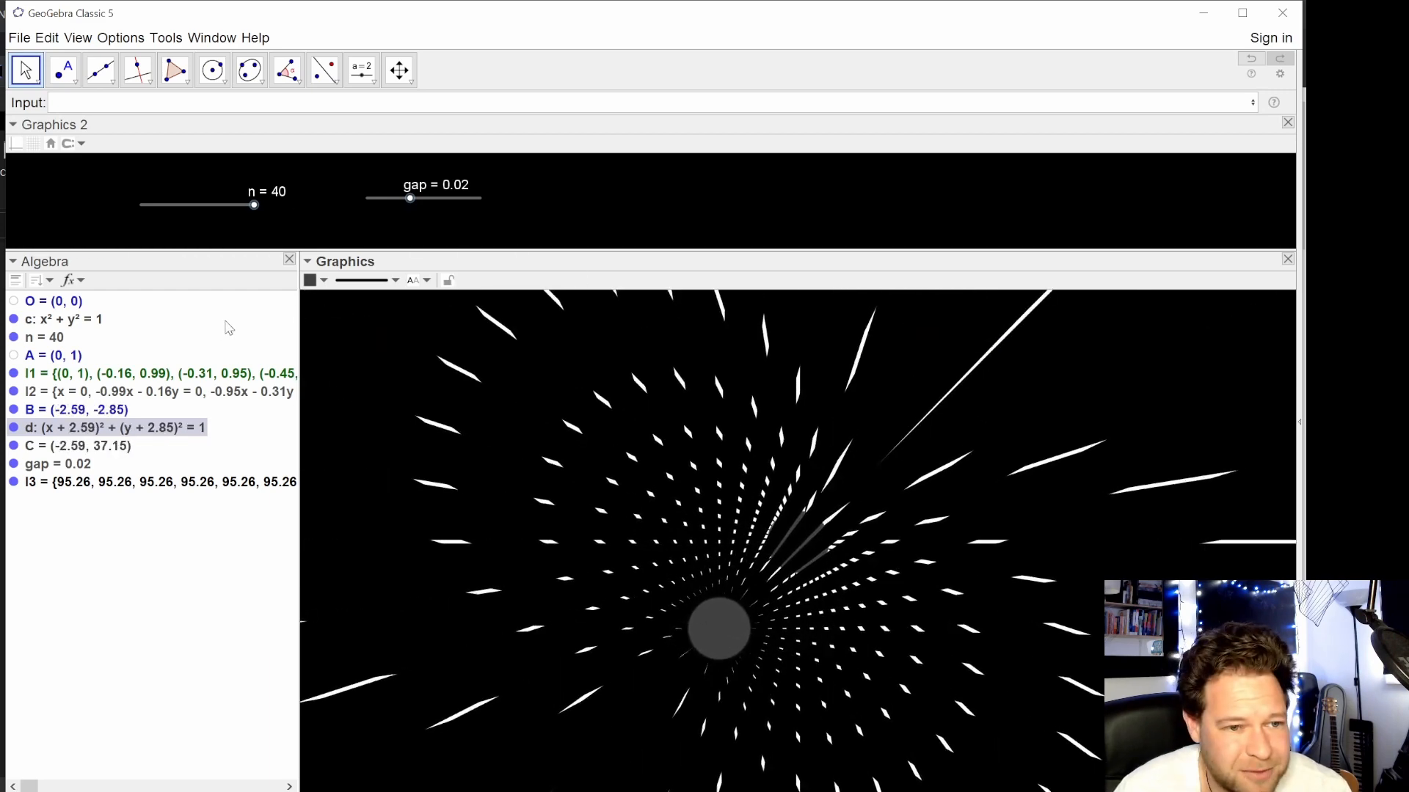
- Detach the Algebra view and park its window outside the main window, then move circle d upward to just below the origin's level
{"action": "left_click", "coordinate": [277, 263]}
{"action": "left_click_drag", "start_coordinate": [187, 290], "coordinate": [1, 514]}
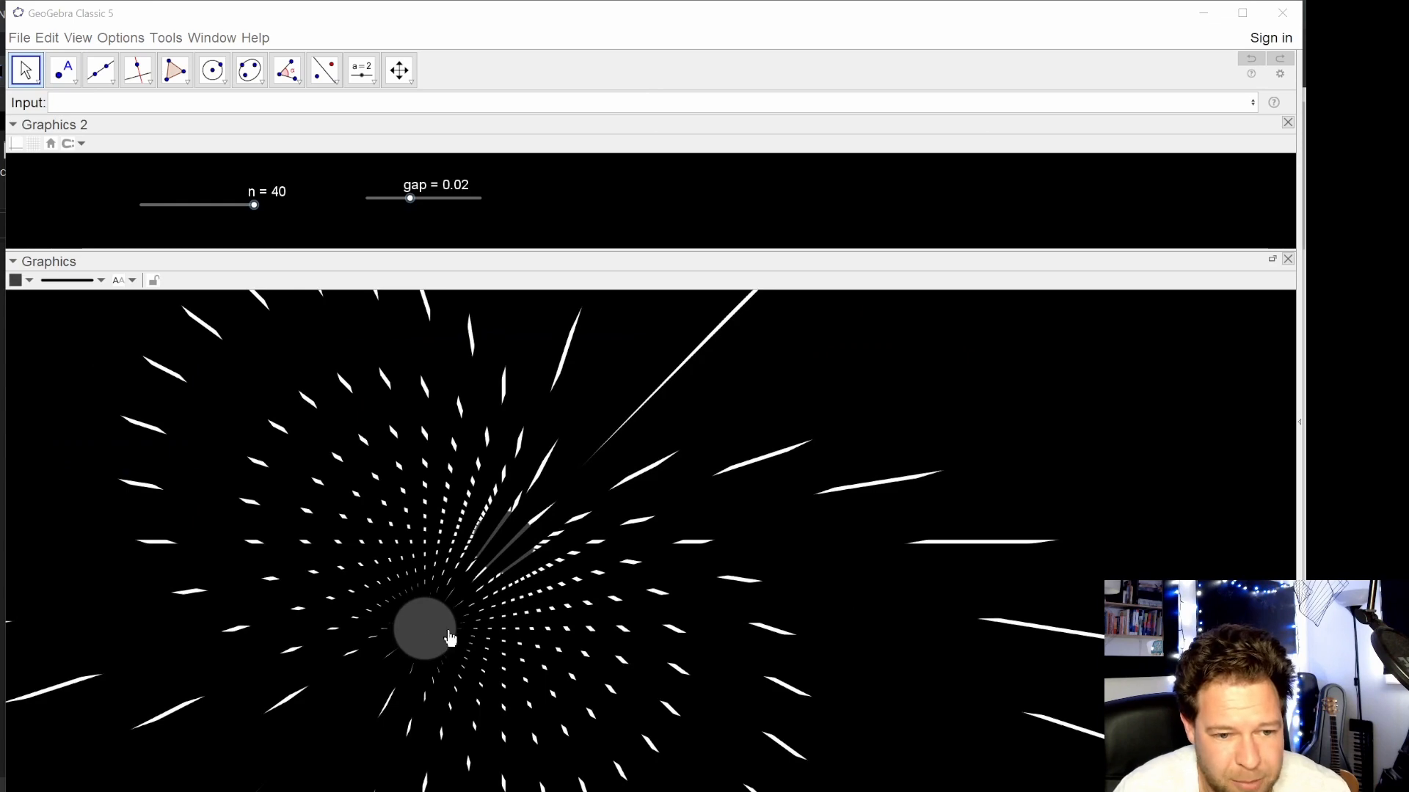
{"action": "left_click_drag", "start_coordinate": [450, 637], "coordinate": [424, 575]}
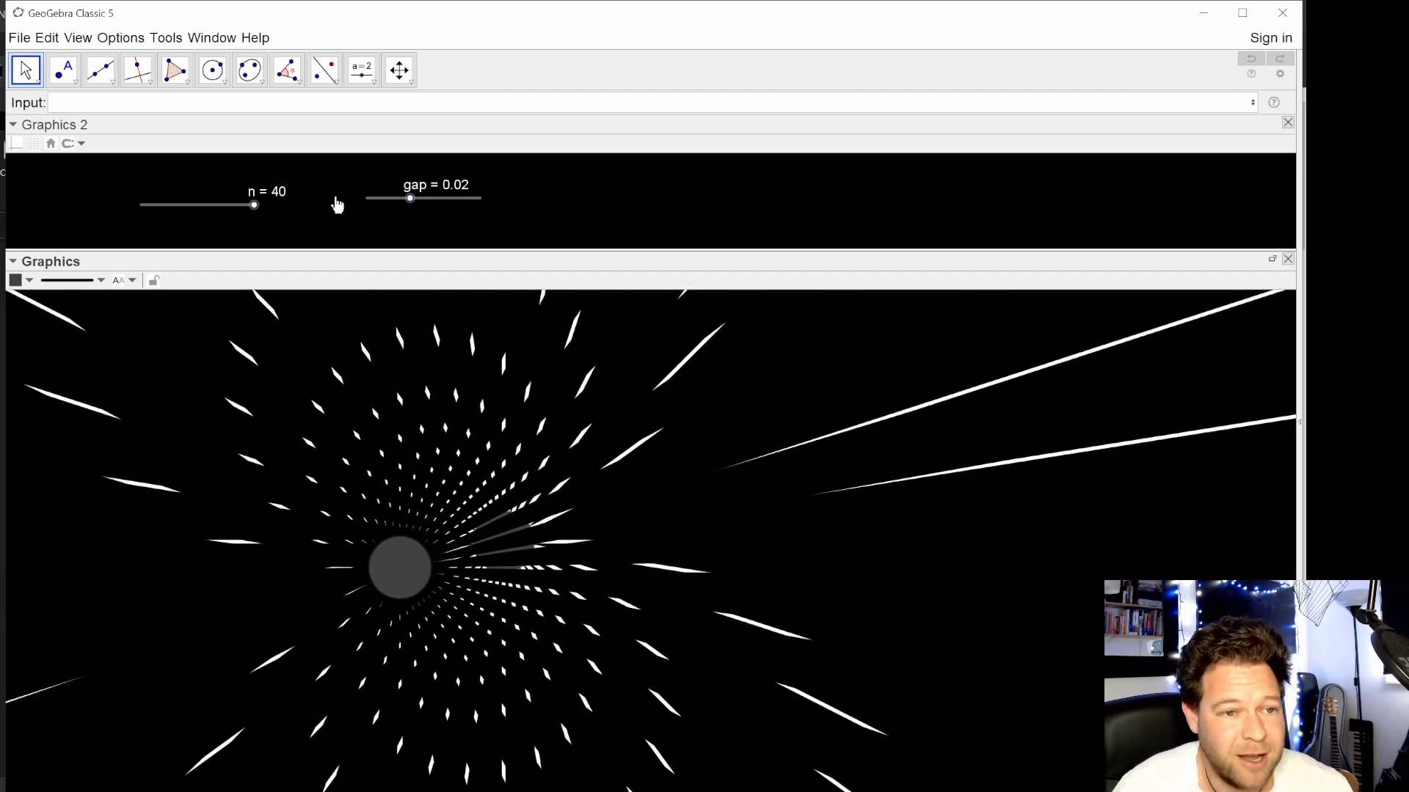
- Vary gap through 0.05, 0.01 and 0.02 while repositioning circle d so its centre is at about (-3.27, -2.7)
{"action": "left_click_drag", "start_coordinate": [413, 205], "coordinate": [488, 219]}
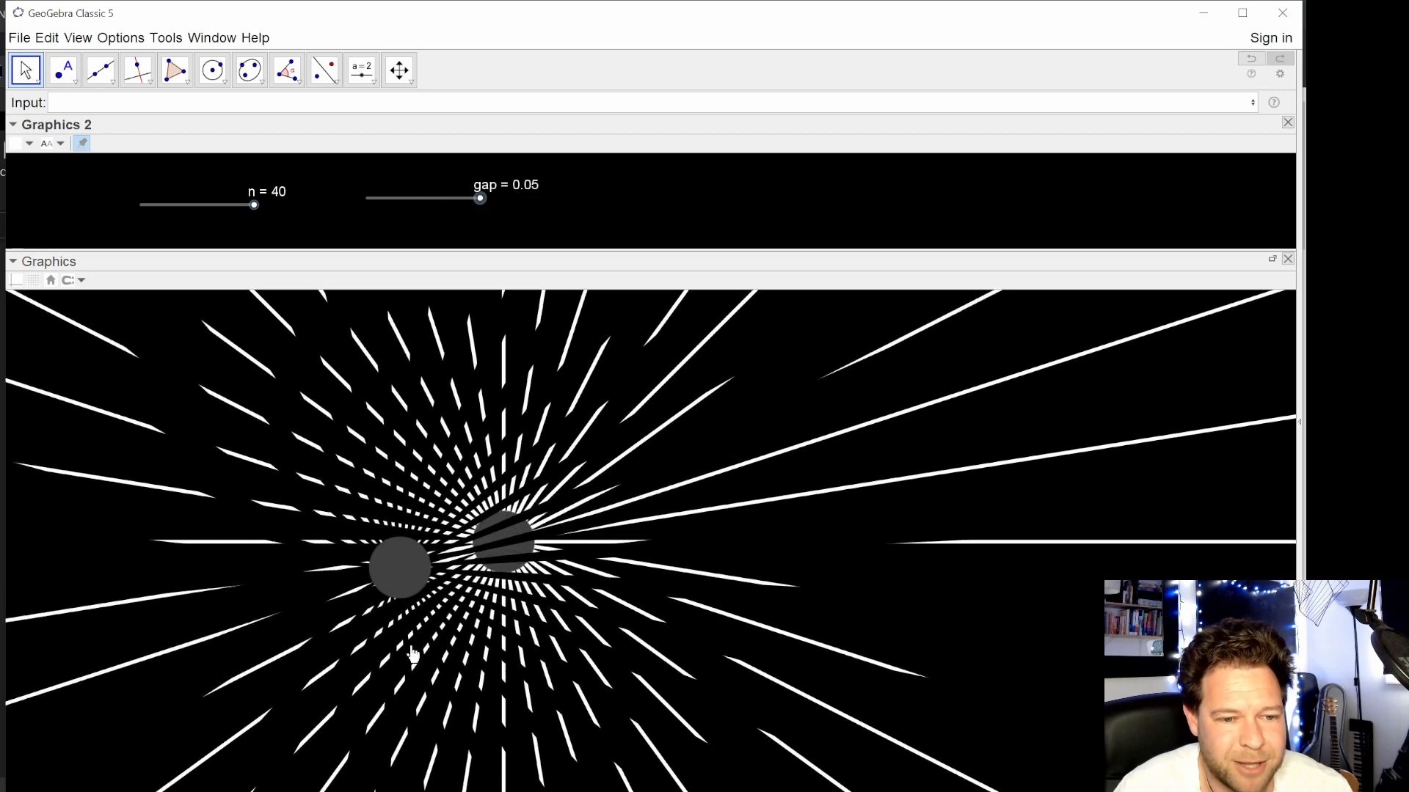
{"action": "left_click_drag", "start_coordinate": [410, 587], "coordinate": [353, 614]}
{"action": "left_click_drag", "start_coordinate": [481, 199], "coordinate": [396, 204]}
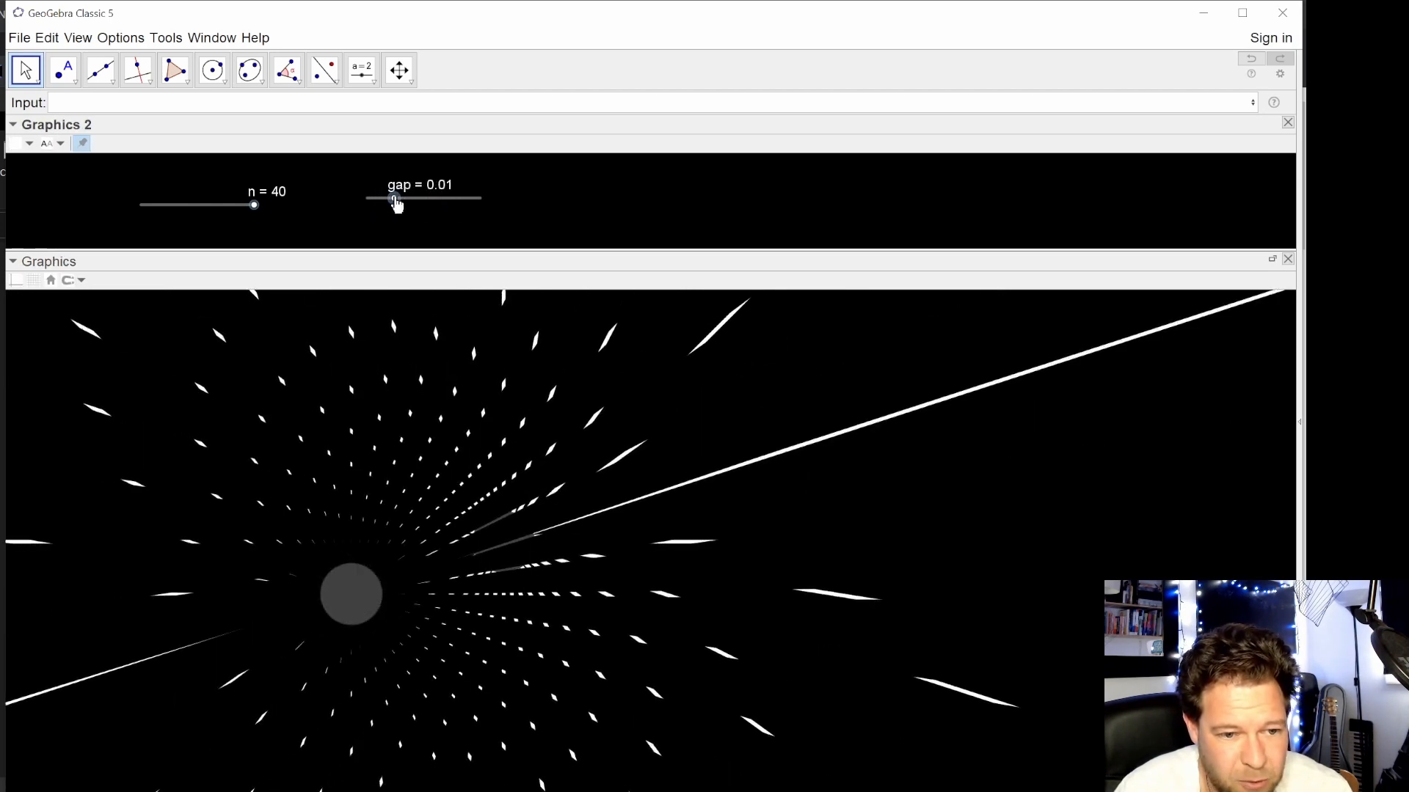
{"action": "left_click_drag", "start_coordinate": [380, 596], "coordinate": [411, 635]}
{"action": "left_click_drag", "start_coordinate": [396, 199], "coordinate": [423, 209]}
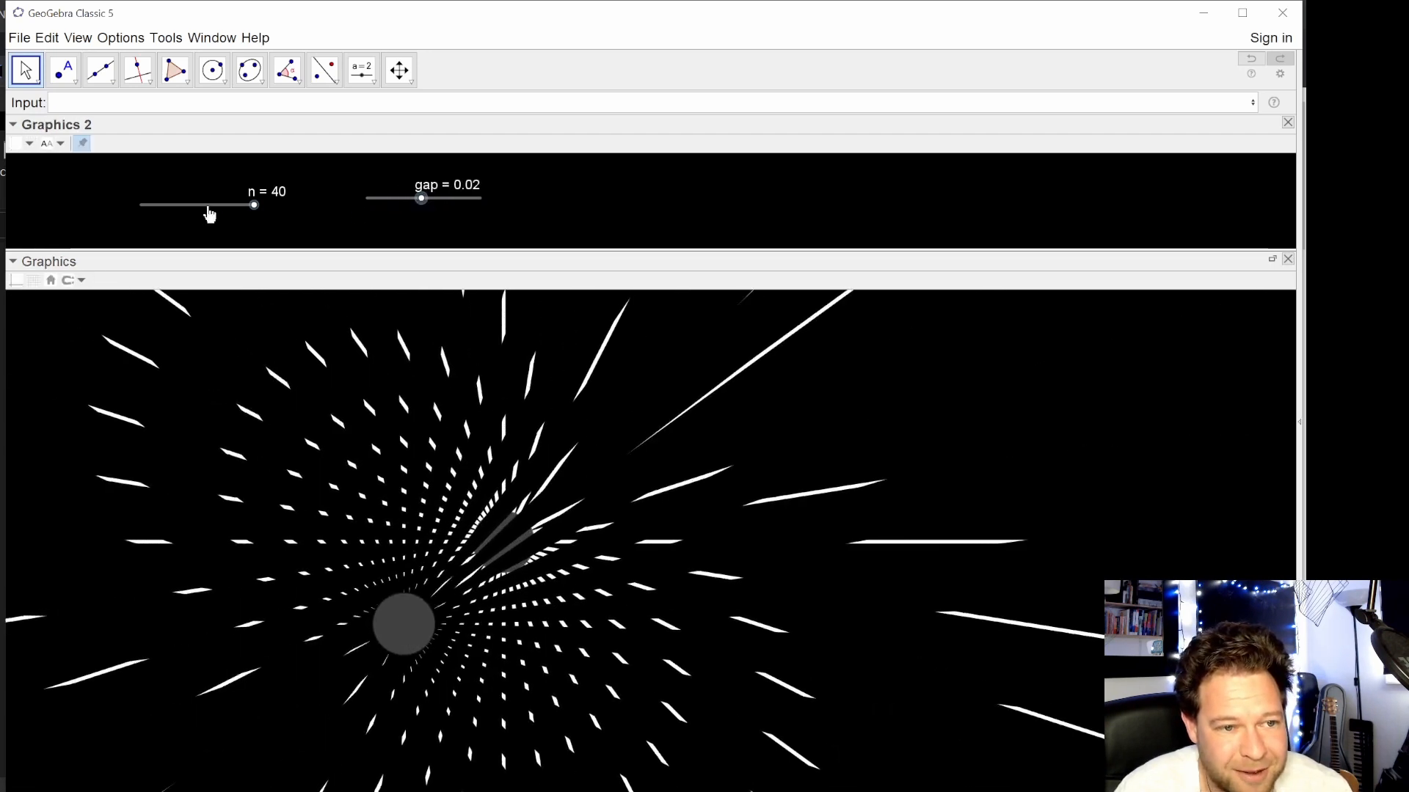
- Move the n slider up slightly so it lines up with the gap slider
{"action": "mouse_move", "coordinate": [209, 214]}
{"action": "left_mouse_down"}
{"action": "mouse_move", "coordinate": [201, 195]}
{"action": "mouse_move", "coordinate": [207, 209]}
{"action": "left_mouse_up"}
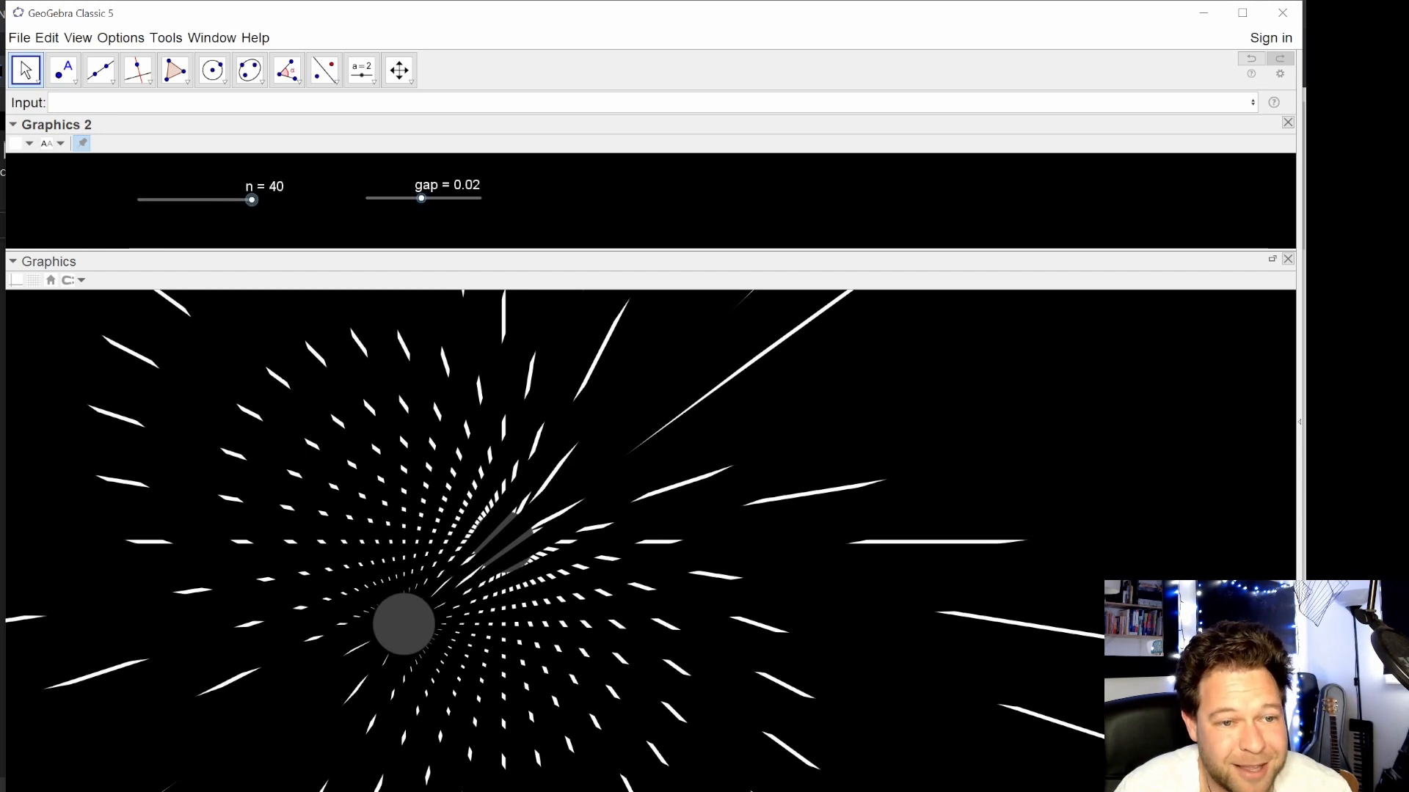
- Hide the gap slider and make it visible again from the detached Algebra window, then move that window out of the way
{"action": "right_click", "coordinate": [392, 198]}
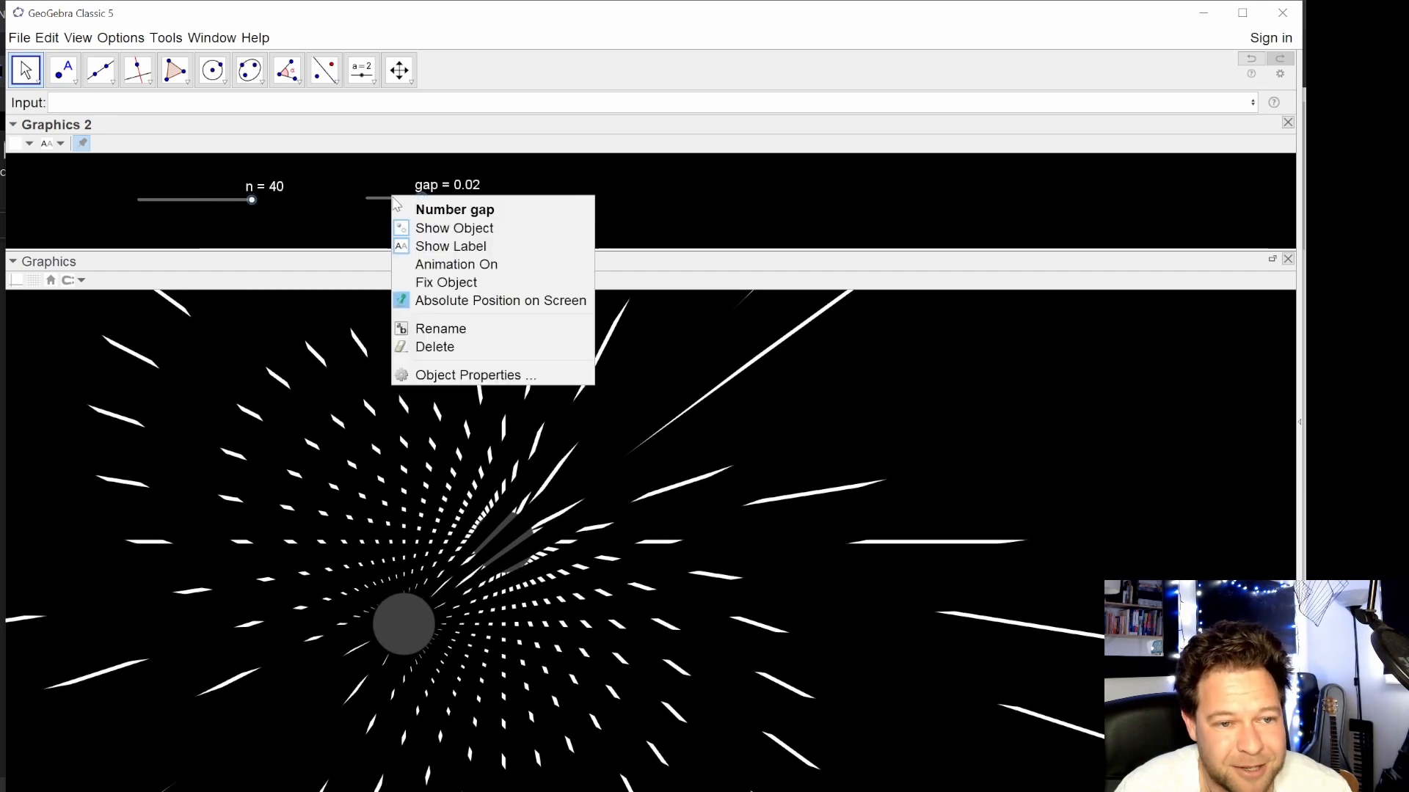
{"action": "left_click", "coordinate": [441, 230]}
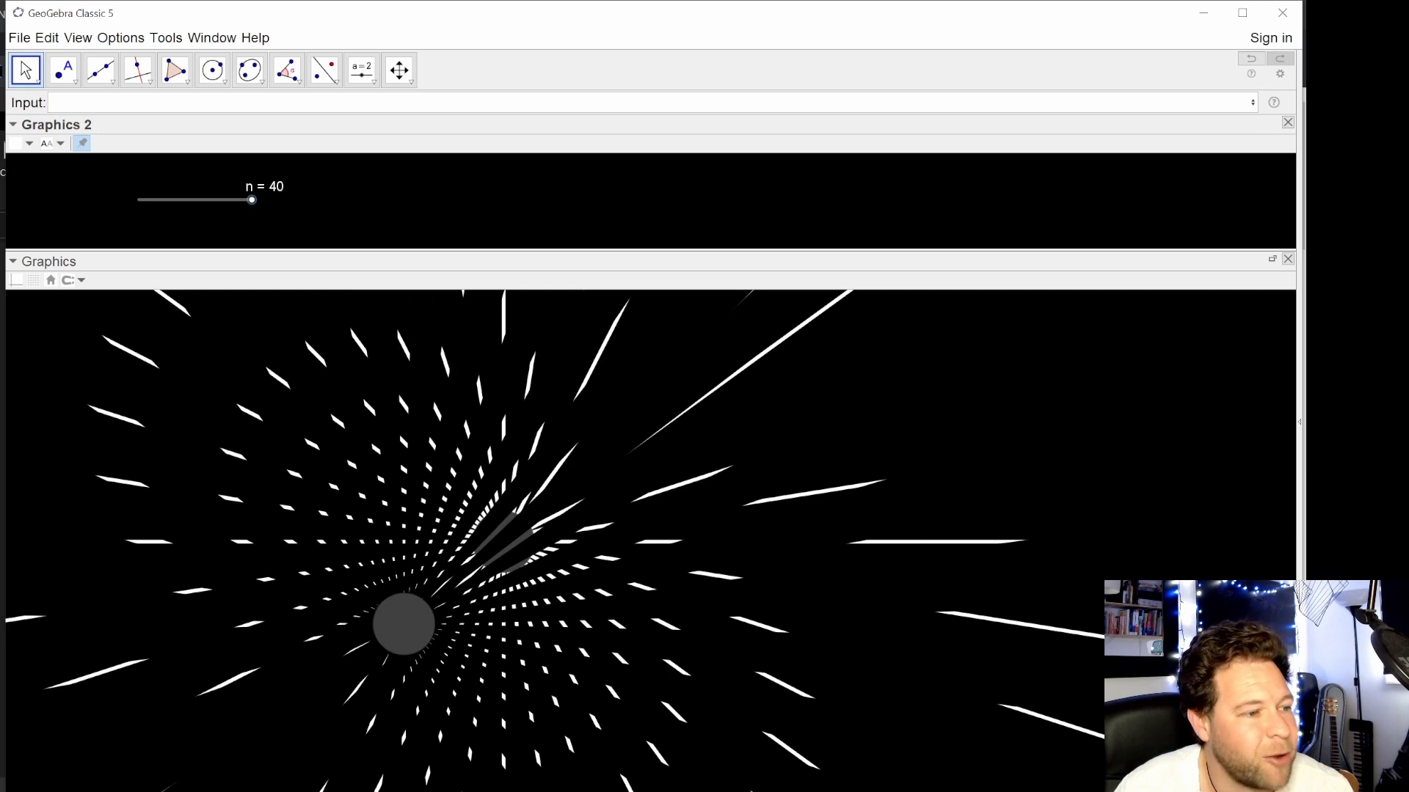
{"action": "left_click_drag", "start_coordinate": [0, 223], "coordinate": [569, 223]}
{"action": "right_click", "coordinate": [428, 420]}
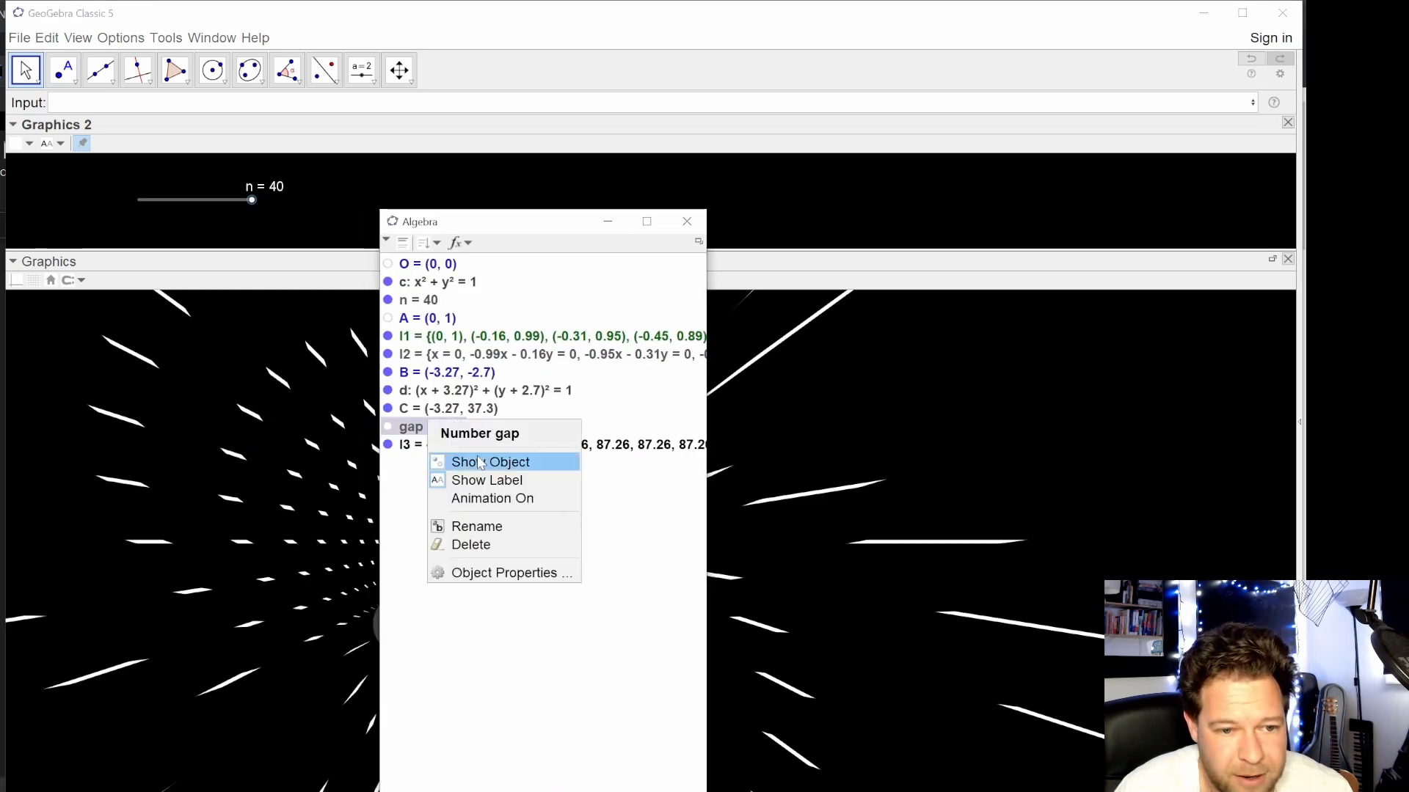
{"action": "left_click", "coordinate": [387, 428]}
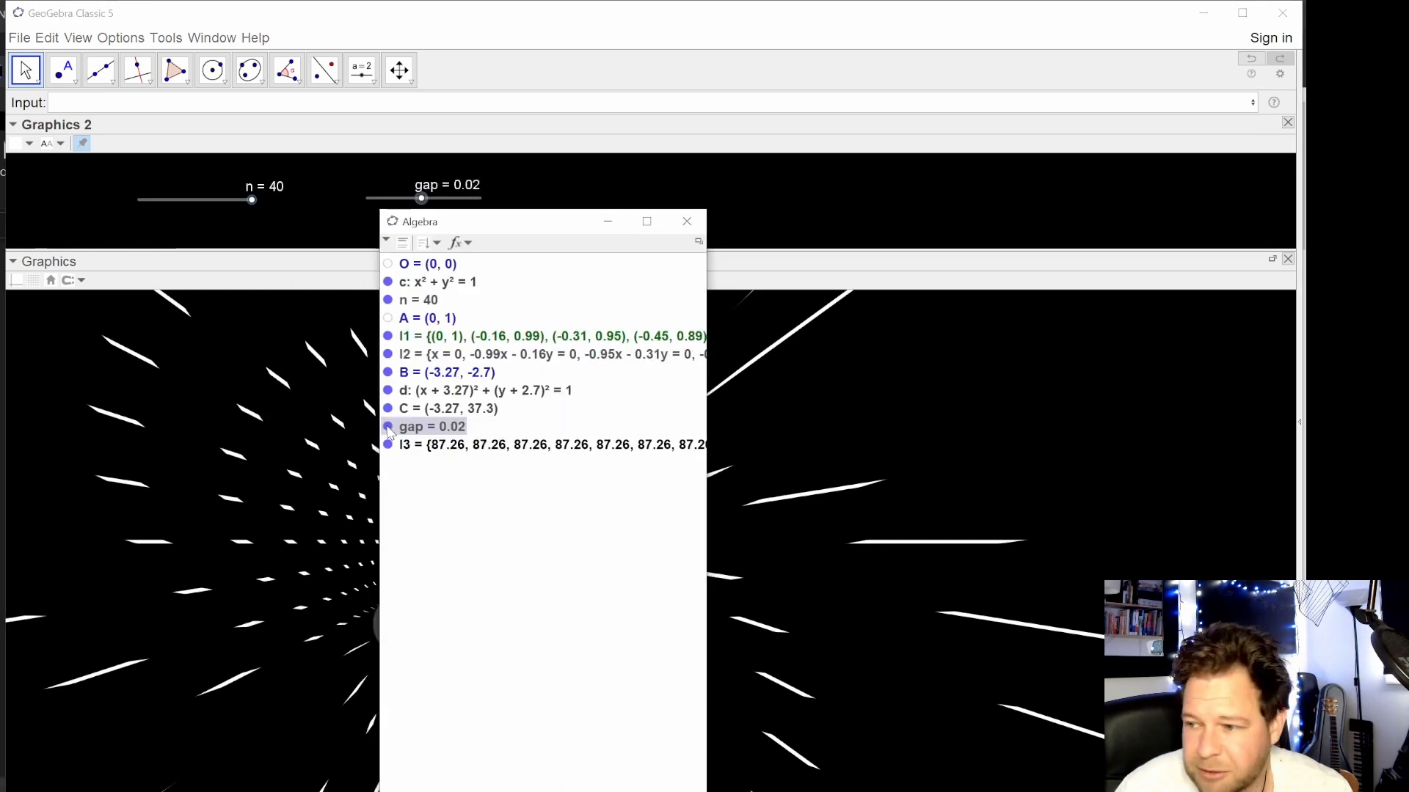
{"action": "left_click", "coordinate": [388, 428]}
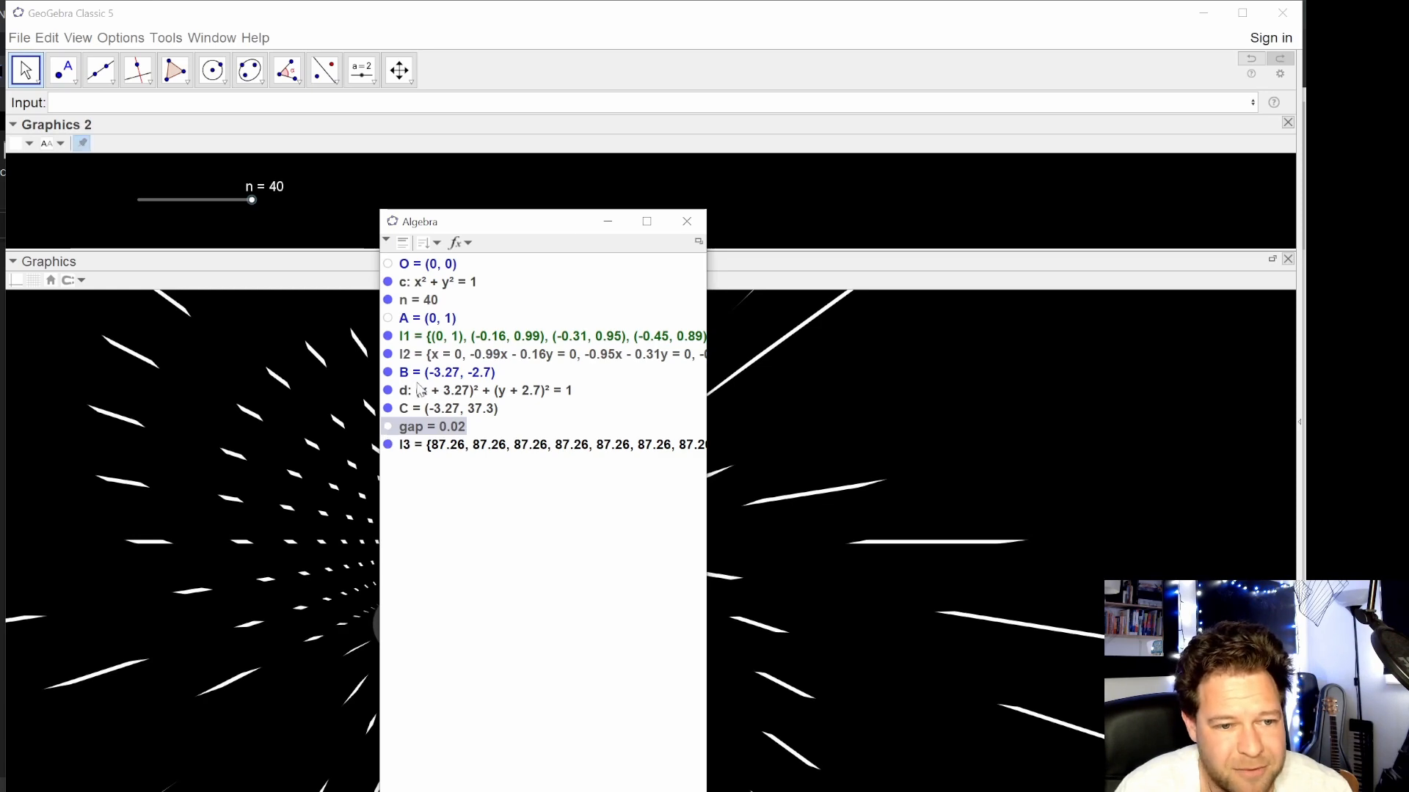
{"action": "left_click", "coordinate": [387, 427]}
{"action": "left_click_drag", "start_coordinate": [517, 222], "coordinate": [0, 246]}
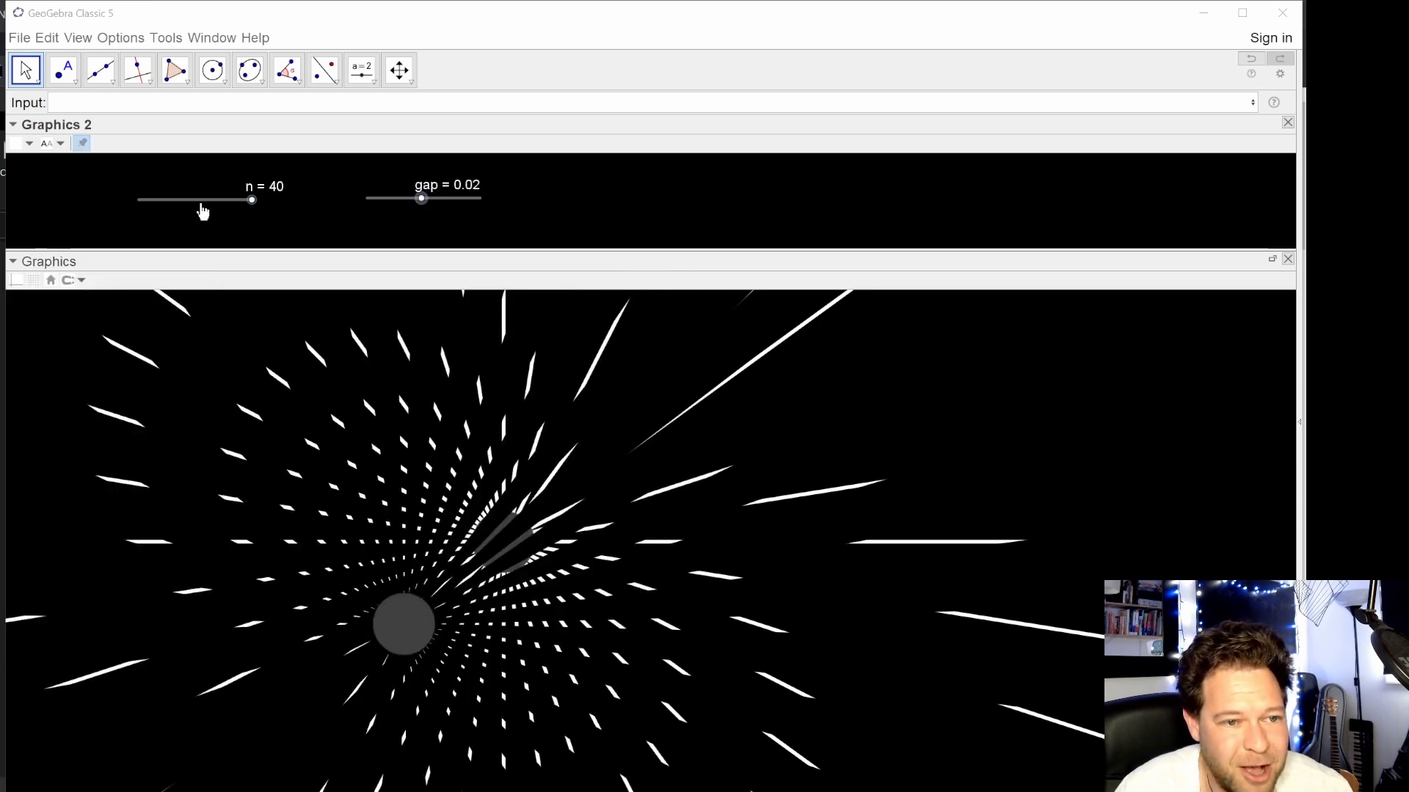
- Move circle d up to the origin's level and slightly above it, keeping it to the left of the origin
{"action": "left_click_drag", "start_coordinate": [406, 636], "coordinate": [438, 552]}
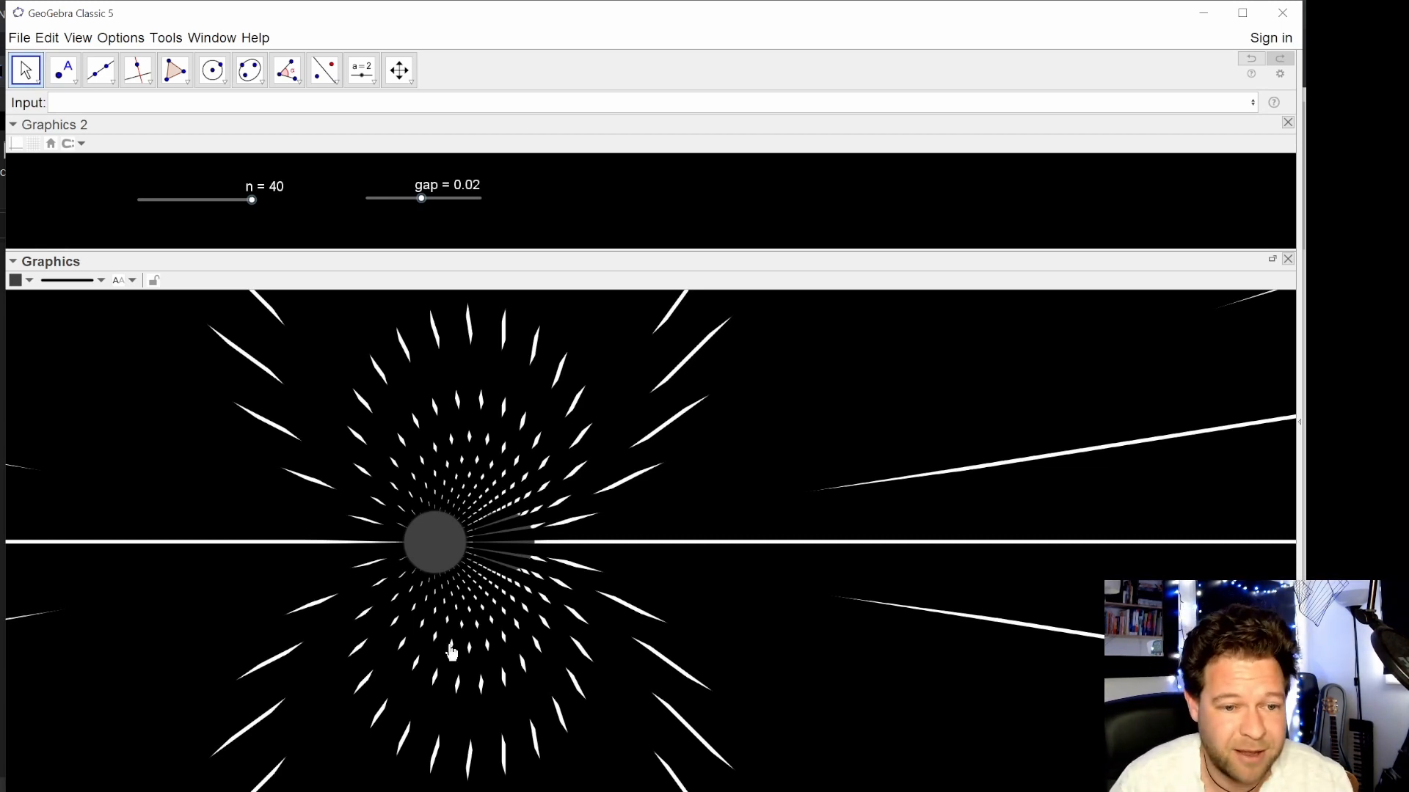
{"action": "mouse_move", "coordinate": [434, 548]}
{"action": "left_mouse_down"}
{"action": "mouse_move", "coordinate": [563, 579]}
{"action": "mouse_move", "coordinate": [570, 495]}
{"action": "mouse_move", "coordinate": [478, 575]}
{"action": "mouse_move", "coordinate": [600, 623]}
{"action": "mouse_move", "coordinate": [628, 487]}
{"action": "mouse_move", "coordinate": [421, 535]}
{"action": "mouse_move", "coordinate": [389, 614]}
{"action": "mouse_move", "coordinate": [354, 600]}
{"action": "mouse_move", "coordinate": [400, 506]}
{"action": "mouse_move", "coordinate": [569, 568]}
{"action": "mouse_move", "coordinate": [433, 616]}
{"action": "mouse_move", "coordinate": [496, 494]}
{"action": "mouse_move", "coordinate": [550, 554]}
{"action": "mouse_move", "coordinate": [484, 584]}
{"action": "mouse_move", "coordinate": [503, 509]}
{"action": "mouse_move", "coordinate": [529, 555]}
{"action": "mouse_move", "coordinate": [443, 579]}
{"action": "mouse_move", "coordinate": [433, 538]}
{"action": "left_mouse_up"}
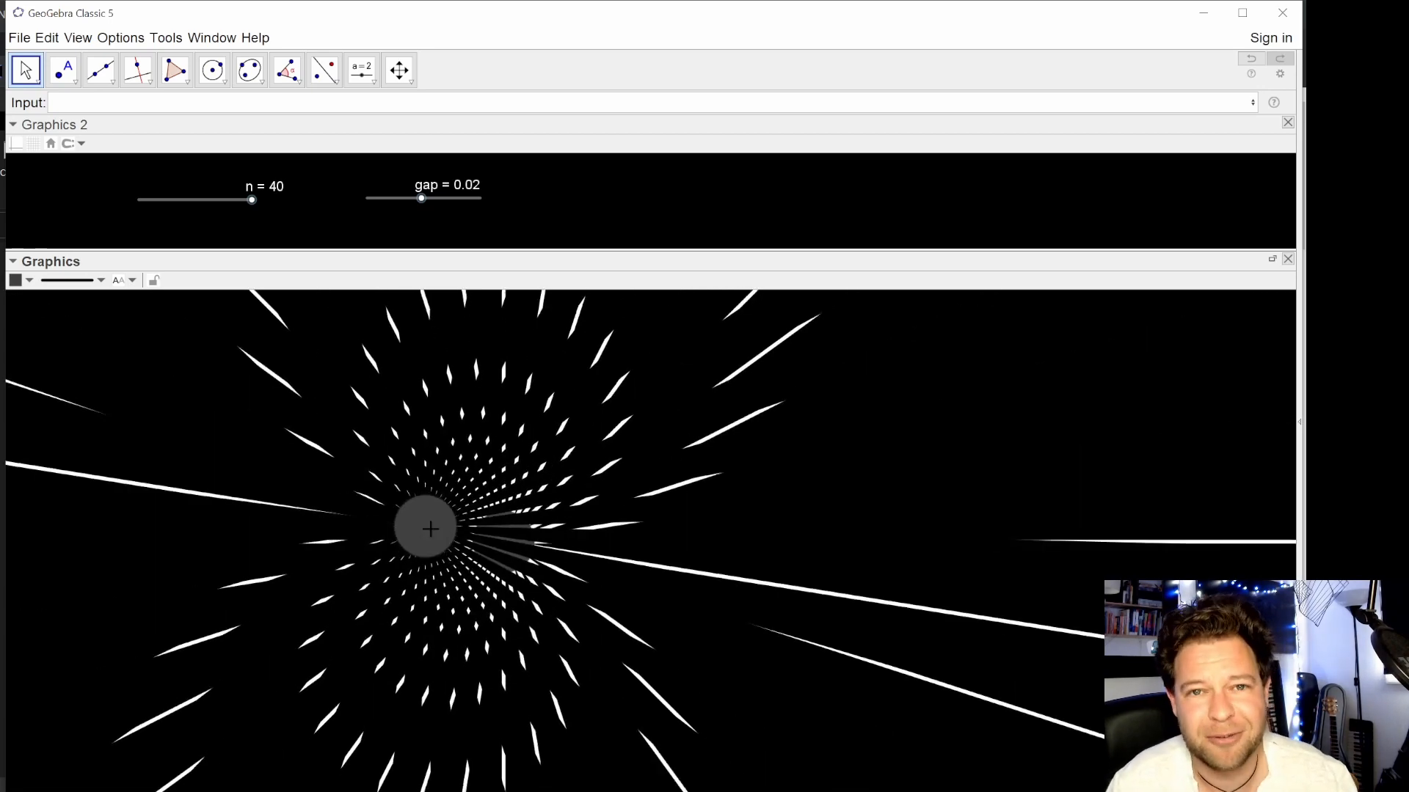